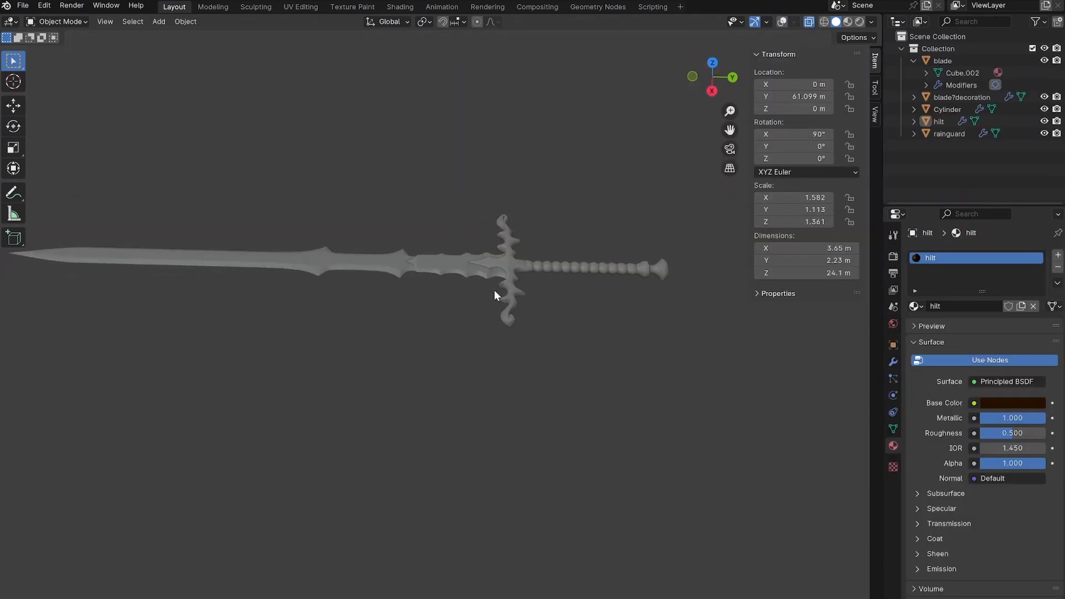
Review the sword's separate parts one by one: blade, blade decoration, Cylinder, hilt and rainguard.
{"action": "mouse_move", "coordinate": [494, 295]}
{"action": "middle_mouse_down"}
{"action": "mouse_move", "coordinate": [402, 300]}
{"action": "mouse_move", "coordinate": [494, 300]}
{"action": "middle_mouse_up"}
{"action": "left_click", "coordinate": [913, 60]}
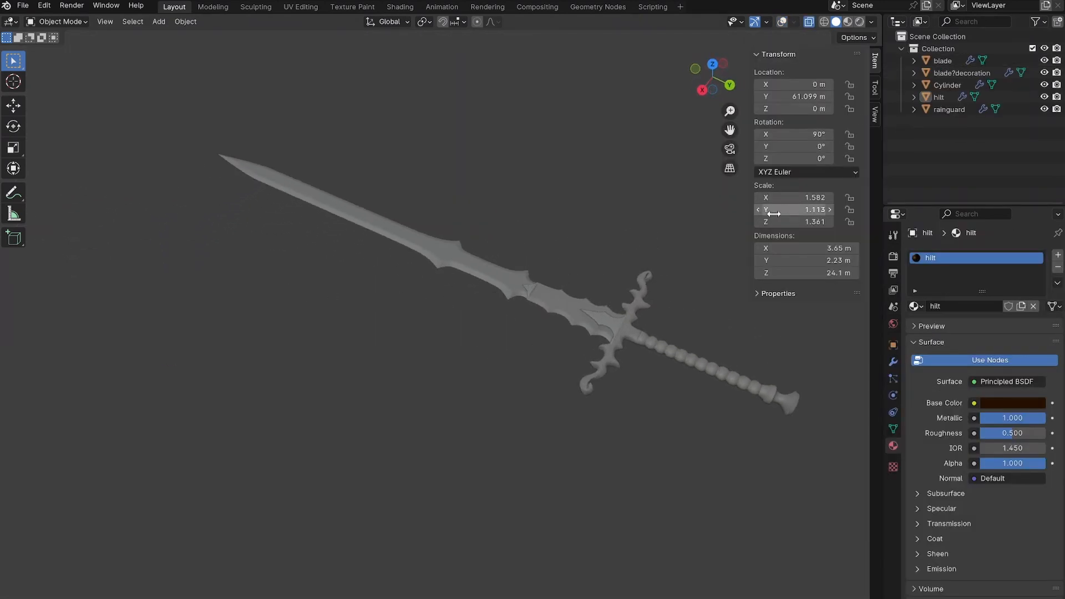
{"action": "left_click", "coordinate": [944, 61]}
{"action": "left_click", "coordinate": [950, 75]}
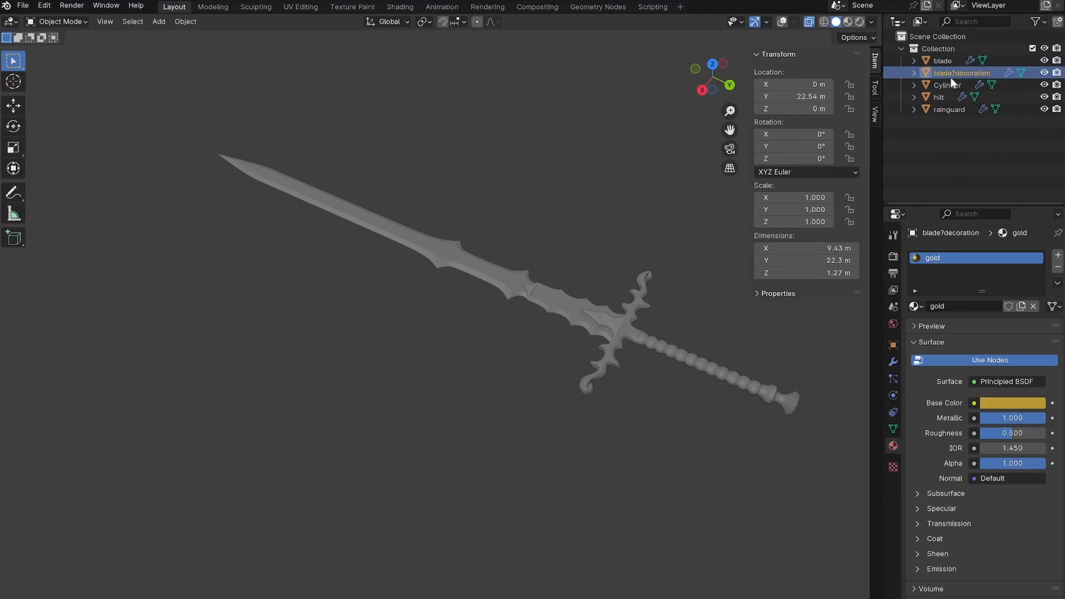
{"action": "left_click", "coordinate": [946, 86]}
{"action": "left_click", "coordinate": [944, 98]}
{"action": "left_click", "coordinate": [944, 109]}
{"action": "left_click", "coordinate": [545, 261]}
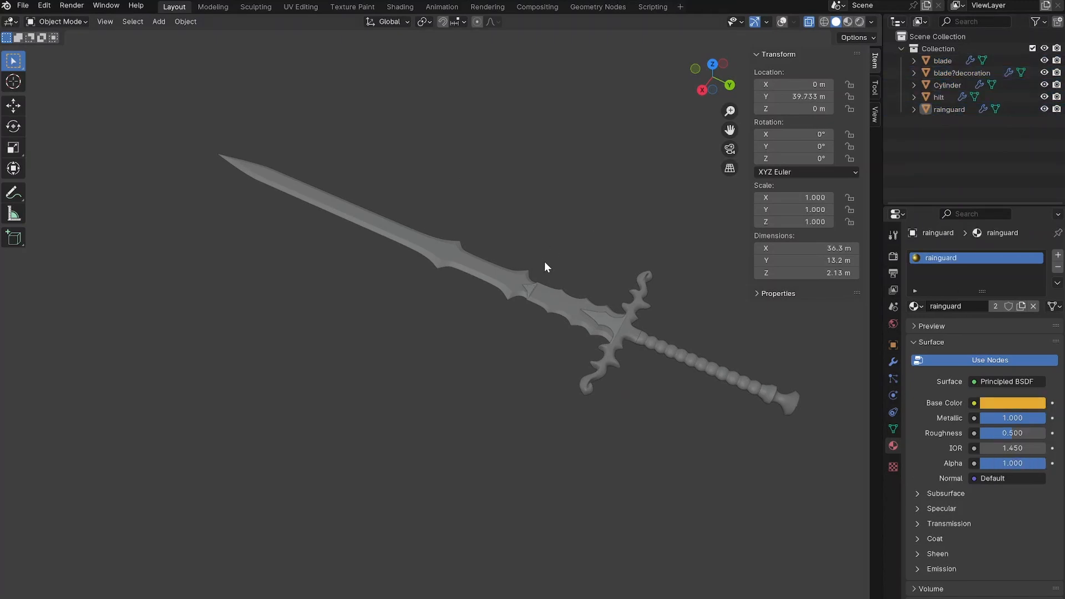
Examine the assembled sword from several angles, covering the blade, crossguard and handle.
{"action": "middle_click_drag", "start_coordinate": [638, 325], "coordinate": [534, 269], "text": "shift"}
{"action": "scroll", "coordinate": [584, 275], "scroll_direction": "up", "scroll_amount": 3}
{"action": "scroll", "coordinate": [453, 261], "scroll_direction": "up", "scroll_amount": 4}
{"action": "scroll", "coordinate": [544, 255], "scroll_direction": "down", "scroll_amount": 6}
{"action": "middle_click_drag", "start_coordinate": [388, 309], "coordinate": [482, 281], "text": "shift"}
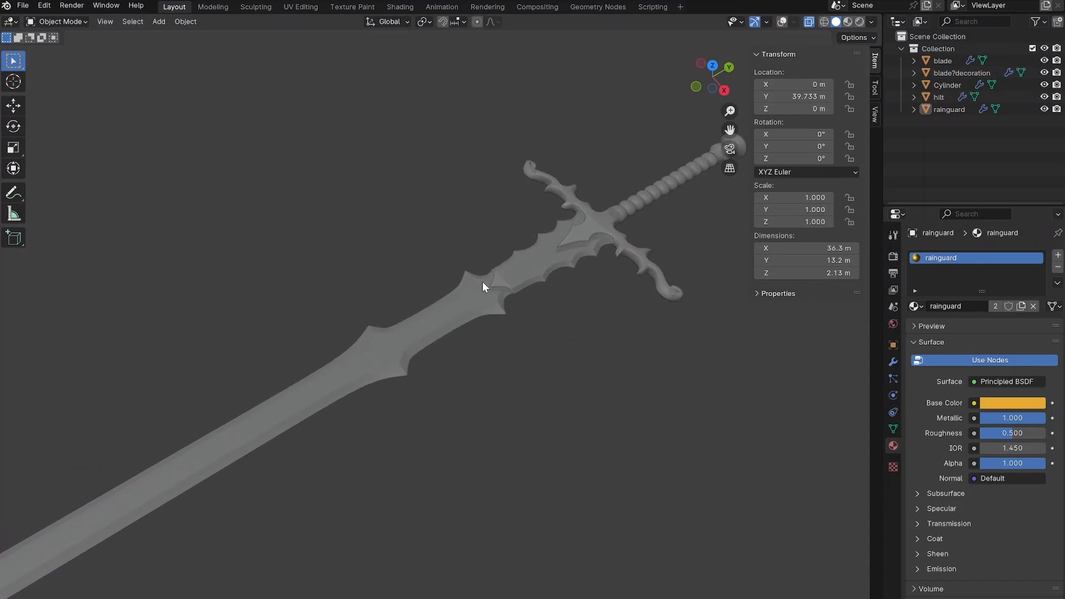
{"action": "middle_click_drag", "start_coordinate": [738, 186], "coordinate": [352, 326], "text": "shift"}
{"action": "scroll", "coordinate": [374, 280], "scroll_direction": "up", "scroll_amount": 4}
{"action": "scroll", "coordinate": [294, 298], "scroll_direction": "down", "scroll_amount": 5}
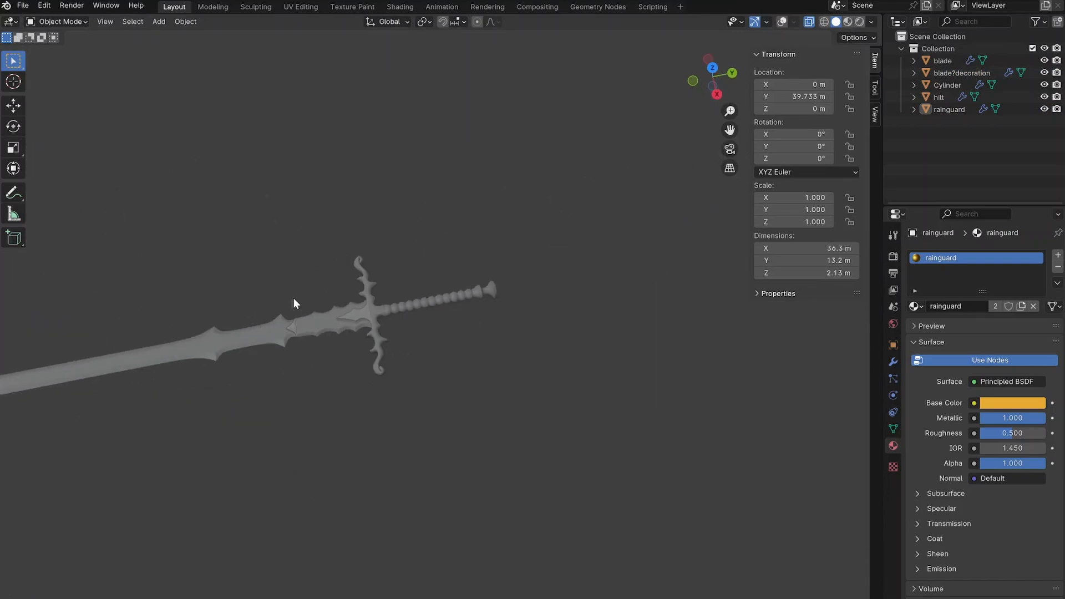
{"action": "middle_click_drag", "start_coordinate": [294, 297], "coordinate": [501, 259], "text": "shift"}
Export the whole sword as SUNRAISER_basemodel.stl into D:\3D Prints\Sunraiser with modifiers applied.
{"action": "left_click", "coordinate": [23, 5]}
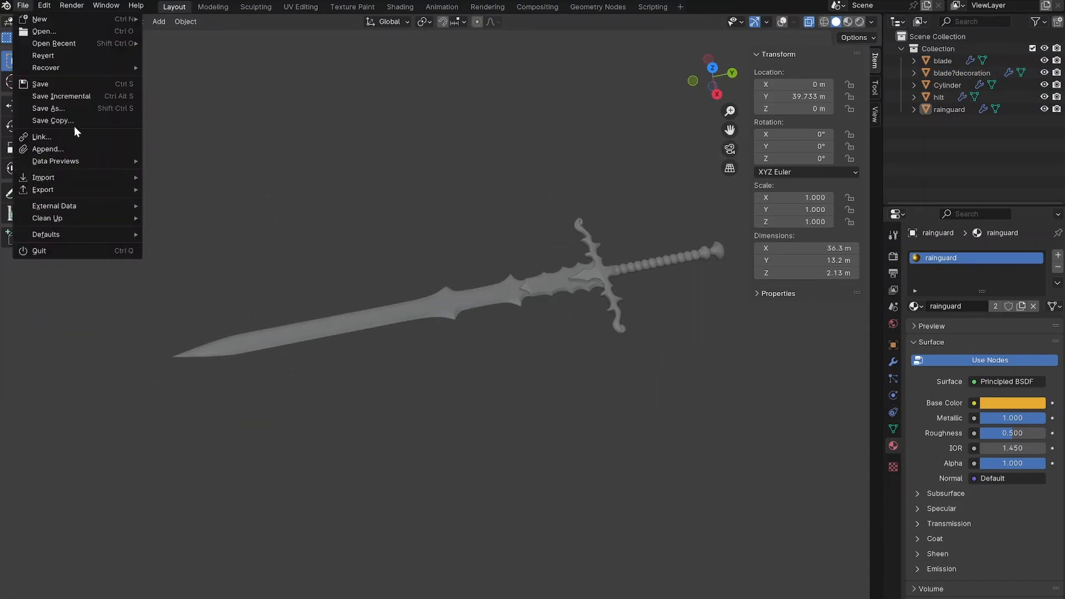
{"action": "mouse_move", "coordinate": [42, 188]}
{"action": "left_click", "coordinate": [192, 274]}
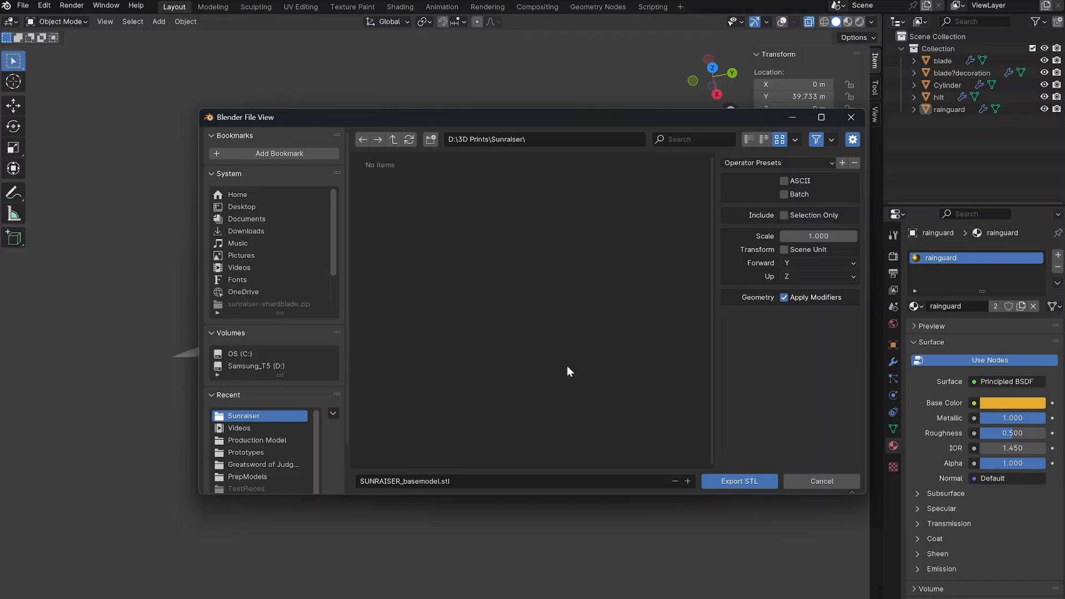
{"action": "left_click", "coordinate": [741, 480]}
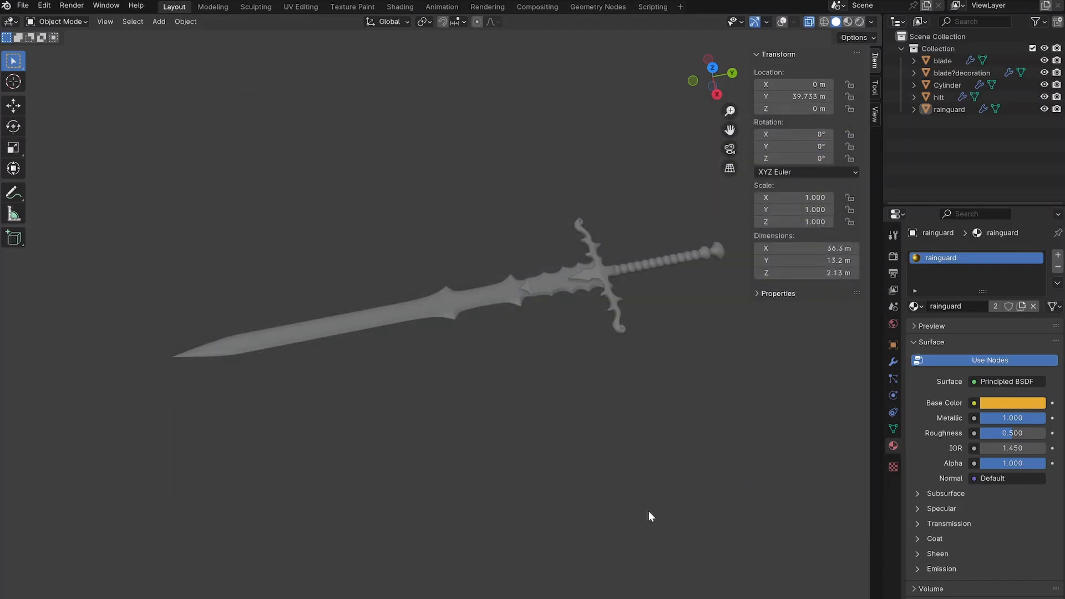
Open Bambu Studio and import SUNRAISER_basemodel.stl onto the build plate.
{"action": "key", "text": "super"}
{"action": "type", "text": "bambu Studio"}
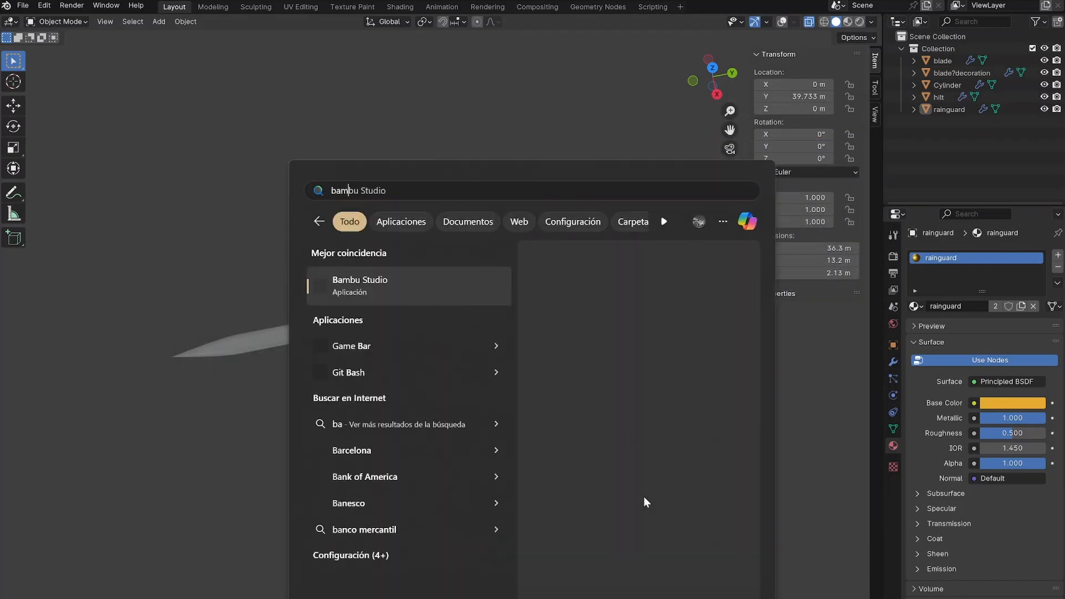
{"action": "key", "text": "Return"}
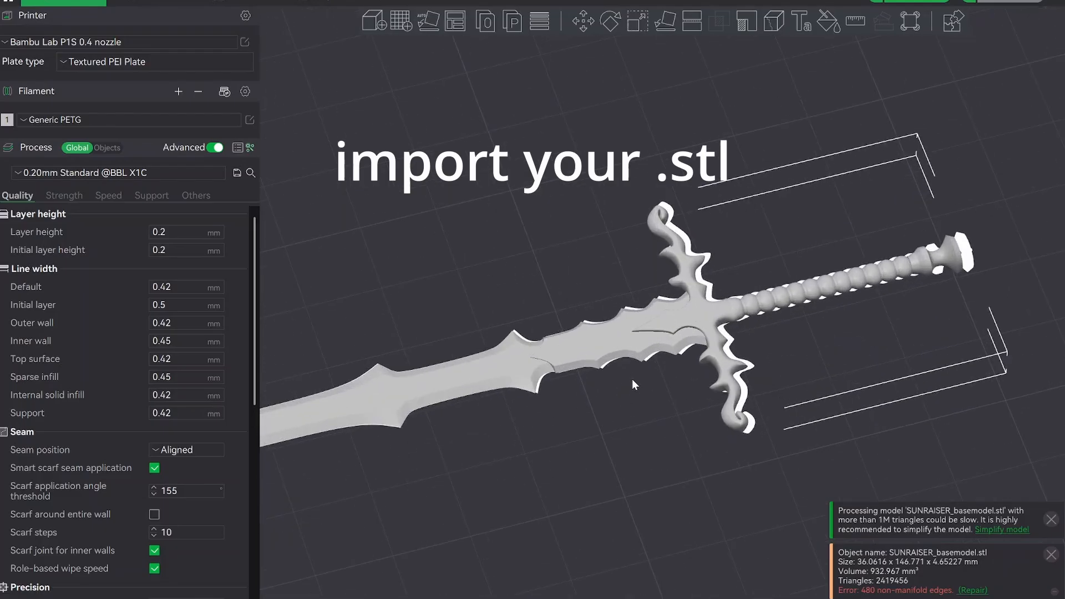
{"action": "scroll", "coordinate": [633, 380], "scroll_direction": "down", "scroll_amount": 6}
{"action": "right_click_drag", "start_coordinate": [639, 401], "coordinate": [687, 374]}
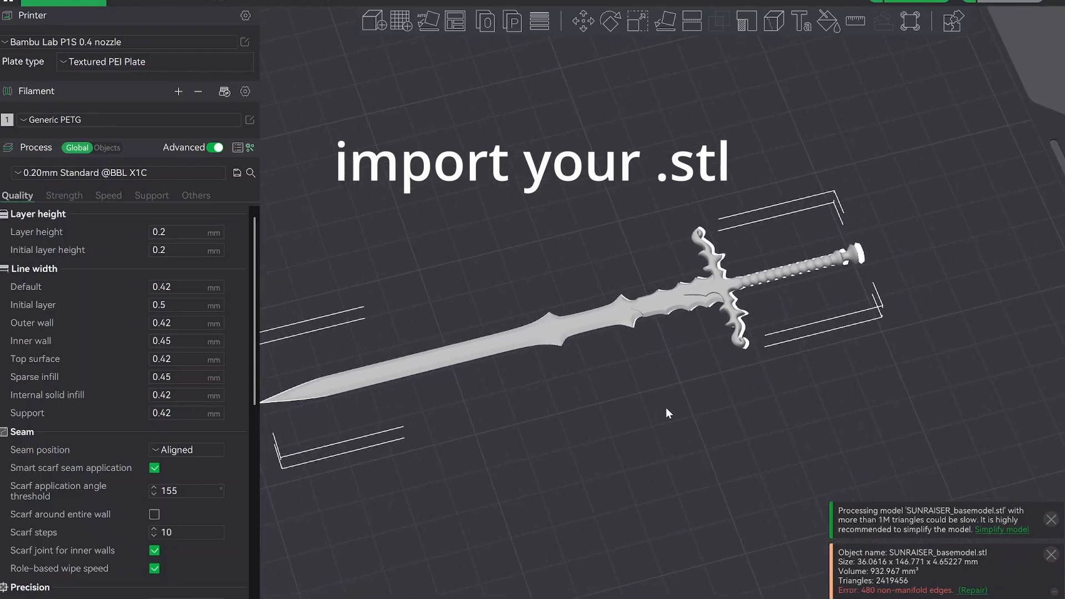
{"action": "left_click_drag", "start_coordinate": [666, 408], "coordinate": [701, 390]}
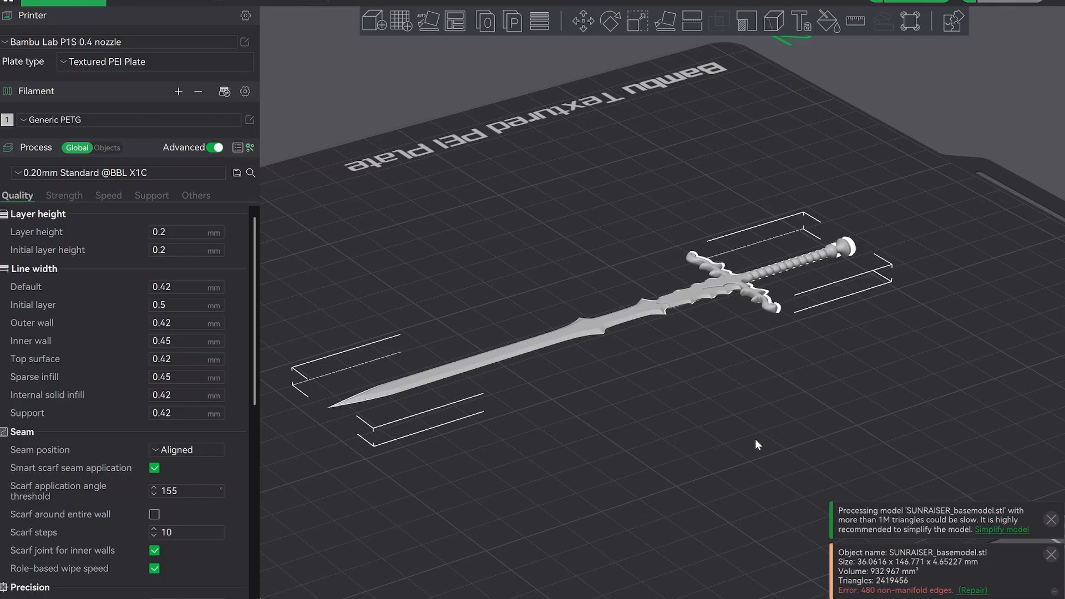
Repair the non-manifold edges of the imported sword model and check its geometry.
{"action": "left_click", "coordinate": [979, 590]}
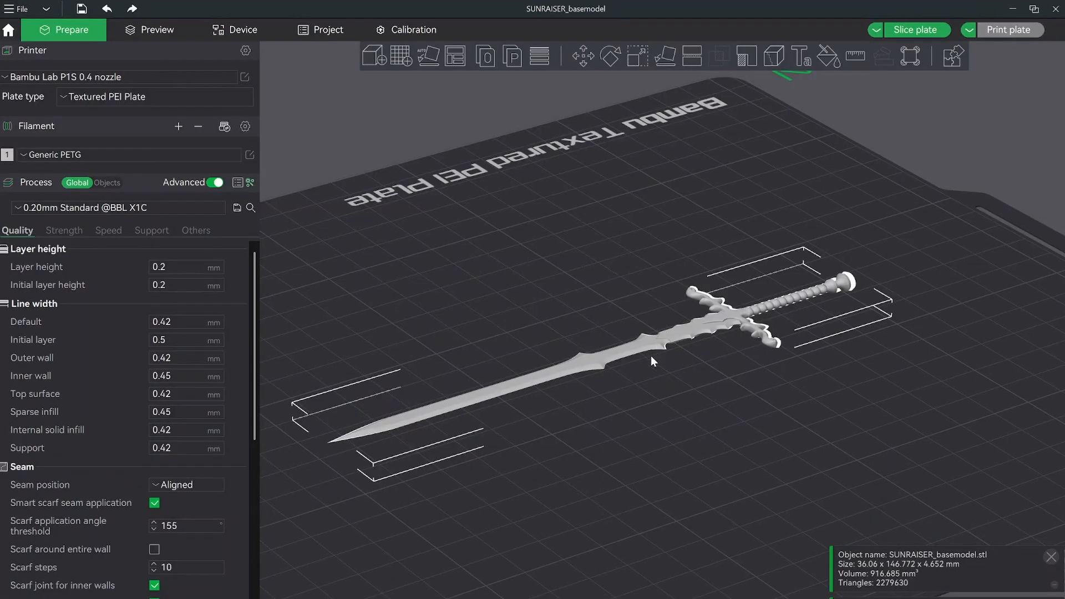
{"action": "right_click_drag", "start_coordinate": [678, 377], "coordinate": [641, 410]}
{"action": "left_click_drag", "start_coordinate": [641, 410], "coordinate": [621, 451]}
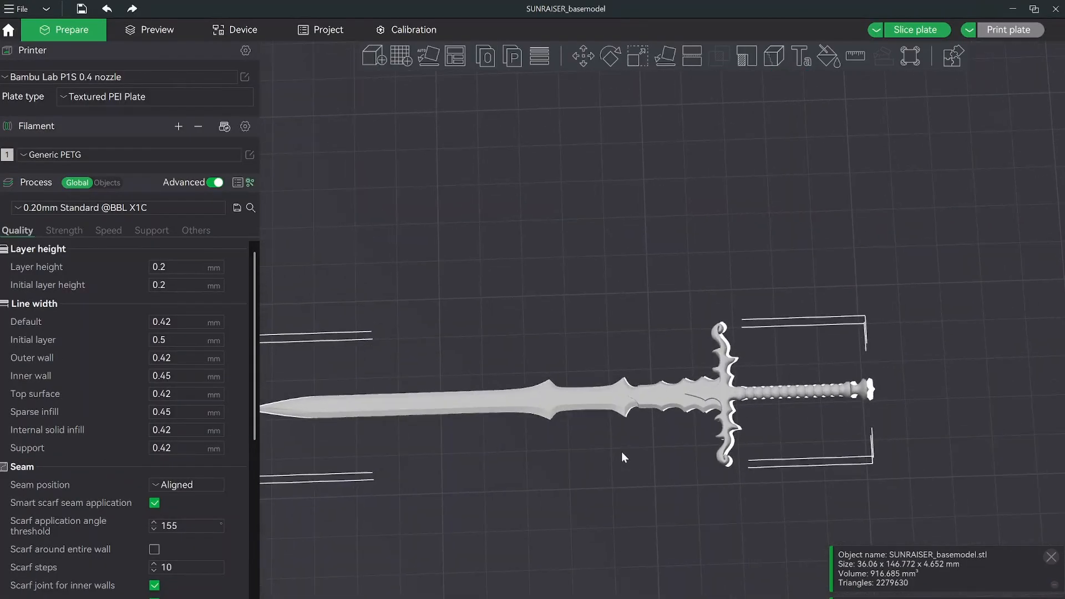
{"action": "scroll", "coordinate": [620, 453], "scroll_direction": "up", "scroll_amount": 3}
{"action": "scroll", "coordinate": [620, 454], "scroll_direction": "down", "scroll_amount": 6}
{"action": "right_click_drag", "start_coordinate": [618, 380], "coordinate": [684, 355]}
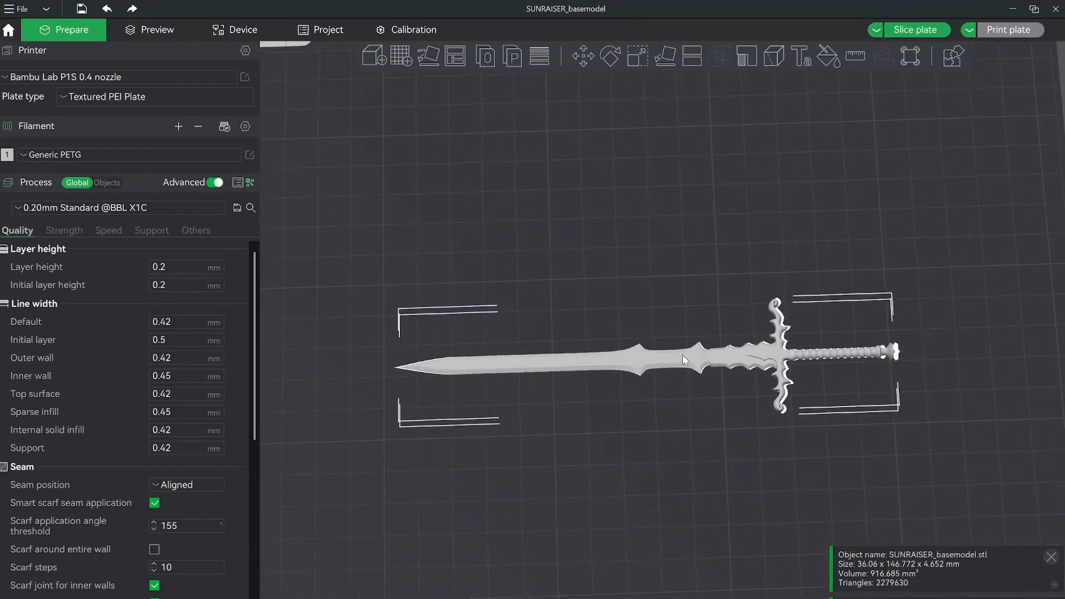
Export all objects as one STL named SUNRAISER_basemodel_repaired in the Sunraiser folder.
{"action": "left_click", "coordinate": [25, 11]}
{"action": "mouse_move", "coordinate": [12, 27]}
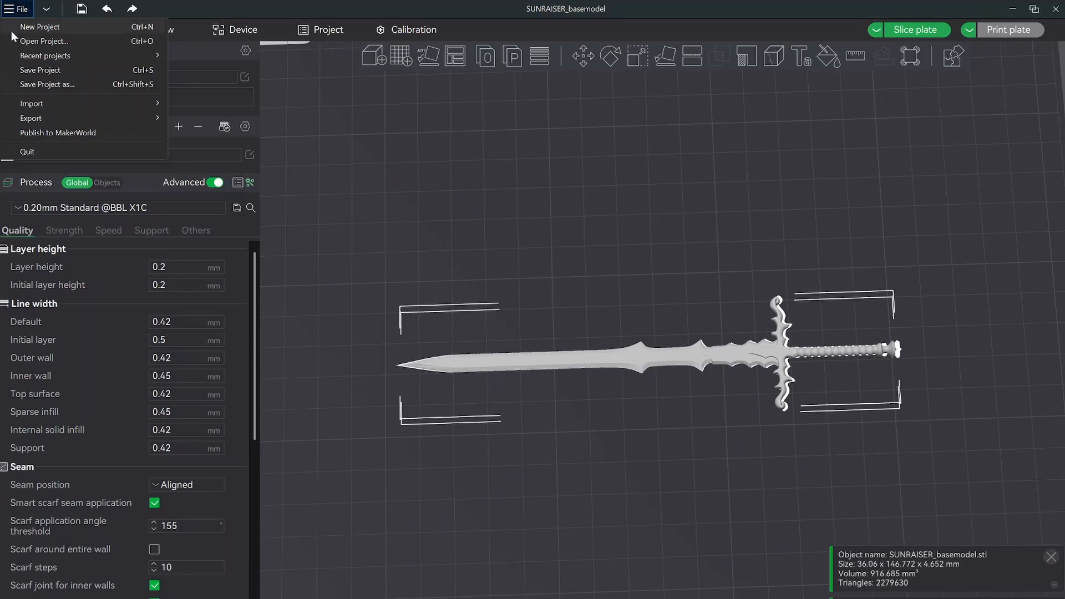
{"action": "mouse_move", "coordinate": [45, 117]}
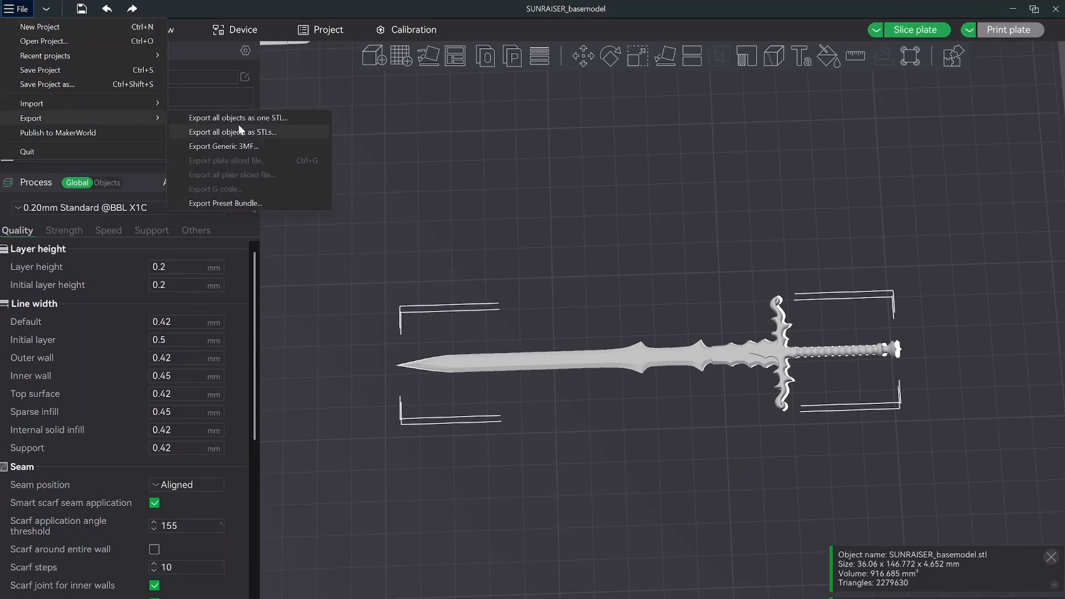
{"action": "left_click", "coordinate": [294, 119]}
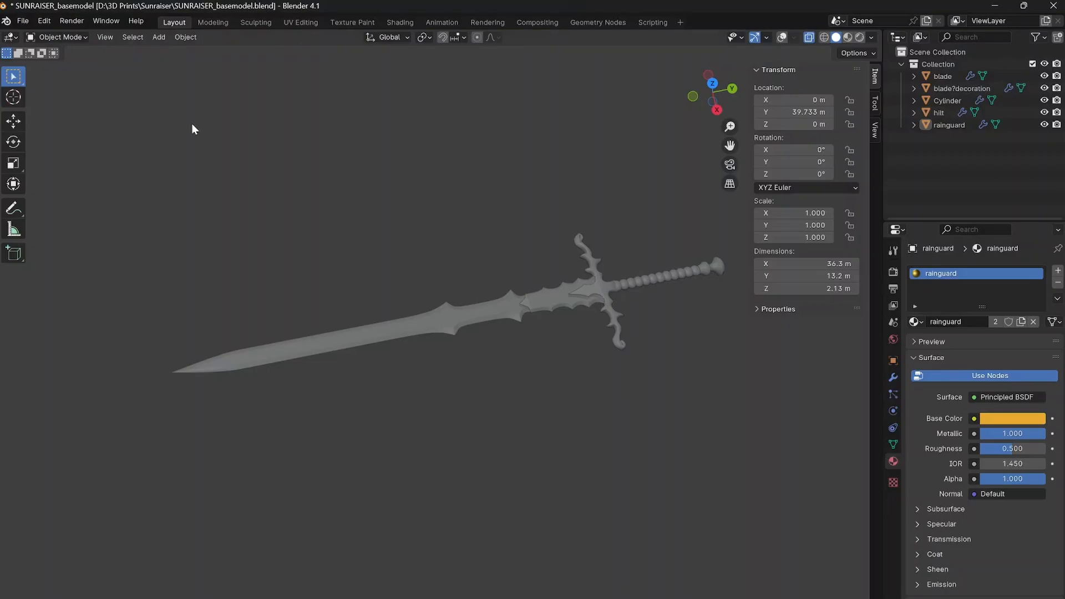
Switch to Blender, start a new file and delete the default camera, cube and light.
{"action": "left_click", "coordinate": [22, 21]}
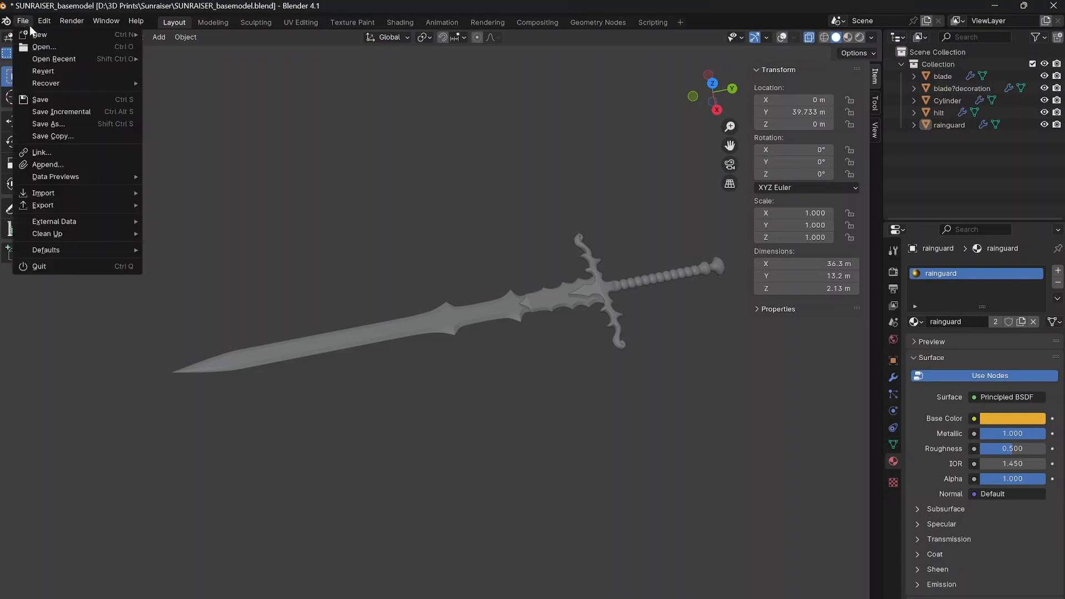
{"action": "left_click", "coordinate": [37, 23]}
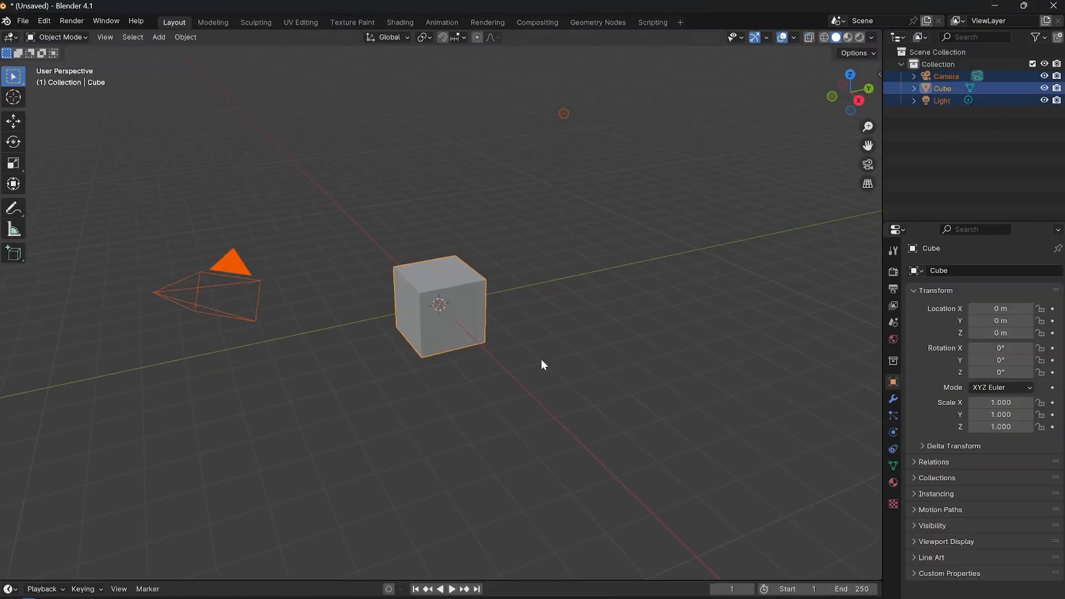
{"action": "key", "text": "a"}
{"action": "key", "text": "Delete"}
Import the SUNRAISER_basemodel_repaired STL into the empty scene.
{"action": "left_click", "coordinate": [21, 24]}
{"action": "mouse_move", "coordinate": [49, 195]}
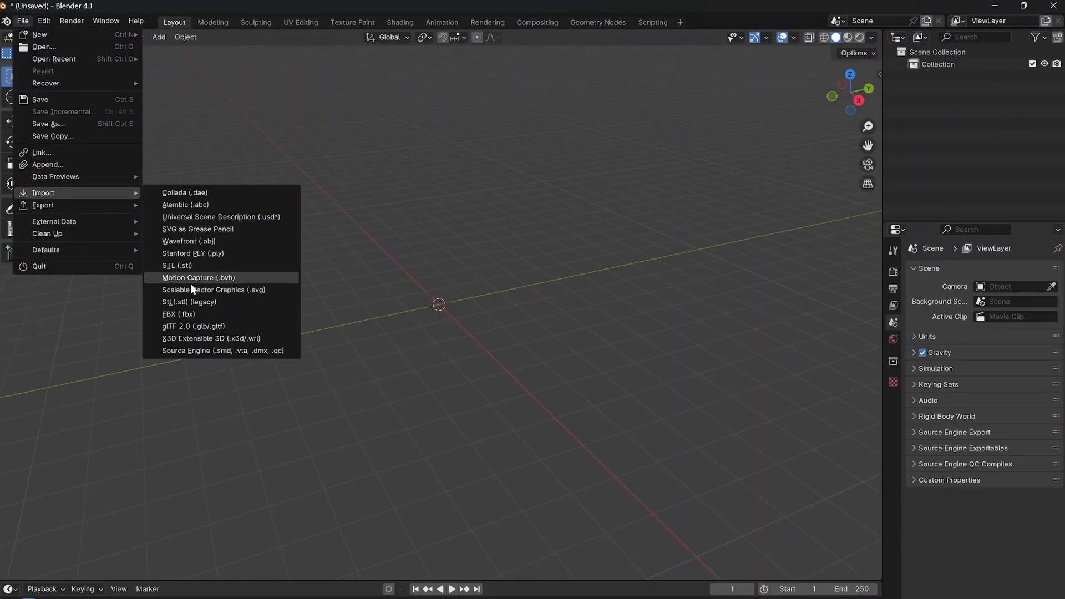
{"action": "left_click", "coordinate": [188, 264]}
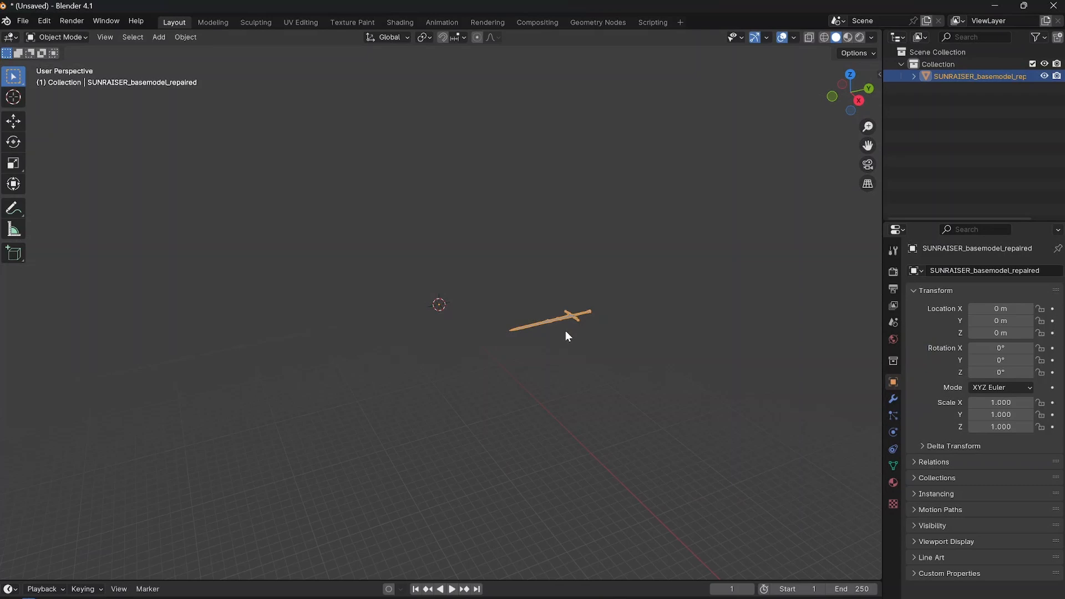
{"action": "scroll", "coordinate": [564, 331], "scroll_direction": "up", "scroll_amount": 5}
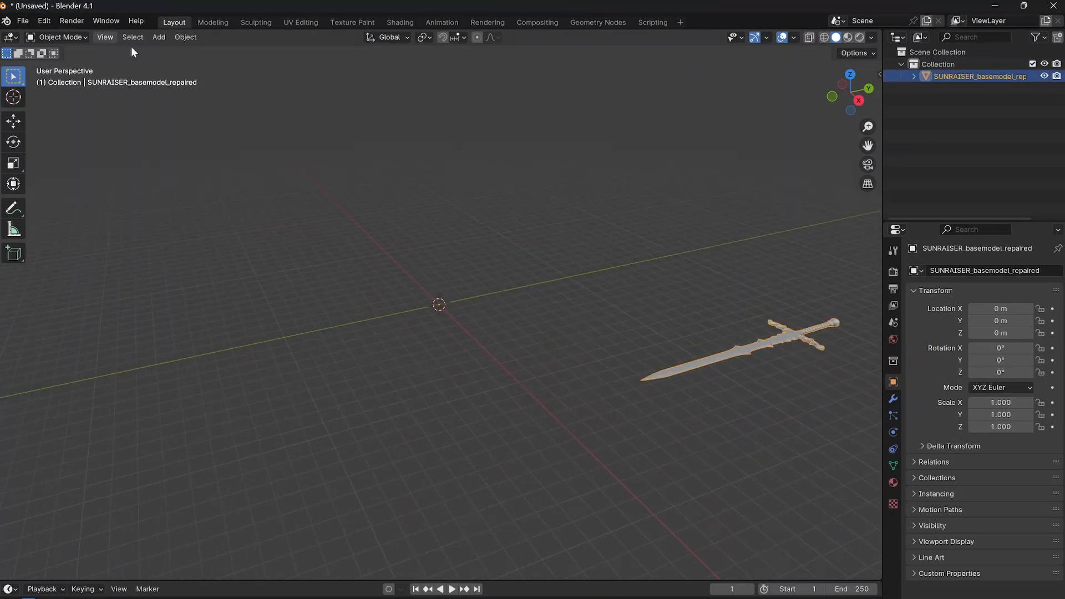
Move the imported sword's geometry to its origin at the scene centre, then deselect it.
{"action": "left_click", "coordinate": [186, 37]}
{"action": "mouse_move", "coordinate": [195, 60]}
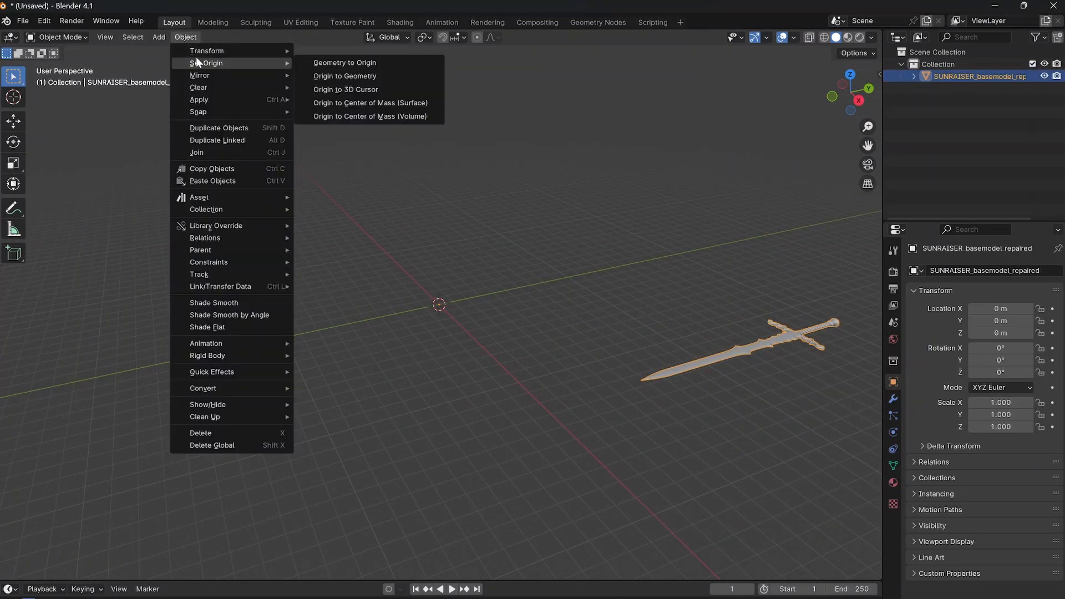
{"action": "left_click", "coordinate": [341, 62]}
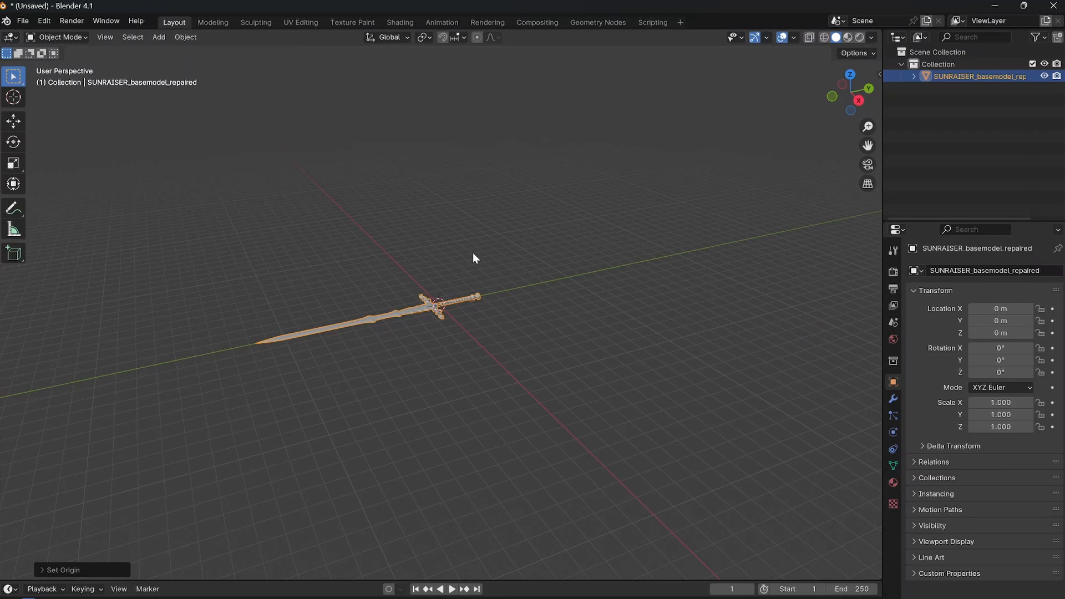
{"action": "left_click", "coordinate": [440, 358]}
{"action": "middle_click_drag", "start_coordinate": [441, 358], "coordinate": [442, 348]}
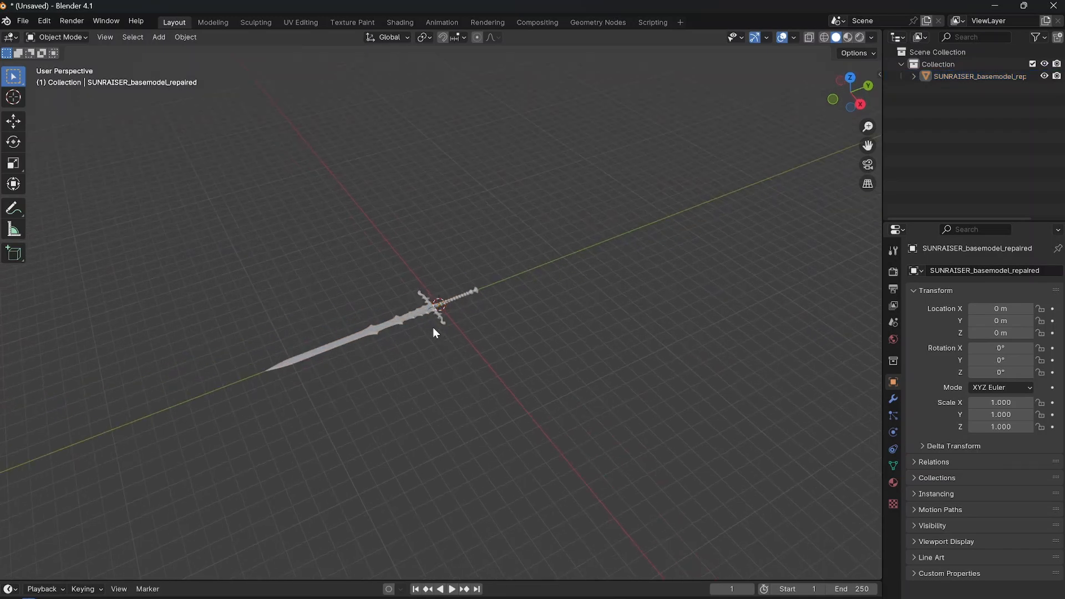
View the sword from the top, select it and show its transform values and dimensions.
{"action": "key", "text": "KP_7"}
{"action": "scroll", "coordinate": [436, 349], "scroll_direction": "up", "scroll_amount": 4}
{"action": "middle_click_drag", "start_coordinate": [491, 428], "coordinate": [483, 258], "text": "shift"}
{"action": "scroll", "coordinate": [475, 311], "scroll_direction": "down", "scroll_amount": 2}
{"action": "middle_click_drag", "start_coordinate": [465, 355], "coordinate": [474, 354], "text": "shift"}
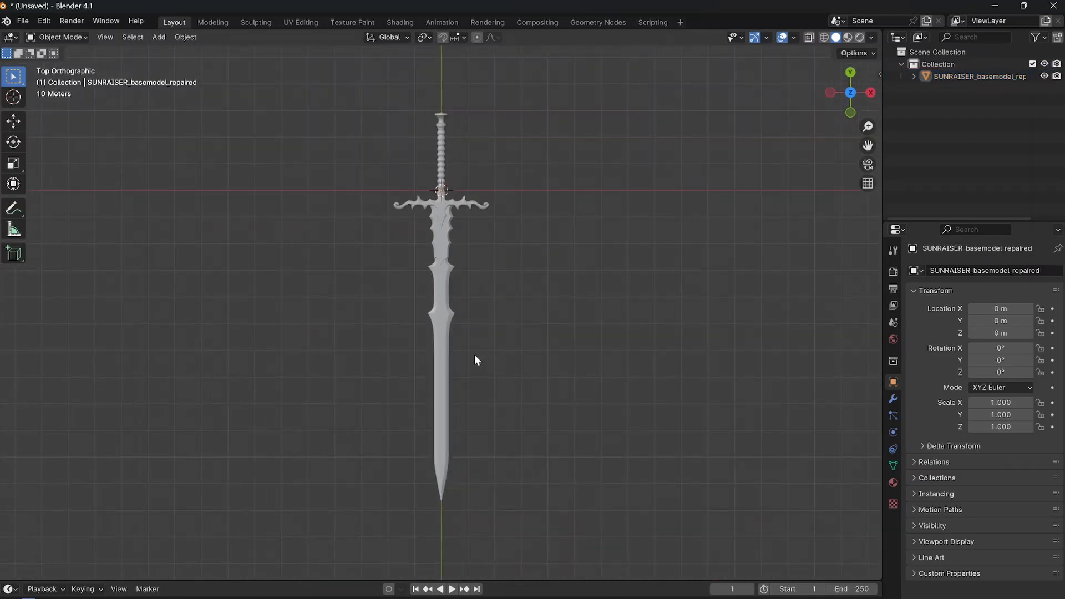
{"action": "left_click", "coordinate": [450, 327]}
{"action": "left_click_drag", "start_coordinate": [877, 74], "coordinate": [724, 117]}
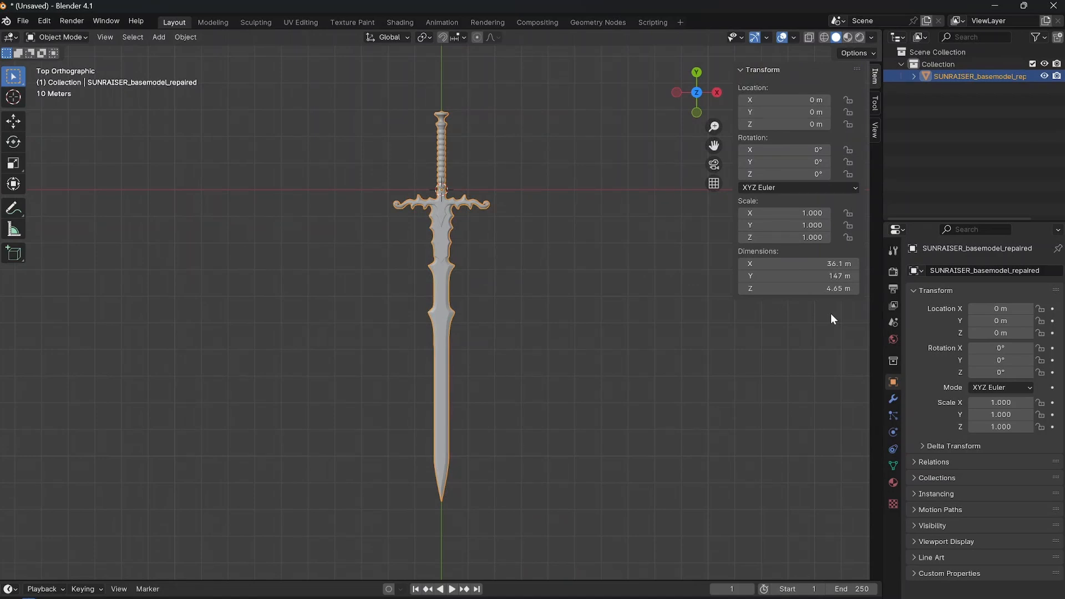
Scale the sword uniformly by a factor of 13.625 so its Y dimension is 2000 m.
{"action": "scroll", "coordinate": [533, 378], "scroll_direction": "down", "scroll_amount": 5}
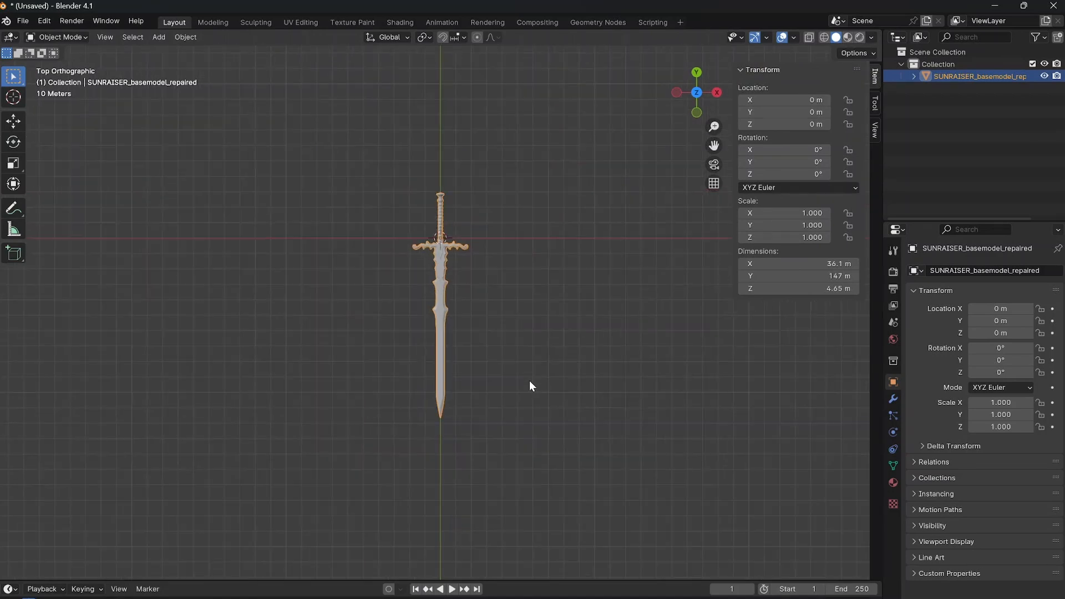
{"action": "scroll", "coordinate": [487, 391], "scroll_direction": "down", "scroll_amount": 3}
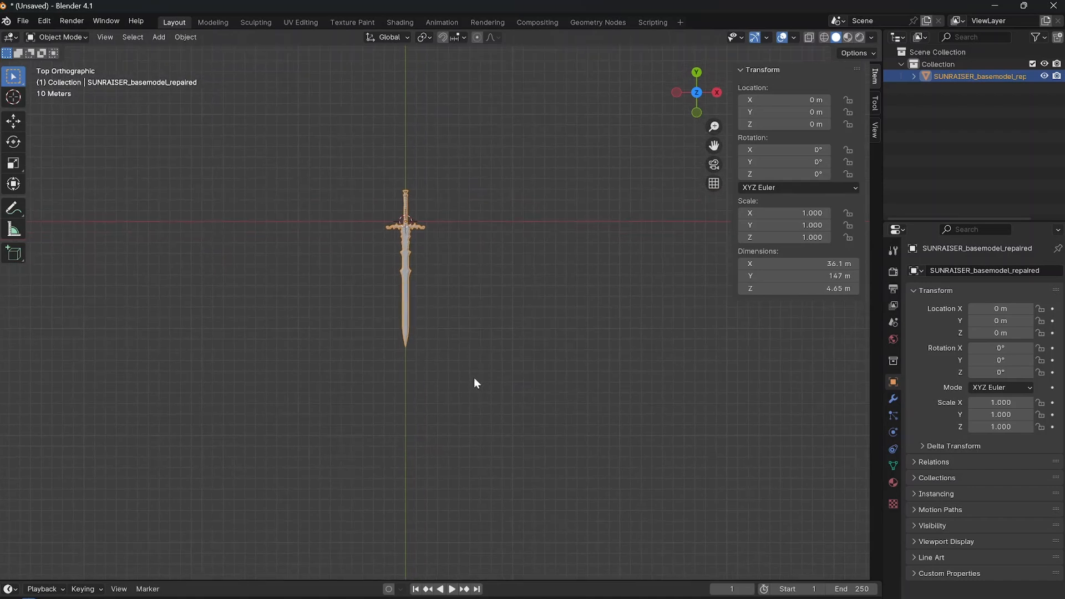
{"action": "key", "text": "s"}
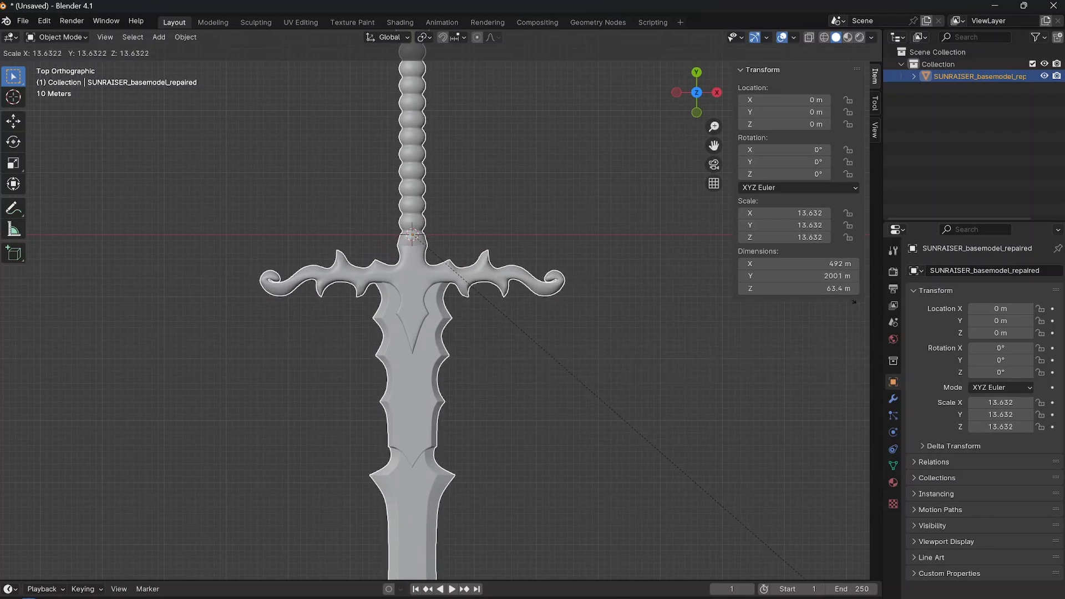
{"action": "left_click", "coordinate": [849, 298]}
{"action": "scroll", "coordinate": [545, 394], "scroll_direction": "down", "scroll_amount": 5}
{"action": "scroll", "coordinate": [544, 393], "scroll_direction": "down", "scroll_amount": 3}
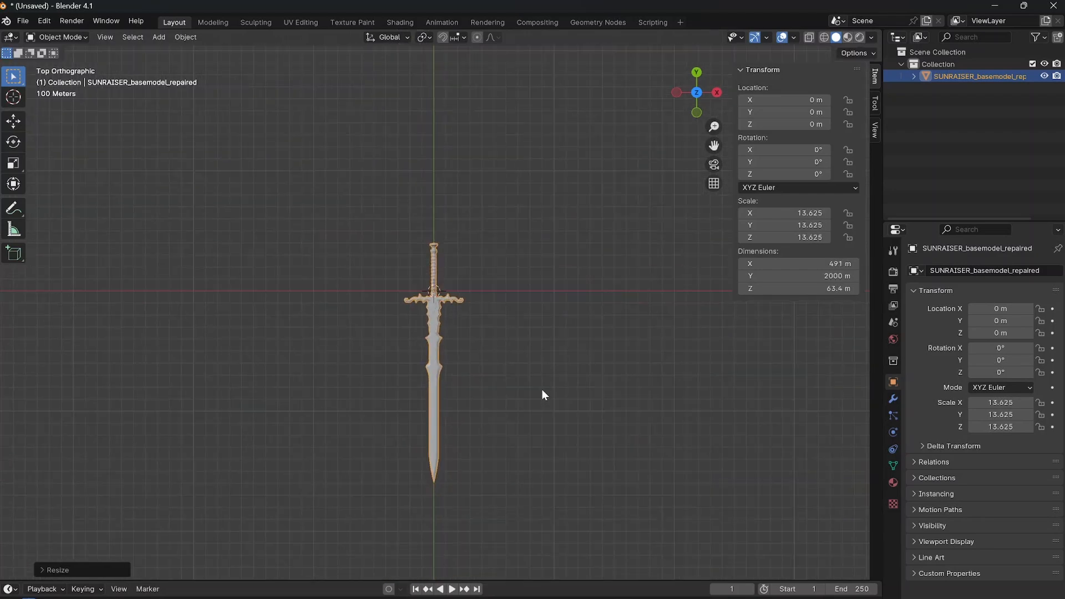
Set the viewport's clipping end distance to 10000 m so the full-size sword displays completely.
{"action": "middle_click_drag", "start_coordinate": [539, 368], "coordinate": [457, 348]}
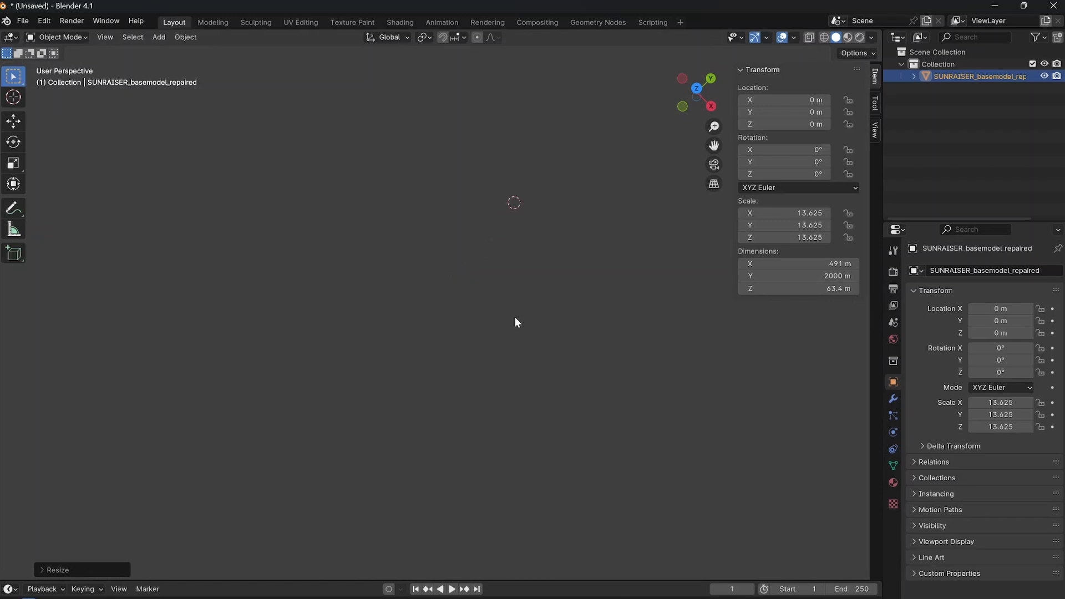
{"action": "scroll", "coordinate": [515, 321], "scroll_direction": "up", "scroll_amount": 8}
{"action": "middle_click_drag", "start_coordinate": [321, 397], "coordinate": [270, 332]}
{"action": "scroll", "coordinate": [271, 326], "scroll_direction": "up", "scroll_amount": 1}
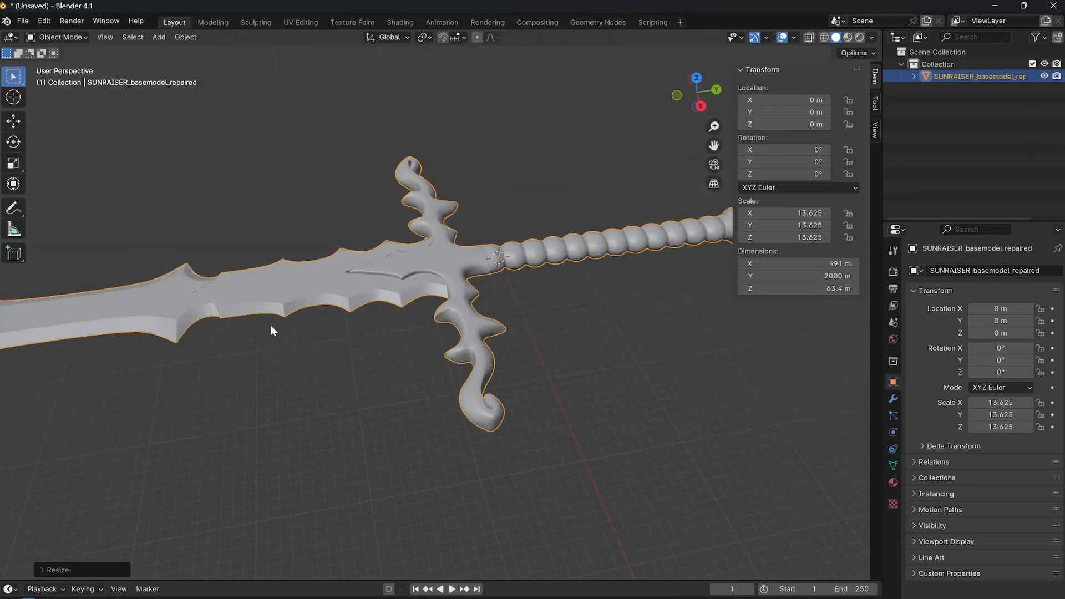
{"action": "left_click", "coordinate": [875, 131]}
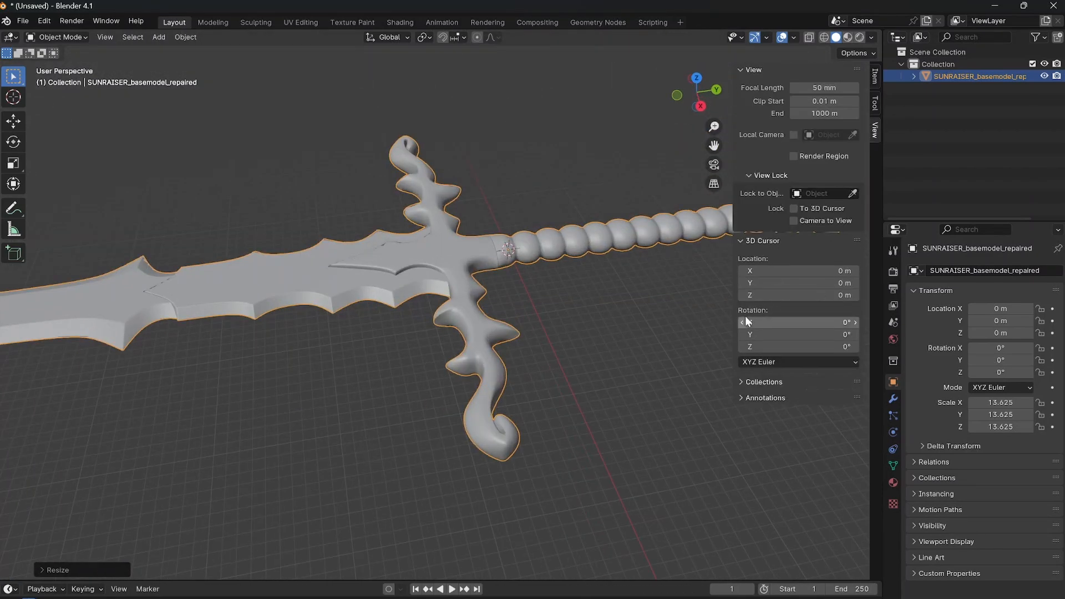
{"action": "left_click", "coordinate": [811, 111]}
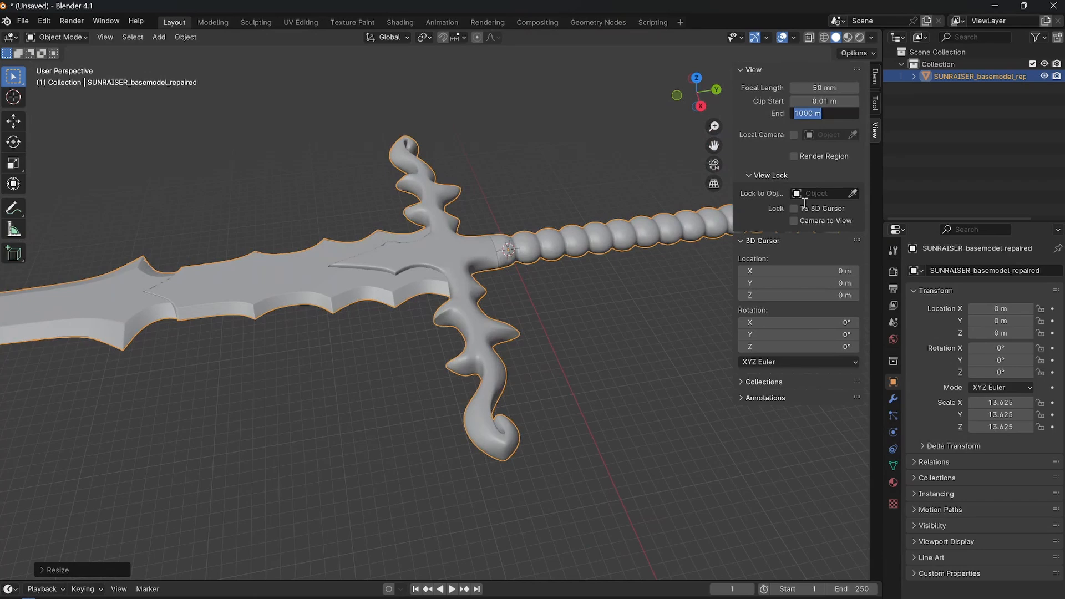
{"action": "type", "text": "10000"}
{"action": "key", "text": "Return"}
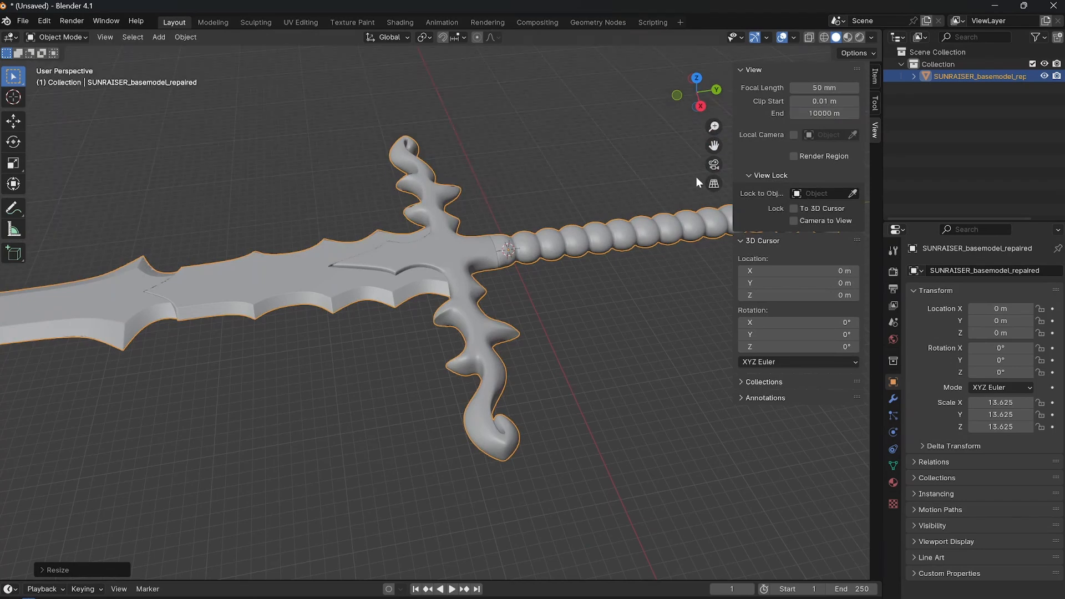
Deselect the sword and examine its blade, guard and grip in perspective.
{"action": "left_click", "coordinate": [544, 401]}
{"action": "scroll", "coordinate": [542, 400], "scroll_direction": "down", "scroll_amount": 8}
{"action": "middle_click_drag", "start_coordinate": [475, 358], "coordinate": [514, 271]}
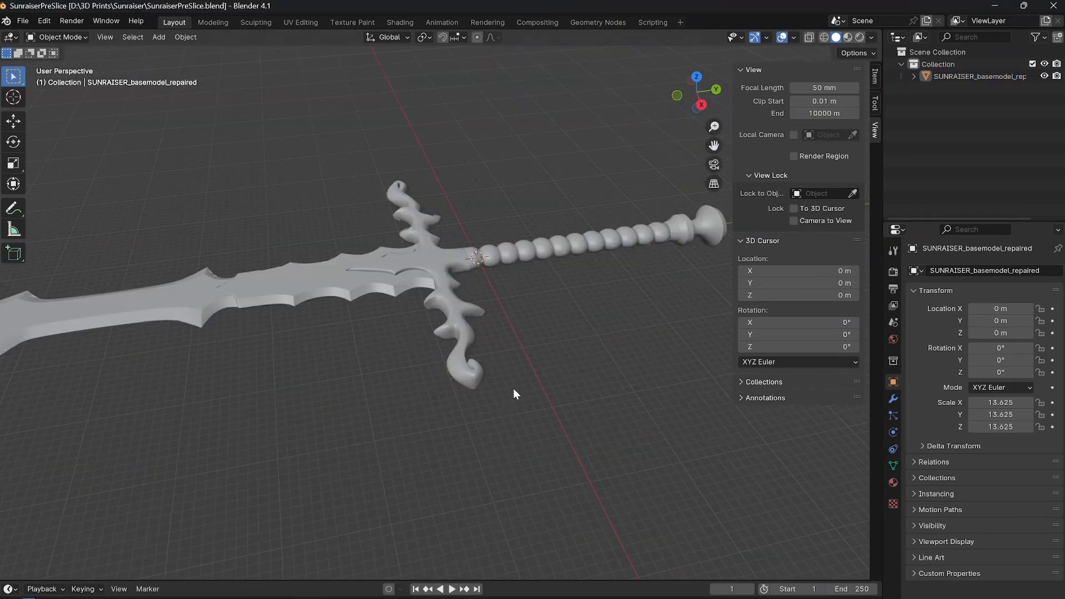
{"action": "scroll", "coordinate": [515, 374], "scroll_direction": "up", "scroll_amount": 1}
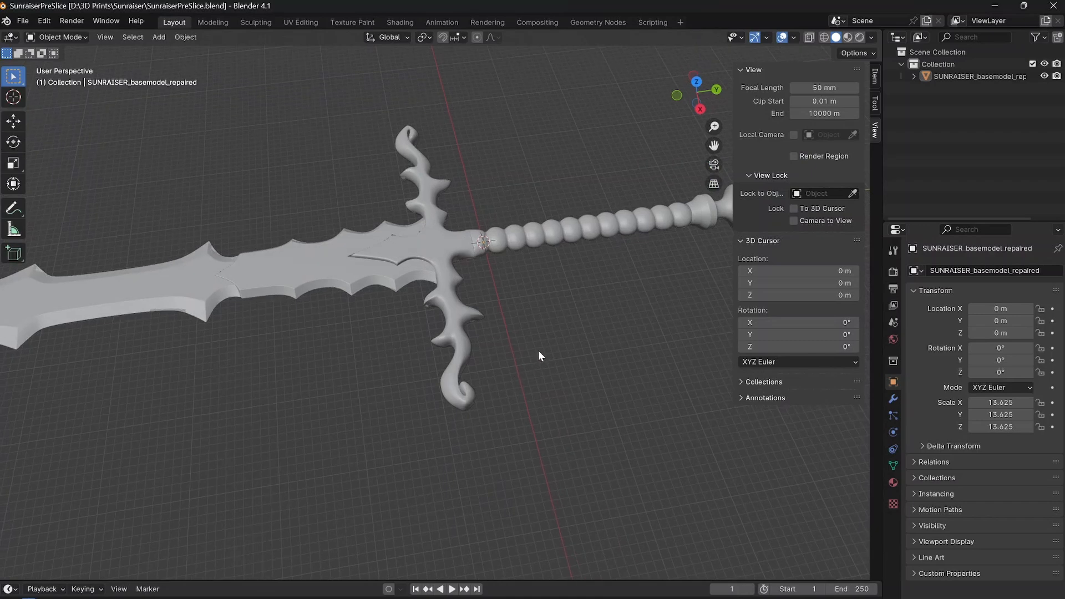
{"action": "middle_click_drag", "start_coordinate": [488, 354], "coordinate": [168, 402], "text": "shift"}
{"action": "middle_click_drag", "start_coordinate": [665, 328], "coordinate": [131, 417], "text": "shift"}
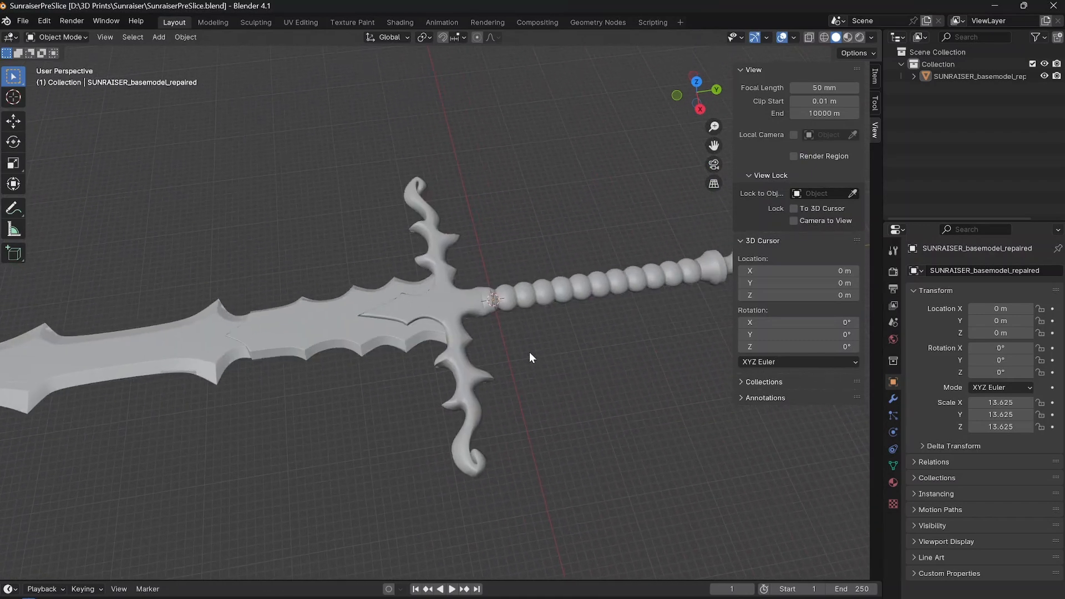
{"action": "scroll", "coordinate": [516, 366], "scroll_direction": "down", "scroll_amount": 1}
{"action": "middle_click_drag", "start_coordinate": [548, 352], "coordinate": [414, 337], "text": "shift"}
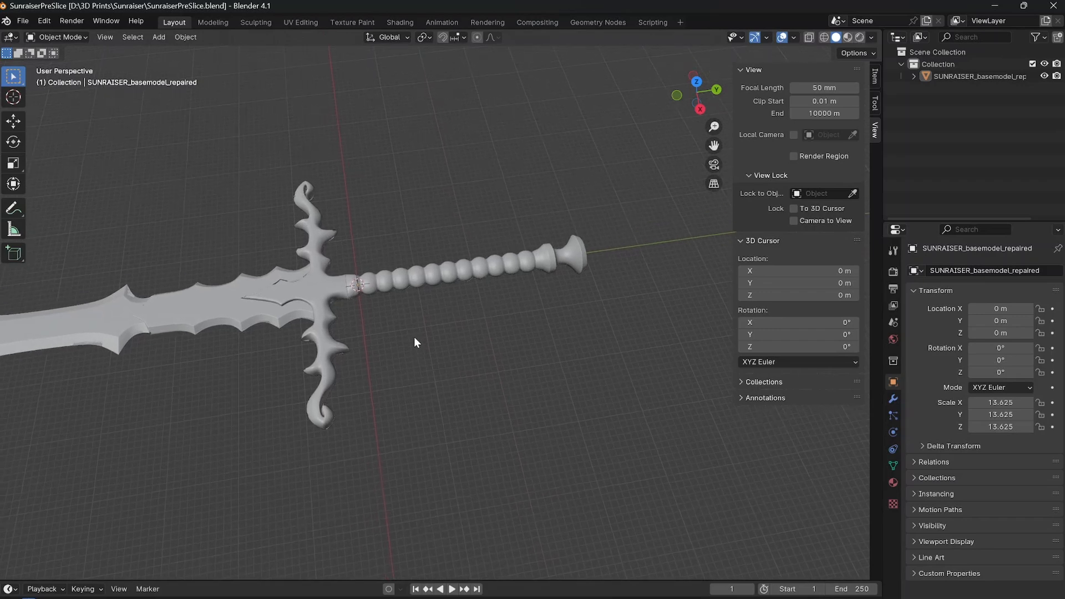
Switch to the top view and add a plane with a size of 200 m at the scene centre.
{"action": "key", "text": "KP_7"}
{"action": "scroll", "coordinate": [416, 330], "scroll_direction": "down", "scroll_amount": 2}
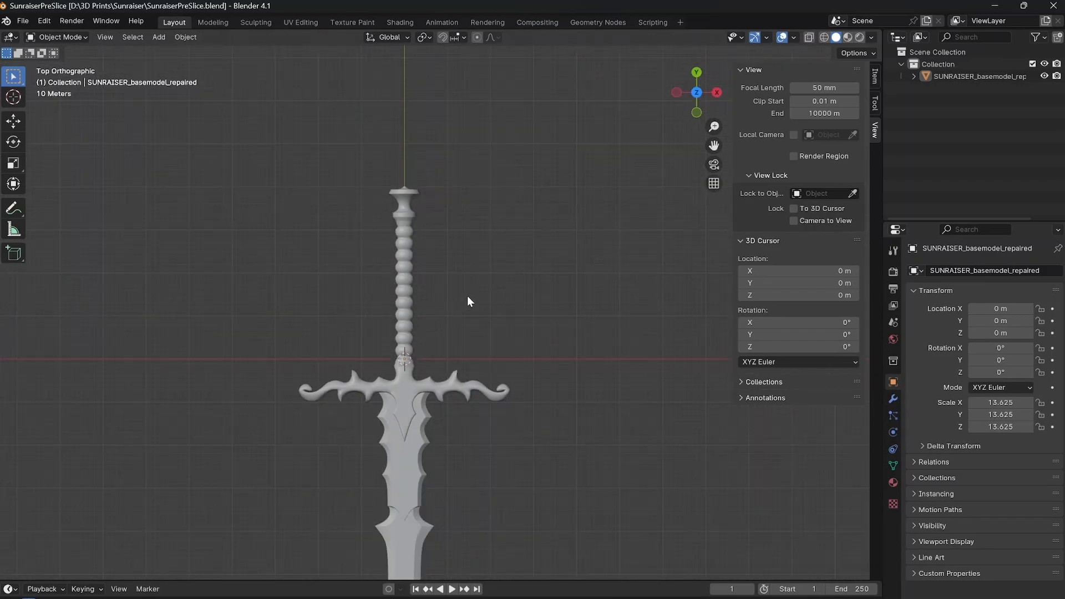
{"action": "key", "text": "shift+a"}
{"action": "mouse_move", "coordinate": [462, 312]}
{"action": "left_click", "coordinate": [512, 311]}
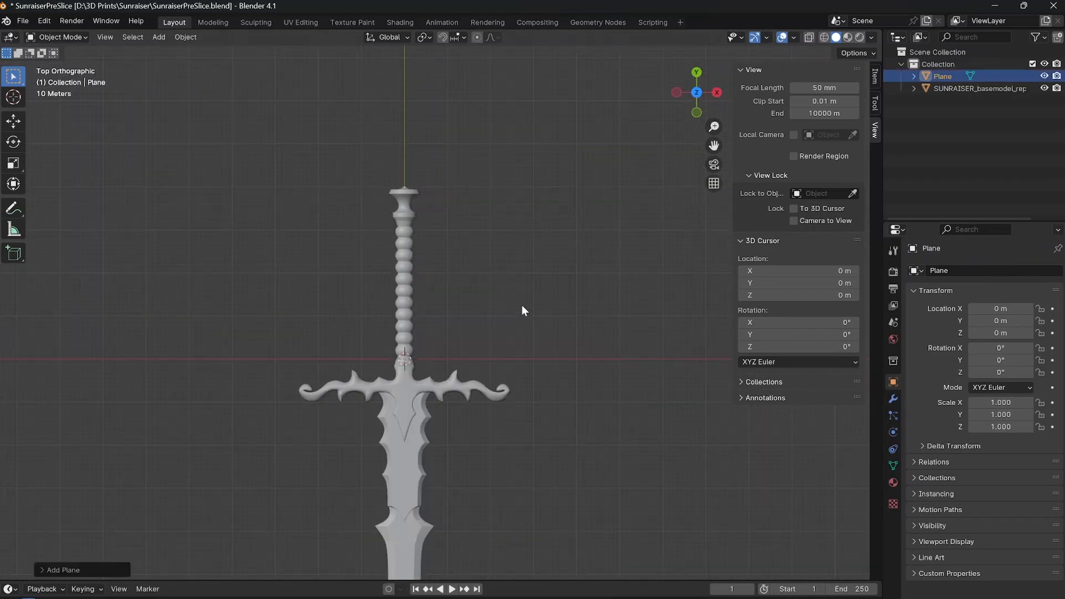
{"action": "left_click", "coordinate": [42, 569]}
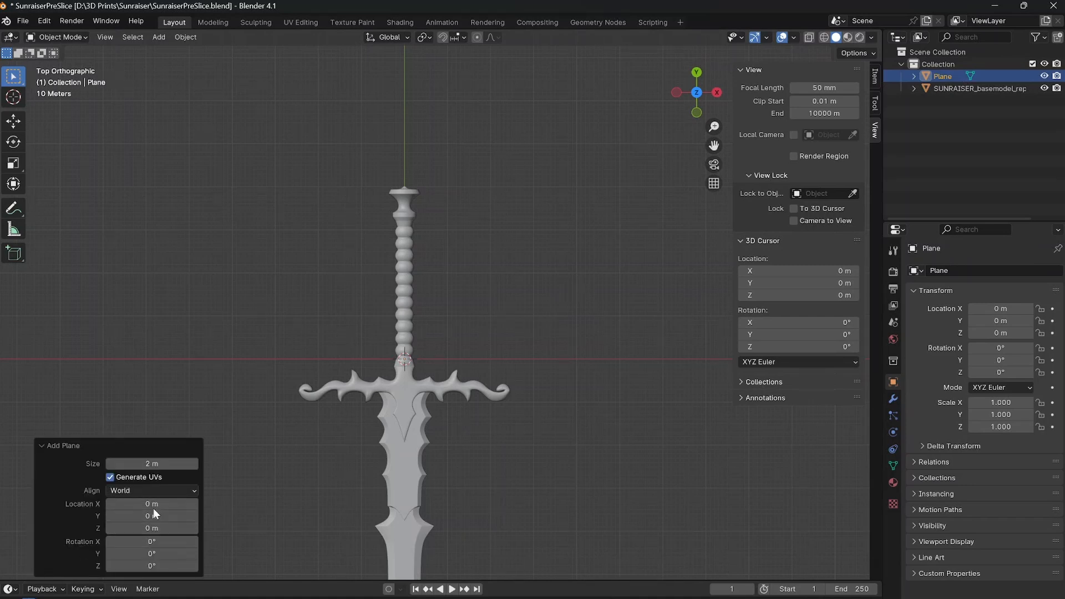
{"action": "left_click", "coordinate": [152, 462]}
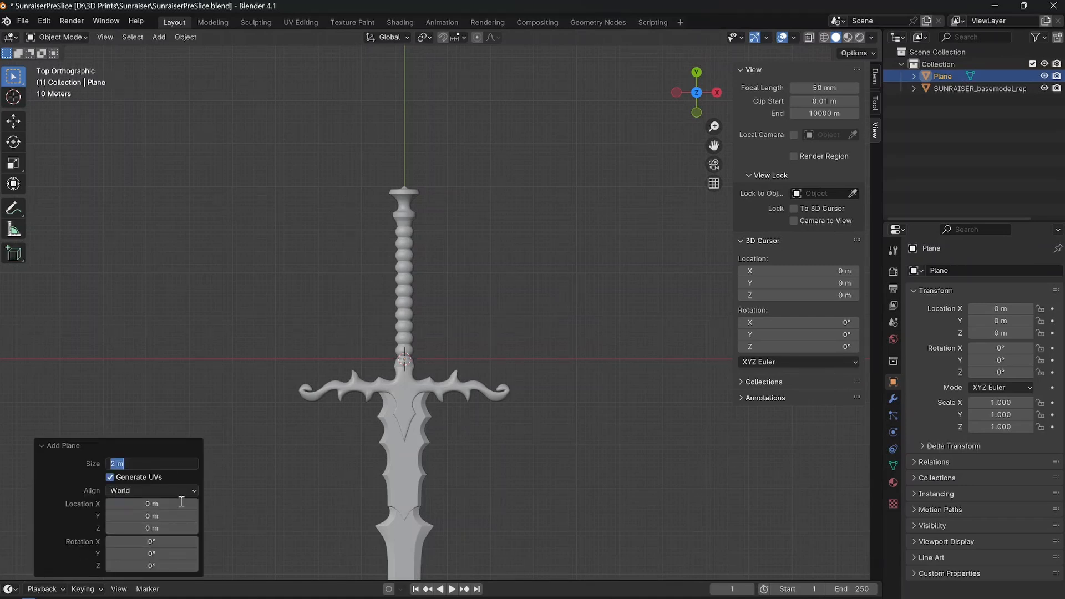
{"action": "type", "text": "200"}
{"action": "key", "text": "Return"}
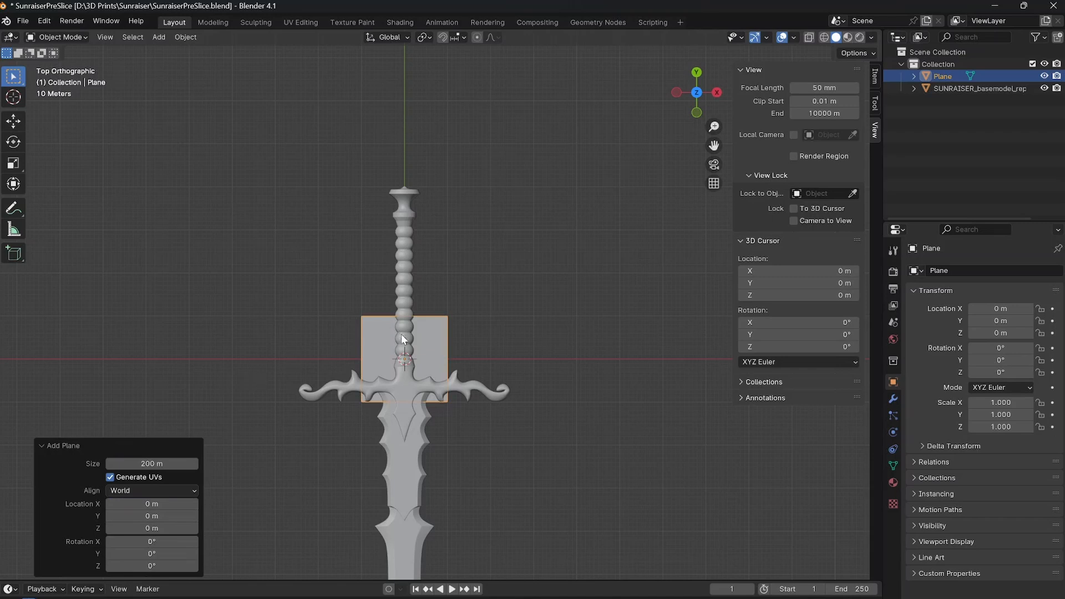
Move the plane about 307.64 m along the Y axis so it covers the pommel and upper grip.
{"action": "left_click", "coordinate": [521, 340]}
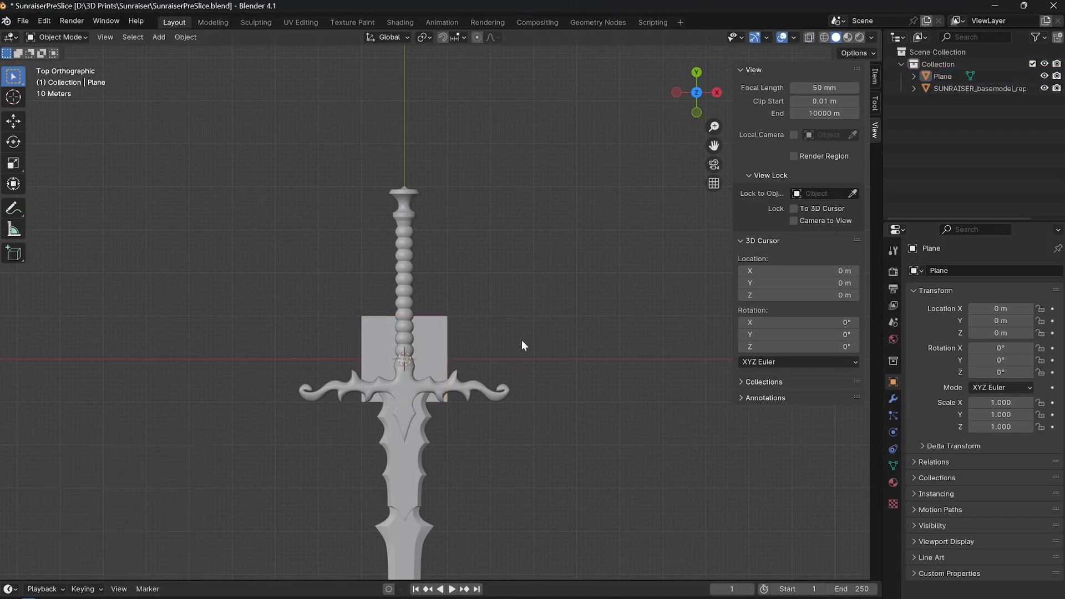
{"action": "left_click", "coordinate": [445, 341]}
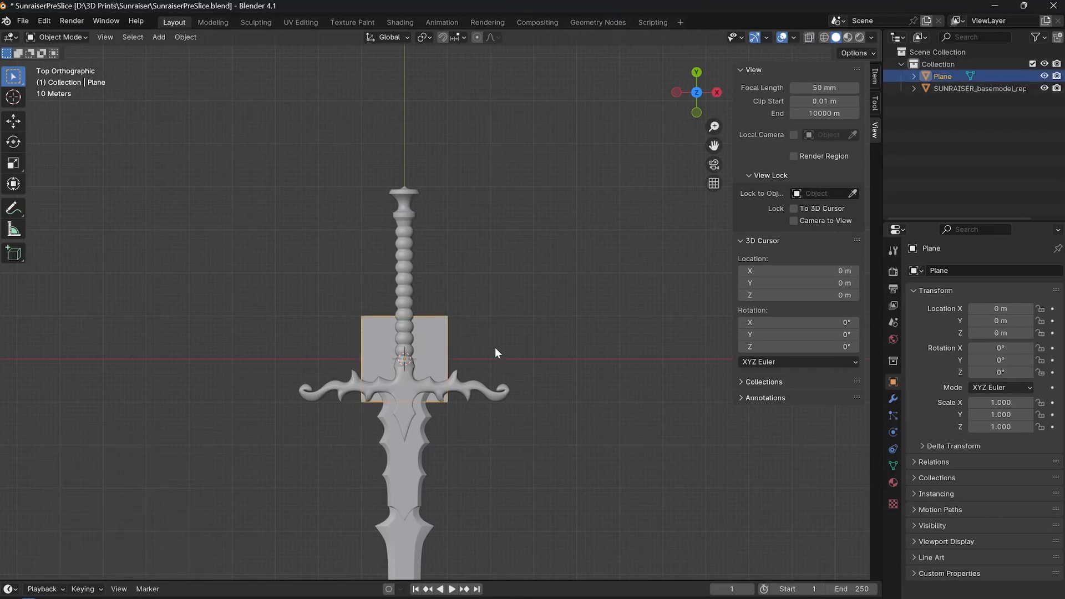
{"action": "key", "text": "g"}
{"action": "key", "text": "y"}
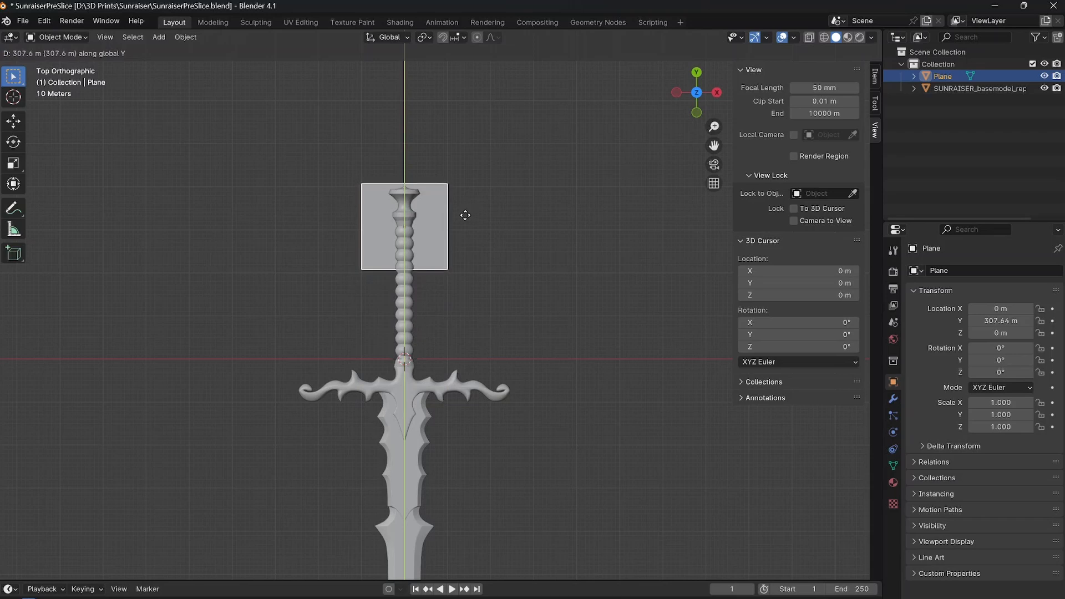
{"action": "left_click", "coordinate": [465, 217]}
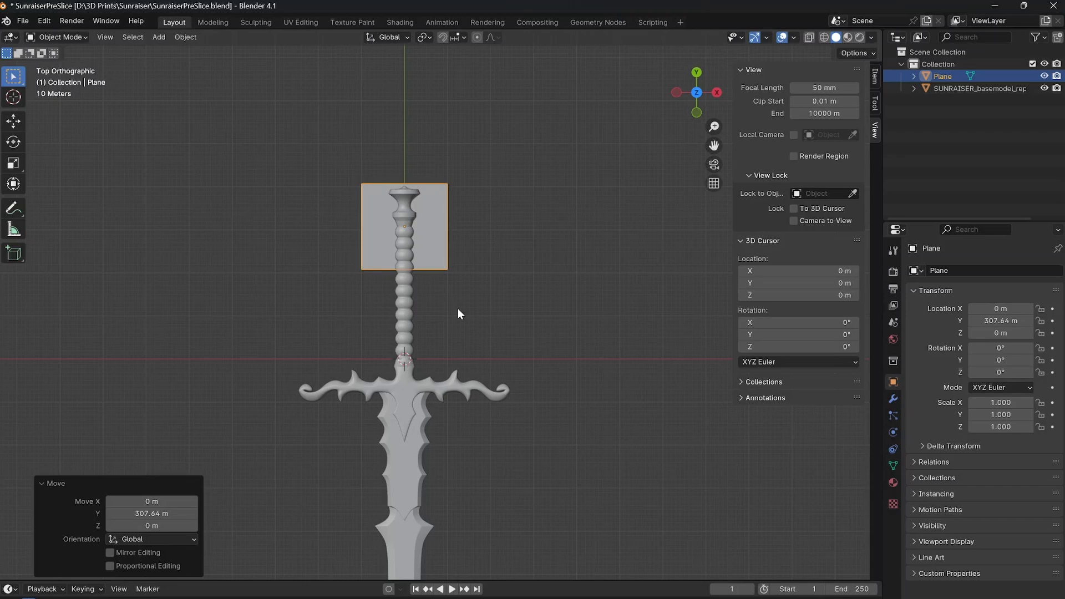
Bring the SectionCutterSmall object into the scene.
{"action": "scroll", "coordinate": [580, 318], "scroll_direction": "down", "scroll_amount": 3}
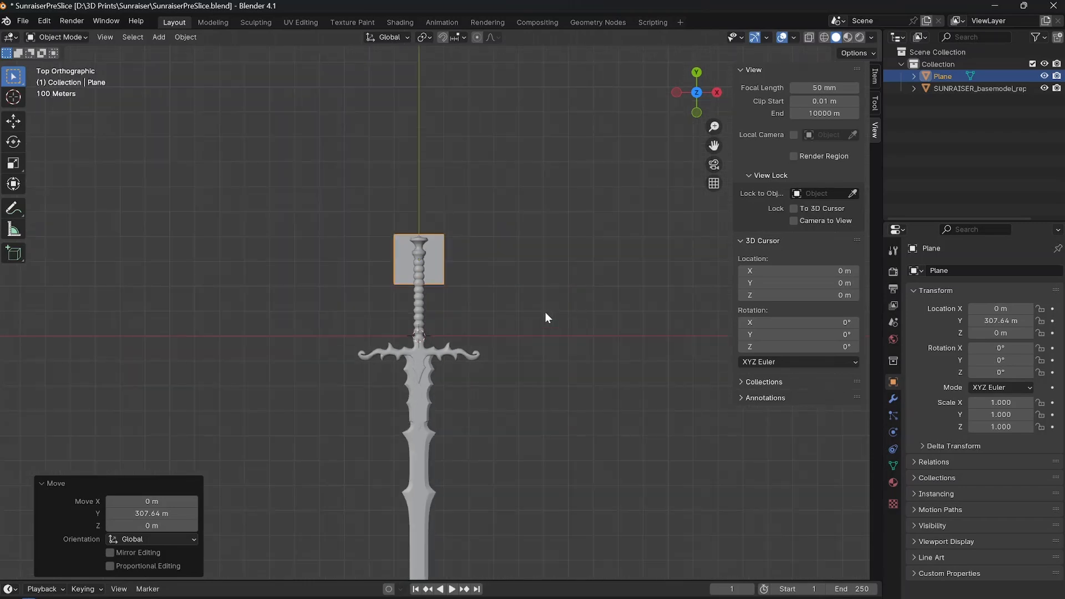
{"action": "mouse_move", "coordinate": [545, 313]}
{"action": "middle_mouse_down", "text": "shift"}
{"action": "mouse_move", "coordinate": [547, 257]}
{"action": "mouse_move", "coordinate": [551, 299]}
{"action": "middle_mouse_up", "text": "shift"}
{"action": "scroll", "coordinate": [466, 265], "scroll_direction": "up", "scroll_amount": 3}
{"action": "middle_click_drag", "start_coordinate": [480, 269], "coordinate": [491, 300], "text": "shift"}
{"action": "scroll", "coordinate": [493, 299], "scroll_direction": "up", "scroll_amount": 4}
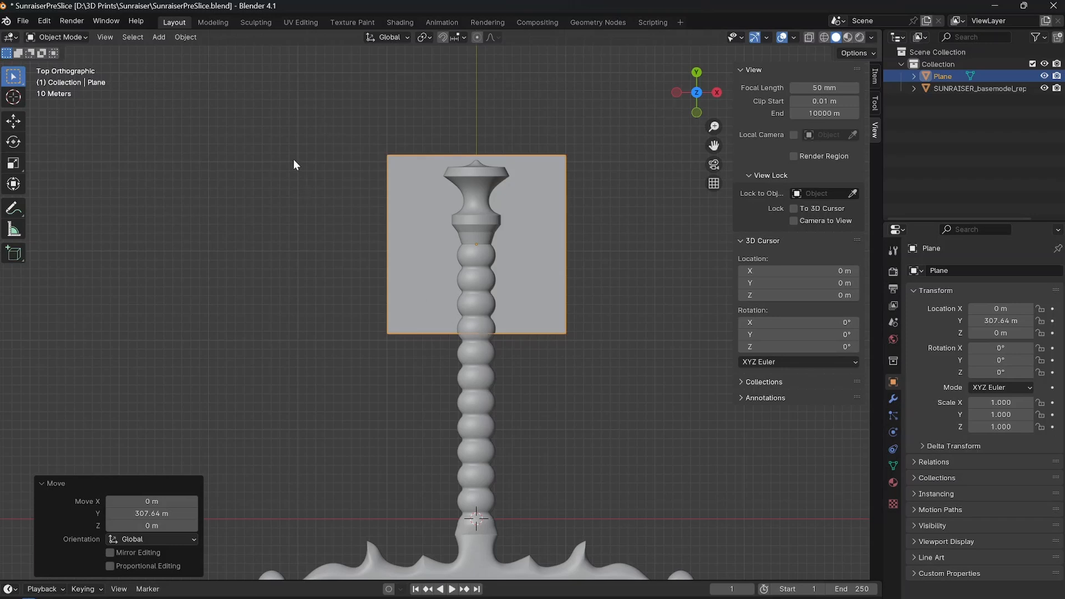
{"action": "left_click", "coordinate": [569, 394]}
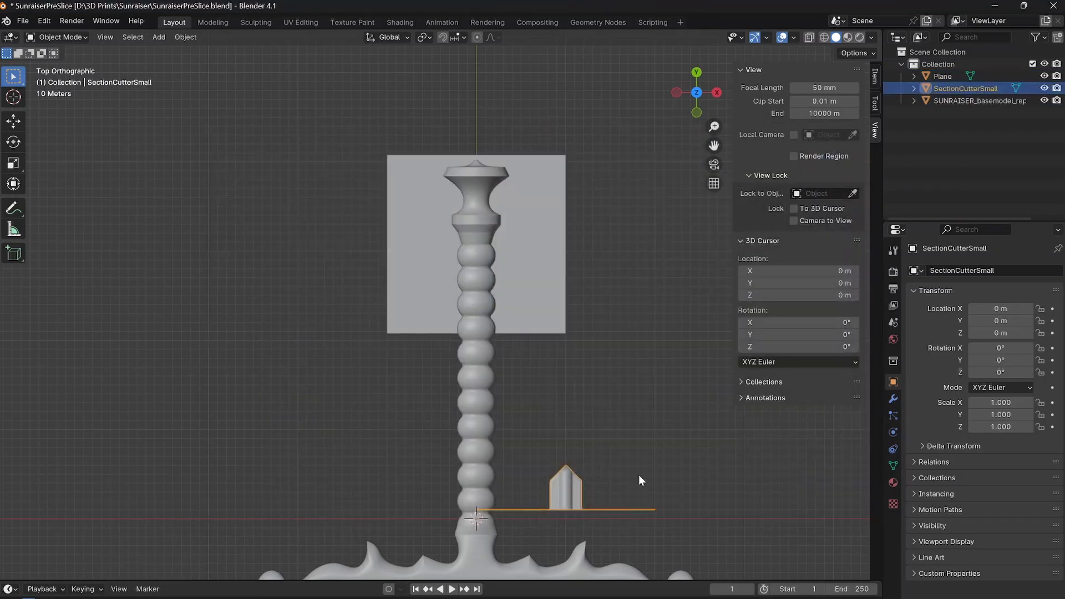
Move the SectionCutterSmall object's geometry to its origin so it is centred on the sword's axis.
{"action": "middle_click_drag", "start_coordinate": [570, 512], "coordinate": [453, 420], "text": "shift"}
{"action": "left_click", "coordinate": [474, 393]}
{"action": "left_click", "coordinate": [457, 395]}
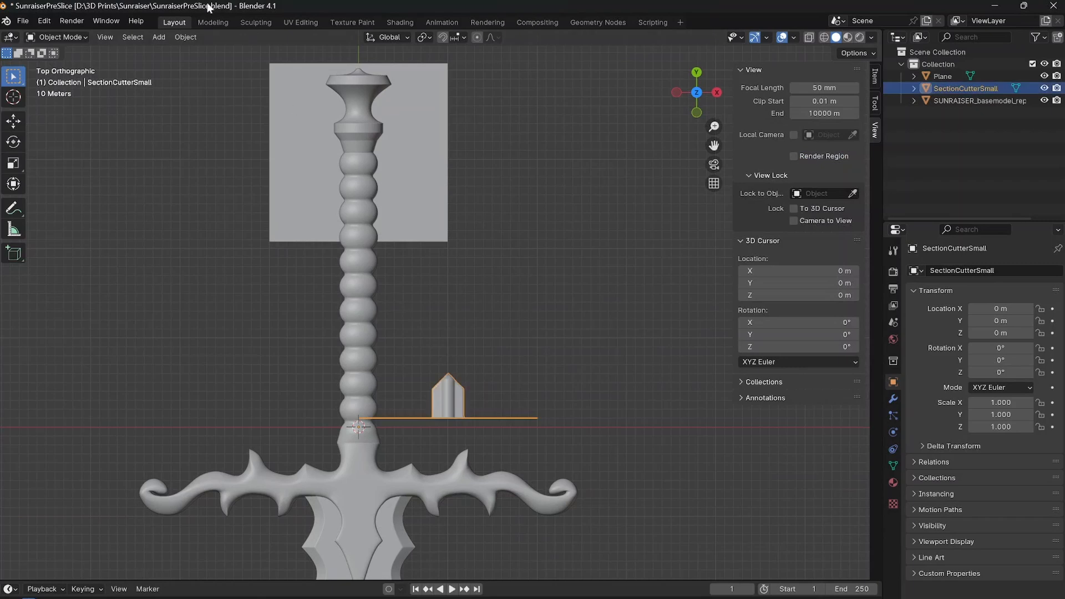
{"action": "left_click", "coordinate": [193, 36]}
{"action": "mouse_move", "coordinate": [287, 64]}
{"action": "left_click", "coordinate": [344, 62]}
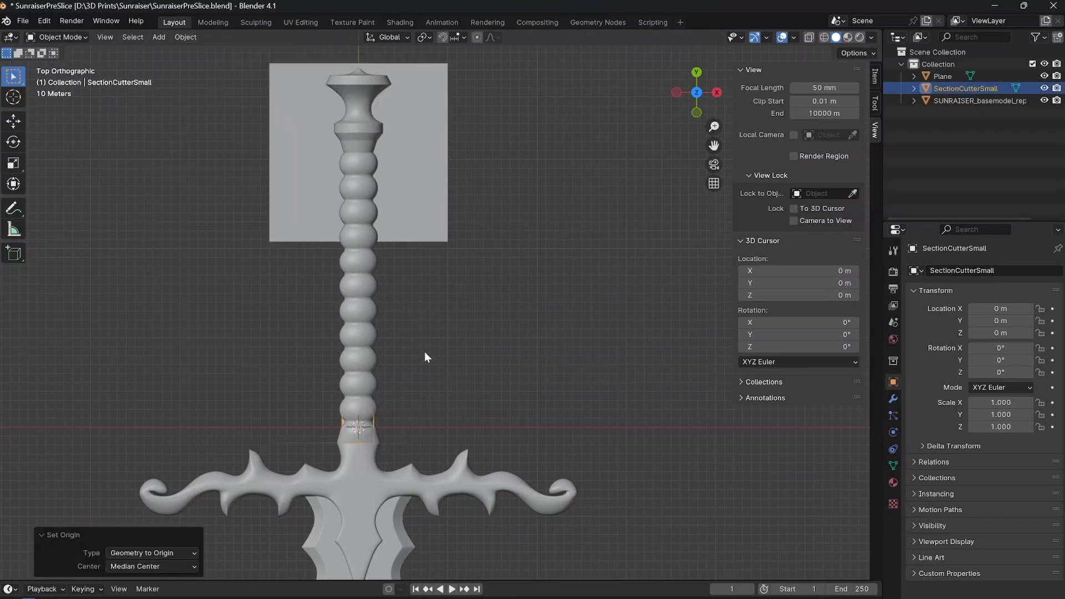
Move the section cutter about 327.7 m along the Y axis to the collar below the pommel.
{"action": "key", "text": "g"}
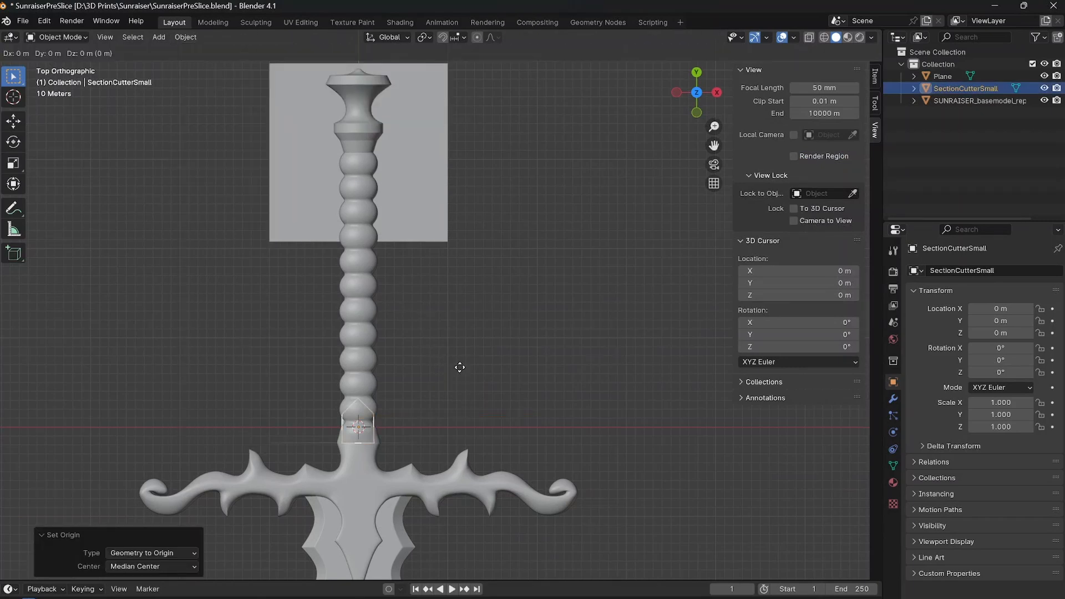
{"action": "key", "text": "y"}
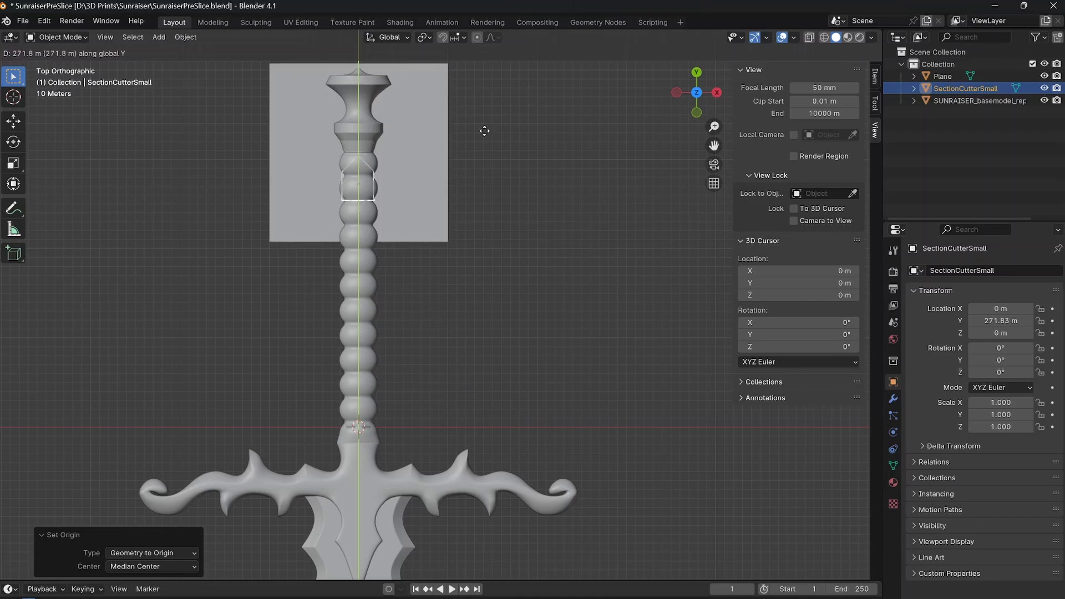
{"action": "left_click", "coordinate": [477, 74]}
Rotate the section cutter 180° about the Z axis so its peg points towards the grip.
{"action": "middle_click_drag", "start_coordinate": [431, 143], "coordinate": [500, 249], "text": "shift"}
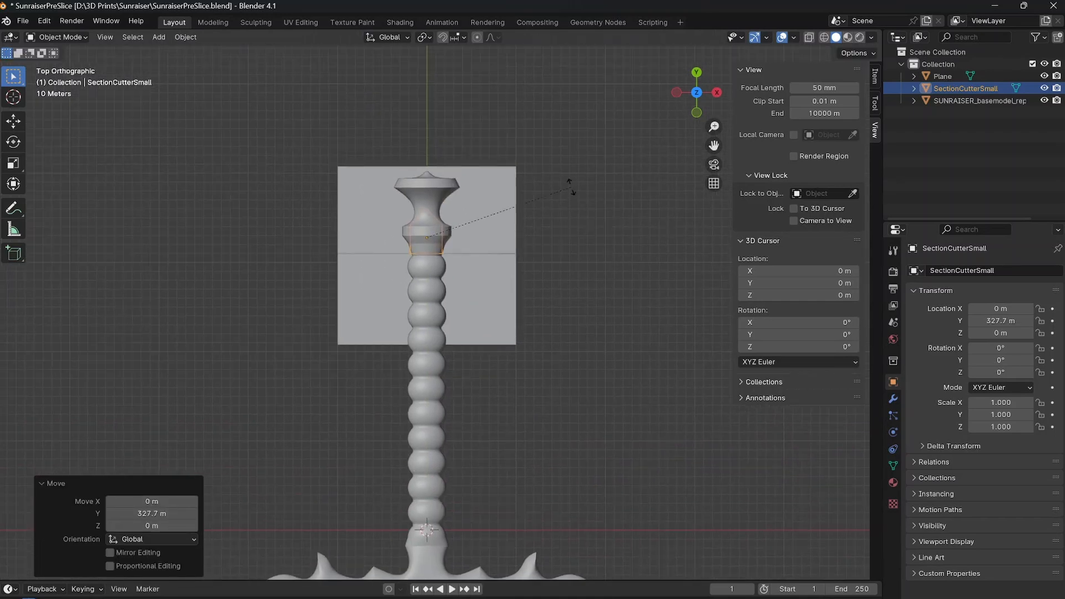
{"action": "key", "text": "r"}
{"action": "key", "text": "z"}
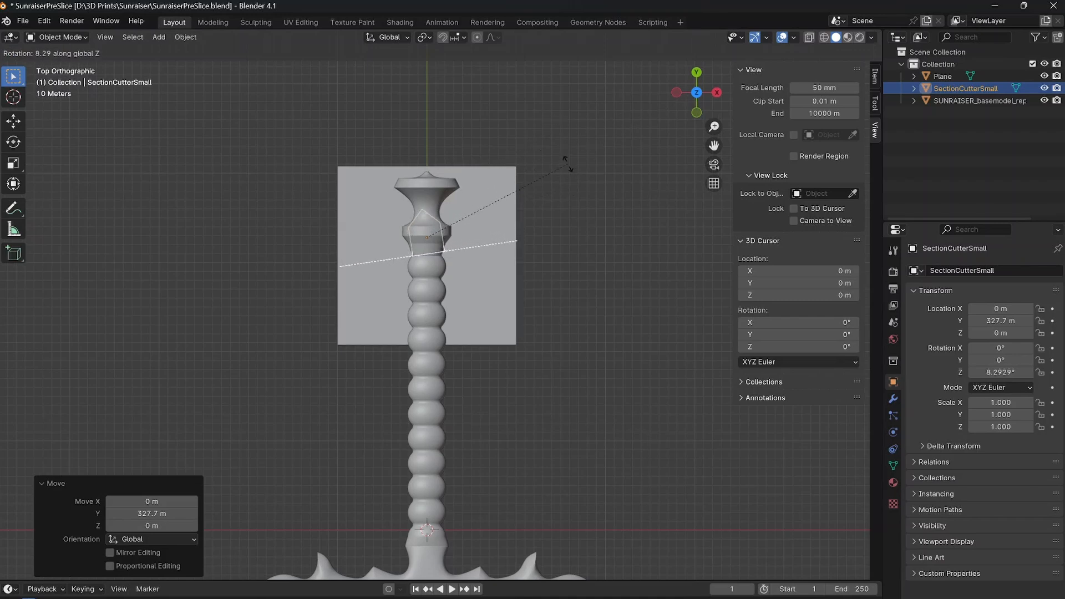
{"action": "type", "text": "180"}
{"action": "key", "text": "Return"}
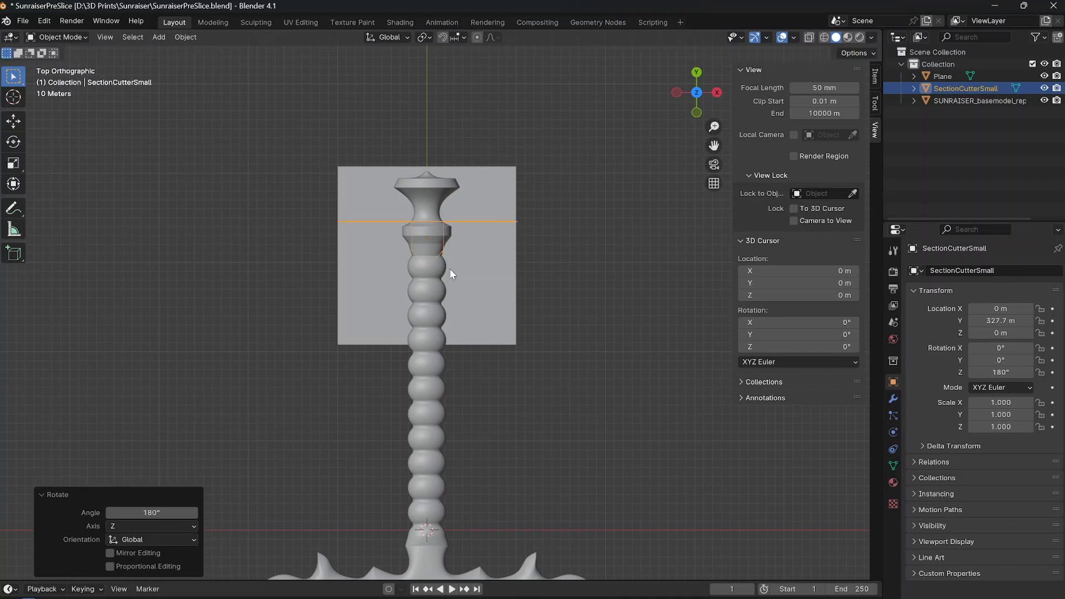
Show the section cutter's transform values and scale it uniformly to 0.750 so the peg fits within the collar.
{"action": "scroll", "coordinate": [444, 297], "scroll_direction": "up", "scroll_amount": 4}
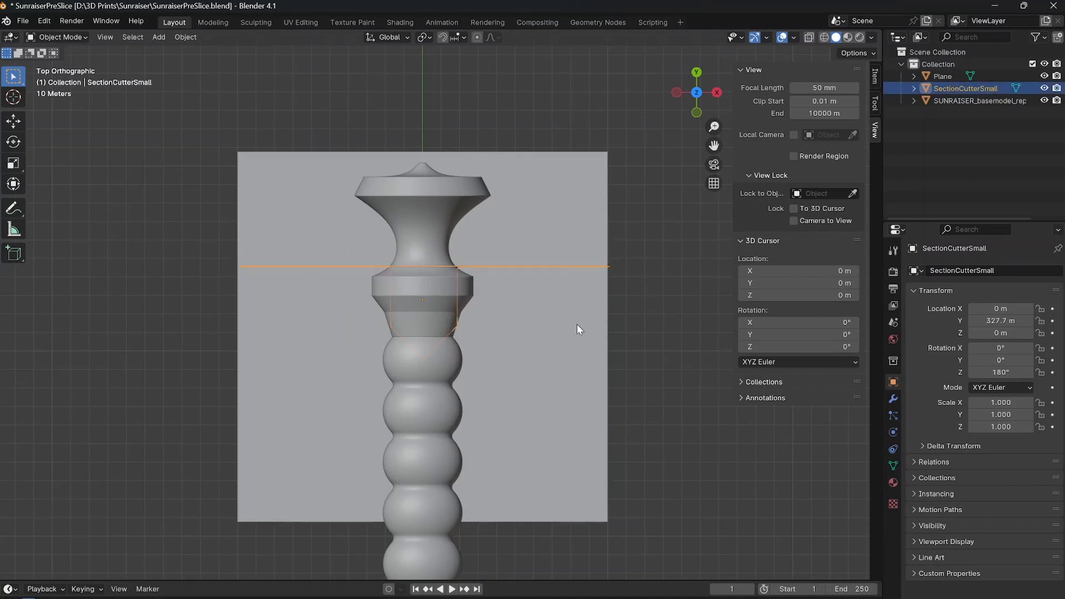
{"action": "left_click", "coordinate": [875, 78]}
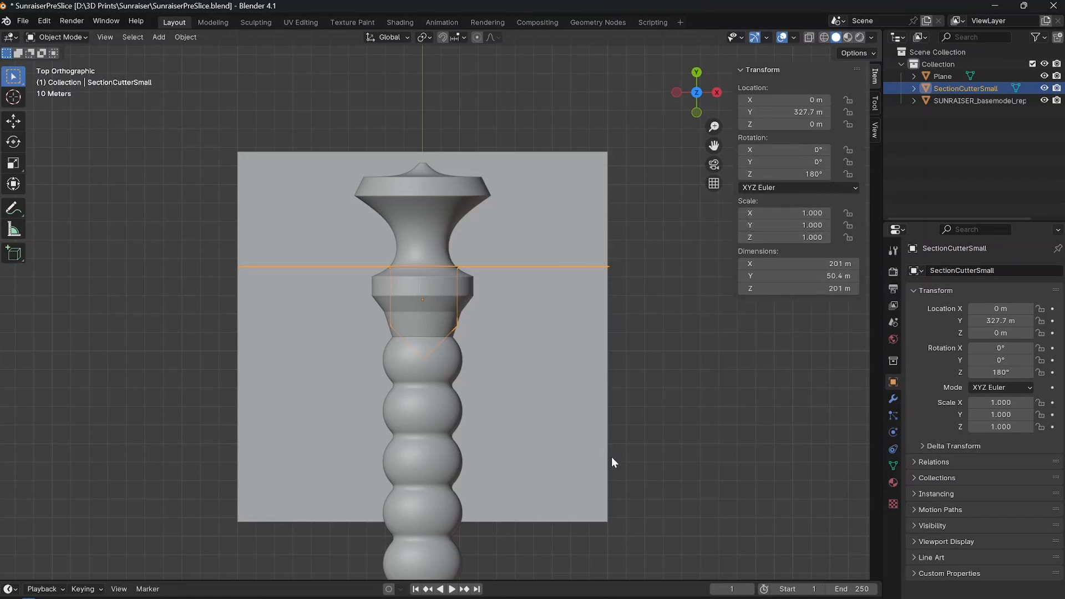
{"action": "key", "text": "s"}
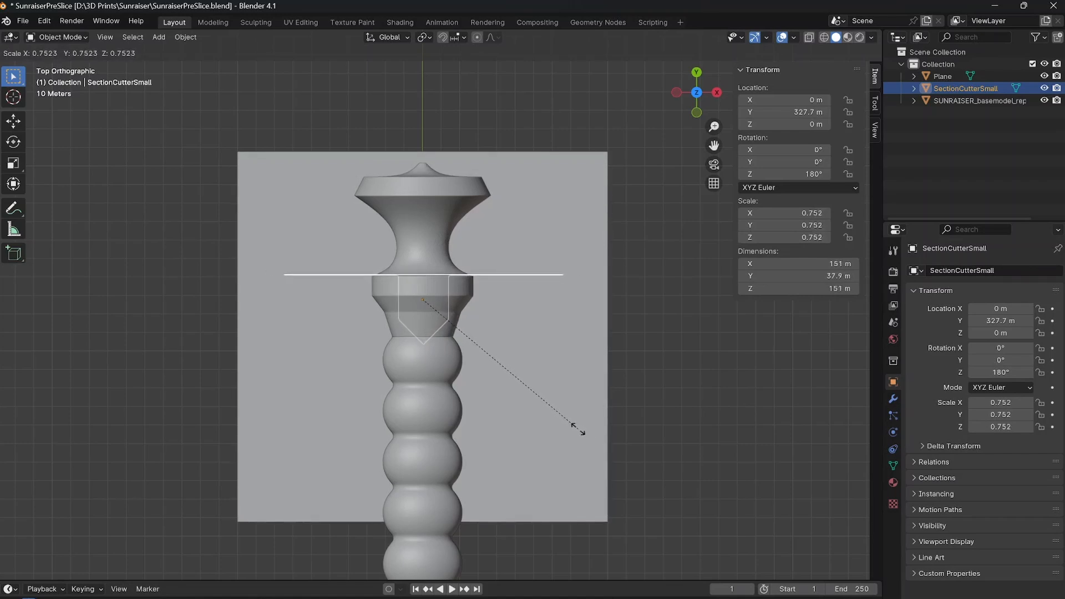
{"action": "left_click", "coordinate": [577, 429]}
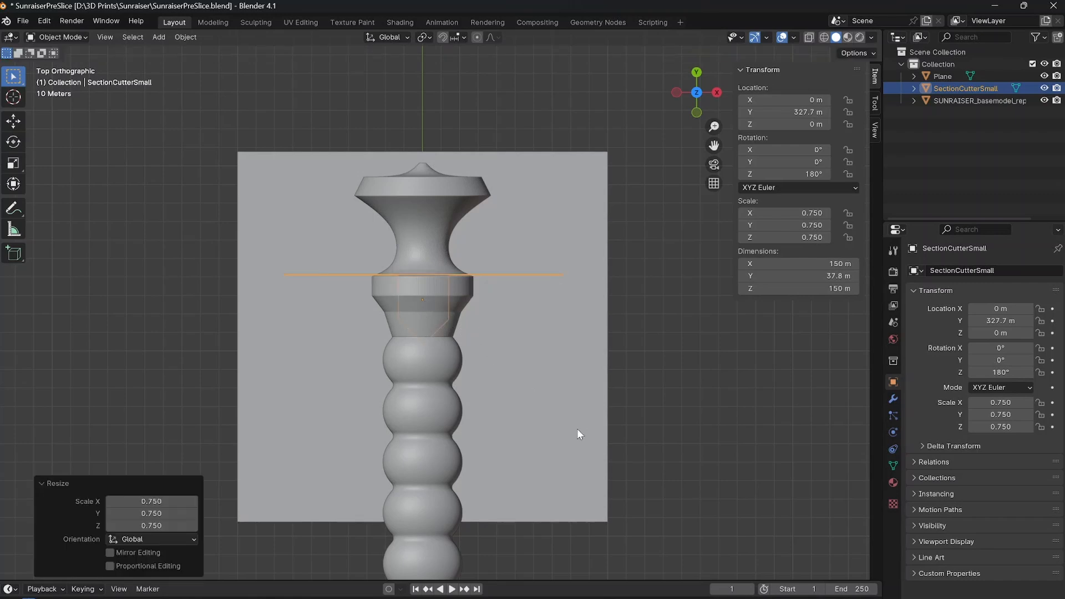
Examine how the section cutter's peg fits inside the collar and the top of the grip.
{"action": "scroll", "coordinate": [498, 356], "scroll_direction": "down", "scroll_amount": 2}
{"action": "middle_click_drag", "start_coordinate": [509, 413], "coordinate": [517, 348], "text": "shift"}
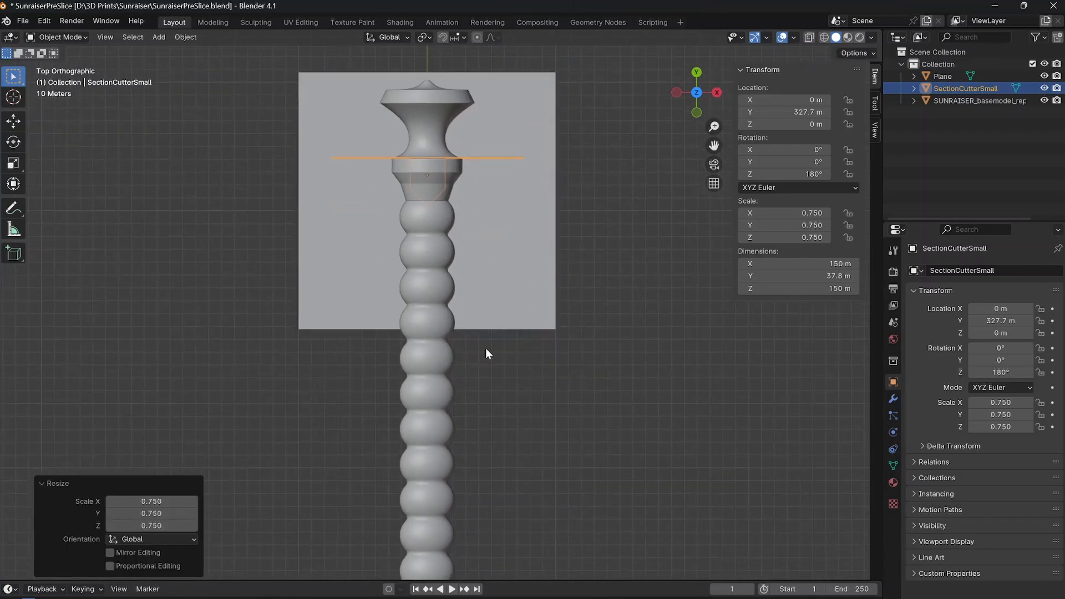
{"action": "scroll", "coordinate": [436, 245], "scroll_direction": "down", "scroll_amount": 1}
{"action": "scroll", "coordinate": [439, 239], "scroll_direction": "up", "scroll_amount": 8}
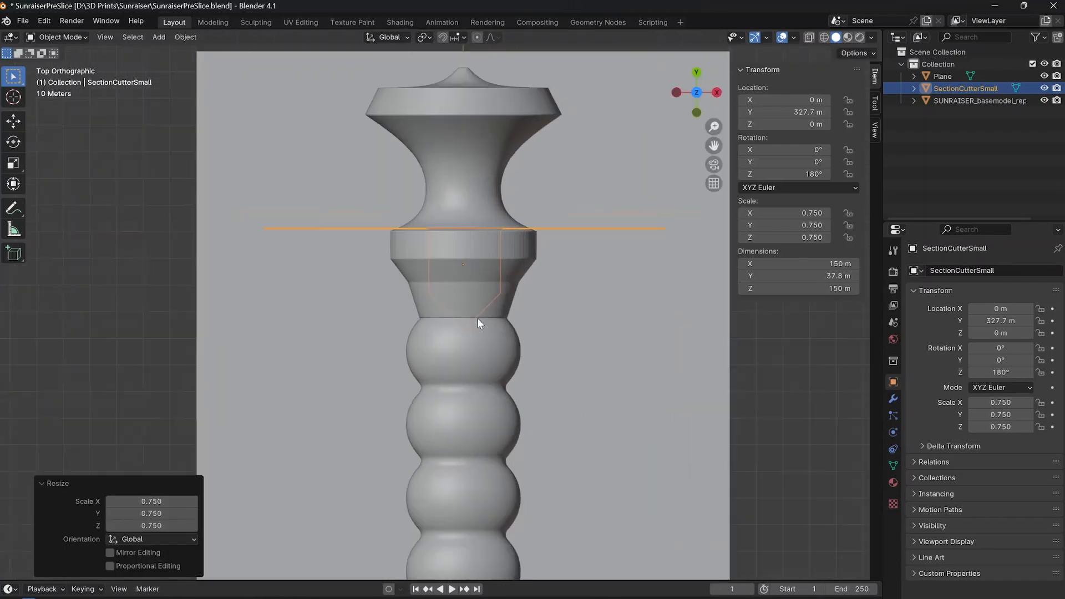
{"action": "scroll", "coordinate": [444, 341], "scroll_direction": "up", "scroll_amount": 1}
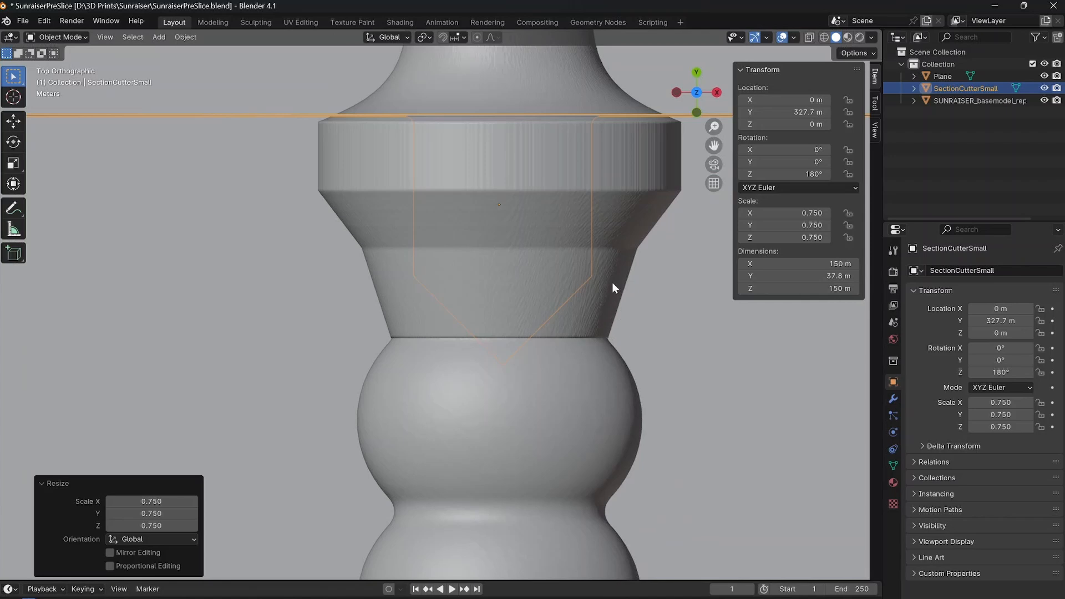
{"action": "scroll", "coordinate": [503, 325], "scroll_direction": "down", "scroll_amount": 4}
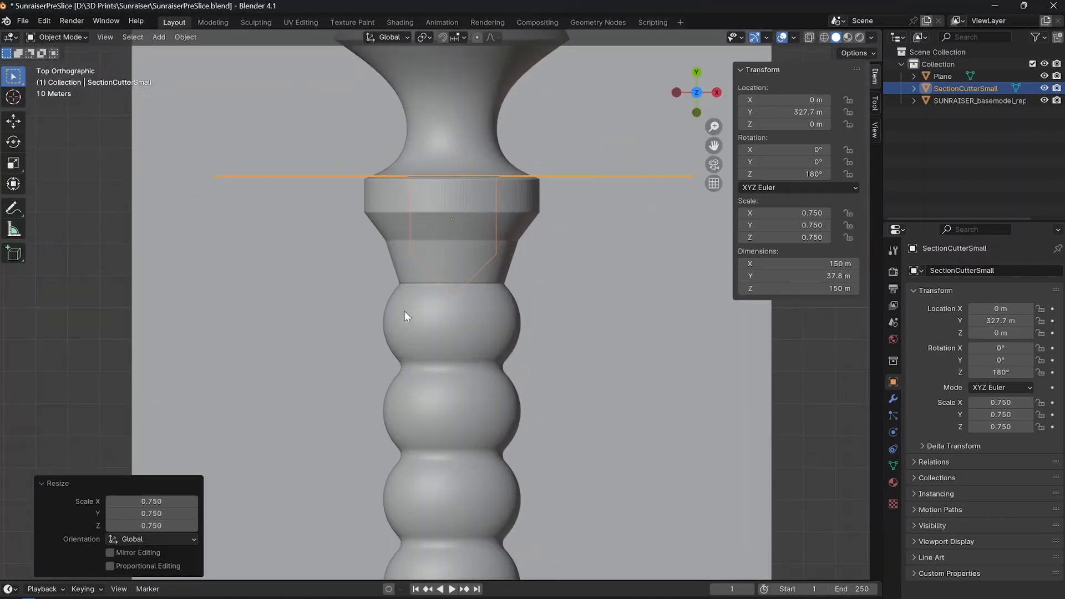
Move the 200 m reference plane about 225 m down the Y axis so its lower edge meets the base of the grip.
{"action": "scroll", "coordinate": [406, 301], "scroll_direction": "down", "scroll_amount": 4}
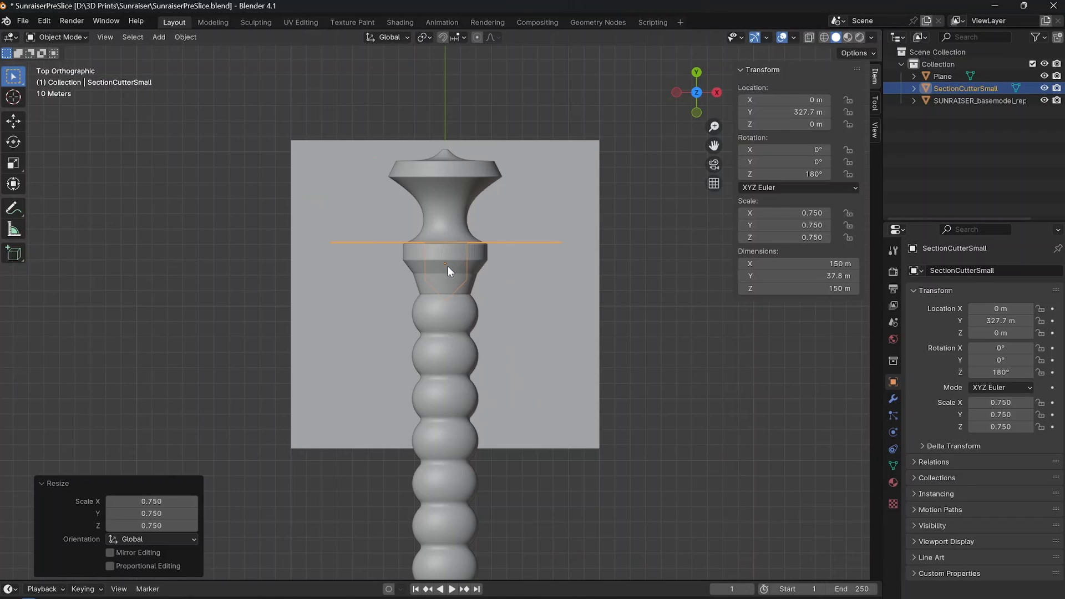
{"action": "scroll", "coordinate": [447, 267], "scroll_direction": "down", "scroll_amount": 3}
{"action": "left_click", "coordinate": [464, 310]}
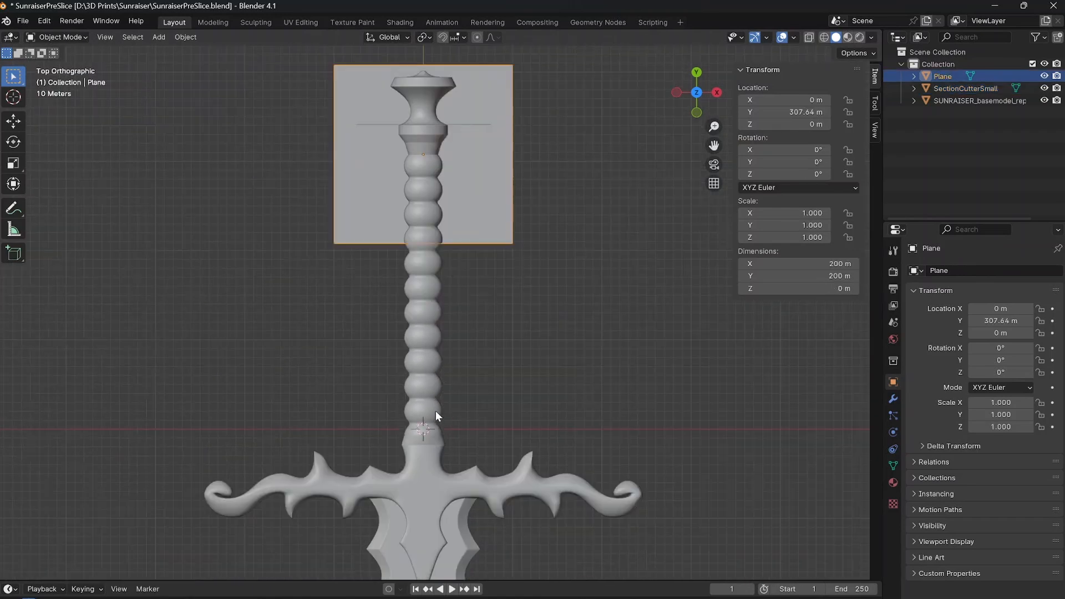
{"action": "middle_click_drag", "start_coordinate": [435, 410], "coordinate": [431, 374], "text": "shift"}
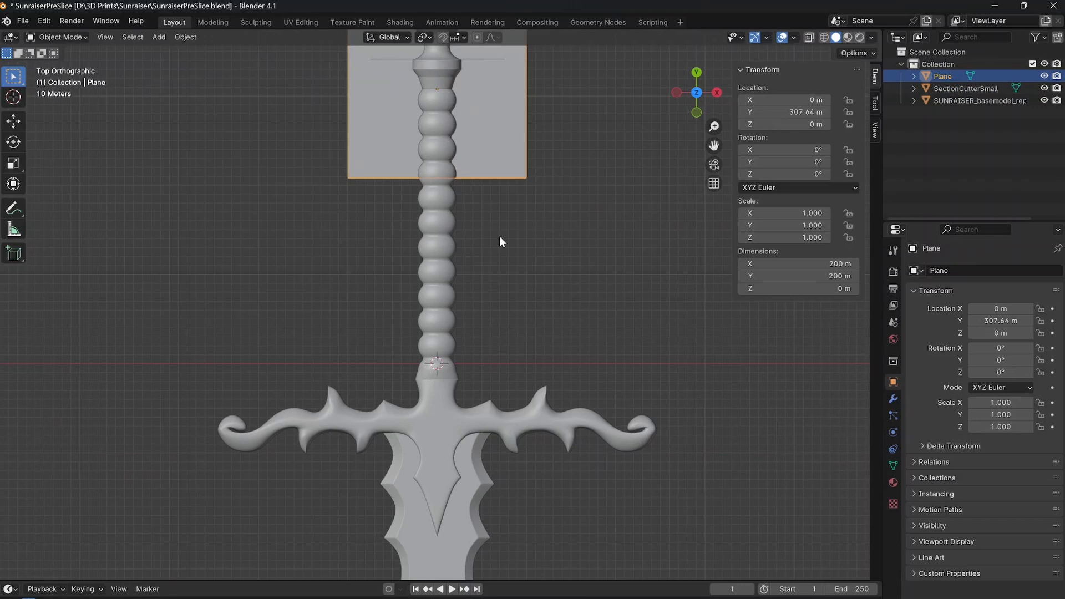
{"action": "scroll", "coordinate": [518, 279], "scroll_direction": "down", "scroll_amount": 1}
{"action": "middle_click_drag", "start_coordinate": [518, 279], "coordinate": [511, 330], "text": "shift"}
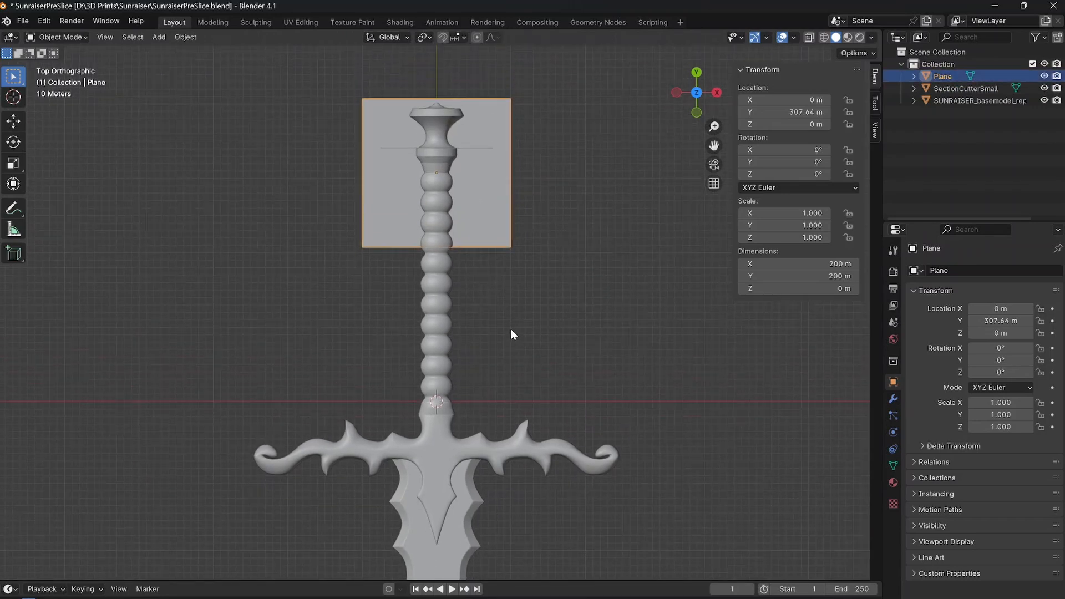
{"action": "key", "text": "g"}
{"action": "key", "text": "y"}
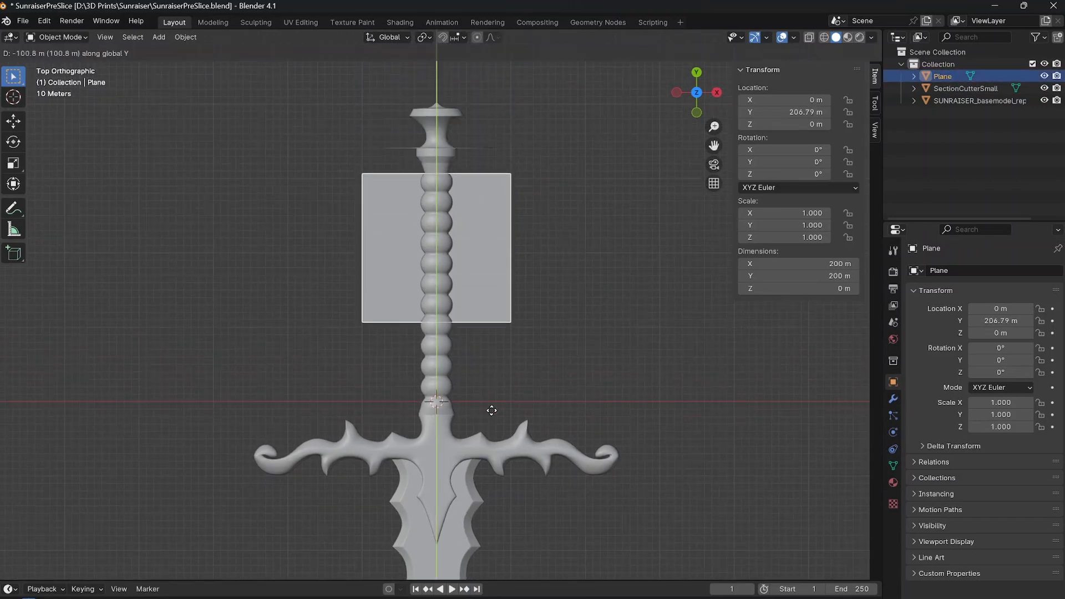
{"action": "left_click", "coordinate": [468, 497]}
Move the section cutter about 358.3 m down the Y axis to the reference plane's lower edge at the grip's base.
{"action": "left_click", "coordinate": [485, 190]}
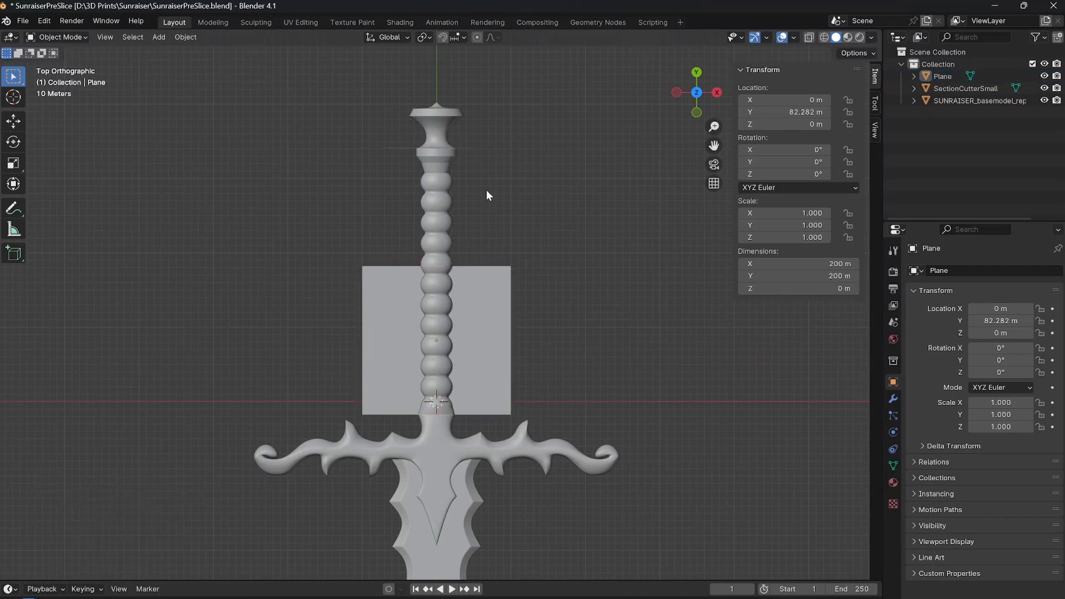
{"action": "left_click", "coordinate": [396, 147]}
{"action": "key", "text": "g"}
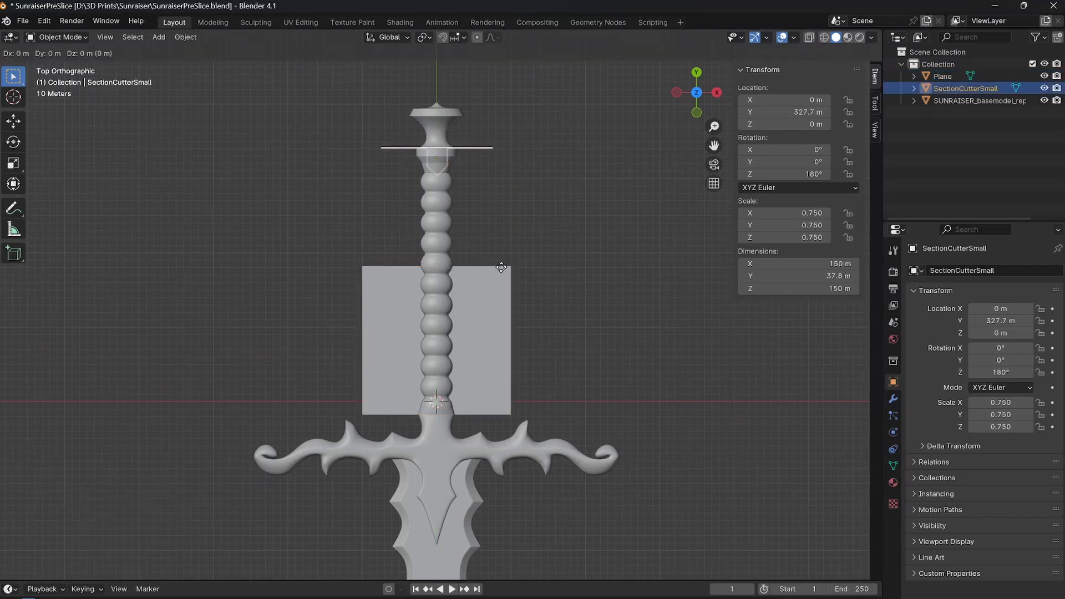
{"action": "key", "text": "y"}
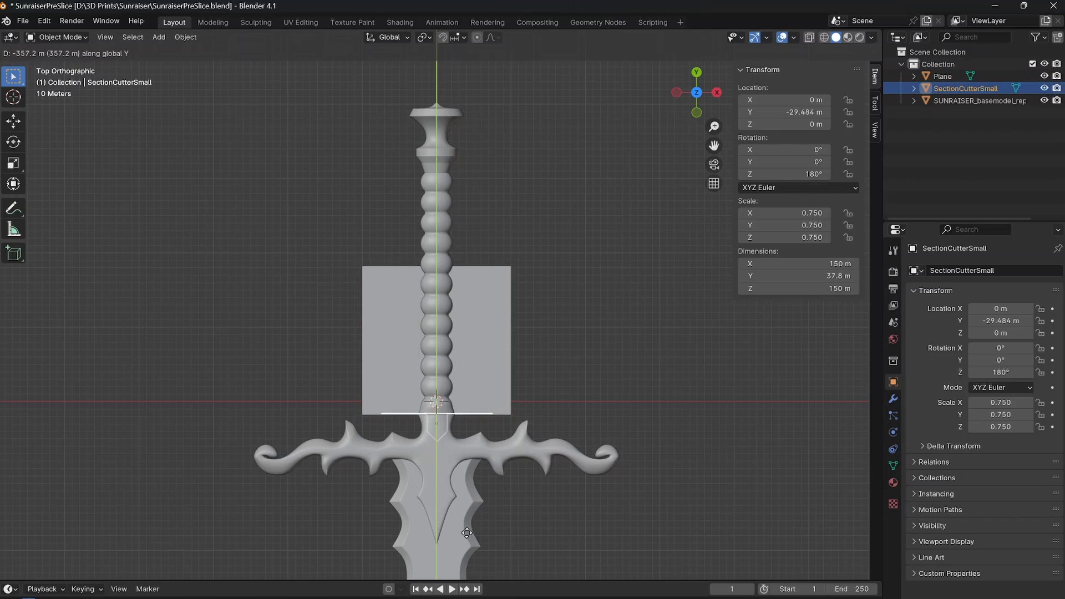
{"action": "left_click", "coordinate": [465, 534]}
Examine how the section cutter's peg fits inside the neck between the grip and the crossguard.
{"action": "scroll", "coordinate": [451, 469], "scroll_direction": "up", "scroll_amount": 4}
{"action": "middle_click_drag", "start_coordinate": [474, 534], "coordinate": [485, 304], "text": "shift"}
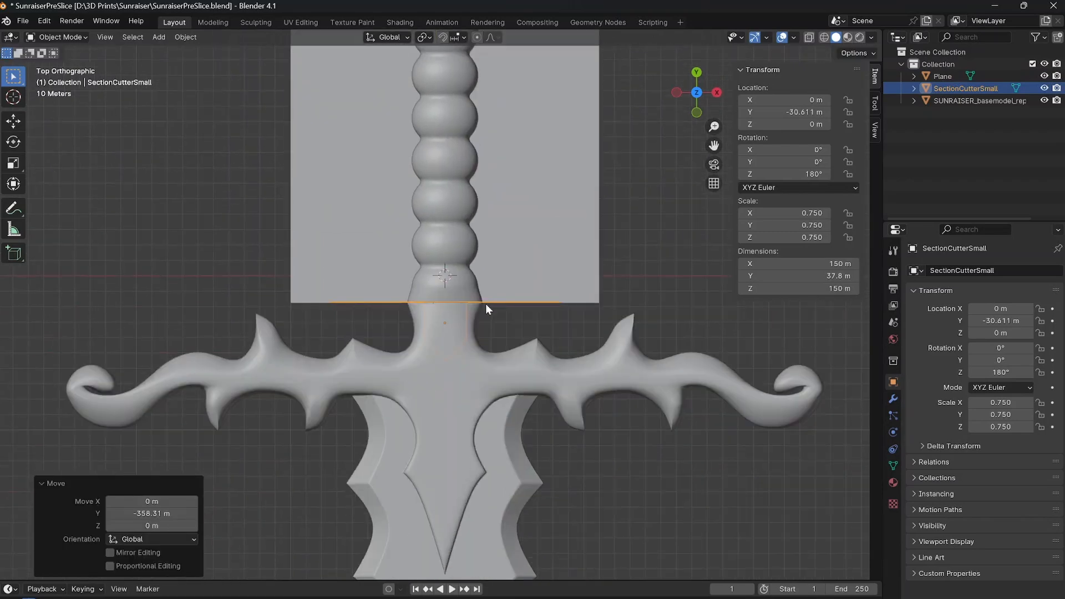
{"action": "scroll", "coordinate": [485, 304], "scroll_direction": "up", "scroll_amount": 4}
{"action": "middle_click_drag", "start_coordinate": [459, 370], "coordinate": [461, 360], "text": "shift"}
{"action": "scroll", "coordinate": [462, 345], "scroll_direction": "up", "scroll_amount": 3}
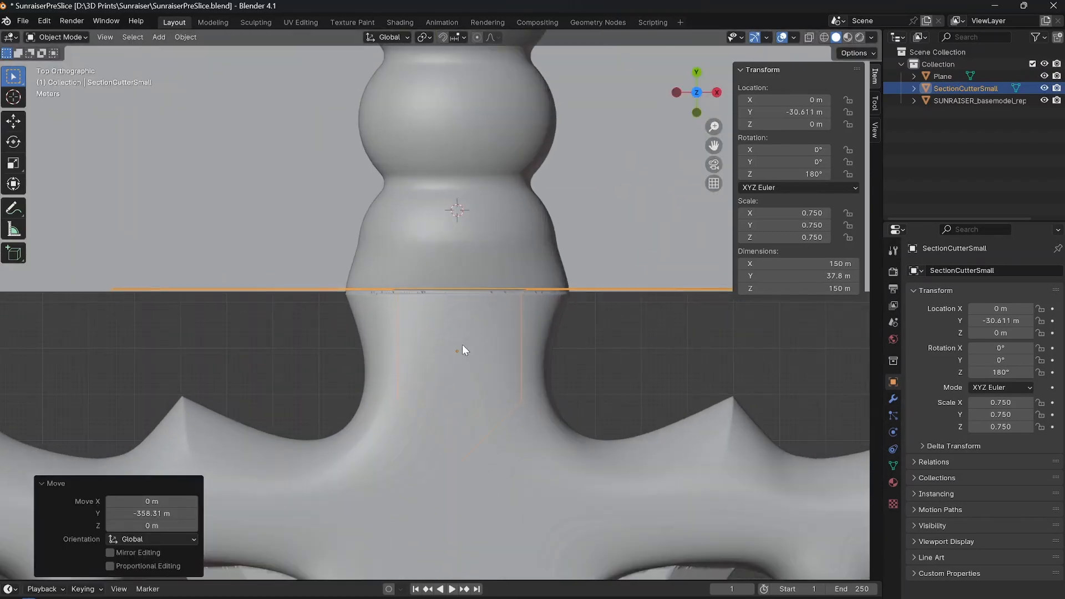
{"action": "scroll", "coordinate": [462, 344], "scroll_direction": "down", "scroll_amount": 5}
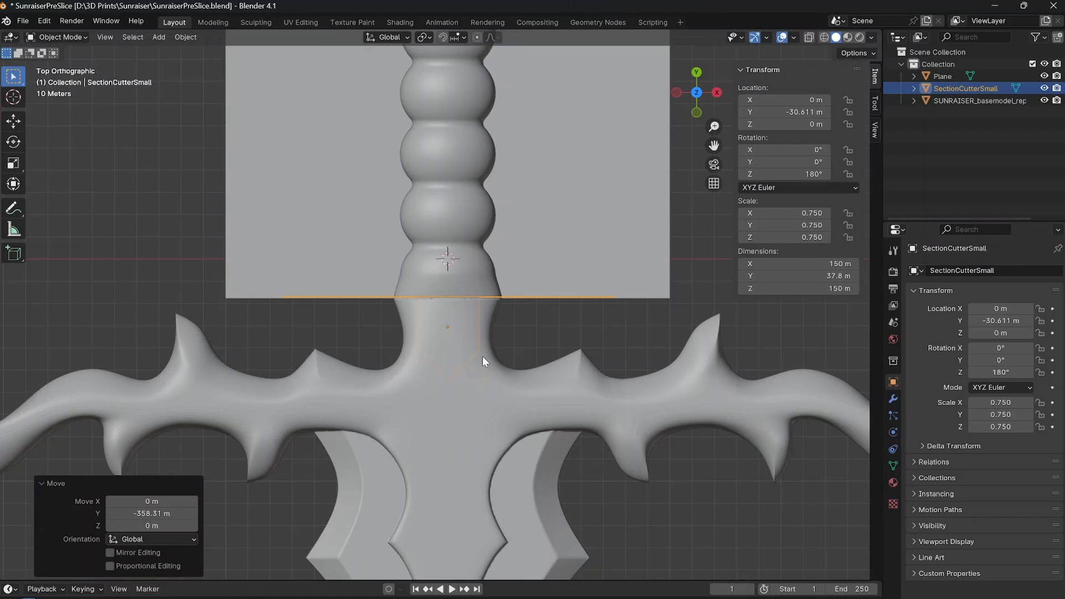
{"action": "scroll", "coordinate": [477, 346], "scroll_direction": "up", "scroll_amount": 4}
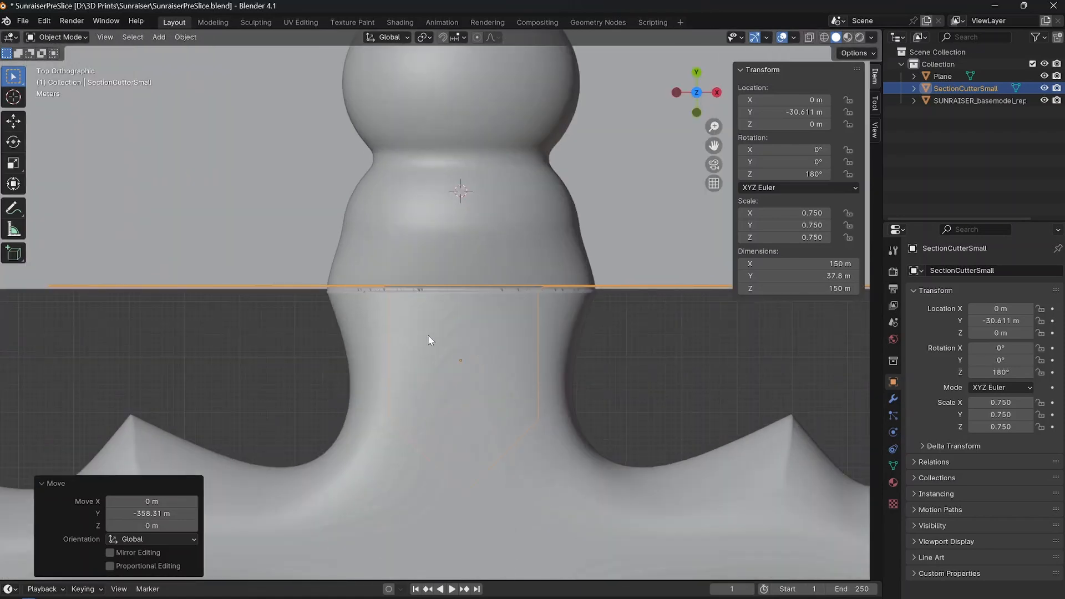
{"action": "scroll", "coordinate": [430, 340], "scroll_direction": "down", "scroll_amount": 2}
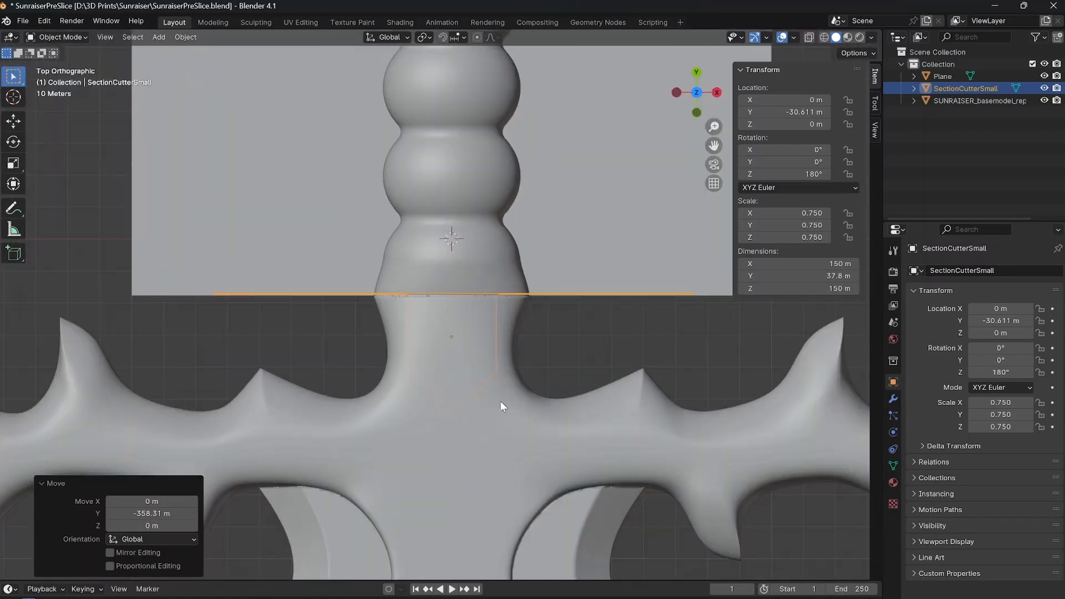
{"action": "scroll", "coordinate": [500, 407], "scroll_direction": "down", "scroll_amount": 4}
Duplicate the reference plane and place the copy about 199.1 m up the Y axis, directly above the original.
{"action": "left_click", "coordinate": [411, 427]}
{"action": "scroll", "coordinate": [453, 403], "scroll_direction": "down", "scroll_amount": 3}
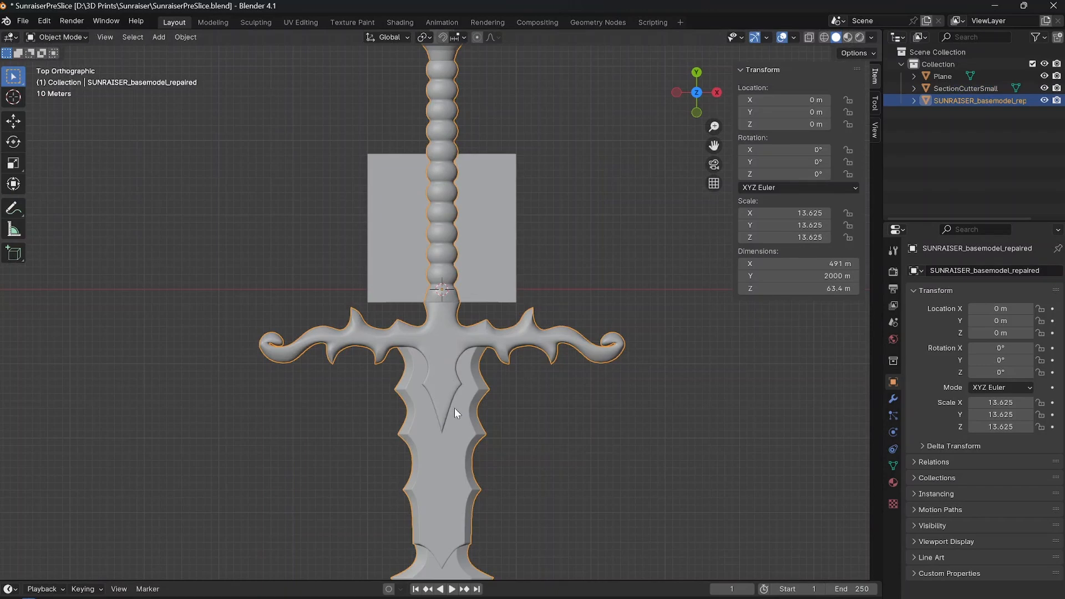
{"action": "middle_click_drag", "start_coordinate": [455, 407], "coordinate": [443, 428], "text": "shift"}
{"action": "left_click", "coordinate": [471, 299]}
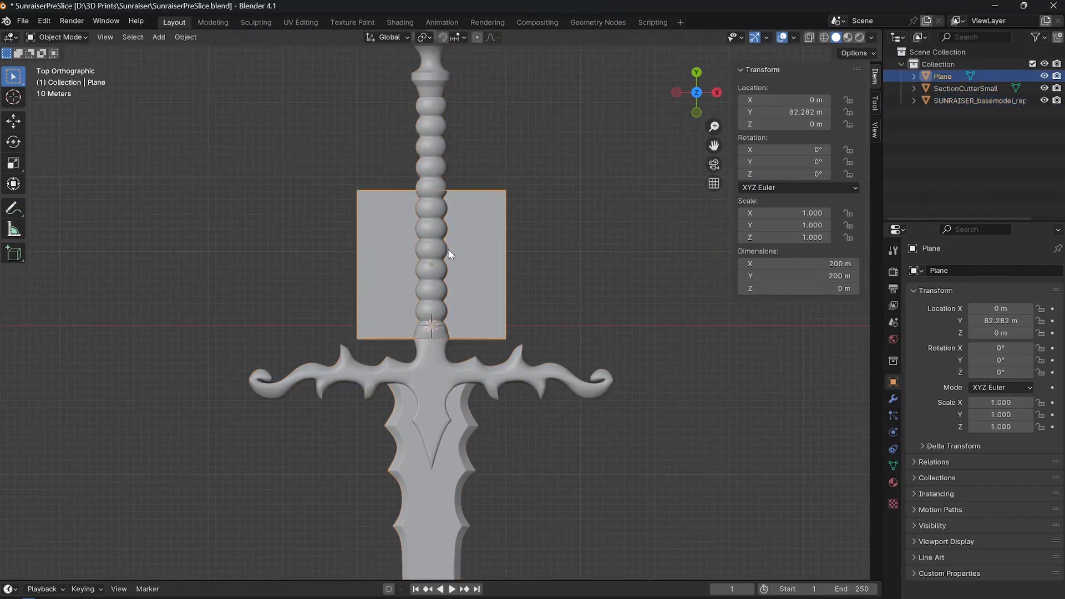
{"action": "middle_click_drag", "start_coordinate": [448, 305], "coordinate": [445, 347], "text": "shift"}
{"action": "scroll", "coordinate": [447, 347], "scroll_direction": "down", "scroll_amount": 1}
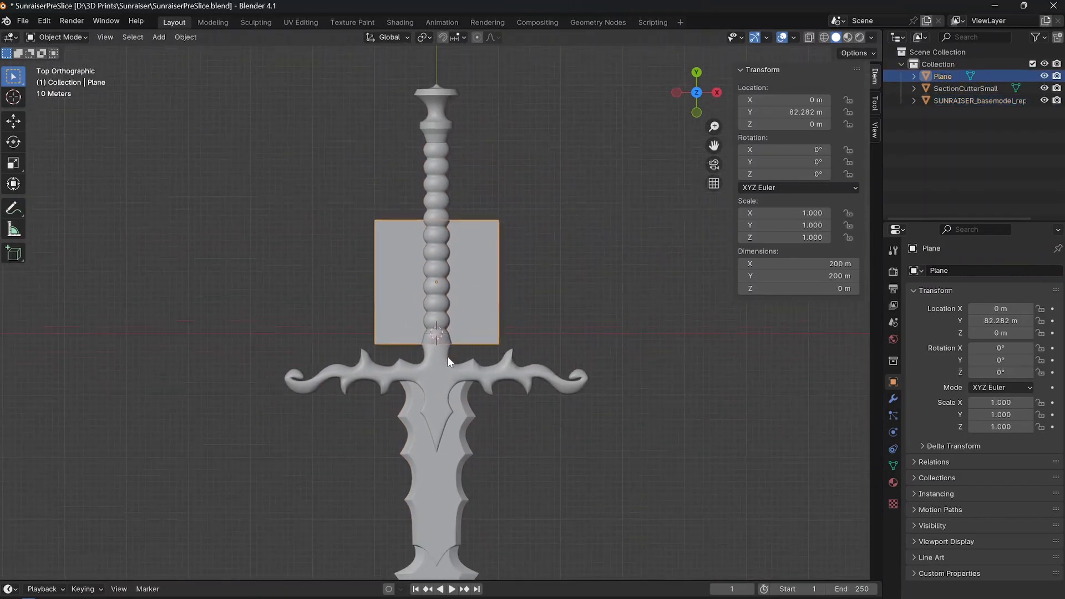
{"action": "scroll", "coordinate": [448, 357], "scroll_direction": "up", "scroll_amount": 3}
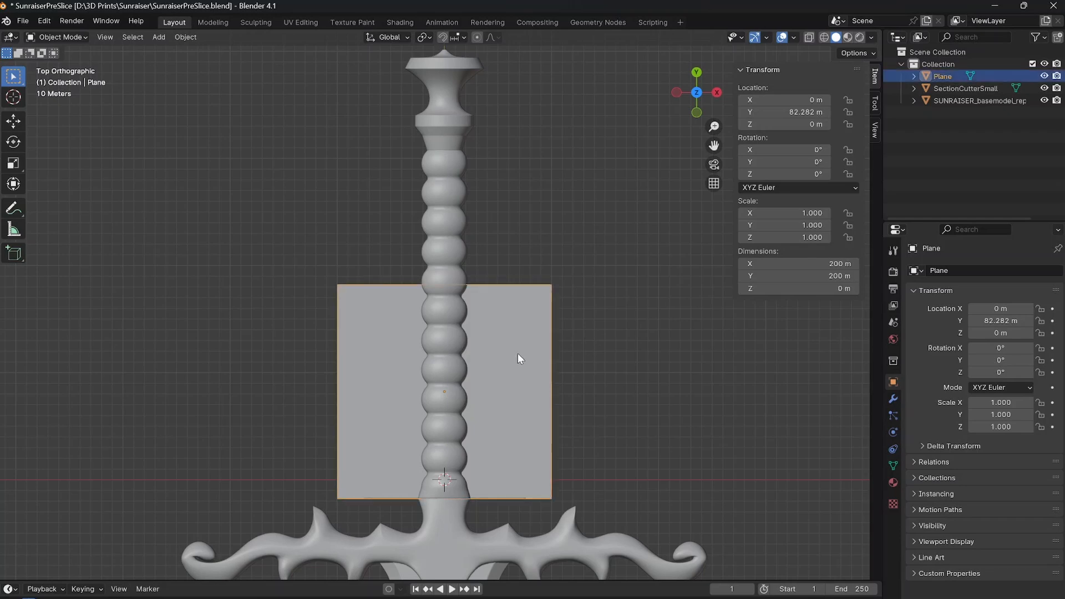
{"action": "key", "text": "shift+d"}
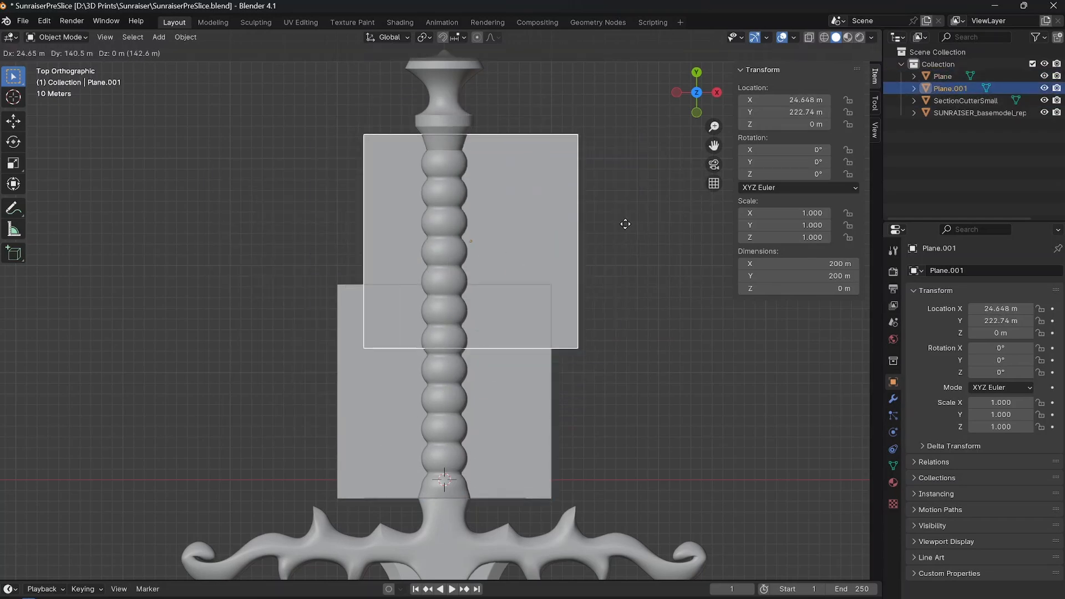
{"action": "key", "text": "y"}
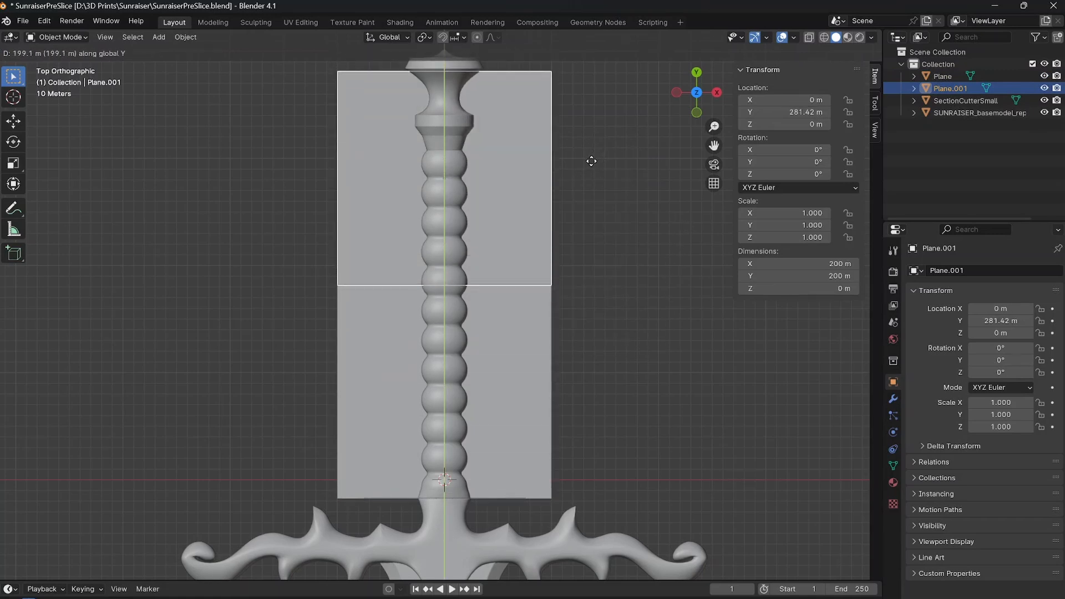
{"action": "left_click", "coordinate": [591, 161]}
Move the duplicated plane about 25.4 m up the Y axis so it covers the whole pommel.
{"action": "scroll", "coordinate": [541, 227], "scroll_direction": "down", "scroll_amount": 2}
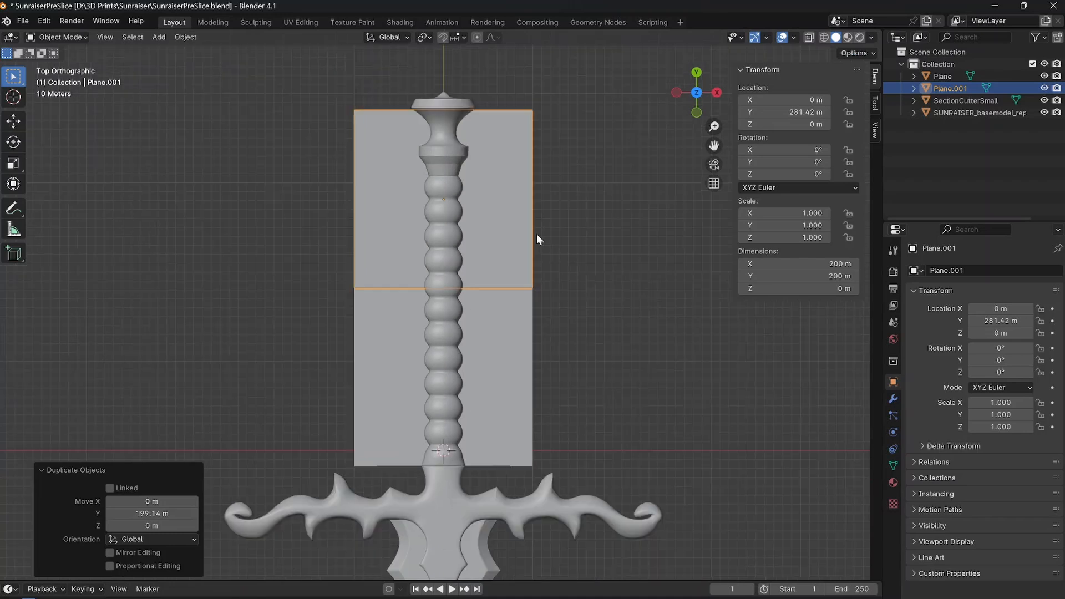
{"action": "middle_click_drag", "start_coordinate": [505, 231], "coordinate": [506, 287], "text": "shift"}
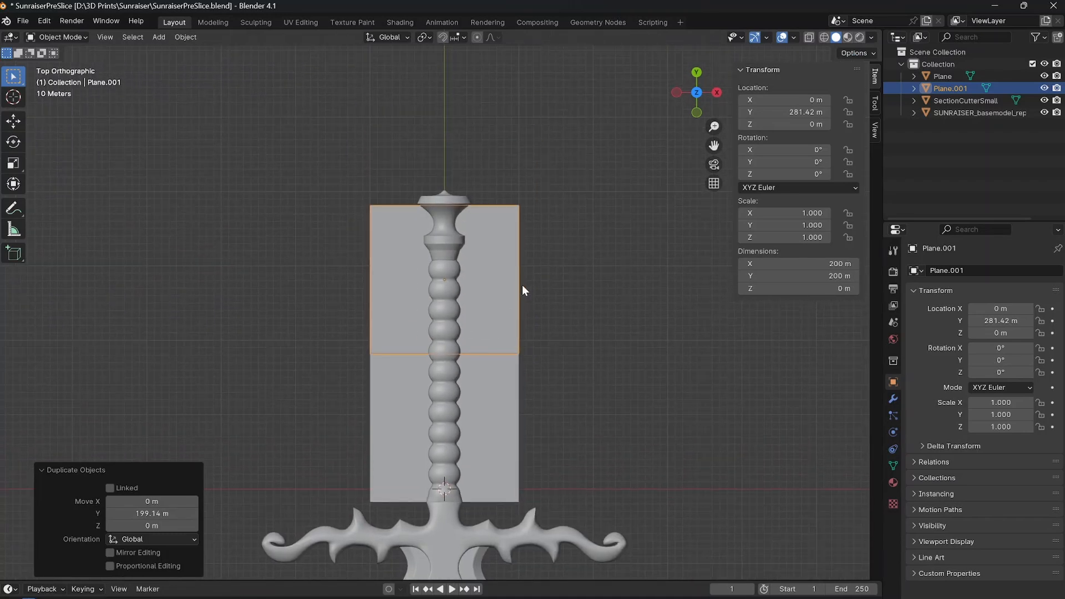
{"action": "key", "text": "g"}
{"action": "key", "text": "y"}
{"action": "left_click", "coordinate": [511, 269]}
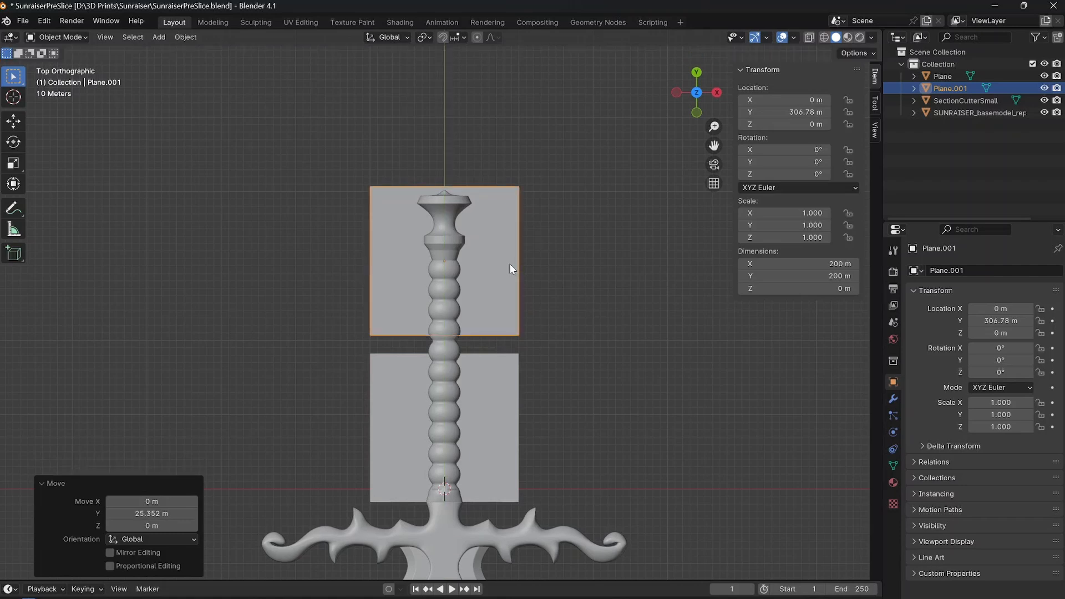
Move the lower reference plane about 26.5 m up the Y axis to meet the upper plane's lower edge.
{"action": "left_click", "coordinate": [484, 370]}
{"action": "key", "text": "g"}
{"action": "key", "text": "y"}
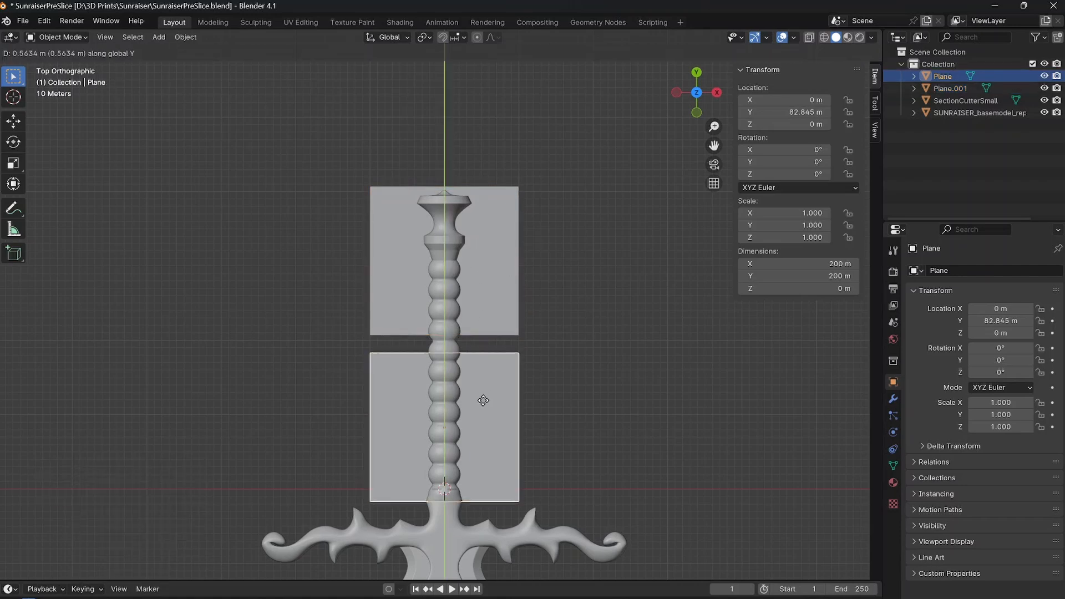
{"action": "left_click", "coordinate": [477, 381]}
Move the section cutter about 25.9 m up the Y axis to the lower plane's bottom edge and check its peg's fit.
{"action": "scroll", "coordinate": [470, 370], "scroll_direction": "down", "scroll_amount": 5, "text": "shift"}
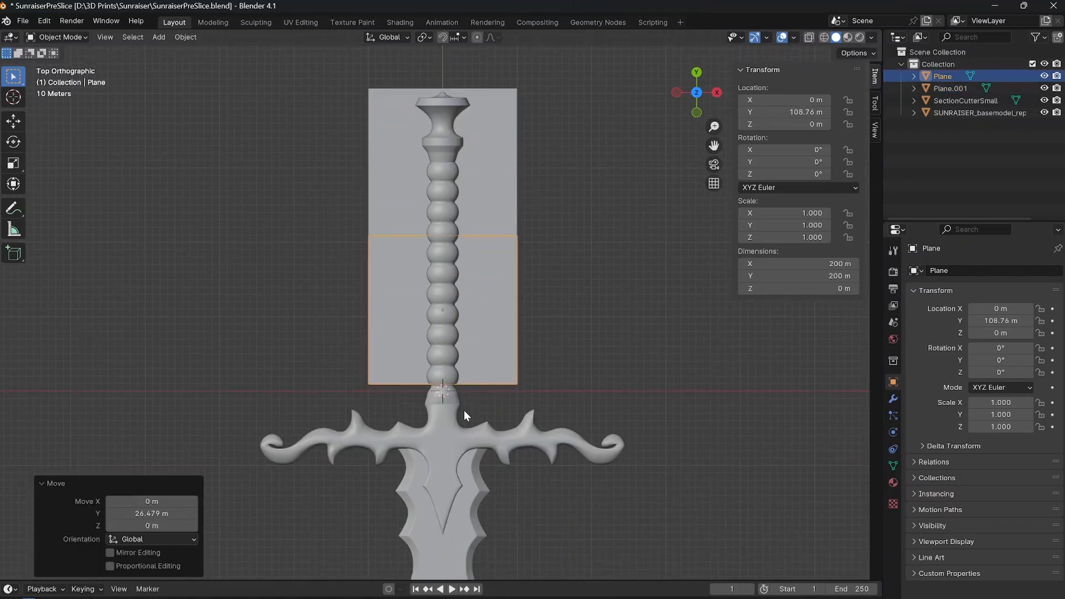
{"action": "scroll", "coordinate": [464, 410], "scroll_direction": "down", "scroll_amount": 1, "text": "shift"}
{"action": "left_click", "coordinate": [424, 388]}
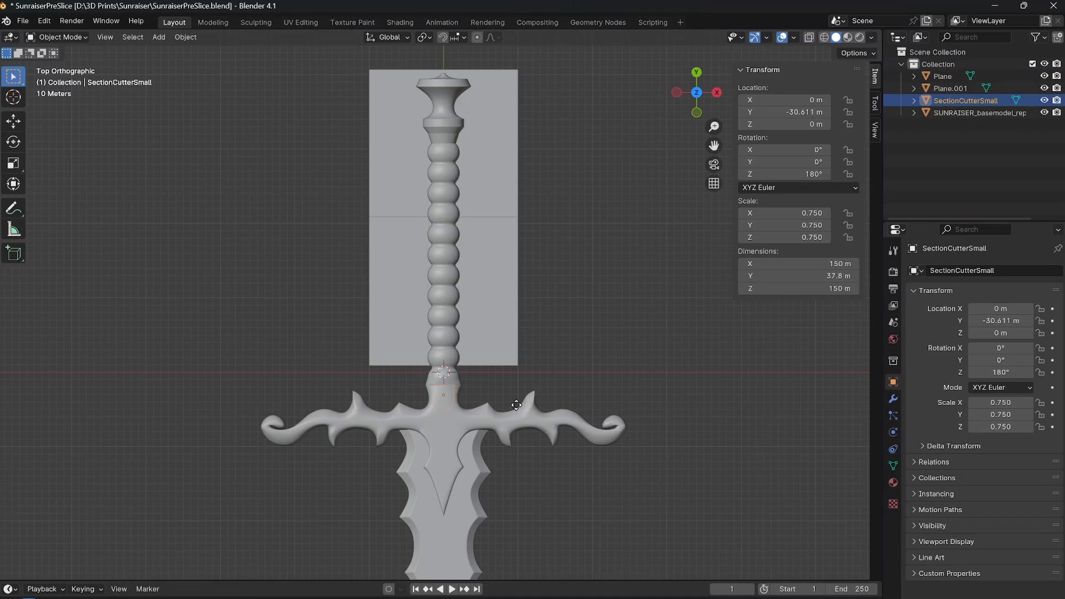
{"action": "key", "text": "g"}
{"action": "key", "text": "y"}
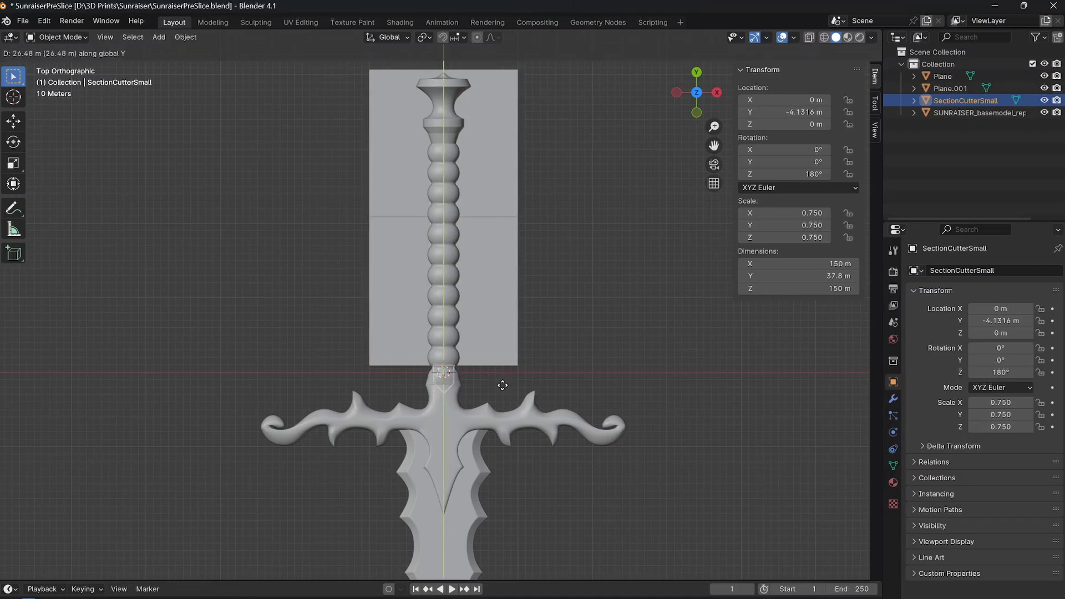
{"action": "left_click", "coordinate": [499, 382]}
{"action": "scroll", "coordinate": [472, 385], "scroll_direction": "up", "scroll_amount": 4}
{"action": "scroll", "coordinate": [463, 397], "scroll_direction": "down", "scroll_amount": 4, "text": "shift"}
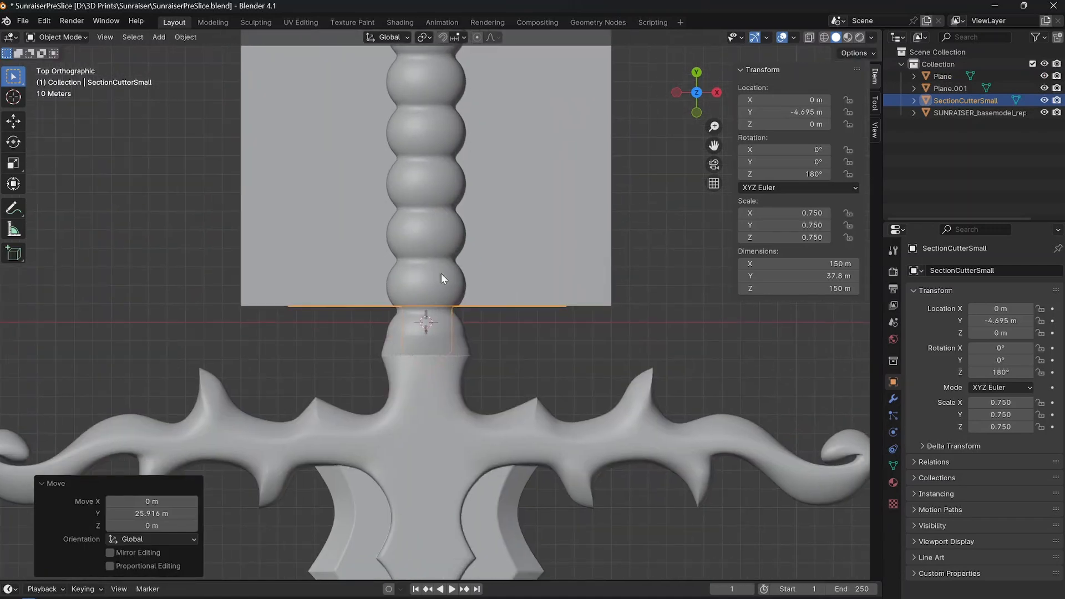
{"action": "scroll", "coordinate": [442, 281], "scroll_direction": "up", "scroll_amount": 6}
{"action": "scroll", "coordinate": [544, 342], "scroll_direction": "down", "scroll_amount": 7}
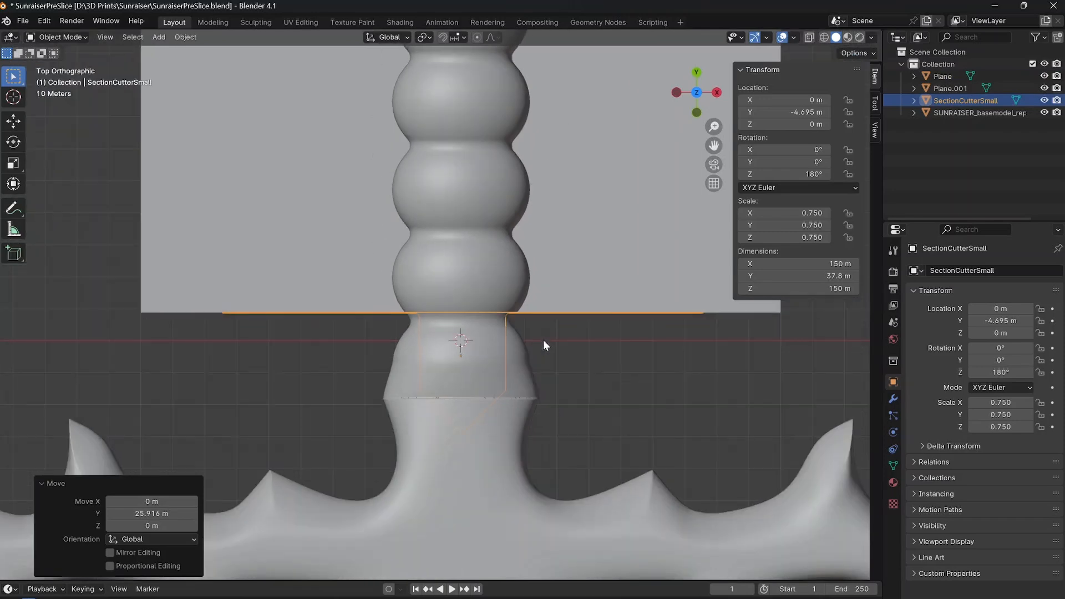
Duplicate the section cutter and place the copy about 199.9 m up the Y axis, at the seam between the two planes.
{"action": "scroll", "coordinate": [507, 409], "scroll_direction": "down", "scroll_amount": 1}
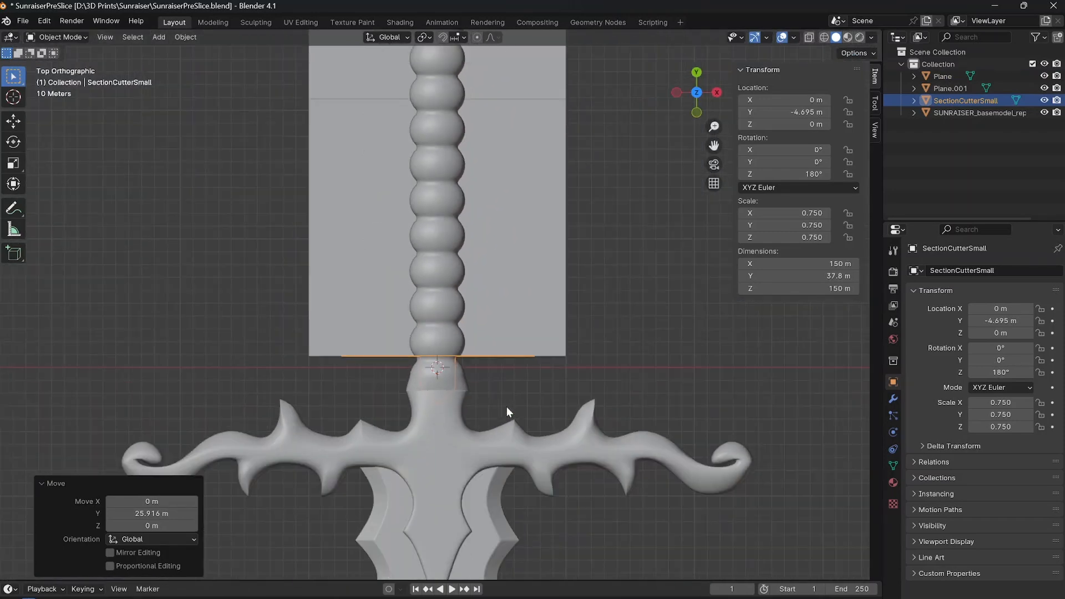
{"action": "key", "text": "shift+d"}
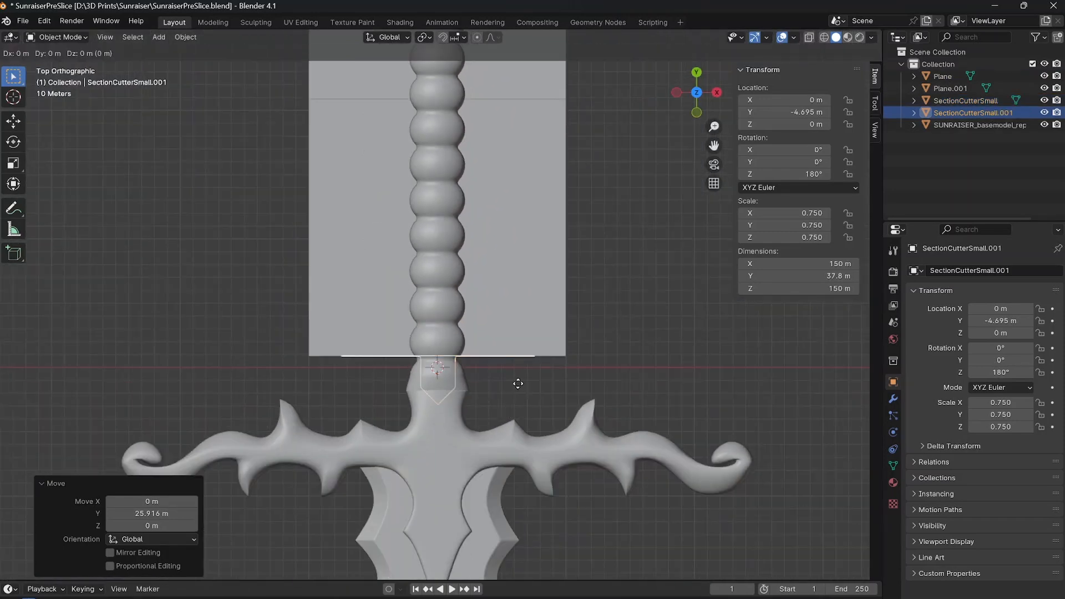
{"action": "key", "text": "y"}
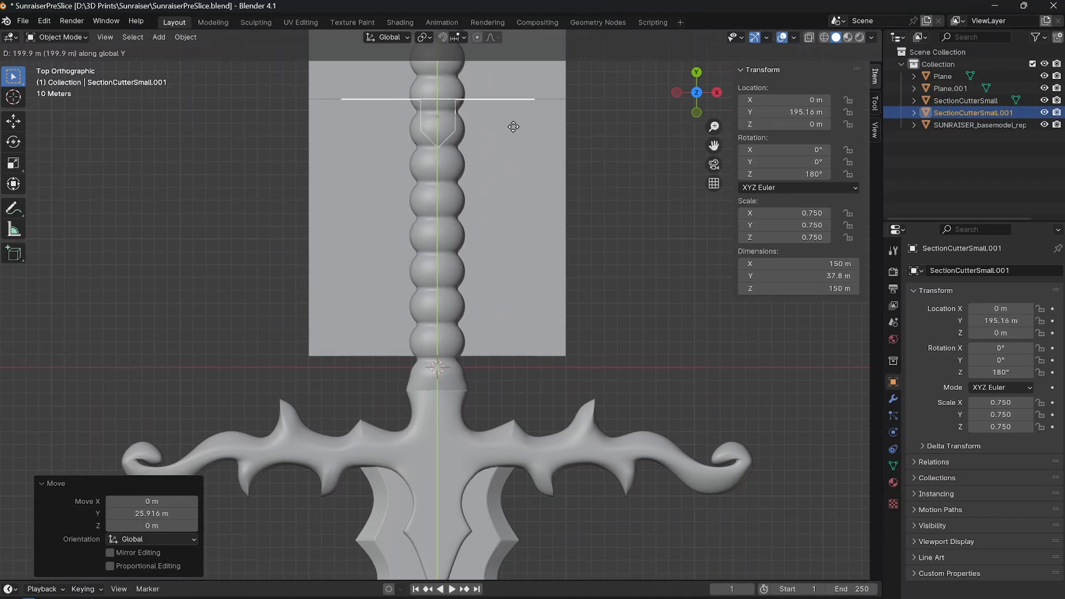
{"action": "left_click", "coordinate": [514, 127]}
Examine how the duplicated cutter's plane and peg sit relative to the grip's bulges at mid-grip.
{"action": "middle_click_drag", "start_coordinate": [514, 127], "coordinate": [463, 410], "text": "shift"}
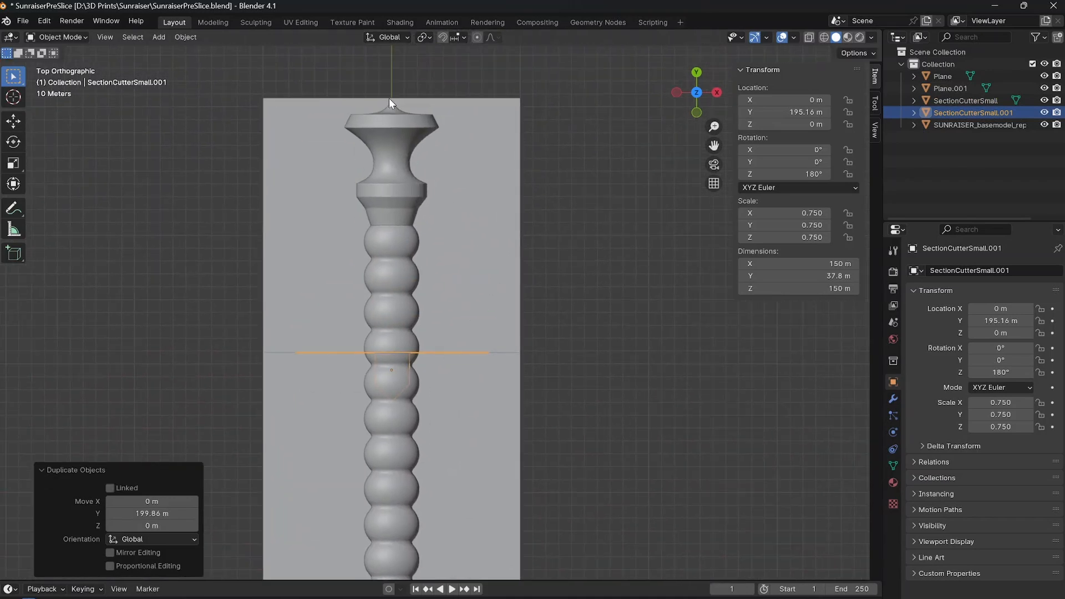
{"action": "scroll", "coordinate": [406, 371], "scroll_direction": "up", "scroll_amount": 9}
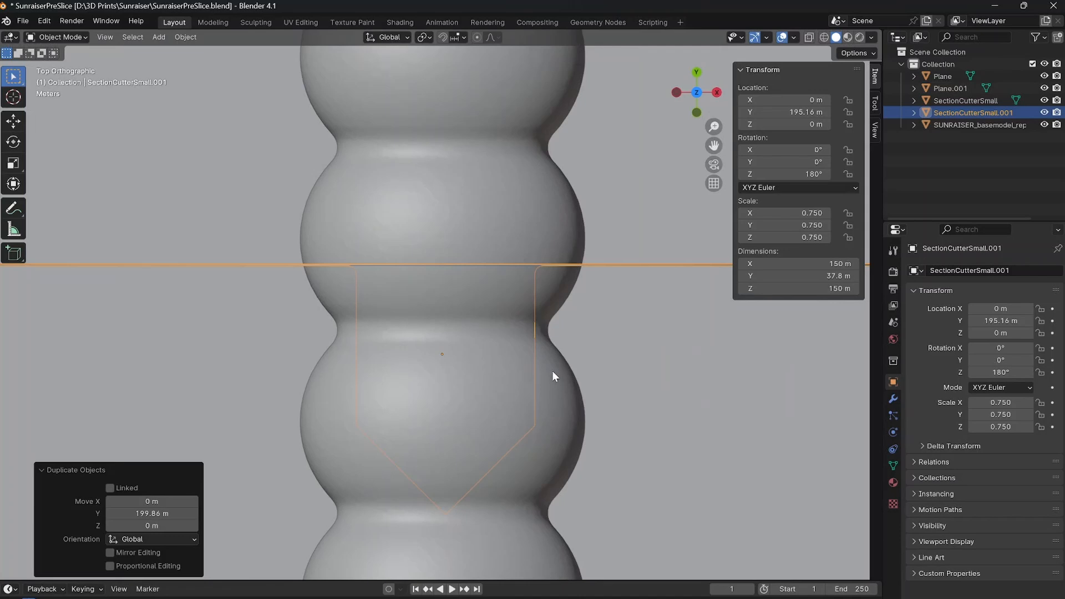
{"action": "scroll", "coordinate": [549, 366], "scroll_direction": "up", "scroll_amount": 2}
{"action": "scroll", "coordinate": [312, 351], "scroll_direction": "down", "scroll_amount": 3}
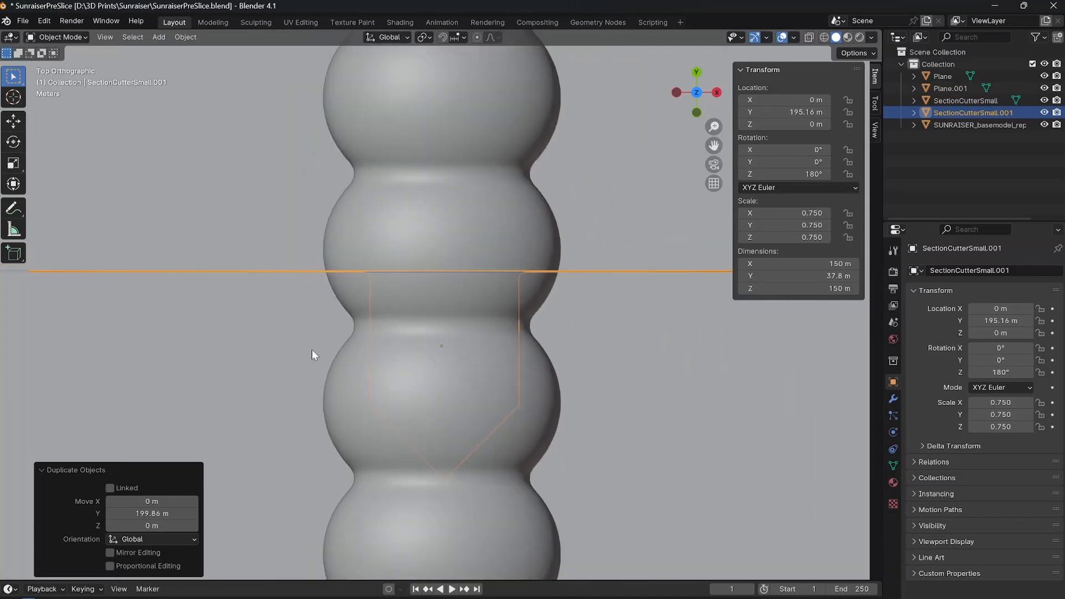
{"action": "scroll", "coordinate": [449, 360], "scroll_direction": "down", "scroll_amount": 6}
{"action": "scroll", "coordinate": [573, 331], "scroll_direction": "down", "scroll_amount": 4}
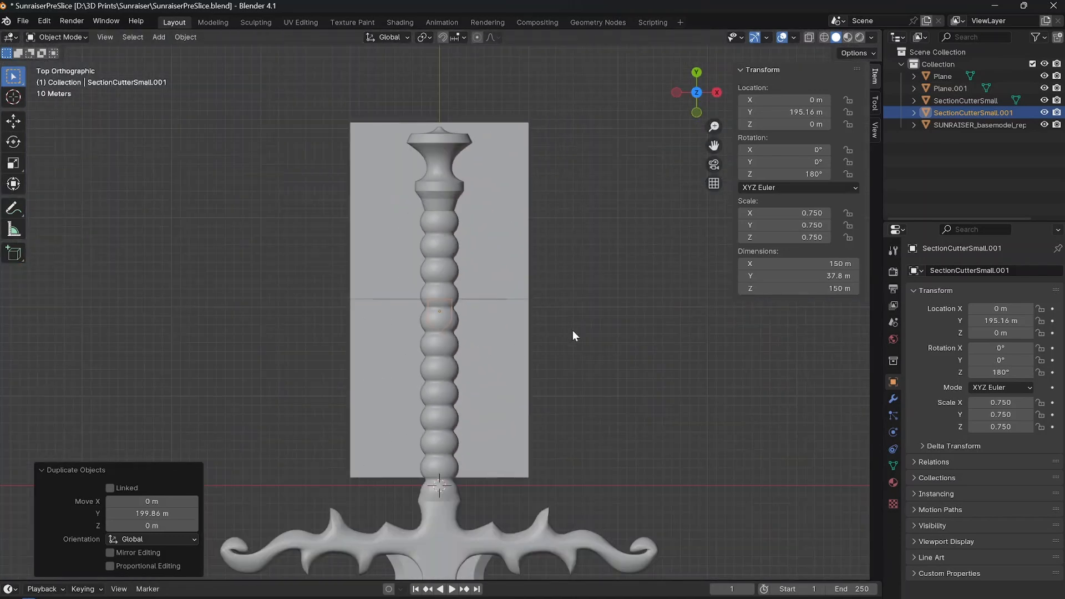
{"action": "scroll", "coordinate": [598, 331], "scroll_direction": "up", "scroll_amount": 8}
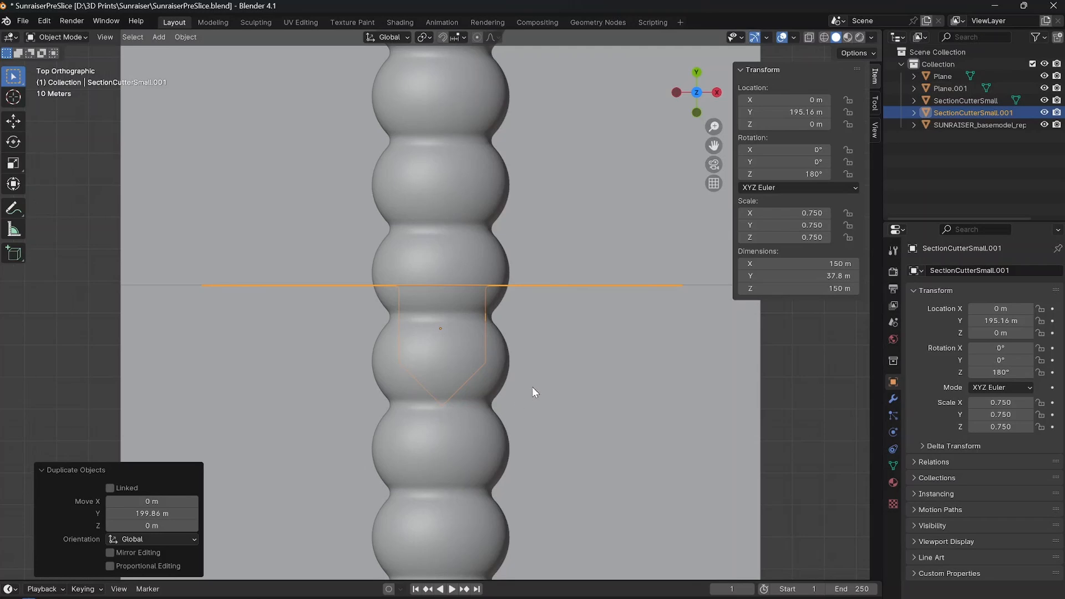
Shift the duplicated section cutter about 0.39 m in the negative X direction to center its peg on the grip.
{"action": "key", "text": "g"}
{"action": "key", "text": "x"}
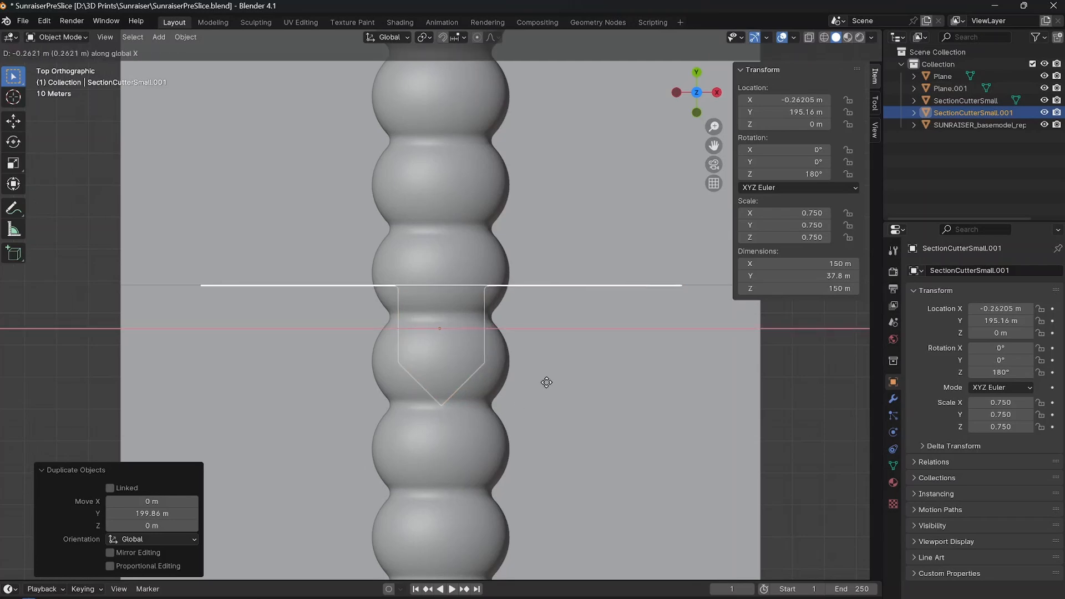
{"action": "left_click", "coordinate": [546, 383]}
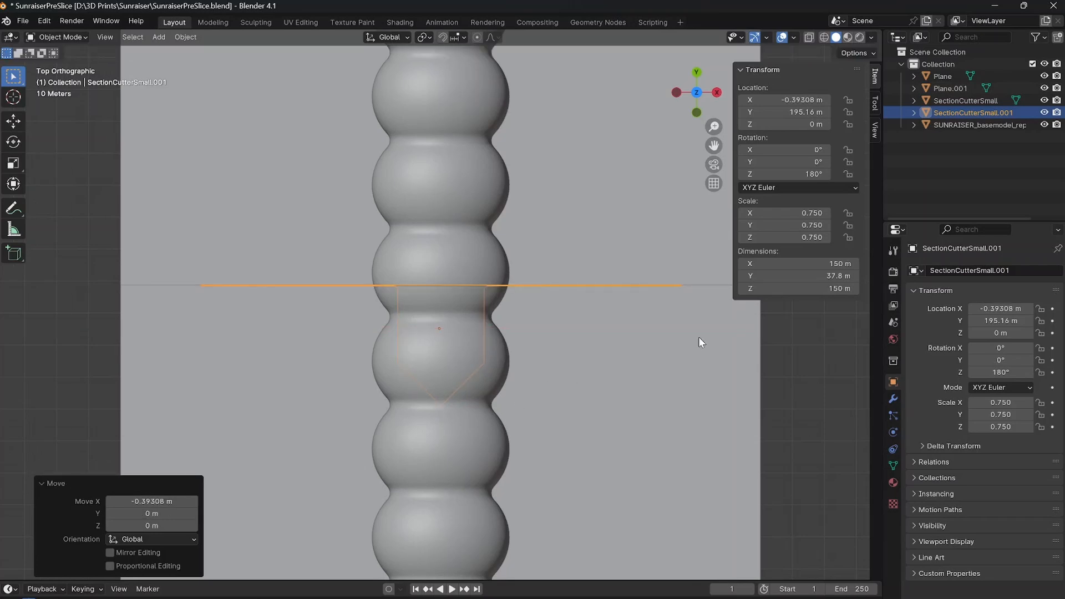
Hide the sword model and the lower reference plane to expose the duplicated cutter's peg.
{"action": "left_click", "coordinate": [1044, 125]}
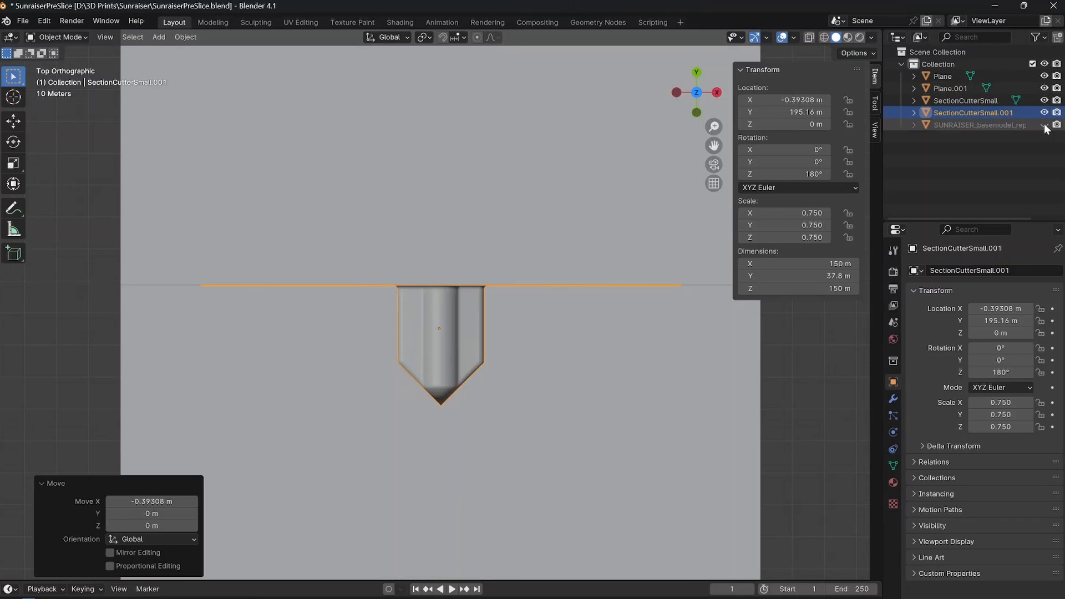
{"action": "left_click", "coordinate": [694, 315]}
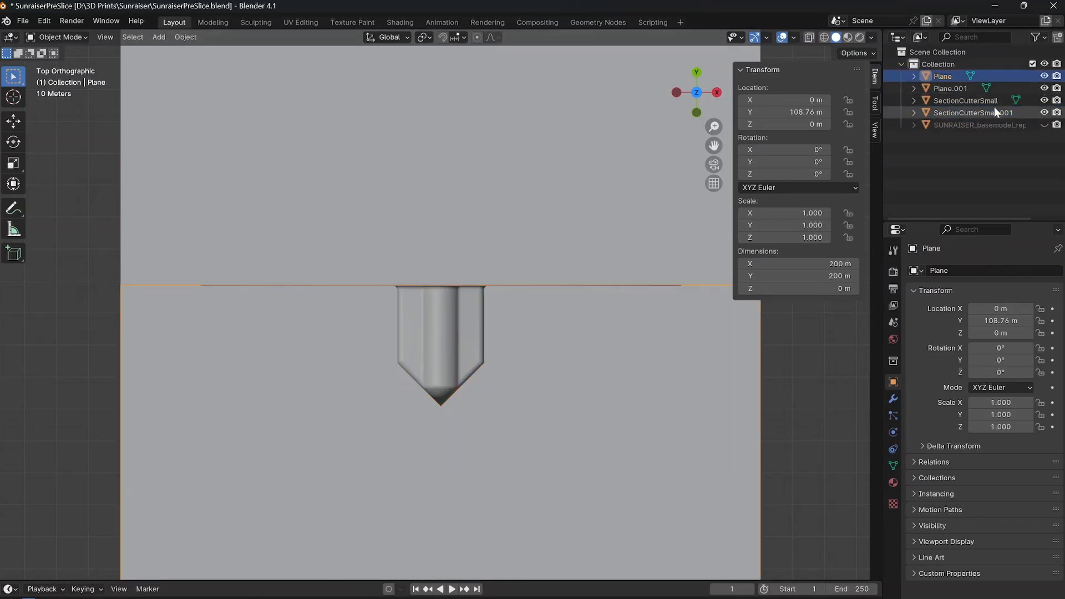
{"action": "left_click", "coordinate": [1044, 76]}
Move the duplicated cutter about 0.12 m further in negative X so its peg tip meets the Y axis.
{"action": "scroll", "coordinate": [444, 413], "scroll_direction": "up", "scroll_amount": 2}
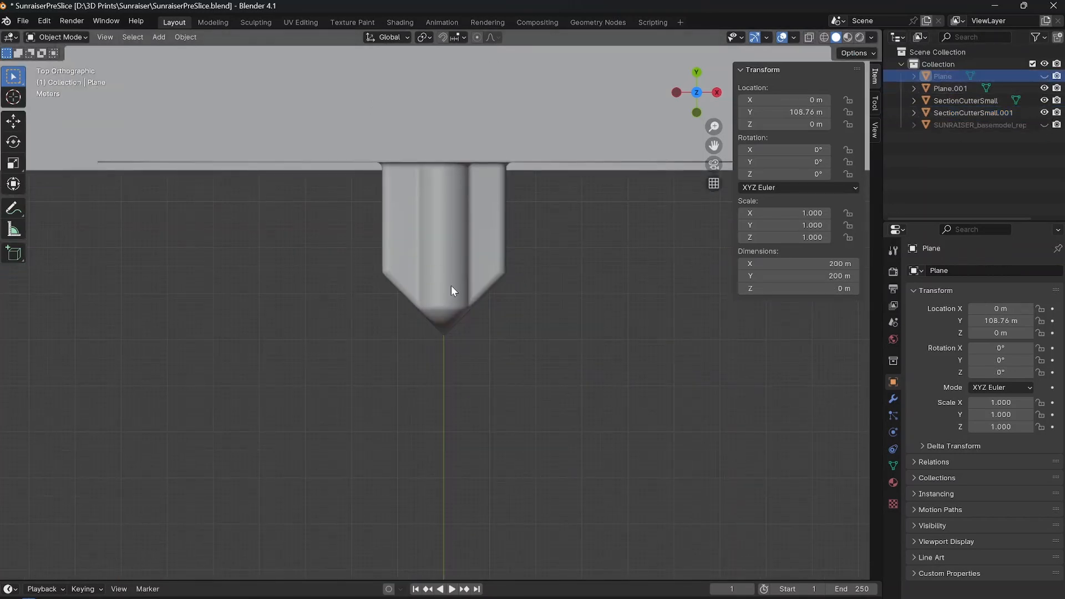
{"action": "scroll", "coordinate": [451, 285], "scroll_direction": "up", "scroll_amount": 4}
{"action": "left_click", "coordinate": [456, 275]}
{"action": "scroll", "coordinate": [459, 281], "scroll_direction": "up", "scroll_amount": 8}
{"action": "middle_click_drag", "start_coordinate": [522, 432], "coordinate": [499, 323], "text": "shift"}
{"action": "scroll", "coordinate": [458, 288], "scroll_direction": "up", "scroll_amount": 10}
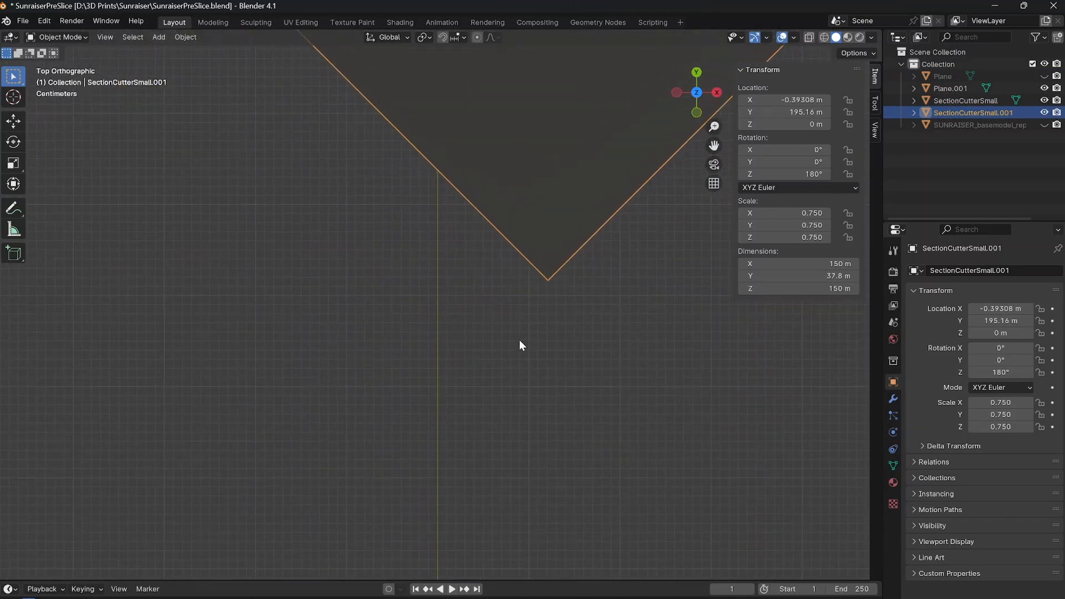
{"action": "key", "text": "g"}
{"action": "key", "text": "x"}
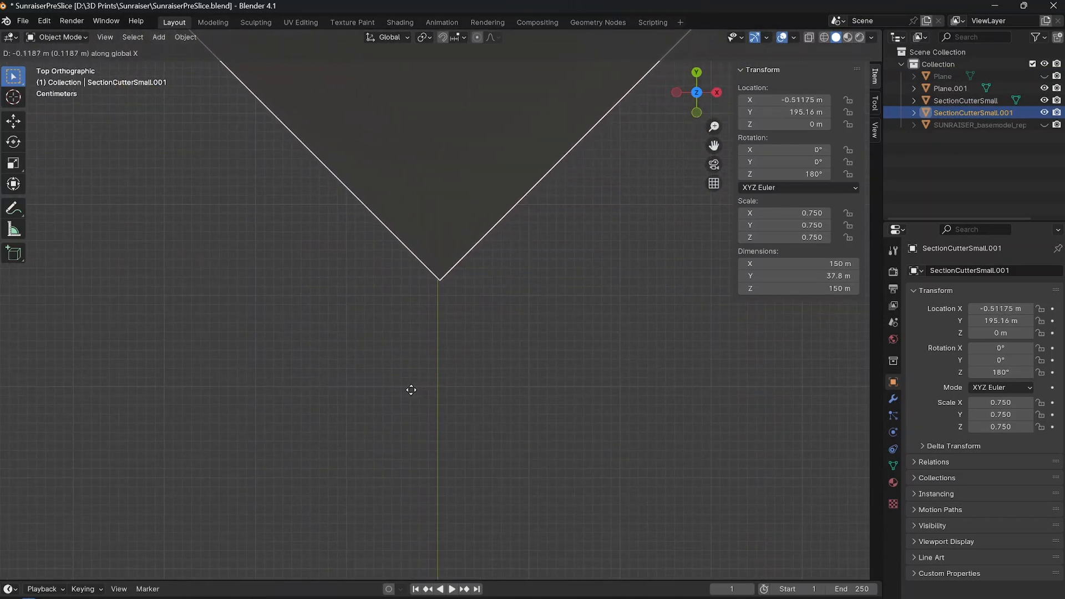
{"action": "left_click", "coordinate": [409, 390]}
Move the original section cutter about 0.52 m in negative X so its peg tip sits on the Y axis.
{"action": "scroll", "coordinate": [481, 299], "scroll_direction": "down", "scroll_amount": 4}
{"action": "scroll", "coordinate": [482, 298], "scroll_direction": "down", "scroll_amount": 12}
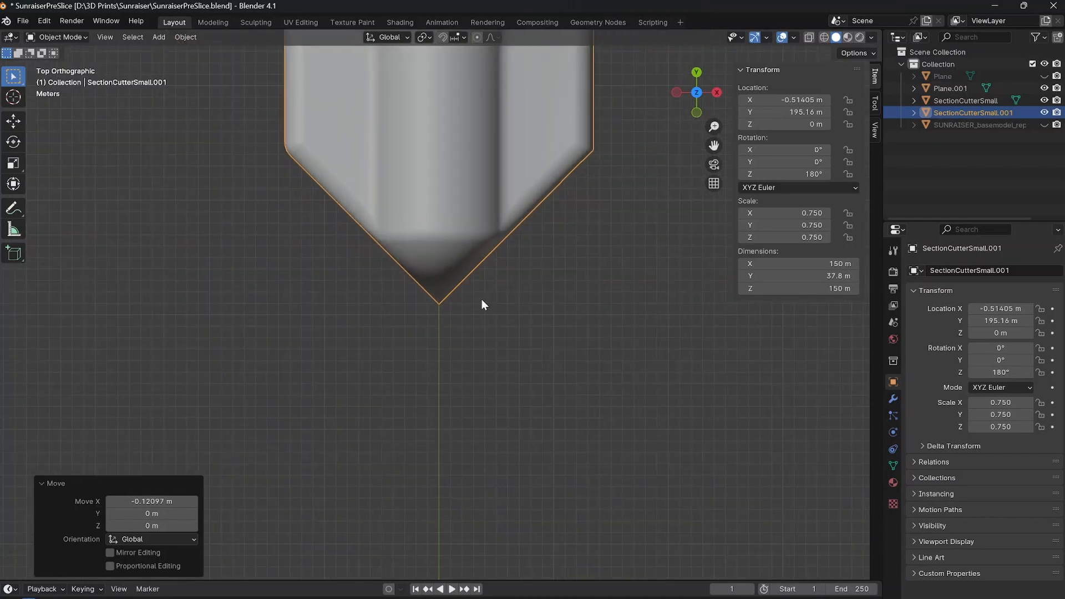
{"action": "left_click", "coordinate": [445, 427]}
{"action": "scroll", "coordinate": [458, 455], "scroll_direction": "up", "scroll_amount": 8}
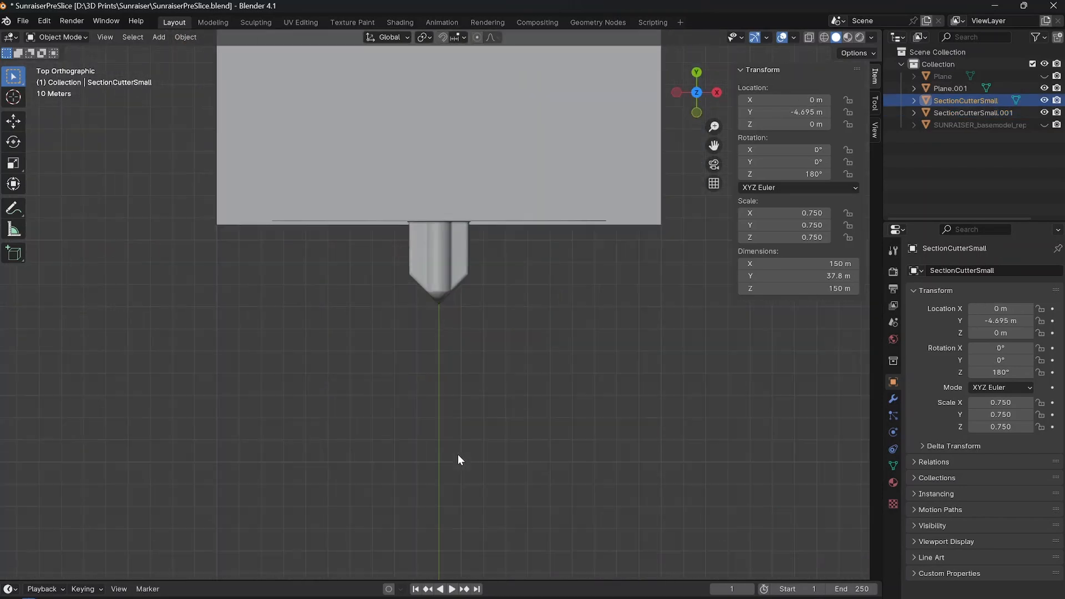
{"action": "scroll", "coordinate": [501, 306], "scroll_direction": "up", "scroll_amount": 8}
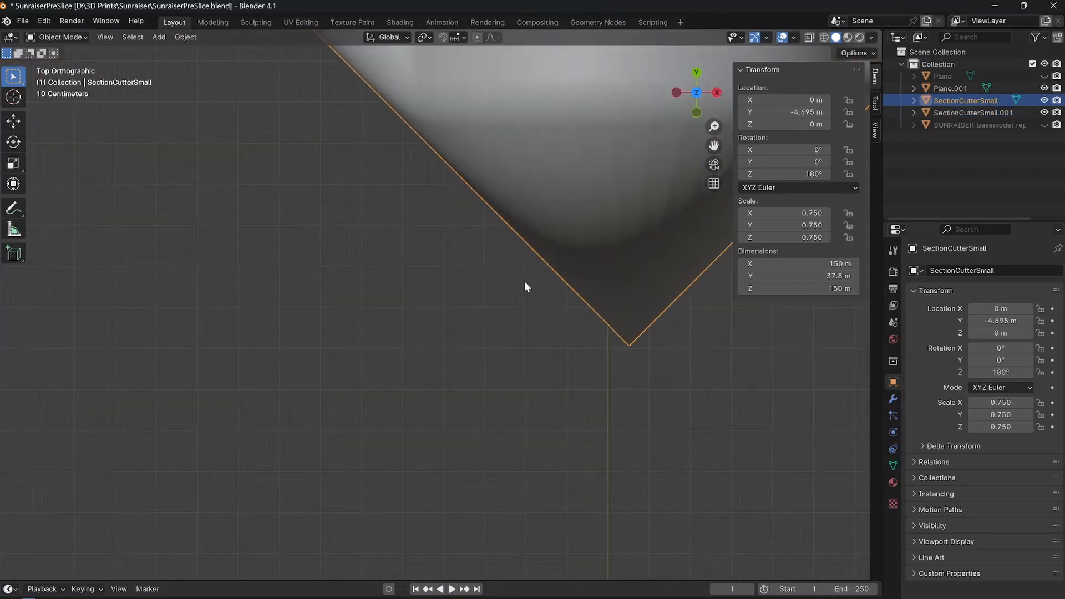
{"action": "key", "text": "g"}
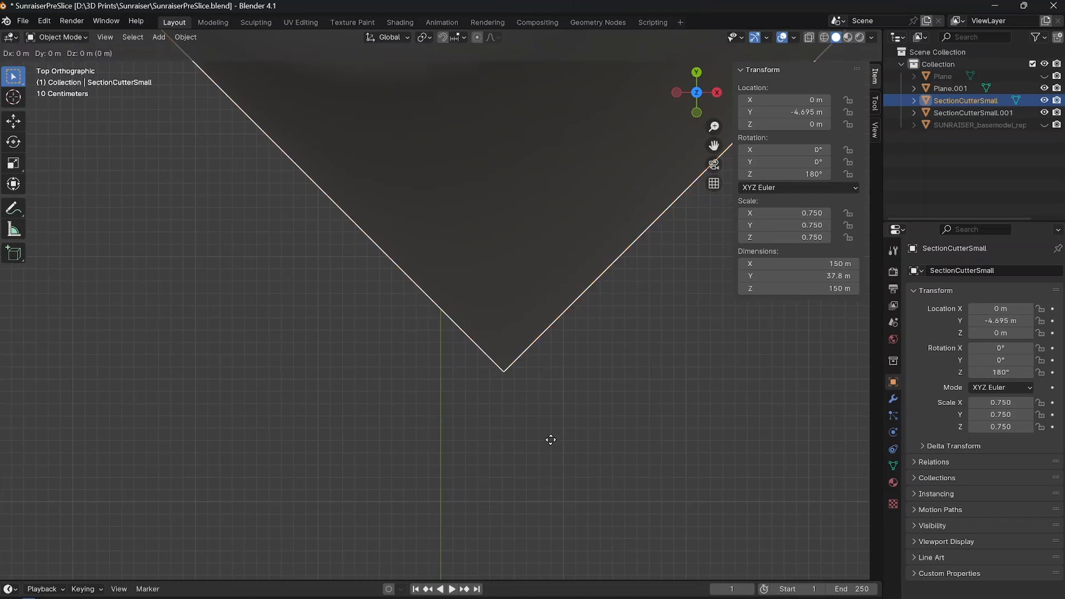
{"action": "key", "text": "x"}
{"action": "left_click", "coordinate": [487, 467]}
Show the lower reference plane and the sword model again, and clear the selection.
{"action": "scroll", "coordinate": [430, 311], "scroll_direction": "down", "scroll_amount": 15}
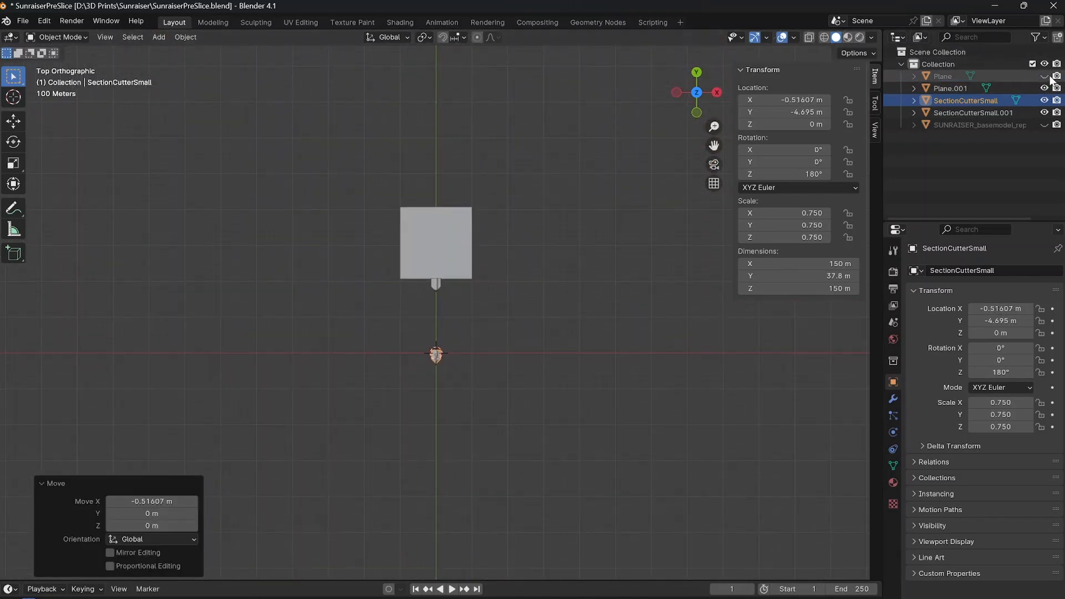
{"action": "left_click", "coordinate": [1044, 76]}
{"action": "left_click", "coordinate": [1044, 125]}
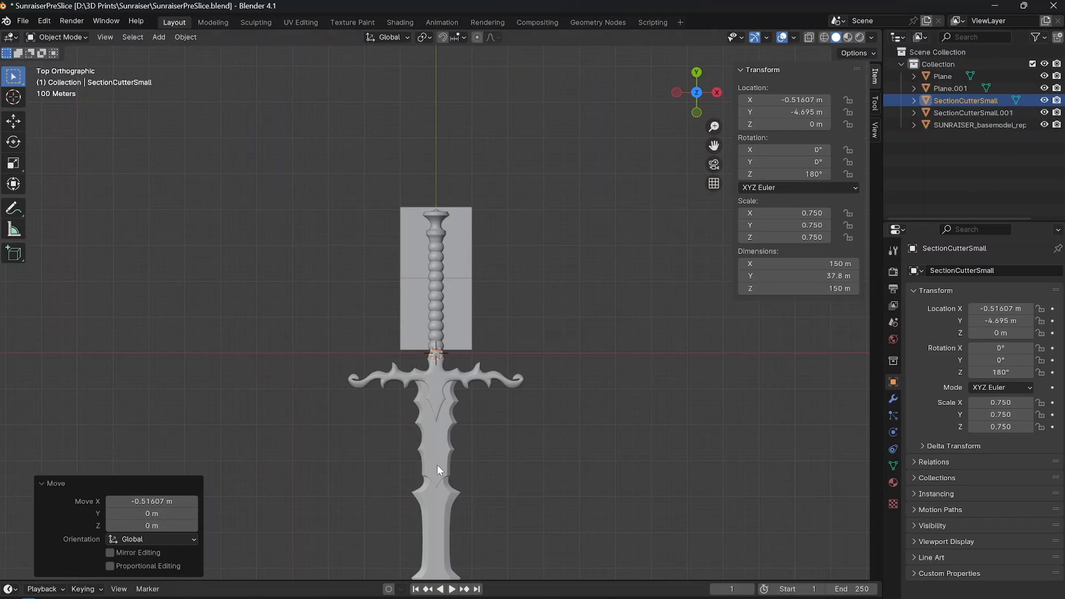
{"action": "left_click", "coordinate": [604, 403]}
Create a collection named Planes and move both reference planes into it.
{"action": "right_click", "coordinate": [943, 171]}
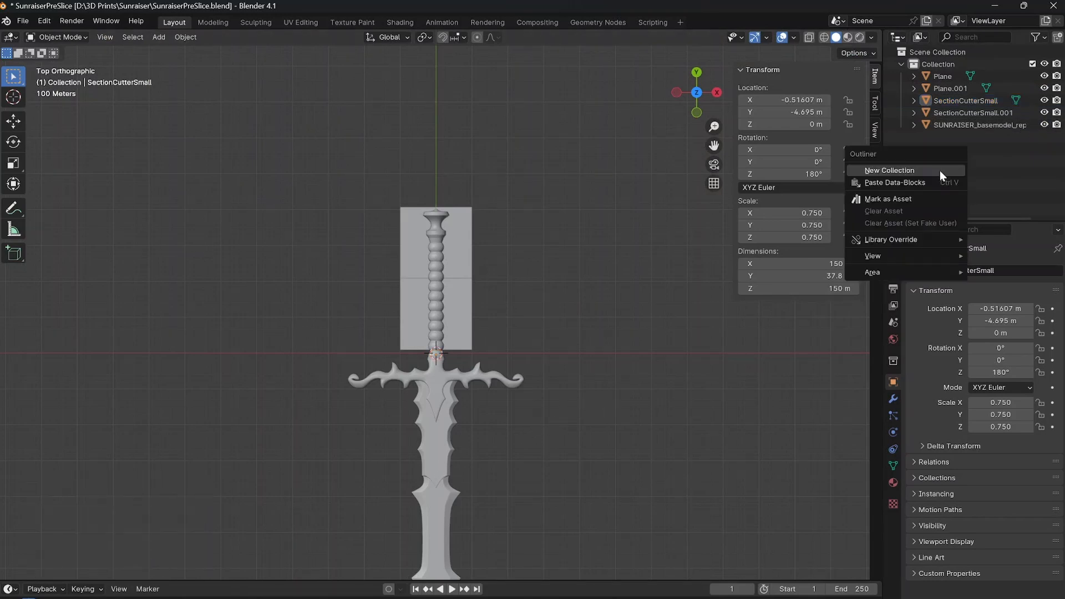
{"action": "left_click", "coordinate": [940, 171]}
{"action": "double_click", "coordinate": [956, 139]}
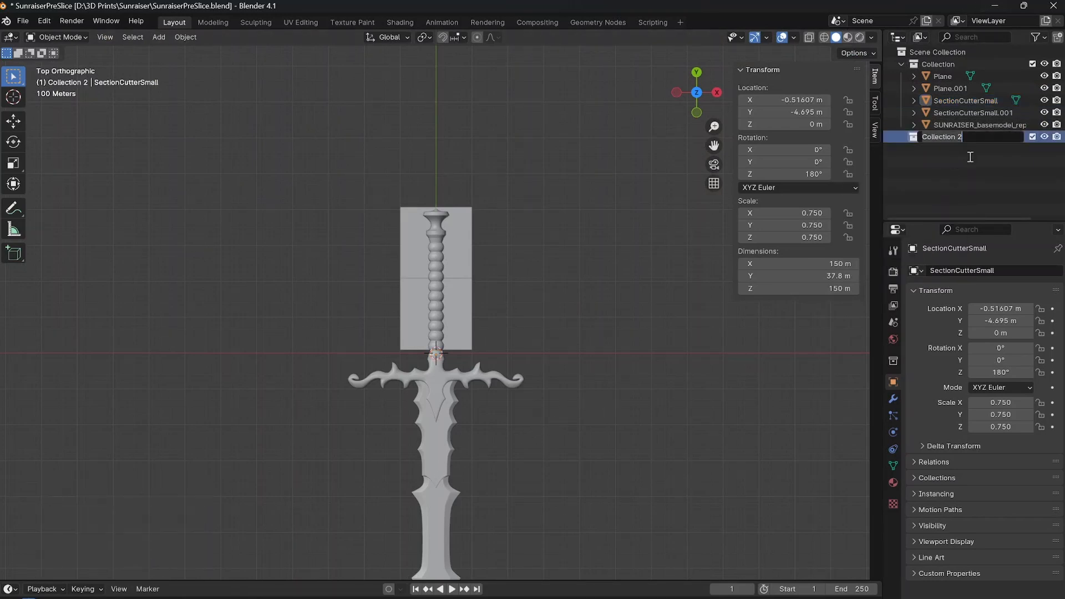
{"action": "key", "text": "ctrl+a"}
{"action": "key", "text": "BackSpace"}
{"action": "type", "text": "Planes"}
{"action": "key", "text": "Return"}
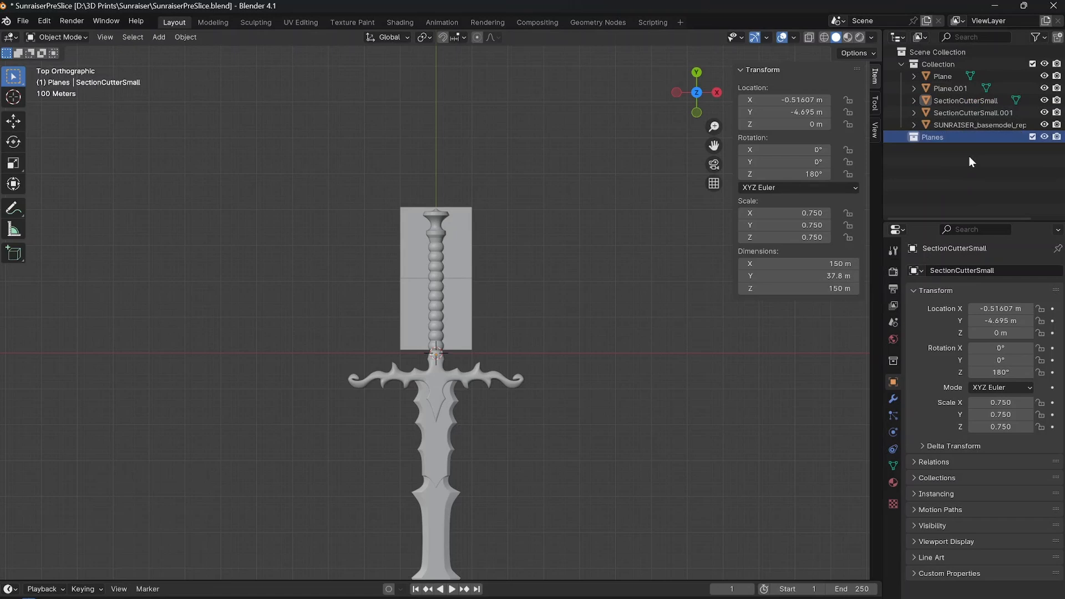
{"action": "left_click", "coordinate": [952, 88]}
{"action": "left_click", "coordinate": [948, 74], "text": "shift"}
{"action": "left_click_drag", "start_coordinate": [947, 74], "coordinate": [932, 141]}
Create a collection named Cutters and move both section cutters into it.
{"action": "right_click", "coordinate": [936, 178]}
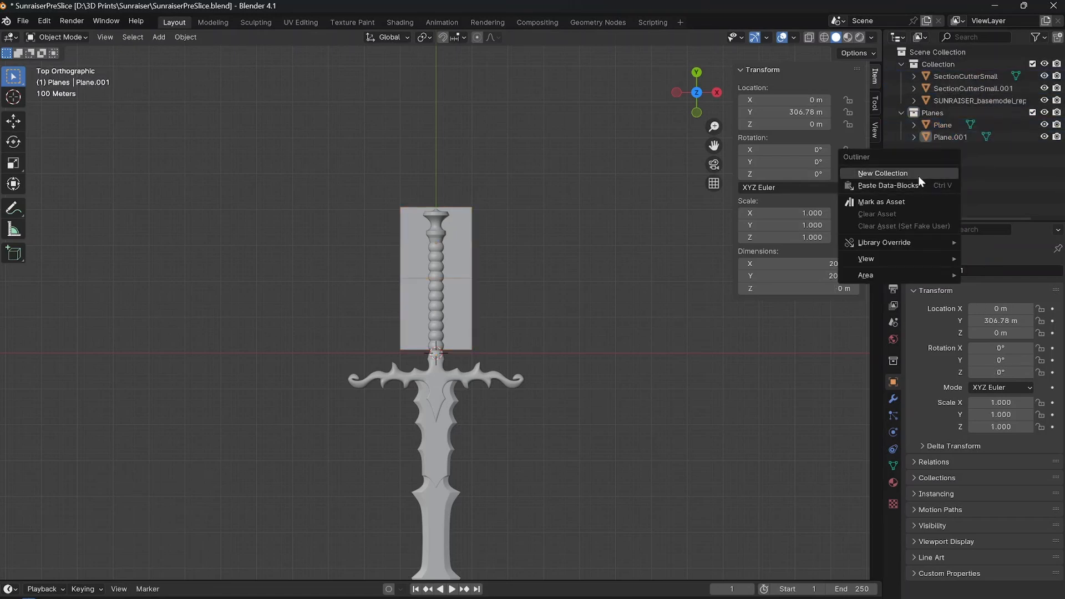
{"action": "left_click", "coordinate": [921, 173]}
{"action": "double_click", "coordinate": [950, 148]}
{"action": "type", "text": "Cutters"}
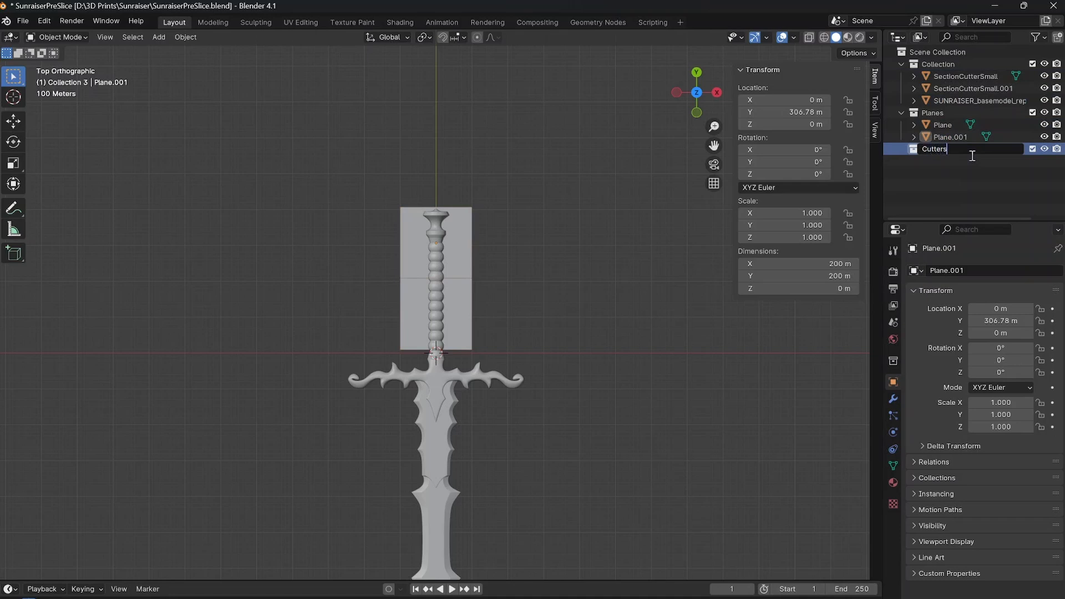
{"action": "key", "text": "Return"}
{"action": "left_click", "coordinate": [965, 78]}
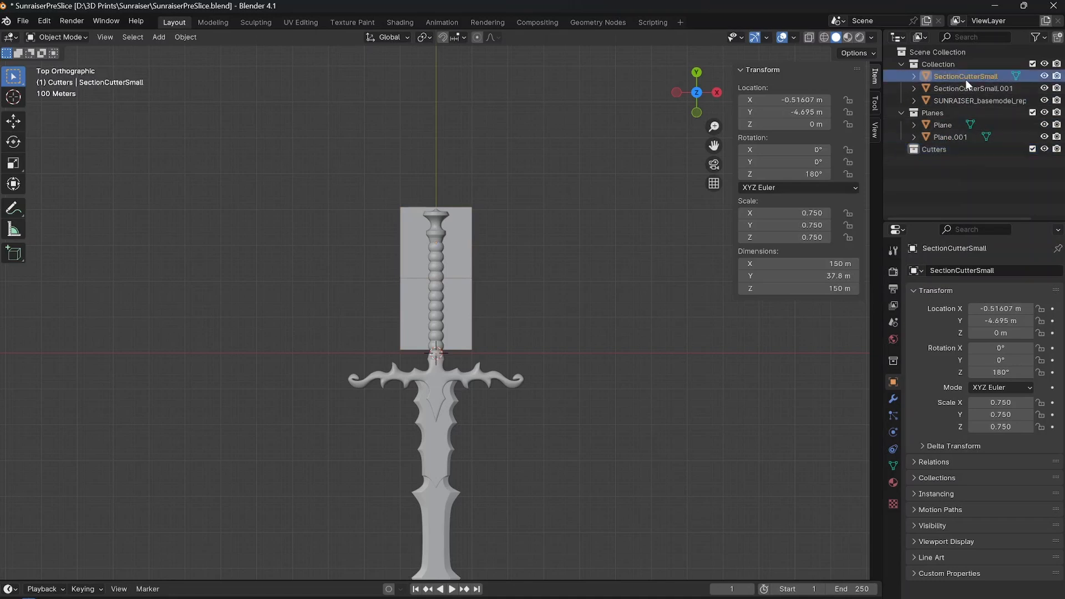
{"action": "left_click", "coordinate": [963, 88], "text": "shift"}
{"action": "left_click_drag", "start_coordinate": [955, 92], "coordinate": [937, 148]}
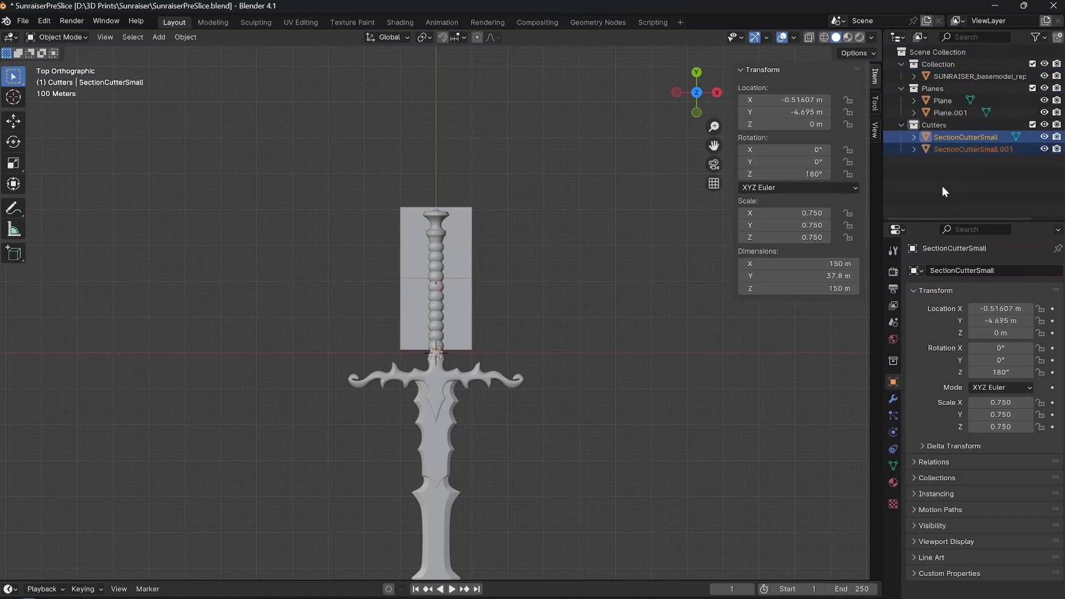
Duplicate the lower reference plane and place the copy about 199.4 m down the Y axis, over the crossguard.
{"action": "scroll", "coordinate": [454, 324], "scroll_direction": "up", "scroll_amount": 4}
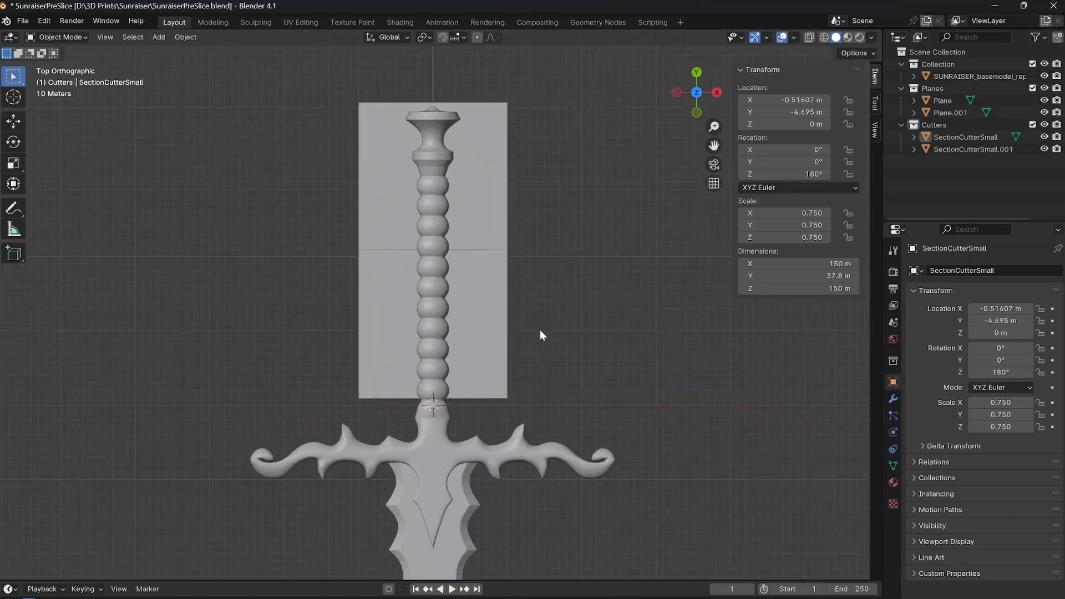
{"action": "left_click", "coordinate": [454, 260]}
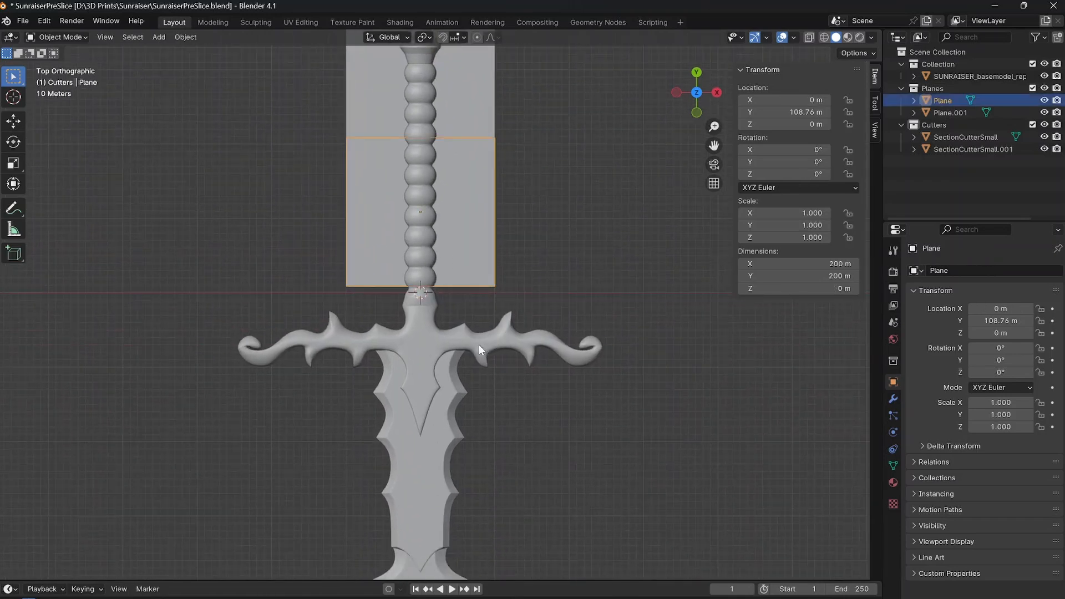
{"action": "key", "text": "shift+d"}
{"action": "key", "text": "y"}
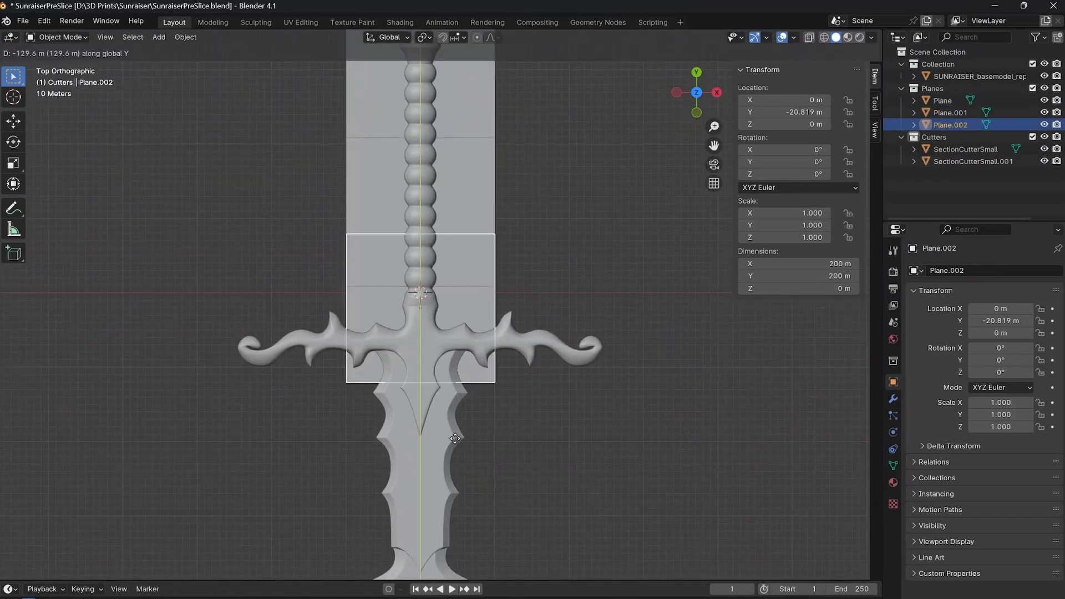
{"action": "left_click", "coordinate": [460, 487]}
Duplicate seven more reference planes end to end down the blade, with the last one at about Y -1480 m near the tip.
{"action": "middle_click_drag", "start_coordinate": [444, 365], "coordinate": [461, 391], "text": "shift"}
{"action": "middle_click_drag", "start_coordinate": [534, 407], "coordinate": [524, 264], "text": "shift"}
{"action": "scroll", "coordinate": [514, 364], "scroll_direction": "down", "scroll_amount": 6}
{"action": "middle_click_drag", "start_coordinate": [530, 407], "coordinate": [548, 362], "text": "shift"}
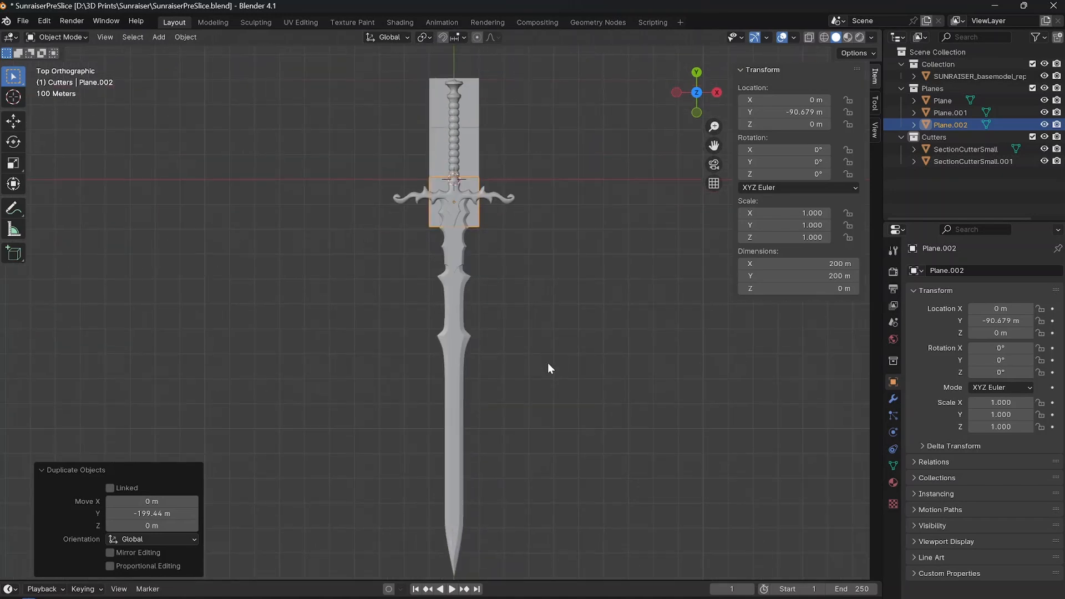
{"action": "middle_click_drag", "start_coordinate": [493, 232], "coordinate": [493, 335], "text": "shift"}
{"action": "scroll", "coordinate": [493, 335], "scroll_direction": "up", "scroll_amount": 5}
{"action": "middle_click_drag", "start_coordinate": [557, 360], "coordinate": [488, 313], "text": "shift"}
{"action": "scroll", "coordinate": [514, 322], "scroll_direction": "down", "scroll_amount": 3, "text": "shift"}
Examine how the sword's tip and the crossguard's arms extend beyond the edges of the reference planes.
{"action": "scroll", "coordinate": [513, 321], "scroll_direction": "up", "scroll_amount": 1}
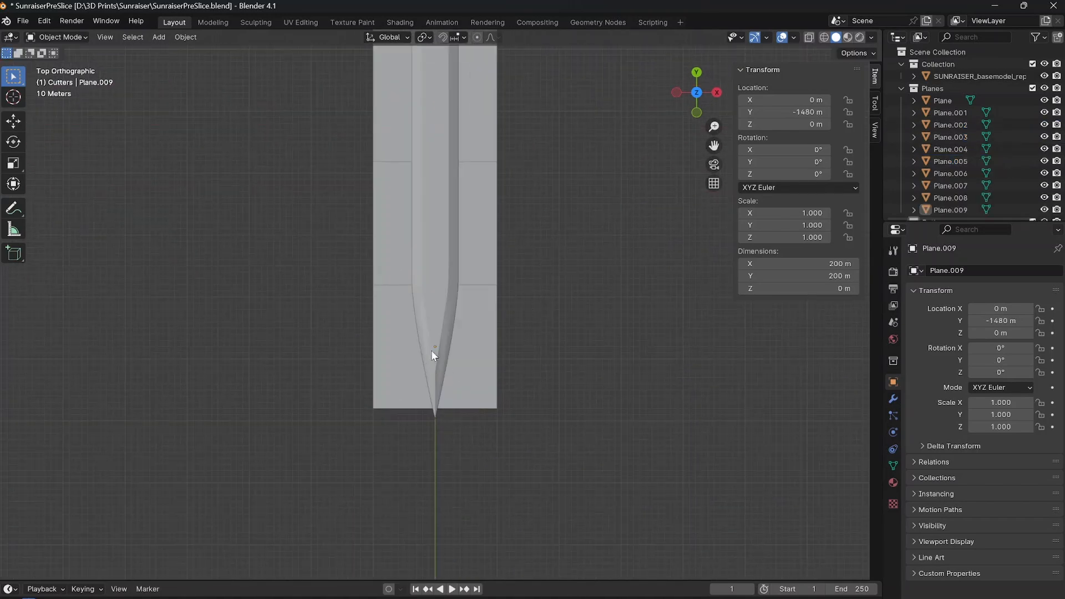
{"action": "scroll", "coordinate": [467, 355], "scroll_direction": "up", "scroll_amount": 4}
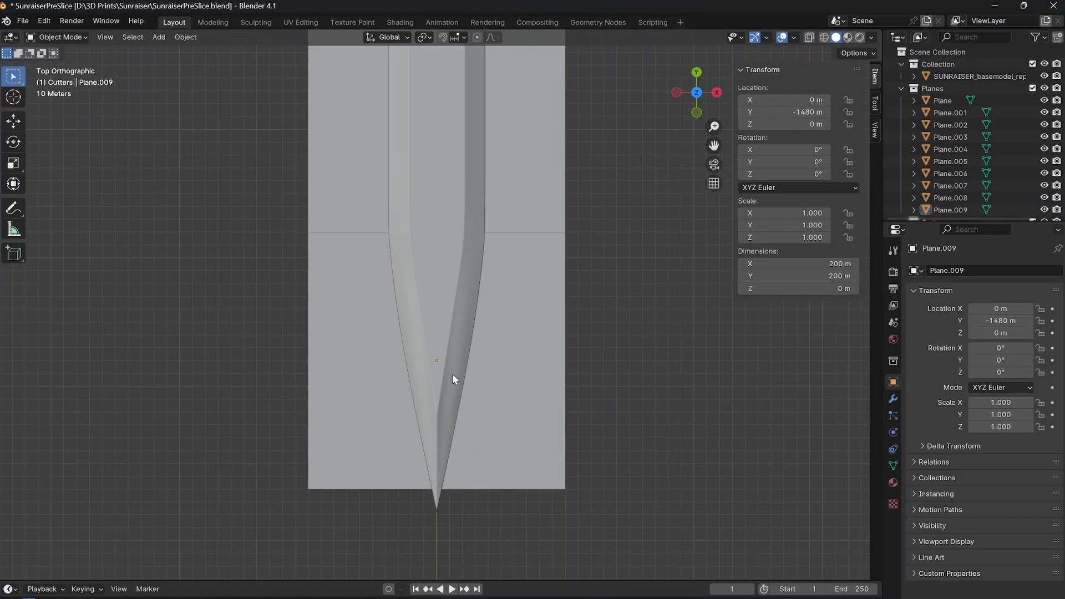
{"action": "left_click", "coordinate": [450, 295]}
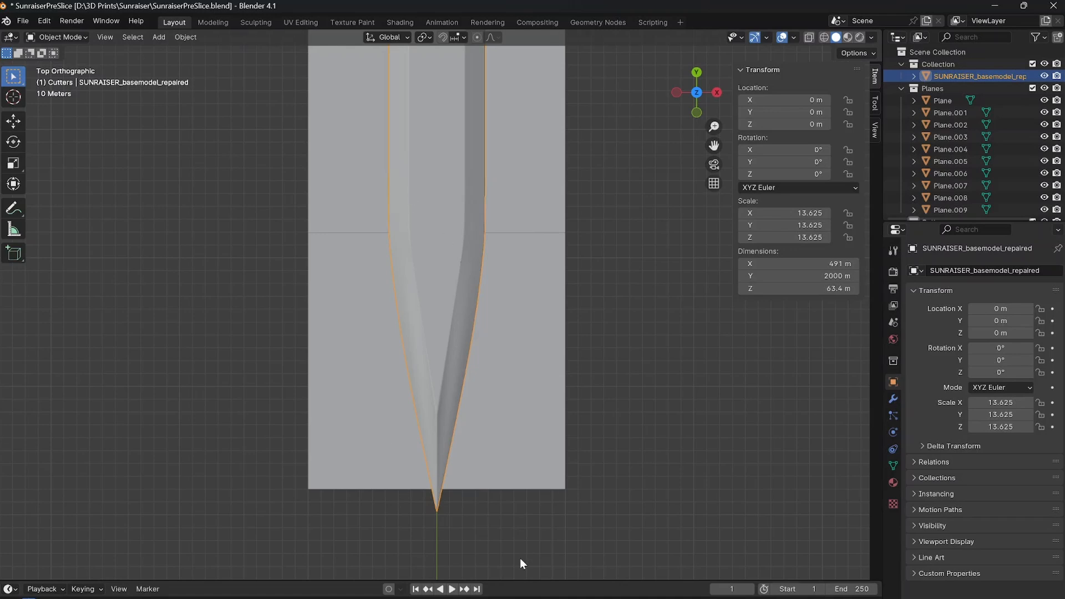
{"action": "left_click", "coordinate": [459, 510]}
{"action": "scroll", "coordinate": [460, 510], "scroll_direction": "down", "scroll_amount": 8}
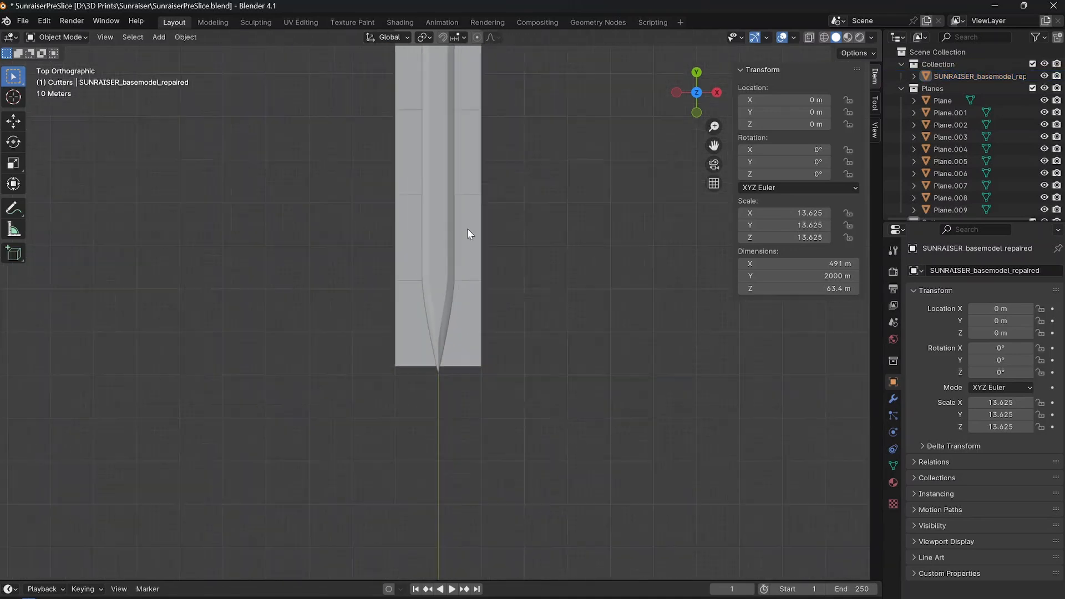
{"action": "middle_click_drag", "start_coordinate": [476, 302], "coordinate": [466, 531], "text": "shift"}
{"action": "middle_click_drag", "start_coordinate": [443, 211], "coordinate": [367, 324], "text": "shift"}
{"action": "scroll", "coordinate": [431, 301], "scroll_direction": "up", "scroll_amount": 5}
{"action": "left_click", "coordinate": [460, 293]}
{"action": "left_click", "coordinate": [414, 325]}
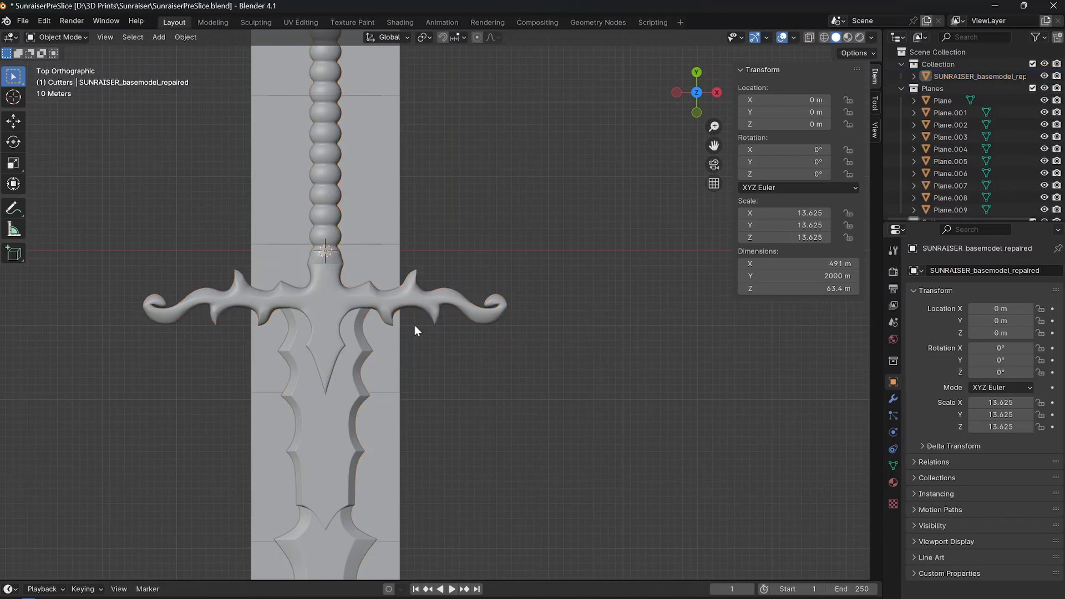
{"action": "left_click", "coordinate": [395, 332]}
{"action": "scroll", "coordinate": [413, 329], "scroll_direction": "up", "scroll_amount": 5}
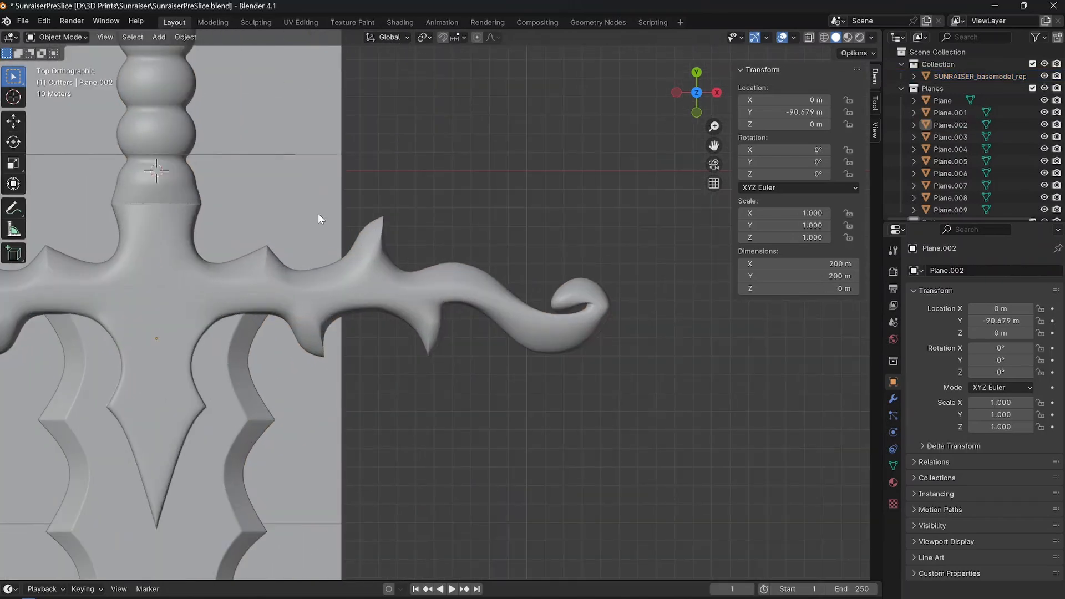
{"action": "left_click", "coordinate": [355, 285]}
{"action": "middle_click_drag", "start_coordinate": [357, 289], "coordinate": [467, 288], "text": "shift"}
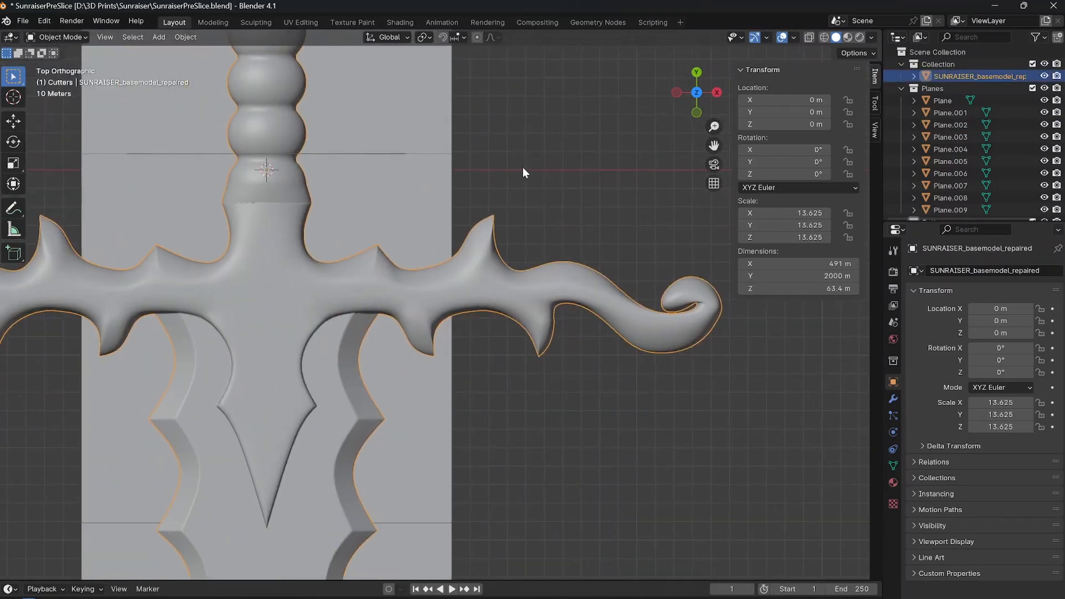
{"action": "left_click", "coordinate": [522, 167]}
Duplicate the original section cutter down the Y axis onto each blade plane seam, ending at about Y -1394.6 m.
{"action": "scroll", "coordinate": [490, 172], "scroll_direction": "down", "scroll_amount": 1}
{"action": "left_click", "coordinate": [384, 178]}
{"action": "middle_click_drag", "start_coordinate": [343, 223], "coordinate": [412, 185], "text": "shift"}
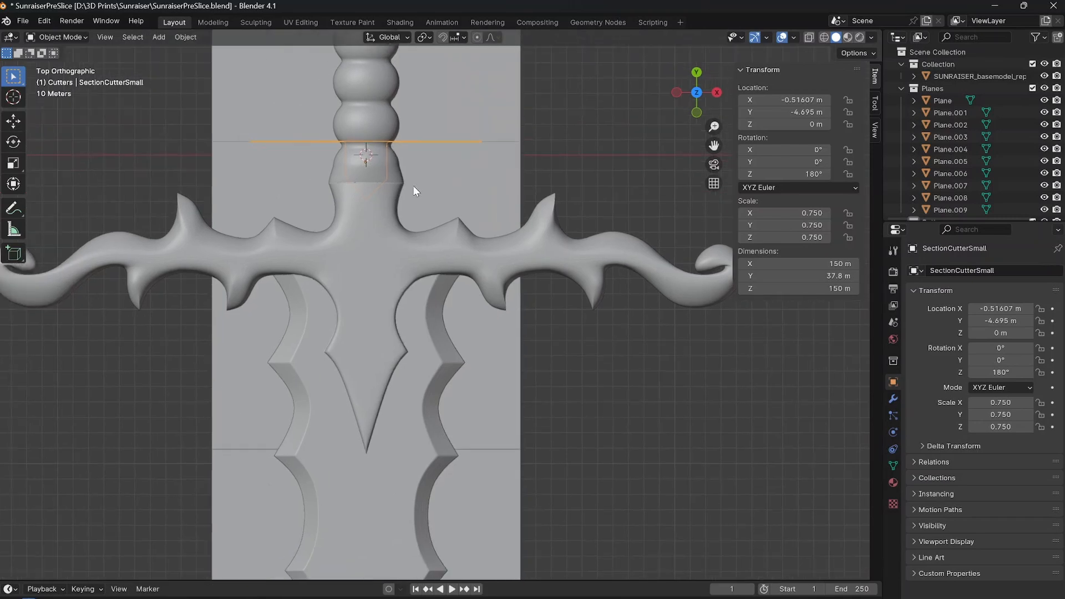
{"action": "scroll", "coordinate": [413, 187], "scroll_direction": "down", "scroll_amount": 1}
{"action": "middle_click_drag", "start_coordinate": [408, 238], "coordinate": [439, 204], "text": "shift"}
{"action": "key", "text": "shift+d"}
{"action": "key", "text": "y"}
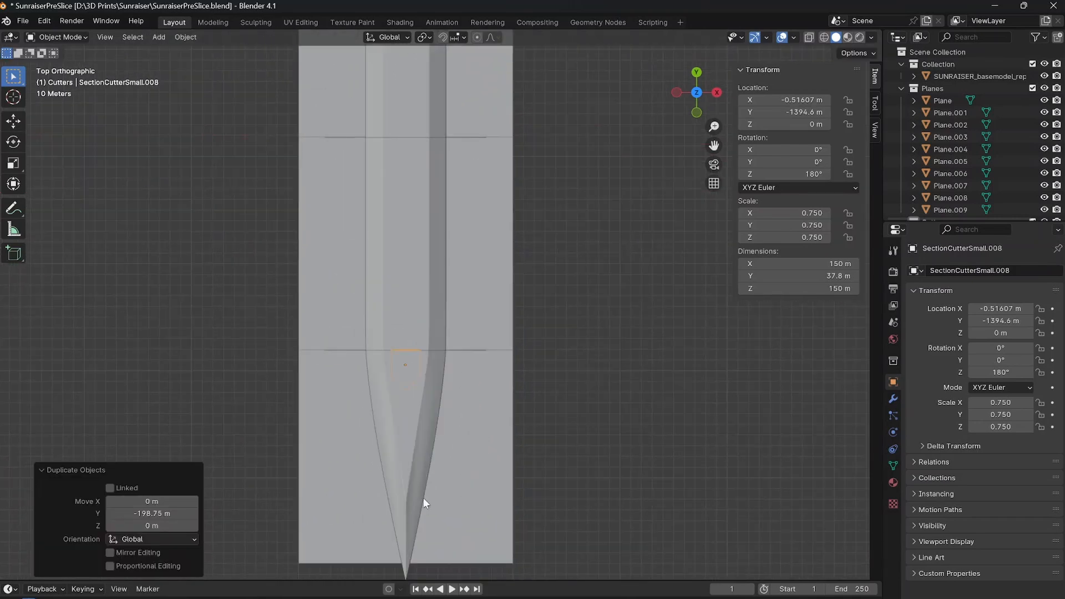
Check from the side how the last cutter's peg fits within the blade's thickness near the tip.
{"action": "key", "text": "KP_3"}
{"action": "scroll", "coordinate": [422, 322], "scroll_direction": "up", "scroll_amount": 7}
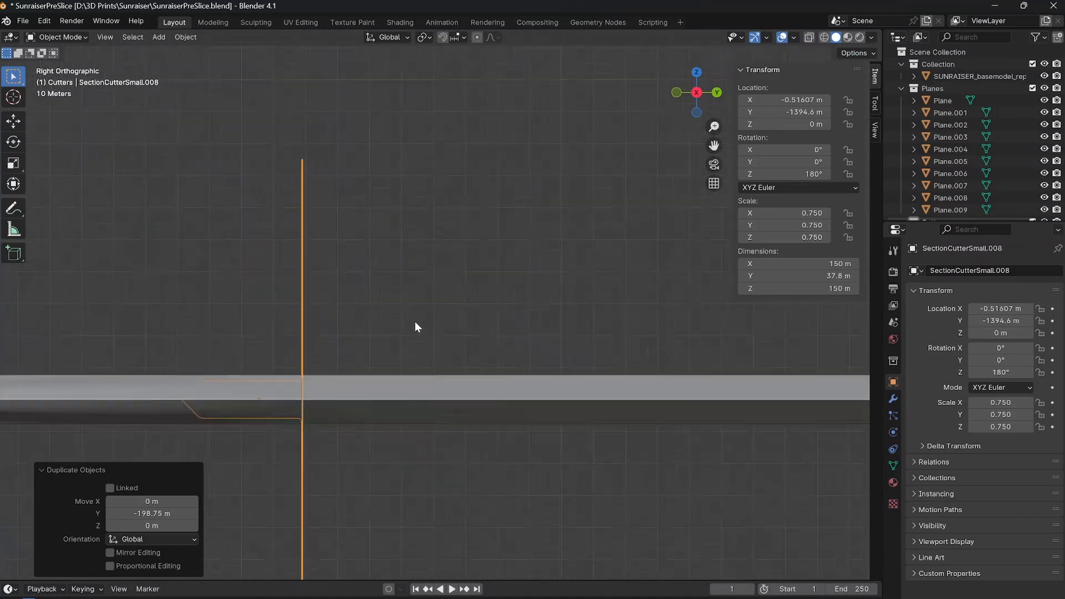
{"action": "middle_click_drag", "start_coordinate": [329, 375], "coordinate": [458, 266], "text": "shift"}
{"action": "scroll", "coordinate": [389, 277], "scroll_direction": "up", "scroll_amount": 3}
{"action": "scroll", "coordinate": [314, 284], "scroll_direction": "up", "scroll_amount": 3}
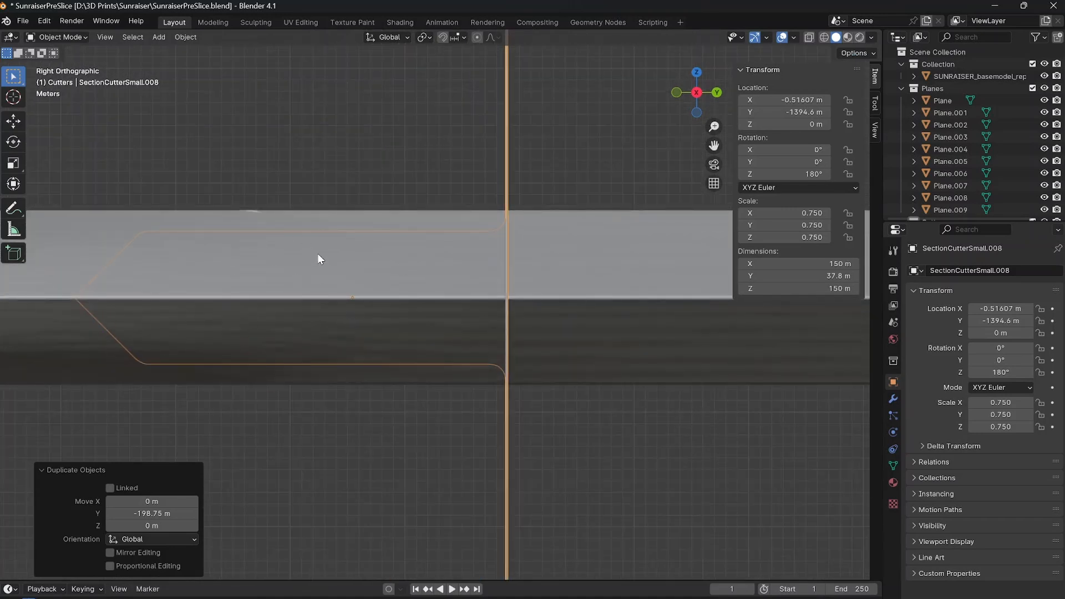
Check from the side how the other section cutters' pegs fit within the blade's thickness, from near the tip up to the crossguard.
{"action": "scroll", "coordinate": [246, 290], "scroll_direction": "down", "scroll_amount": 2}
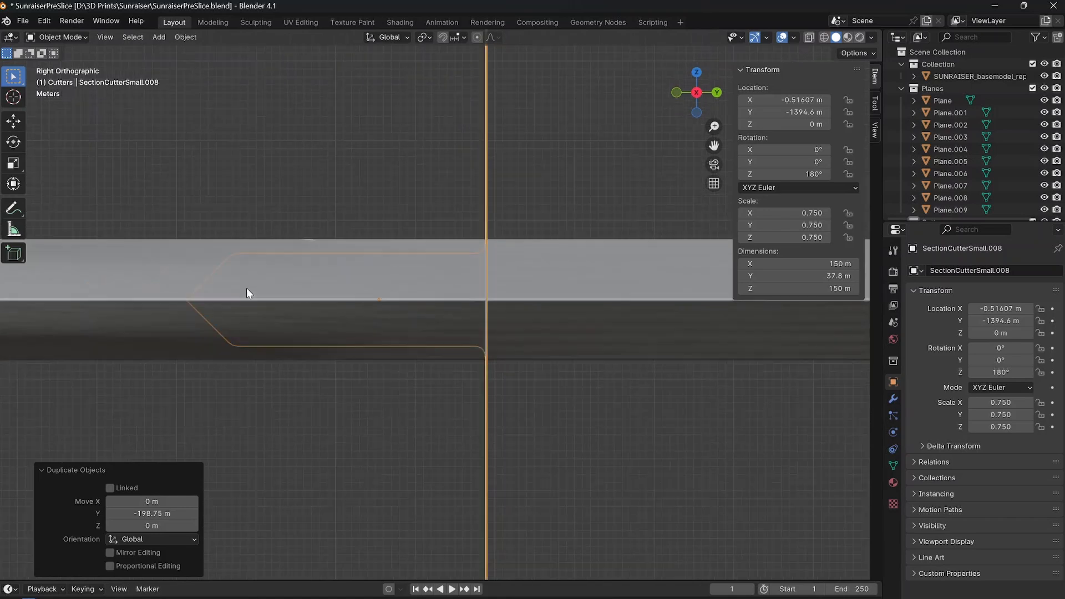
{"action": "scroll", "coordinate": [513, 299], "scroll_direction": "down", "scroll_amount": 3}
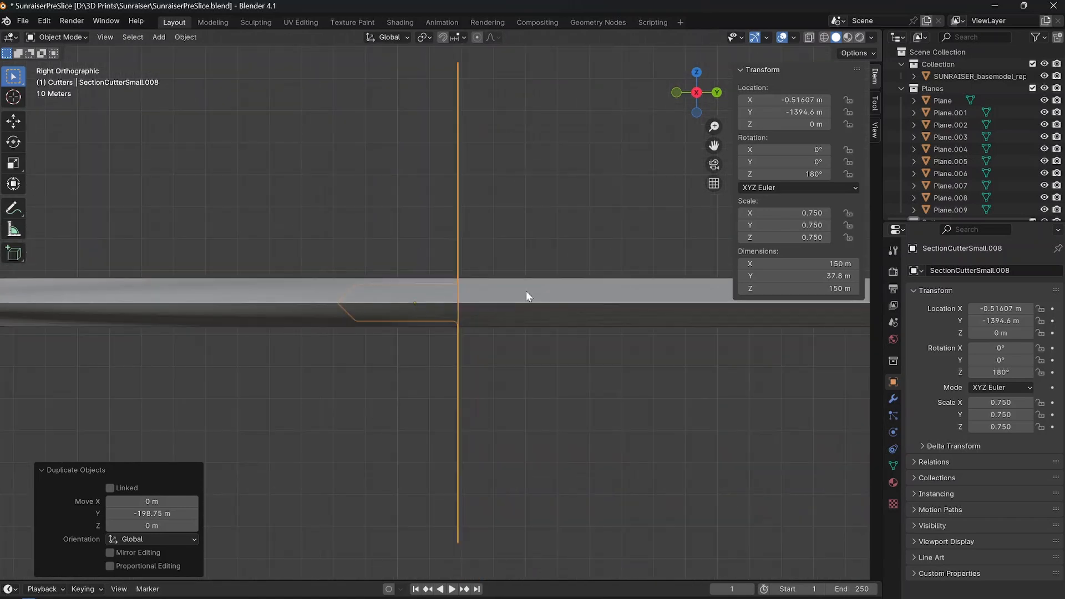
{"action": "left_click", "coordinate": [274, 251]}
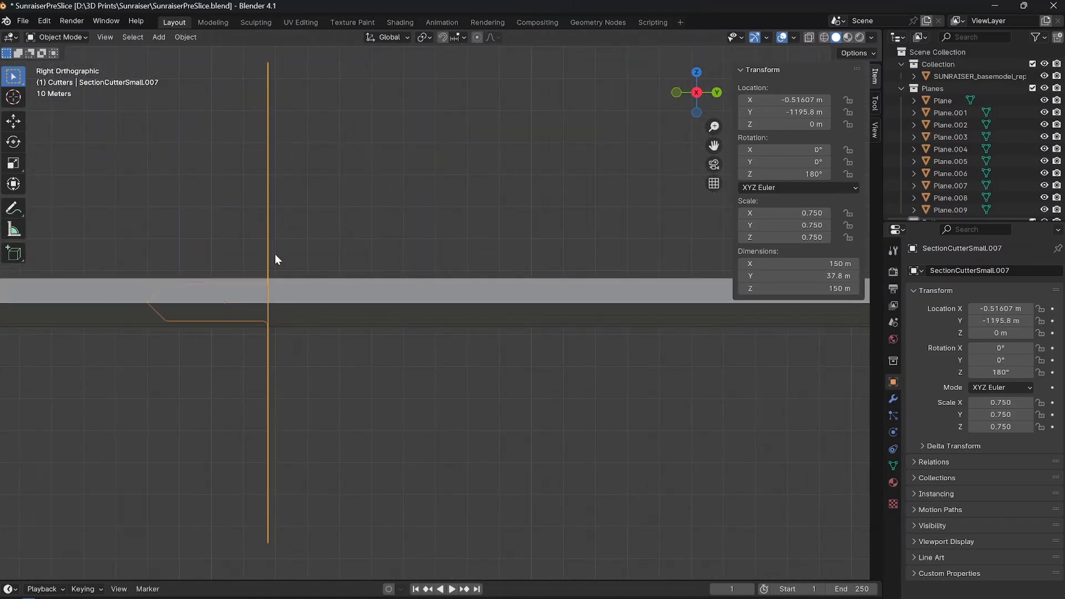
{"action": "scroll", "coordinate": [274, 254], "scroll_direction": "down", "scroll_amount": 4}
{"action": "middle_click_drag", "start_coordinate": [501, 289], "coordinate": [341, 300], "text": "shift"}
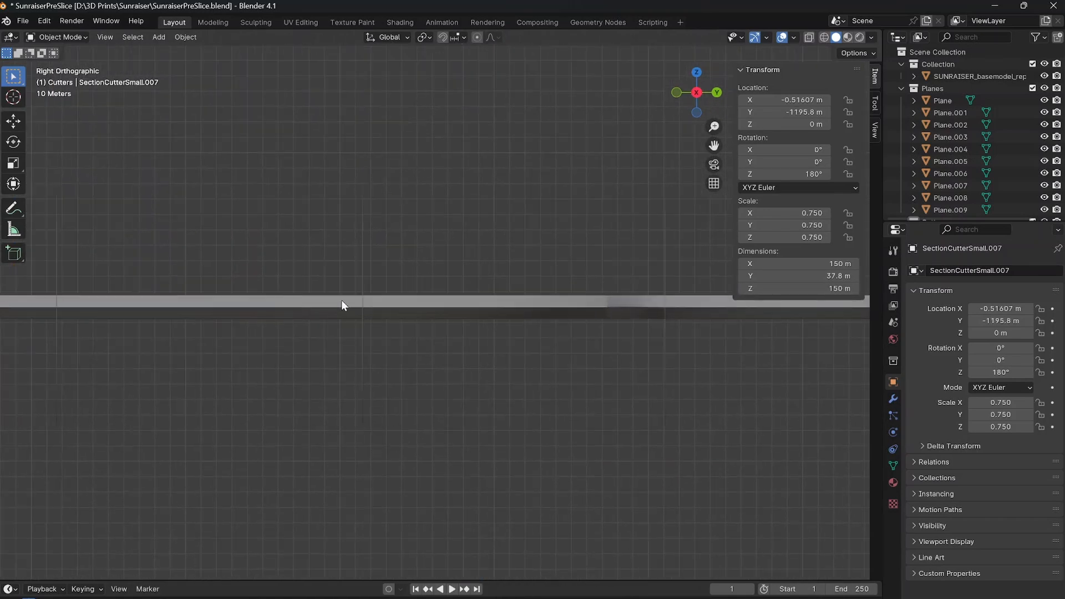
{"action": "left_click", "coordinate": [666, 258]}
{"action": "middle_click_drag", "start_coordinate": [666, 258], "coordinate": [481, 257], "text": "shift"}
{"action": "scroll", "coordinate": [485, 290], "scroll_direction": "up", "scroll_amount": 11}
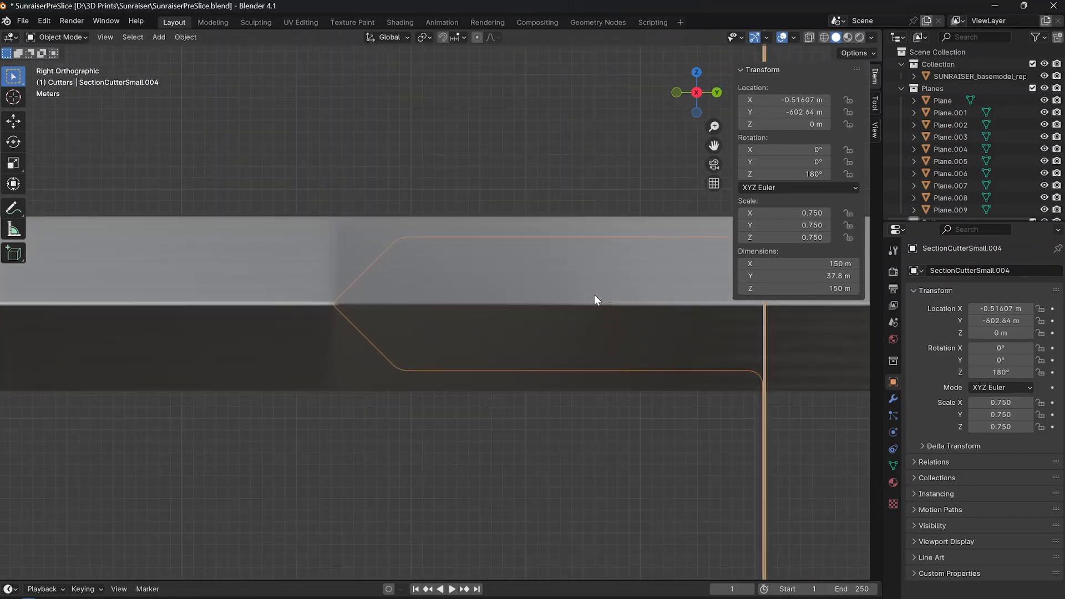
{"action": "scroll", "coordinate": [594, 295], "scroll_direction": "down", "scroll_amount": 6}
{"action": "middle_click_drag", "start_coordinate": [583, 303], "coordinate": [330, 313], "text": "shift"}
{"action": "middle_click_drag", "start_coordinate": [645, 301], "coordinate": [225, 308], "text": "shift"}
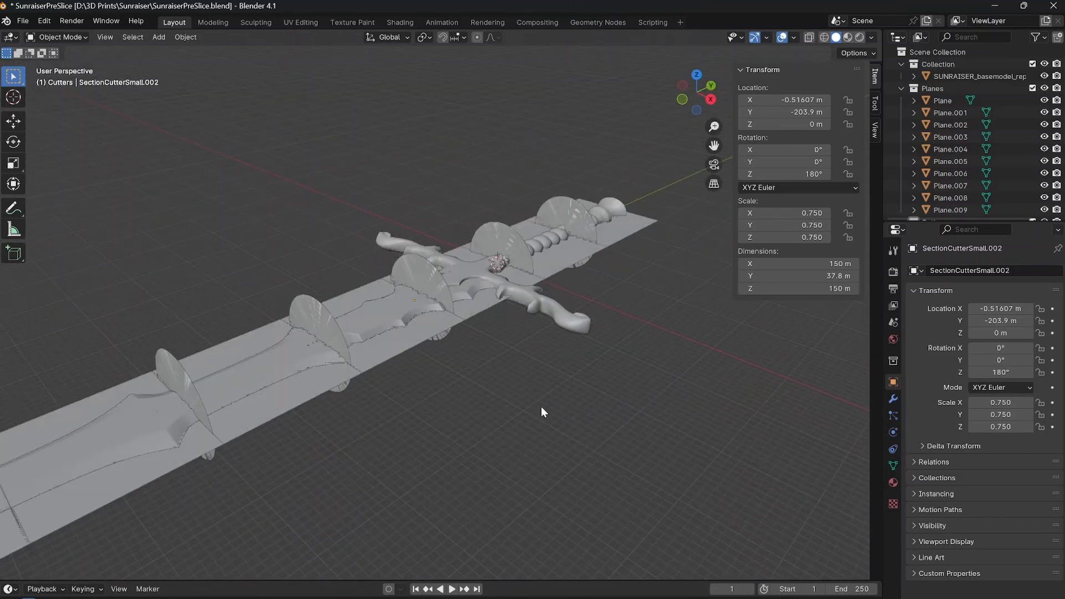
{"action": "middle_click_drag", "start_coordinate": [540, 406], "coordinate": [528, 278]}
Duplicate the section cutter just below the crossguard and place the copy beneath the +X arm, at about X 104.8 m, Y -131.2 m.
{"action": "key", "text": "KP_7"}
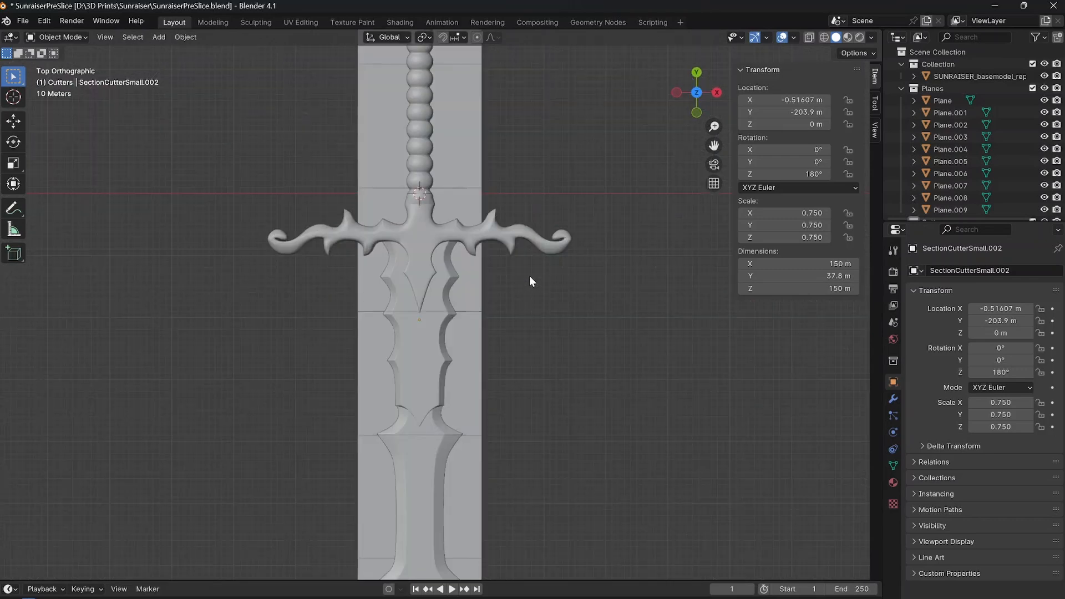
{"action": "scroll", "coordinate": [529, 275], "scroll_direction": "up", "scroll_amount": 6}
{"action": "middle_click_drag", "start_coordinate": [560, 102], "coordinate": [527, 189], "text": "shift"}
{"action": "left_click", "coordinate": [458, 409]}
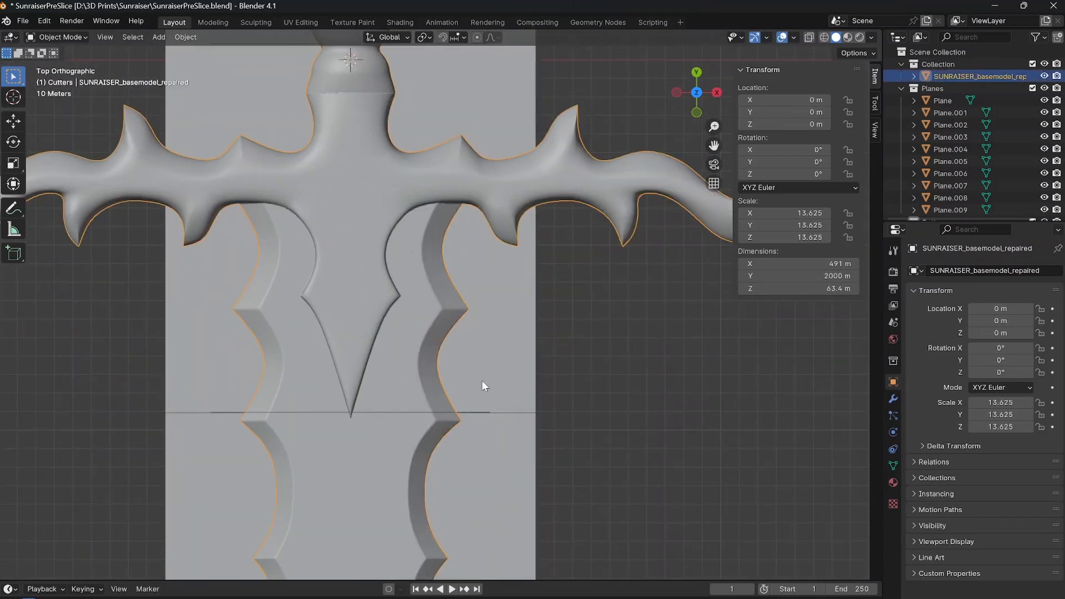
{"action": "left_click", "coordinate": [484, 410]}
{"action": "key", "text": "shift+d"}
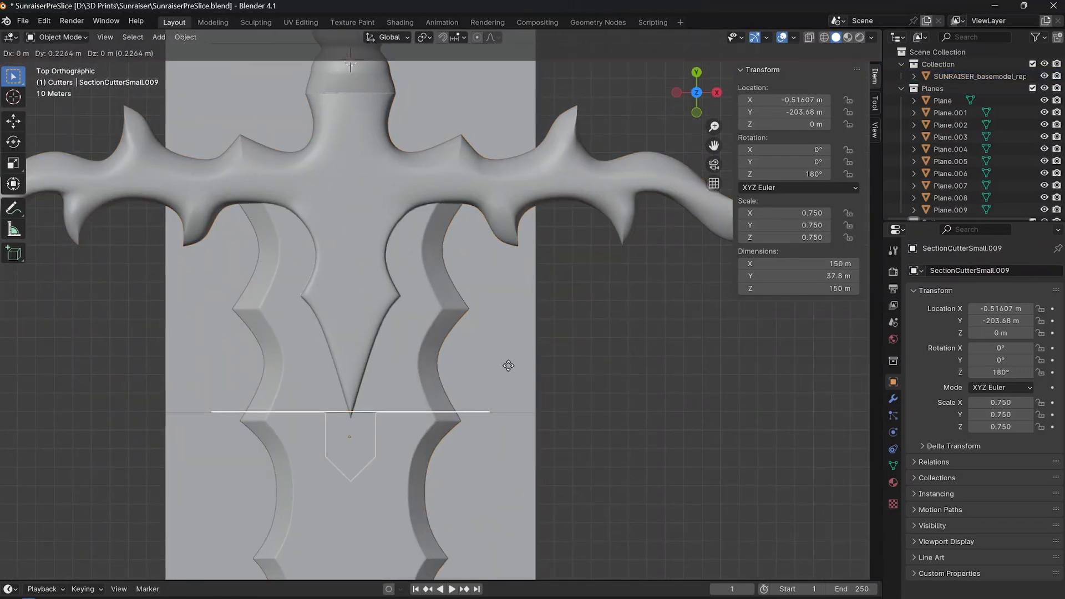
{"action": "left_click", "coordinate": [697, 236]}
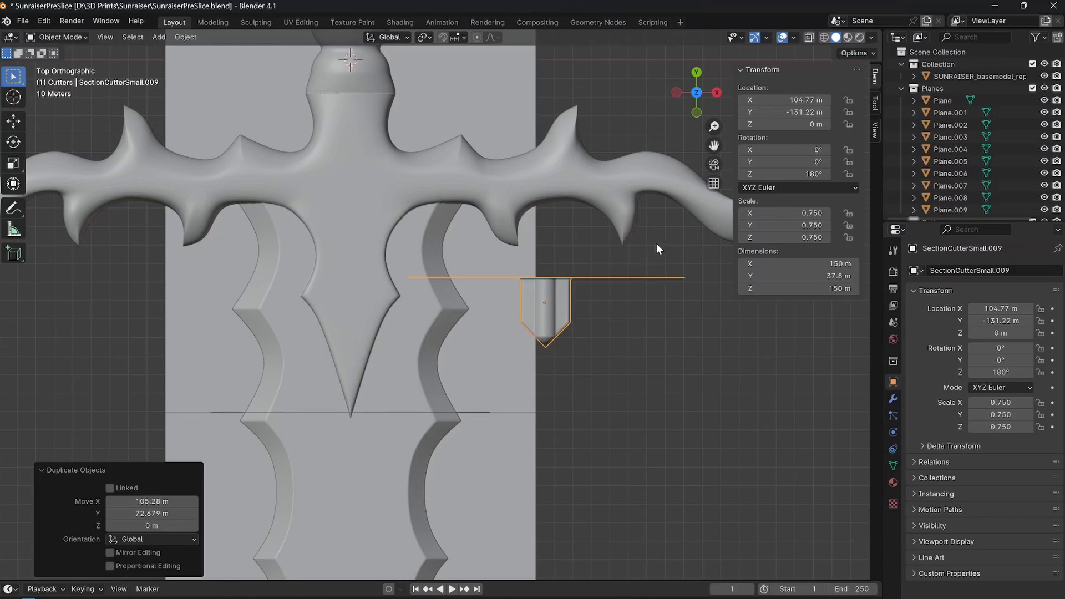
Rotate the new cutter 90° about Z and move it onto the crossguard arm at the reference plane's edge, about X 113.4 m, Y -62.8 m.
{"action": "key", "text": "r"}
{"action": "key", "text": "z"}
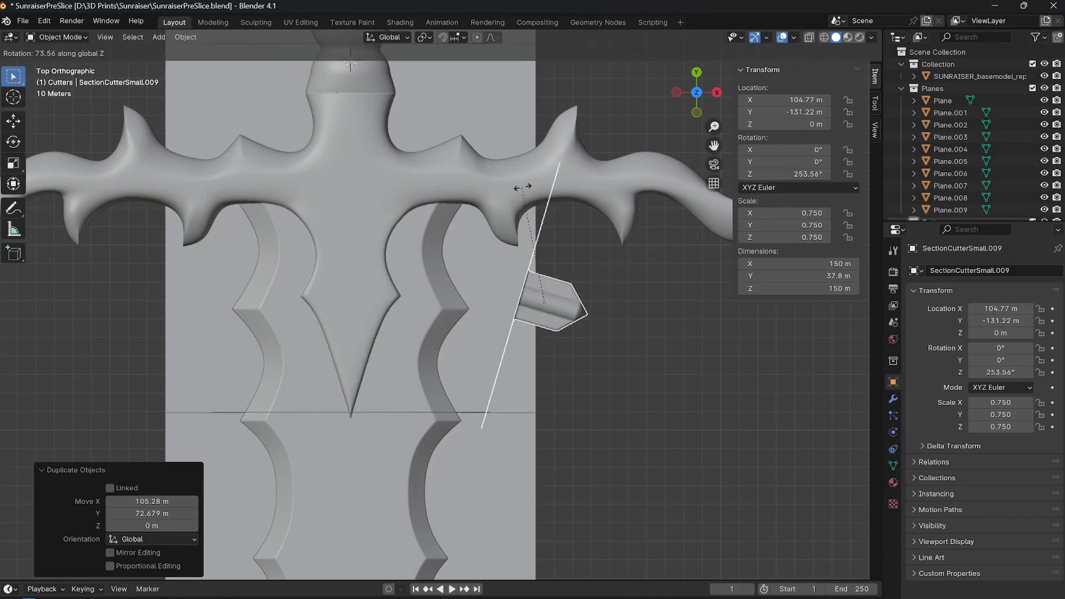
{"action": "type", "text": "90"}
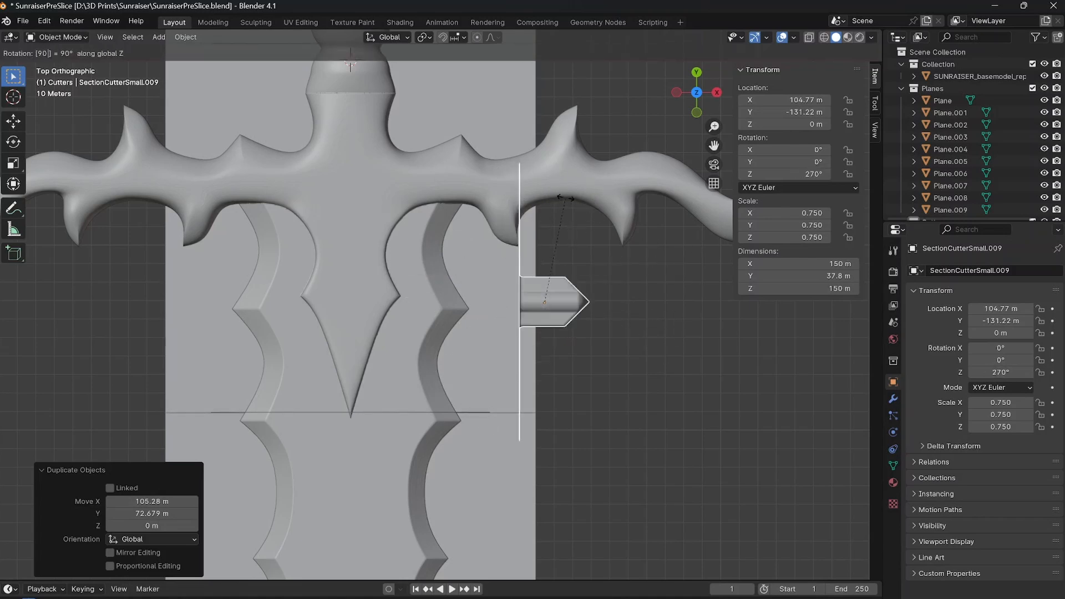
{"action": "key", "text": "Return"}
{"action": "middle_click_drag", "start_coordinate": [602, 291], "coordinate": [581, 406], "text": "shift"}
{"action": "key", "text": "g"}
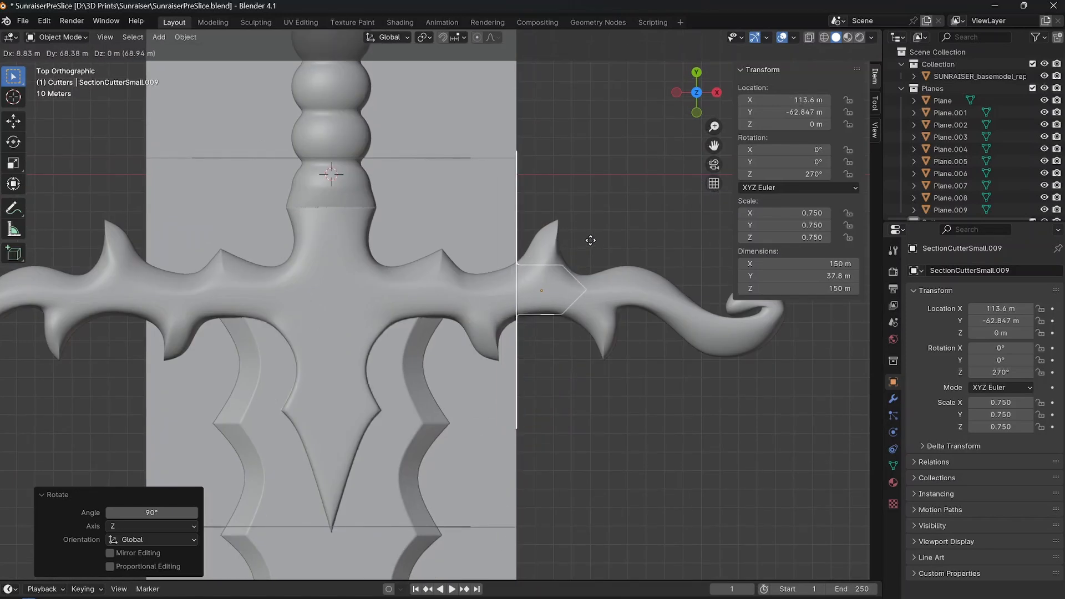
{"action": "left_click", "coordinate": [589, 239]}
{"action": "scroll", "coordinate": [626, 295], "scroll_direction": "up", "scroll_amount": 5}
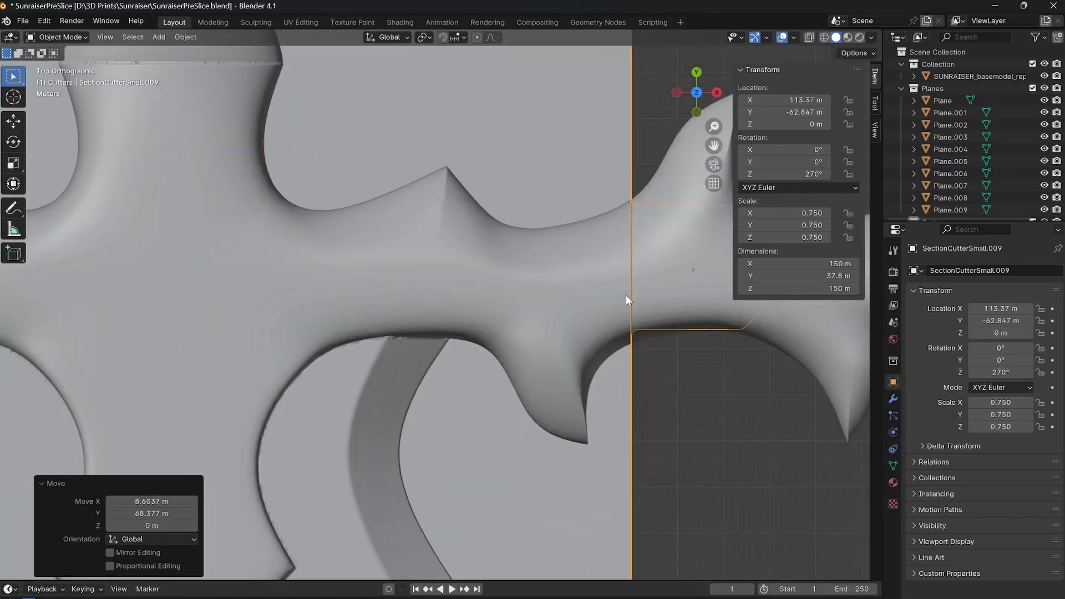
{"action": "scroll", "coordinate": [626, 295], "scroll_direction": "down", "scroll_amount": 5}
Hide the sword model and examine the shape of the crossguard cutter's disc and peg.
{"action": "middle_click_drag", "start_coordinate": [571, 299], "coordinate": [450, 279]}
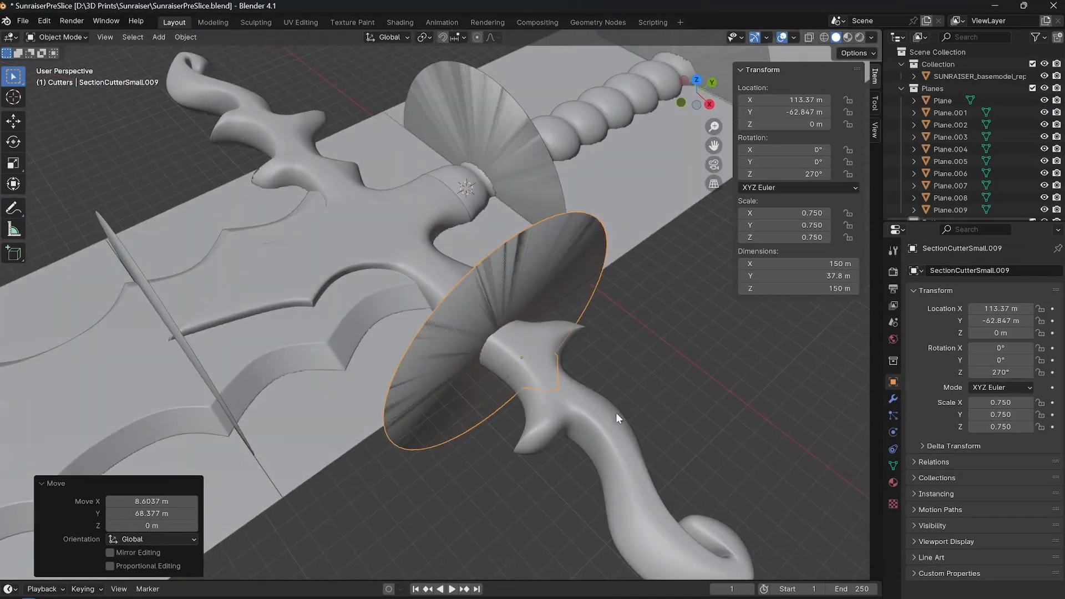
{"action": "left_click", "coordinate": [615, 413]}
{"action": "left_click", "coordinate": [1044, 77]}
{"action": "scroll", "coordinate": [571, 369], "scroll_direction": "up", "scroll_amount": 5}
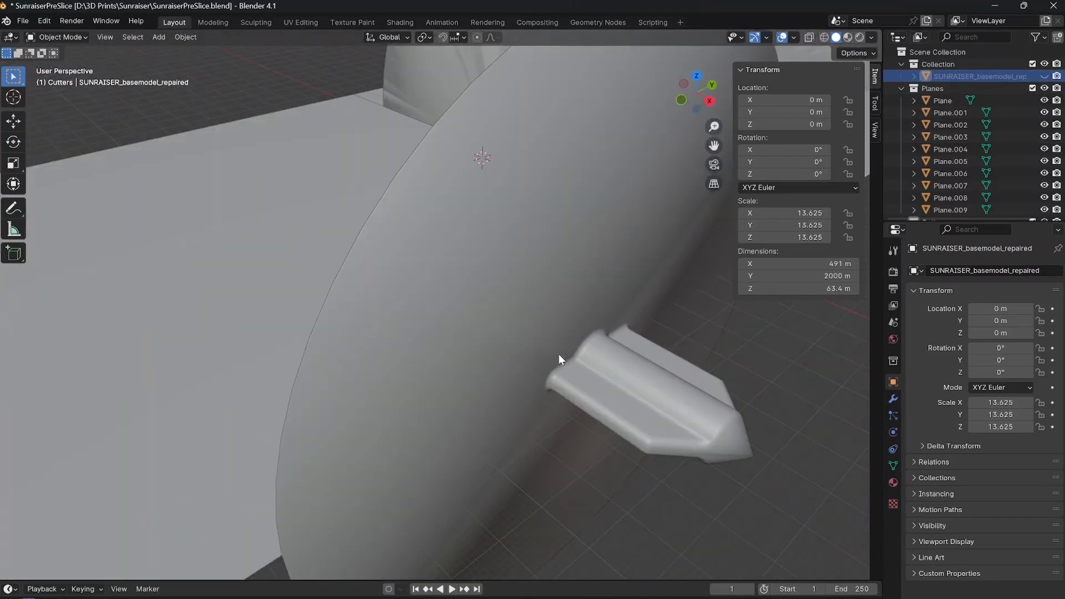
{"action": "middle_click_drag", "start_coordinate": [546, 398], "coordinate": [511, 375]}
{"action": "scroll", "coordinate": [516, 374], "scroll_direction": "down", "scroll_amount": 3}
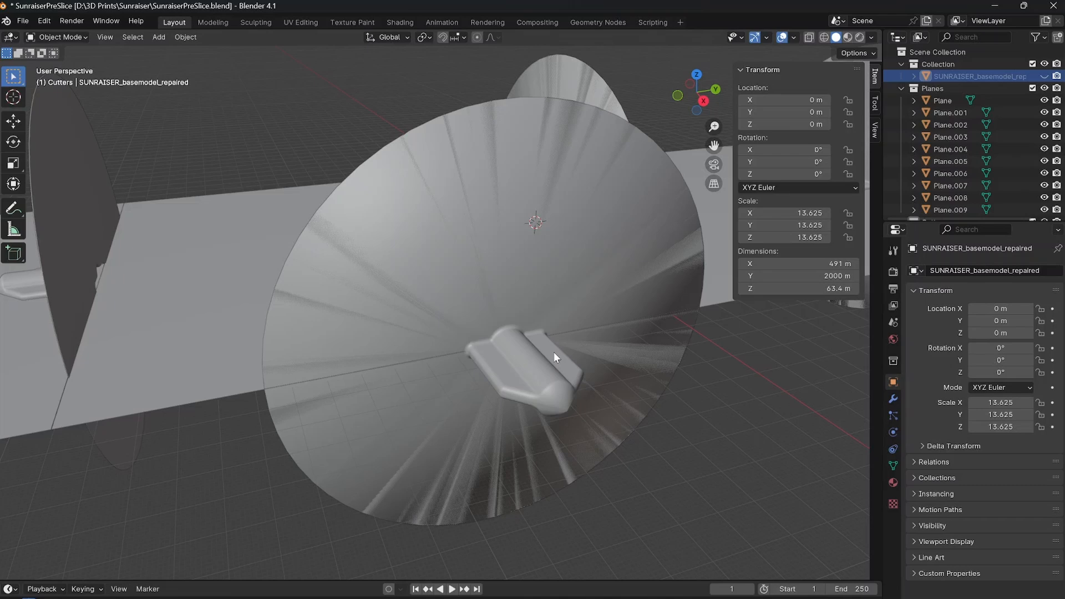
{"action": "middle_click_drag", "start_coordinate": [445, 279], "coordinate": [406, 358]}
Show the sword model again and examine how the cutter crosses the crossguard arm from several angles.
{"action": "left_click", "coordinate": [438, 428]}
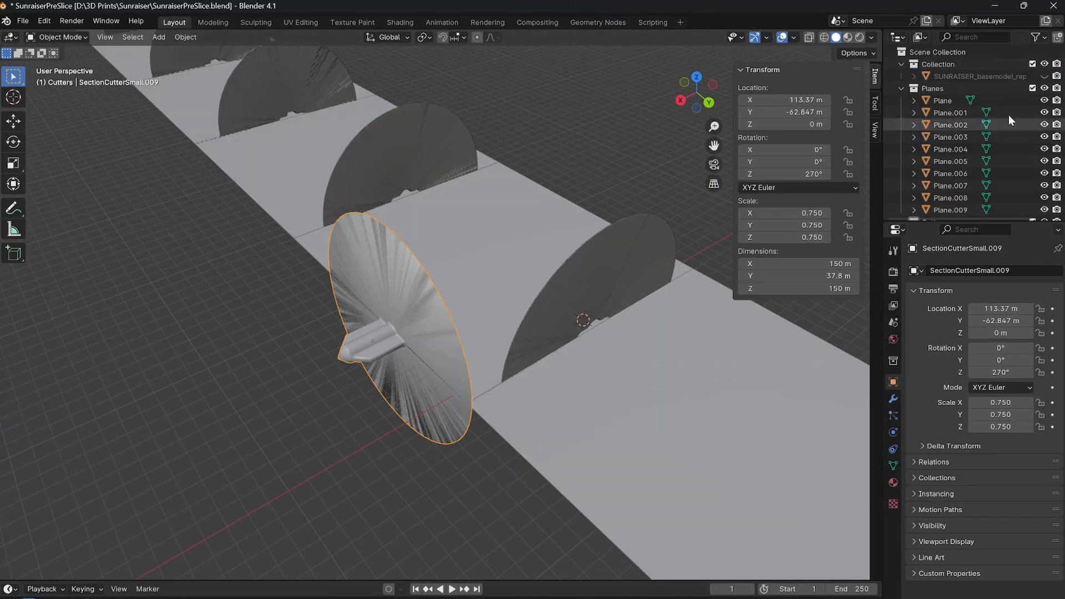
{"action": "left_click", "coordinate": [1044, 76]}
{"action": "middle_click_drag", "start_coordinate": [284, 259], "coordinate": [468, 258]}
{"action": "left_click", "coordinate": [437, 241]}
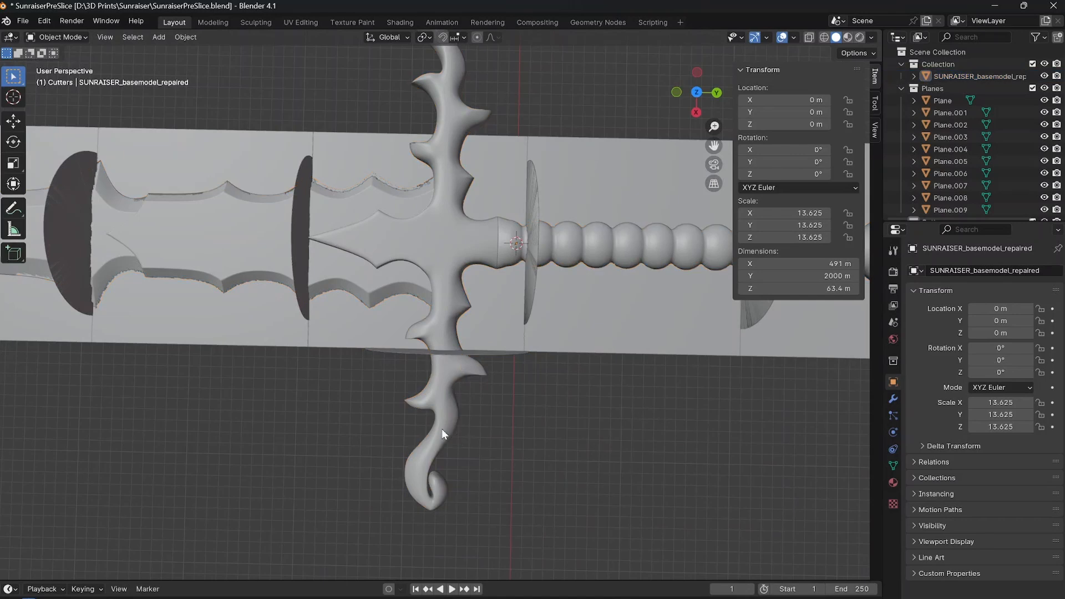
{"action": "middle_click_drag", "start_coordinate": [442, 431], "coordinate": [439, 387]}
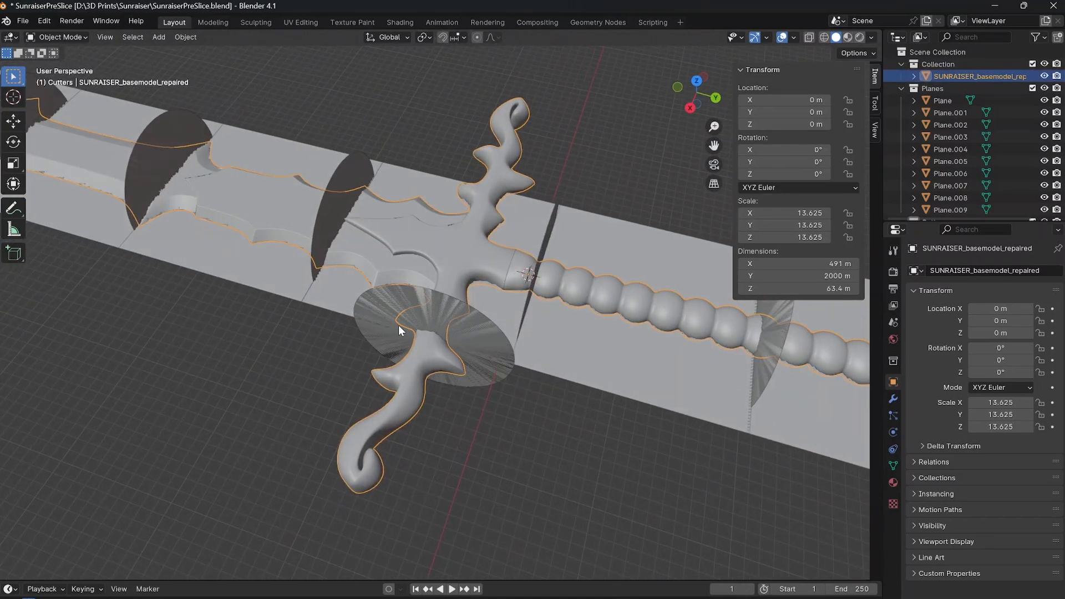
{"action": "middle_click_drag", "start_coordinate": [430, 341], "coordinate": [563, 387]}
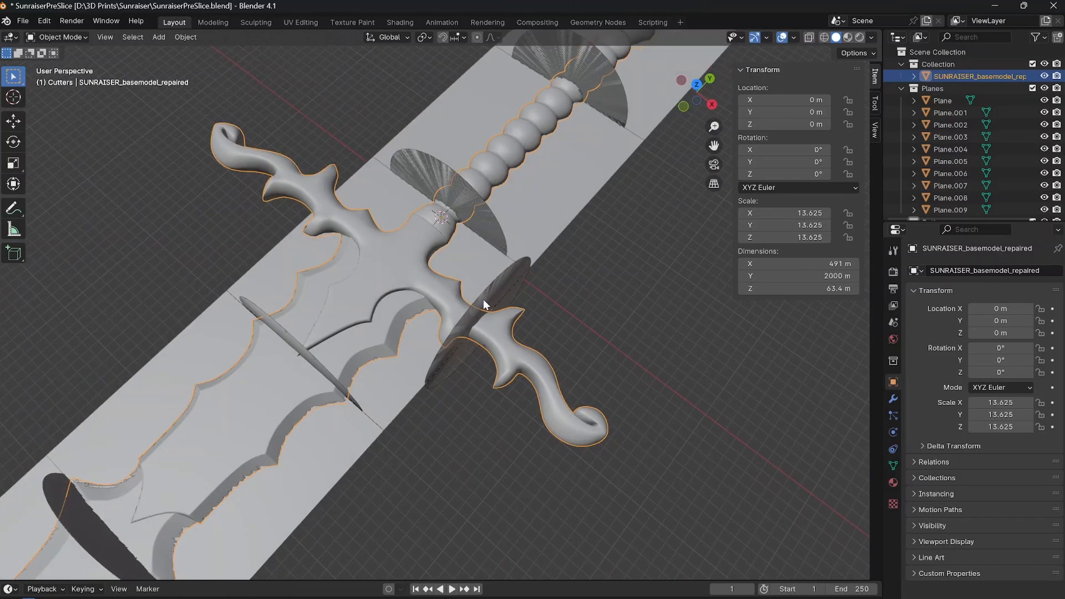
Scale the crossguard cutter by 0.8 to fit the arm and realign it along X with the plane's edge at about X 110.6 m.
{"action": "left_click", "coordinate": [484, 299]}
{"action": "middle_click_drag", "start_coordinate": [484, 300], "coordinate": [566, 352]}
{"action": "key", "text": "KP_7"}
{"action": "scroll", "coordinate": [557, 304], "scroll_direction": "up", "scroll_amount": 5}
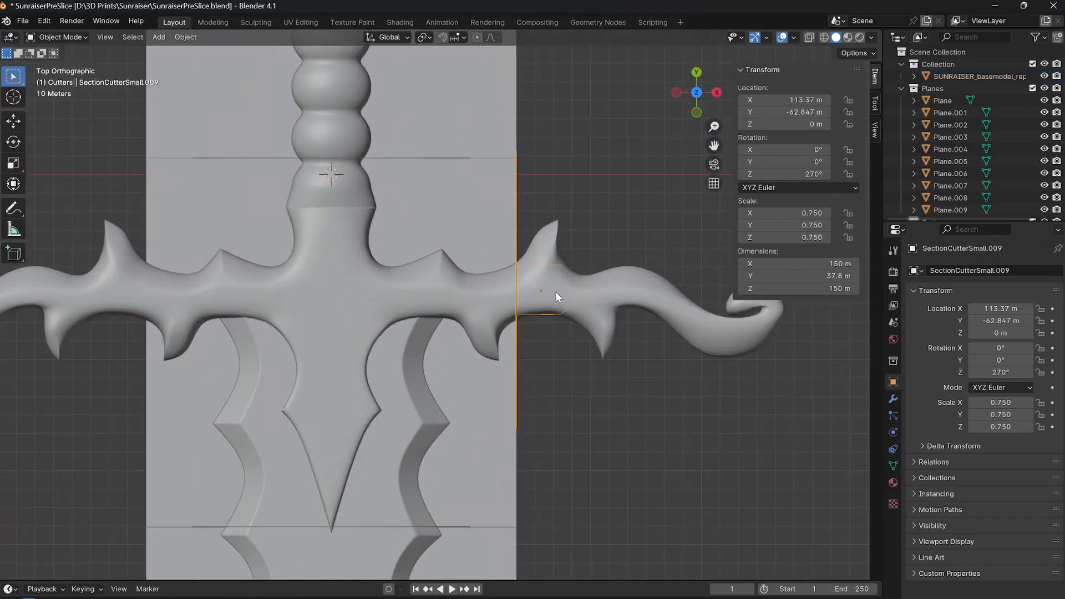
{"action": "middle_click_drag", "start_coordinate": [617, 304], "coordinate": [521, 293], "text": "shift"}
{"action": "scroll", "coordinate": [517, 294], "scroll_direction": "up", "scroll_amount": 3}
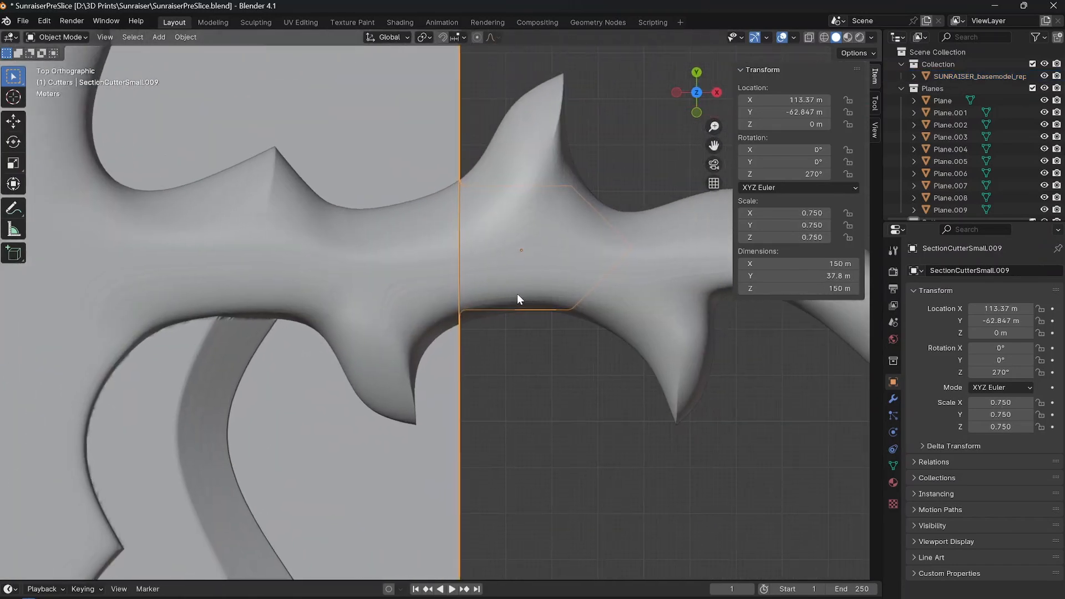
{"action": "key", "text": "s"}
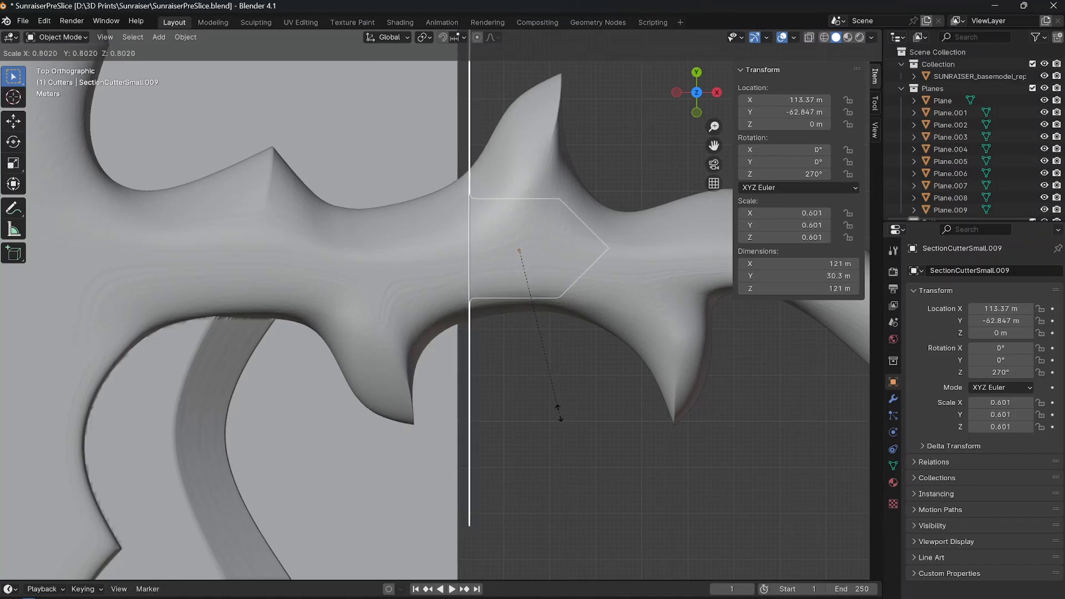
{"action": "left_click", "coordinate": [559, 416]}
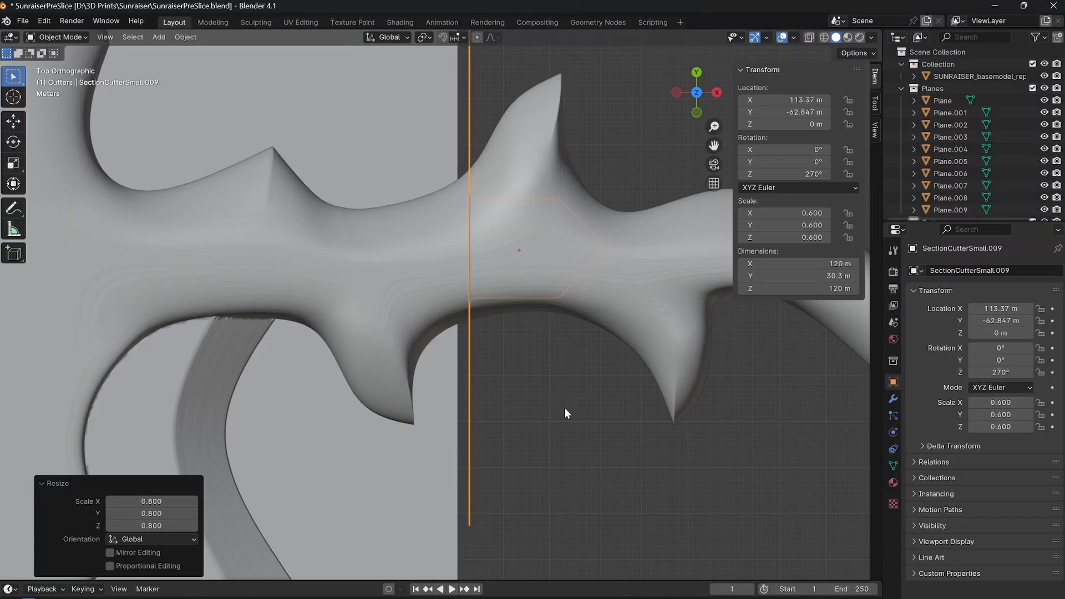
{"action": "key", "text": "g"}
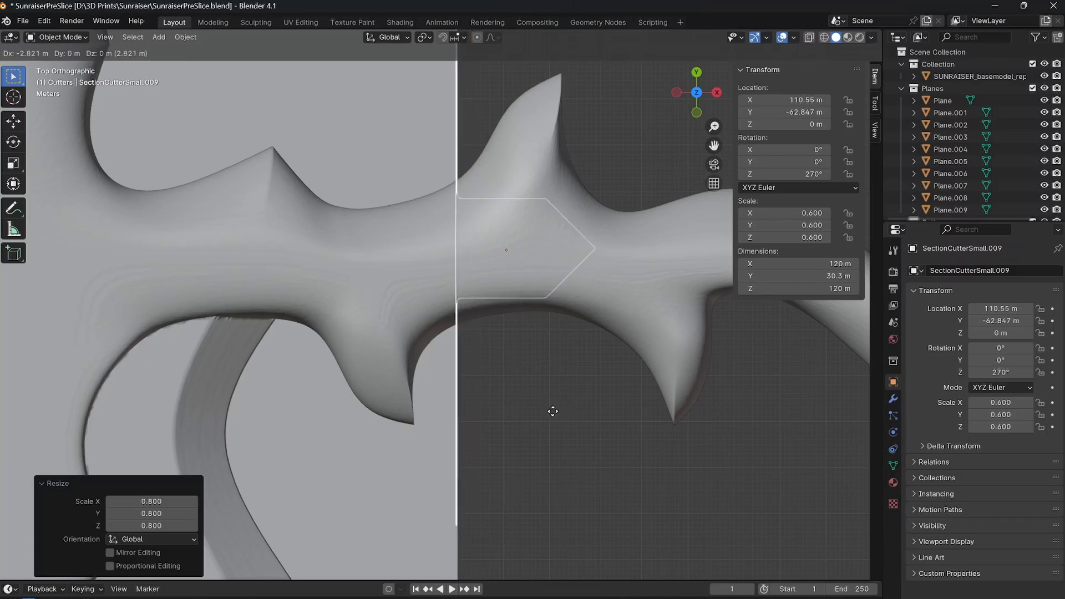
{"action": "left_click", "coordinate": [561, 396]}
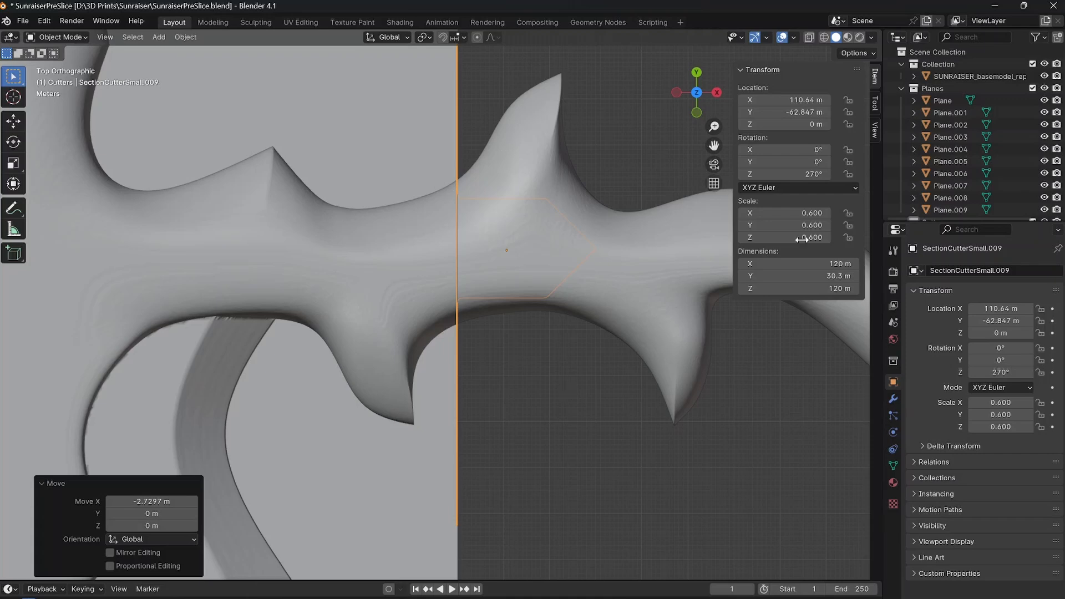
Duplicate the resized cutter across to the opposite crossguard arm, at about X -97 m, Y -60.8 m.
{"action": "scroll", "coordinate": [554, 305], "scroll_direction": "down", "scroll_amount": 3}
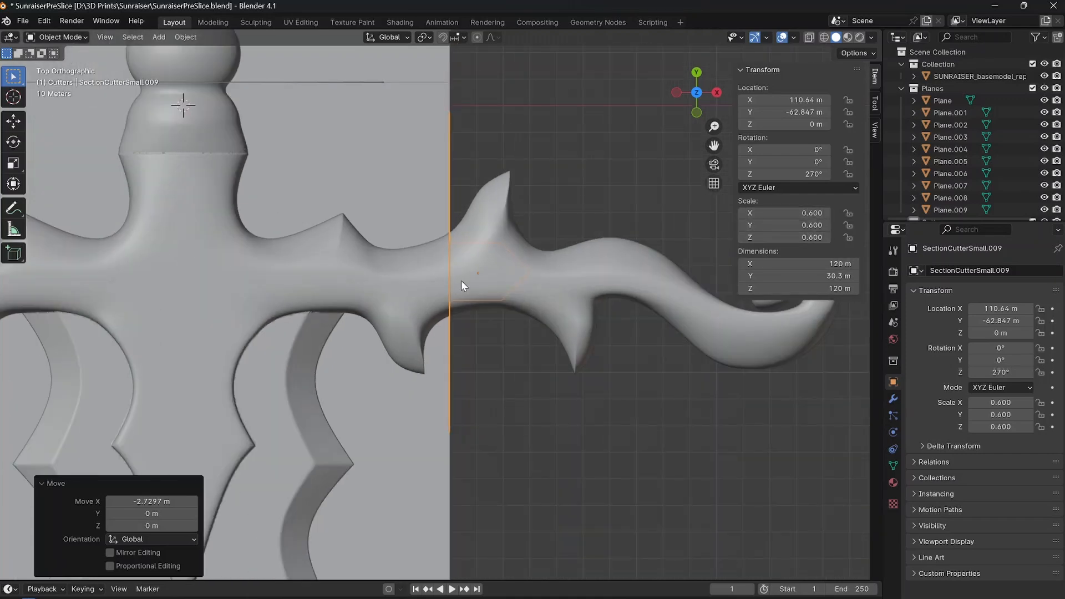
{"action": "scroll", "coordinate": [483, 349], "scroll_direction": "down", "scroll_amount": 2}
{"action": "middle_click_drag", "start_coordinate": [403, 352], "coordinate": [515, 354], "text": "shift"}
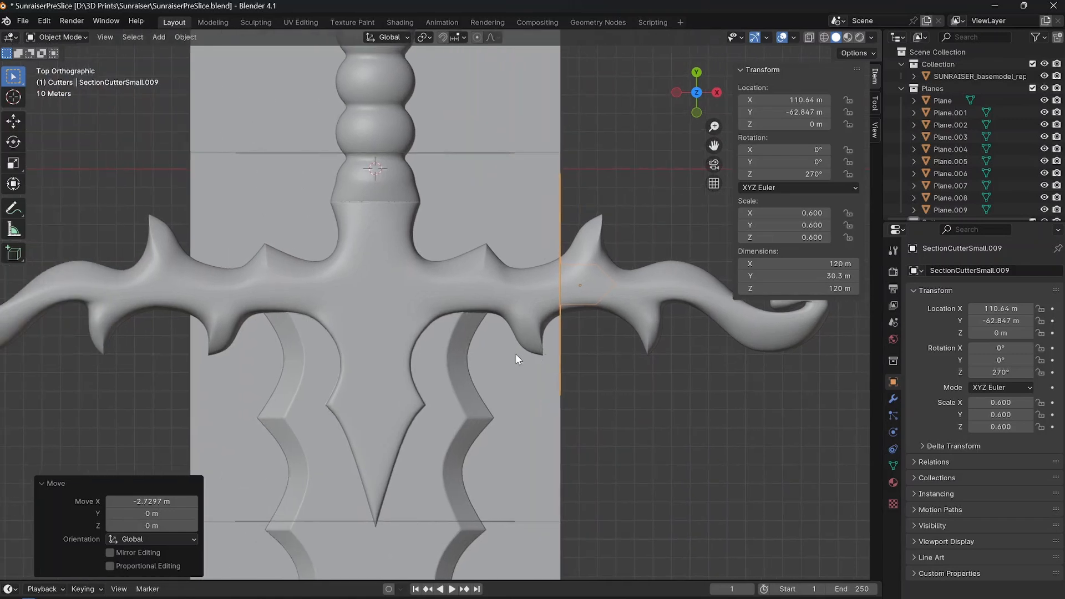
{"action": "key", "text": "shift+d"}
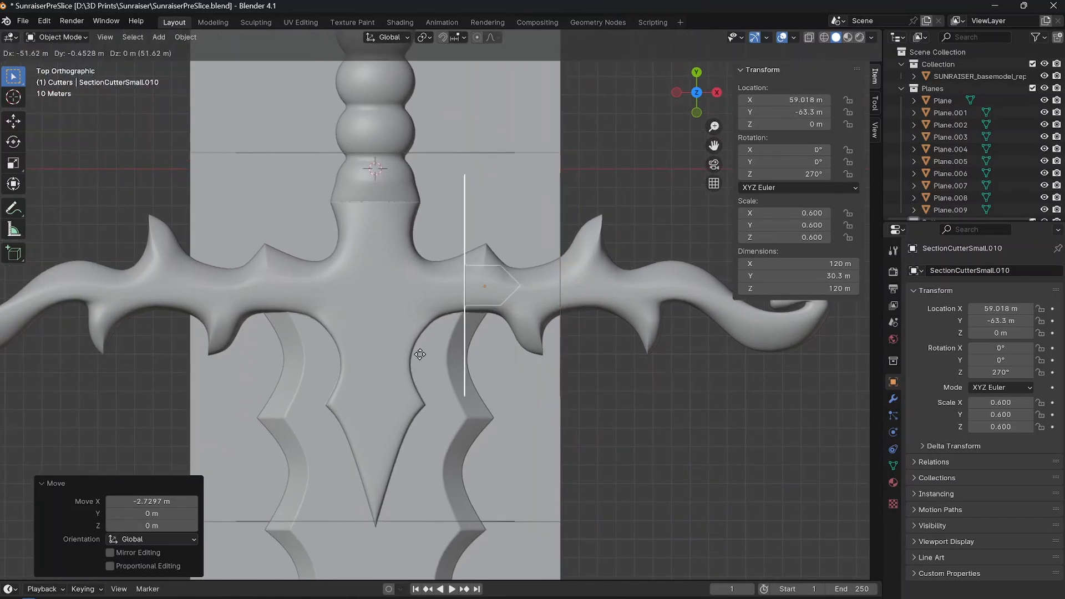
{"action": "left_click", "coordinate": [132, 355]}
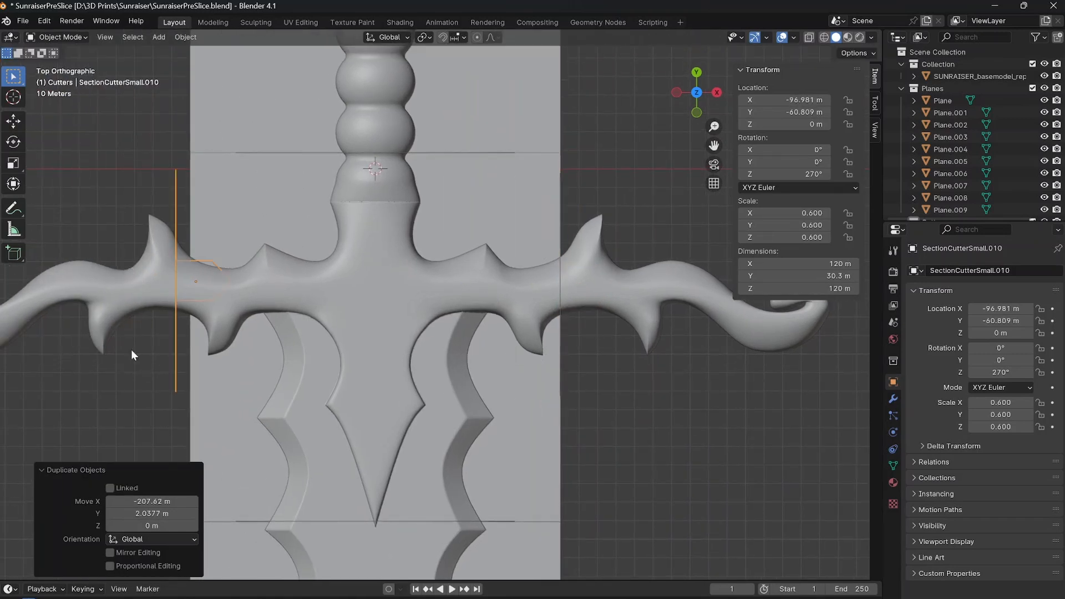
Rotate the copied cutter 180° about Z and align it with the reference plane's edge at about X -110.7 m, Y -60.5 m.
{"action": "type", "text": "rz1"}
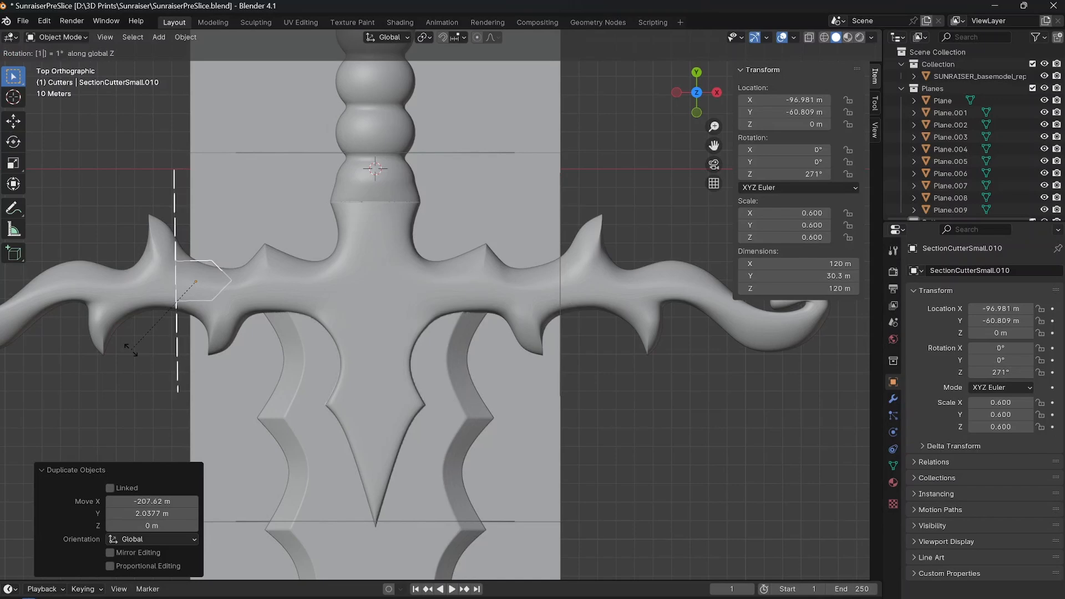
{"action": "type", "text": "80"}
{"action": "key", "text": "Return"}
{"action": "scroll", "coordinate": [226, 330], "scroll_direction": "up", "scroll_amount": 3}
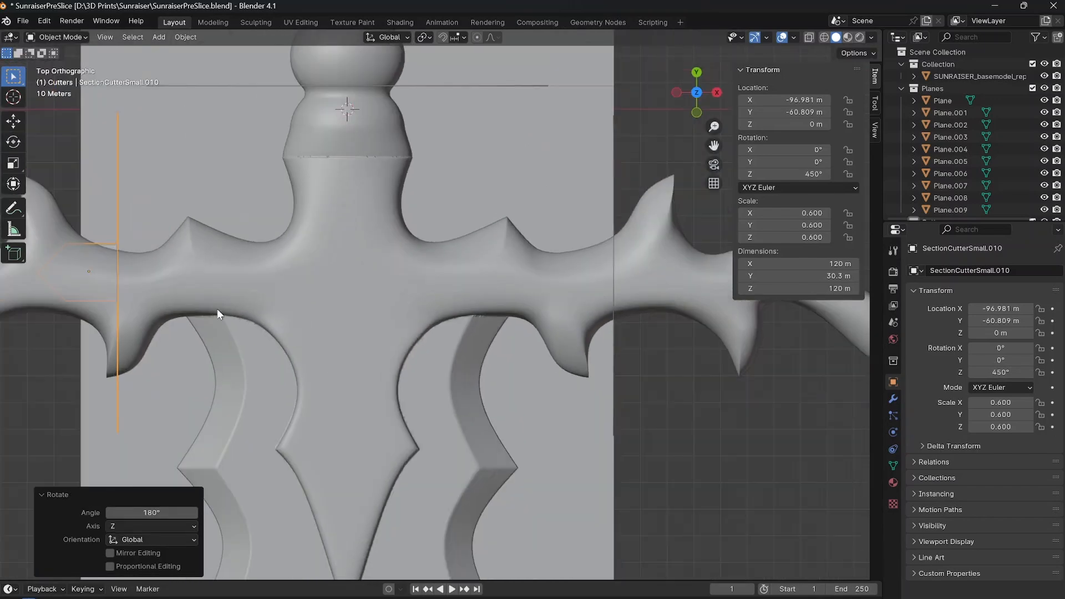
{"action": "middle_click_drag", "start_coordinate": [181, 312], "coordinate": [457, 323], "text": "shift"}
{"action": "key", "text": "g"}
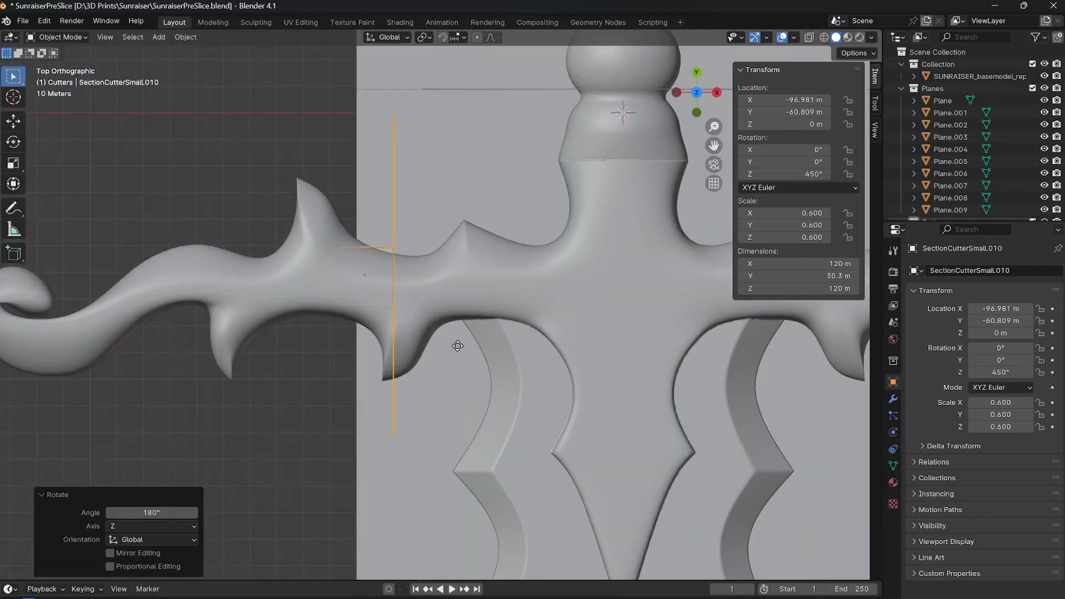
{"action": "left_click", "coordinate": [421, 345]}
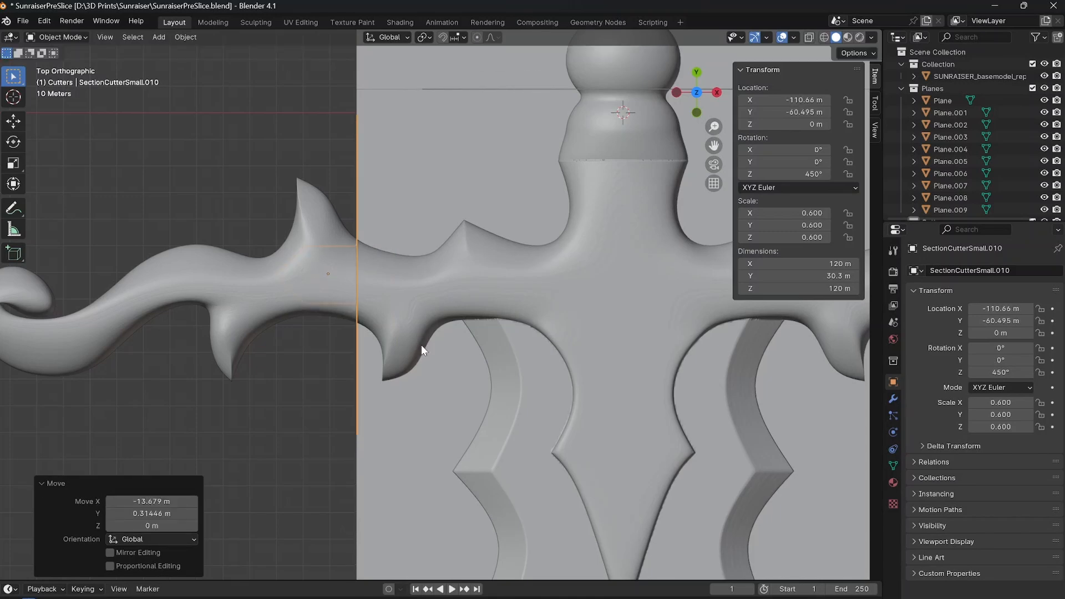
Examine the placed section cutters along the whole sword and on both crossguard arms from several angles.
{"action": "scroll", "coordinate": [421, 344], "scroll_direction": "down", "scroll_amount": 6}
{"action": "middle_click_drag", "start_coordinate": [543, 361], "coordinate": [498, 269]}
{"action": "scroll", "coordinate": [498, 270], "scroll_direction": "down", "scroll_amount": 1}
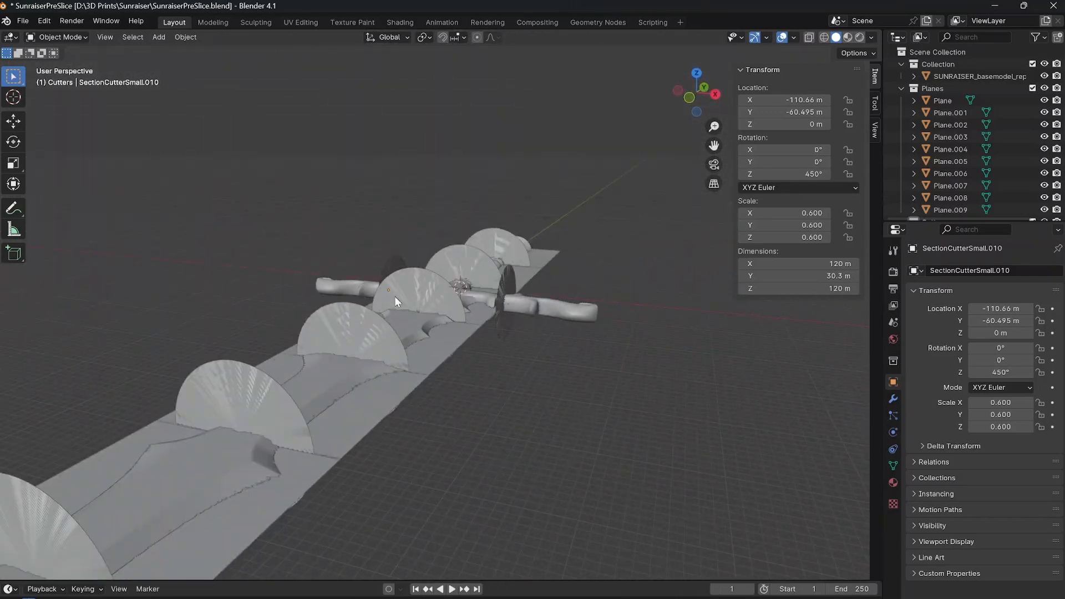
{"action": "scroll", "coordinate": [395, 296], "scroll_direction": "down", "scroll_amount": 6}
{"action": "scroll", "coordinate": [384, 300], "scroll_direction": "up", "scroll_amount": 6}
{"action": "middle_click_drag", "start_coordinate": [465, 304], "coordinate": [336, 314]}
{"action": "scroll", "coordinate": [336, 314], "scroll_direction": "down", "scroll_amount": 2}
{"action": "middle_click_drag", "start_coordinate": [400, 329], "coordinate": [254, 152]}
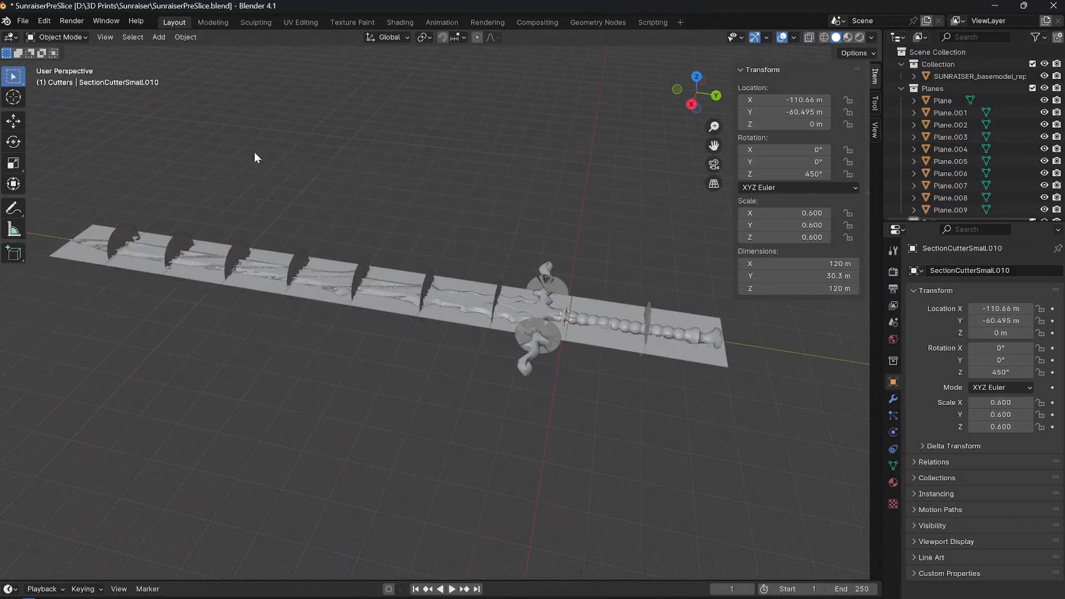
Import the STL file 5_16RodChannelShape.stl from the D:\Gaming\Assets folder.
{"action": "left_click", "coordinate": [23, 21]}
{"action": "mouse_move", "coordinate": [66, 192]}
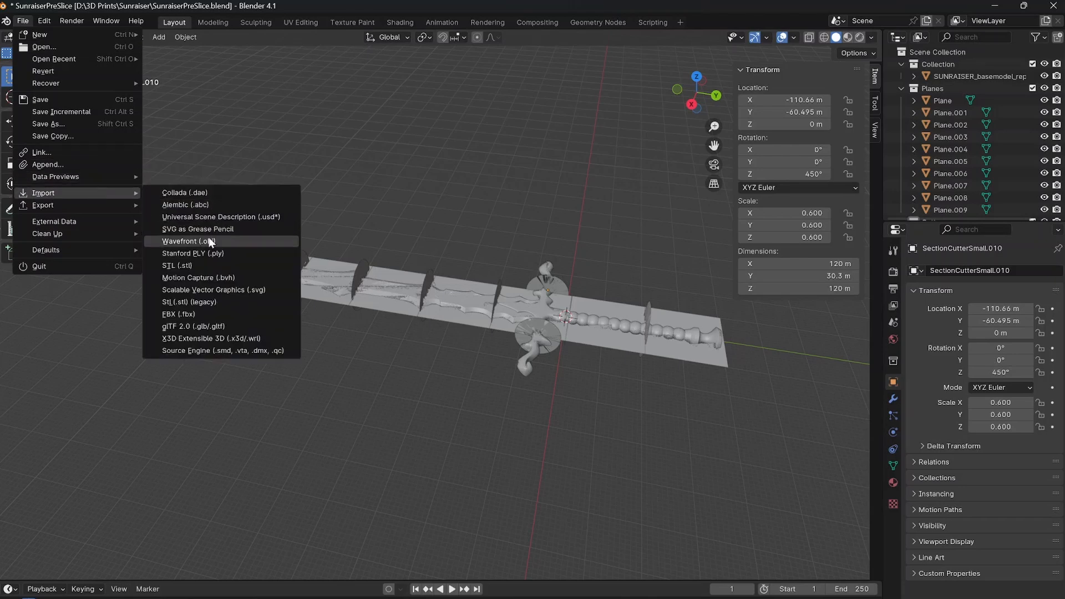
{"action": "left_click", "coordinate": [201, 267]}
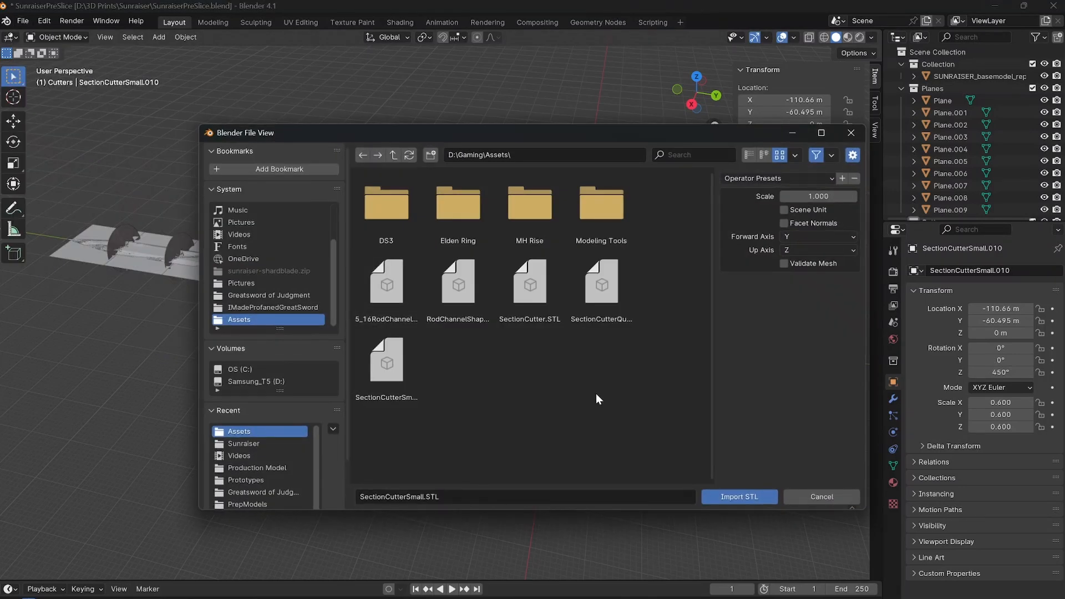
{"action": "left_click", "coordinate": [397, 295]}
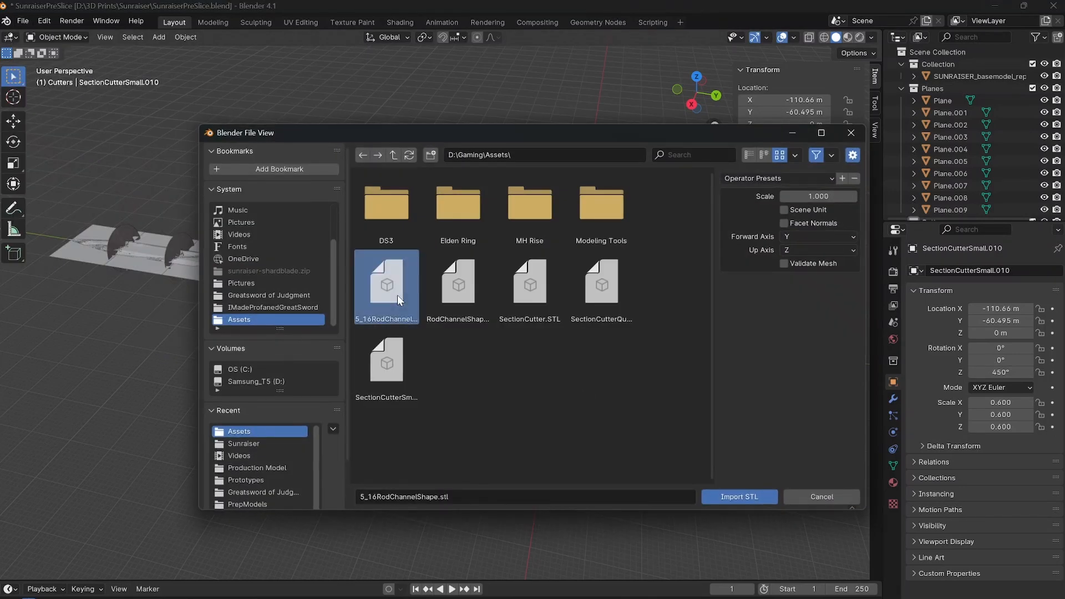
{"action": "left_click", "coordinate": [734, 495]}
Move the imported rod channel along Y by about -462.2 m so it runs inside the sword from pommel to blade tip.
{"action": "scroll", "coordinate": [588, 430], "scroll_direction": "down", "scroll_amount": 3}
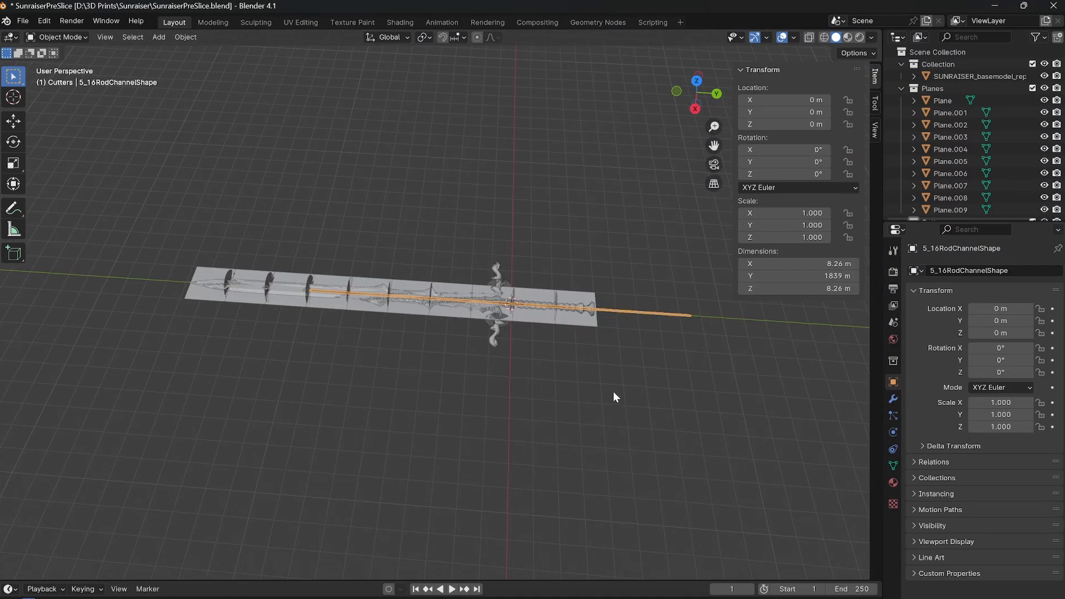
{"action": "middle_click_drag", "start_coordinate": [710, 394], "coordinate": [547, 368], "text": "shift"}
{"action": "scroll", "coordinate": [389, 373], "scroll_direction": "up", "scroll_amount": 4}
{"action": "scroll", "coordinate": [371, 374], "scroll_direction": "down", "scroll_amount": 2}
{"action": "middle_click_drag", "start_coordinate": [360, 374], "coordinate": [325, 382], "text": "shift"}
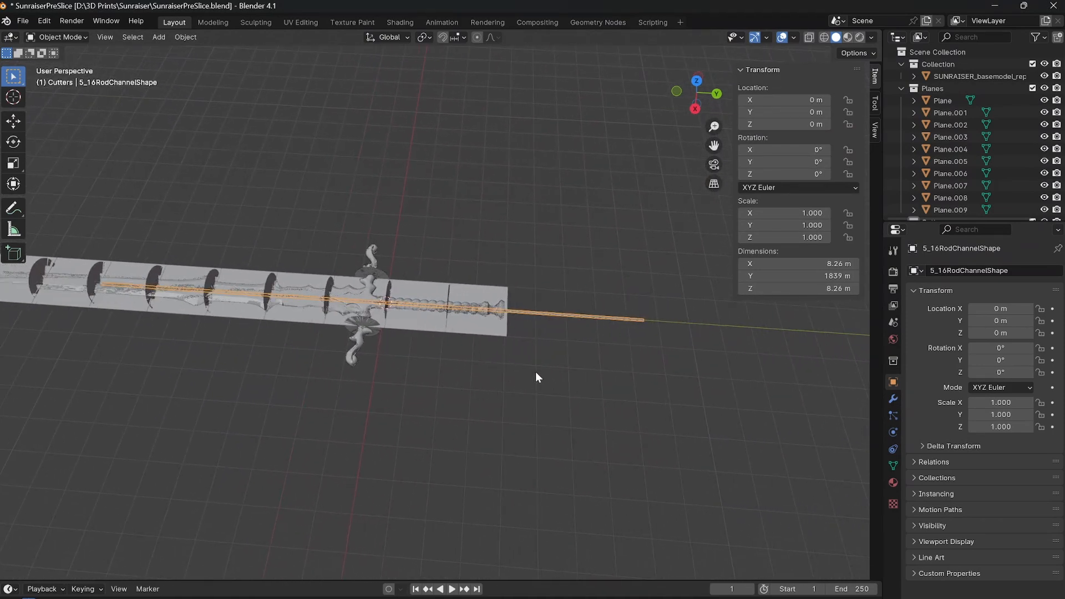
{"action": "middle_click_drag", "start_coordinate": [614, 335], "coordinate": [621, 252]}
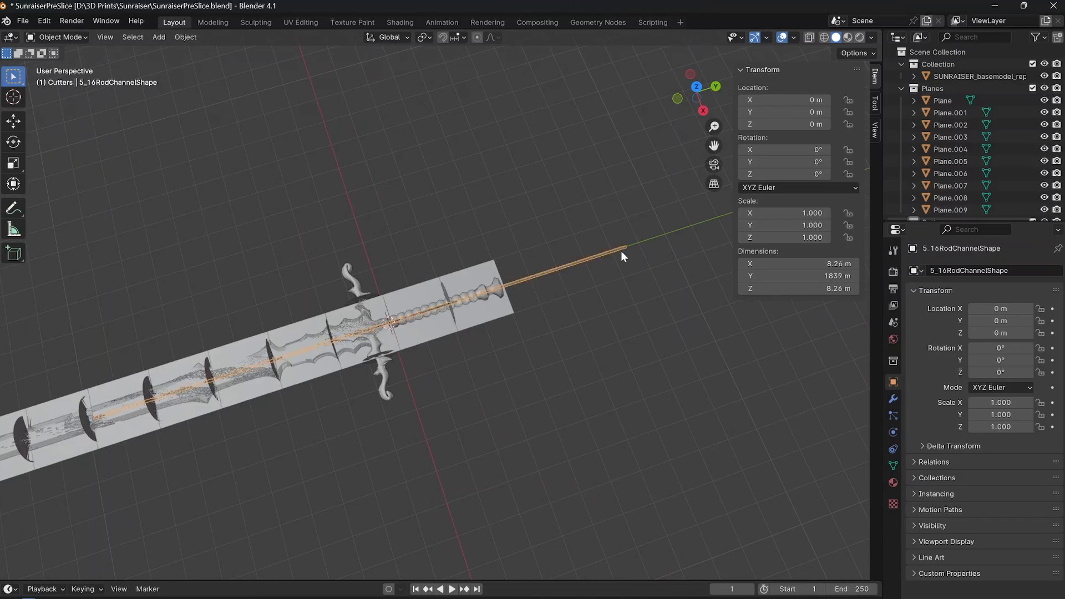
{"action": "key", "text": "KP_7"}
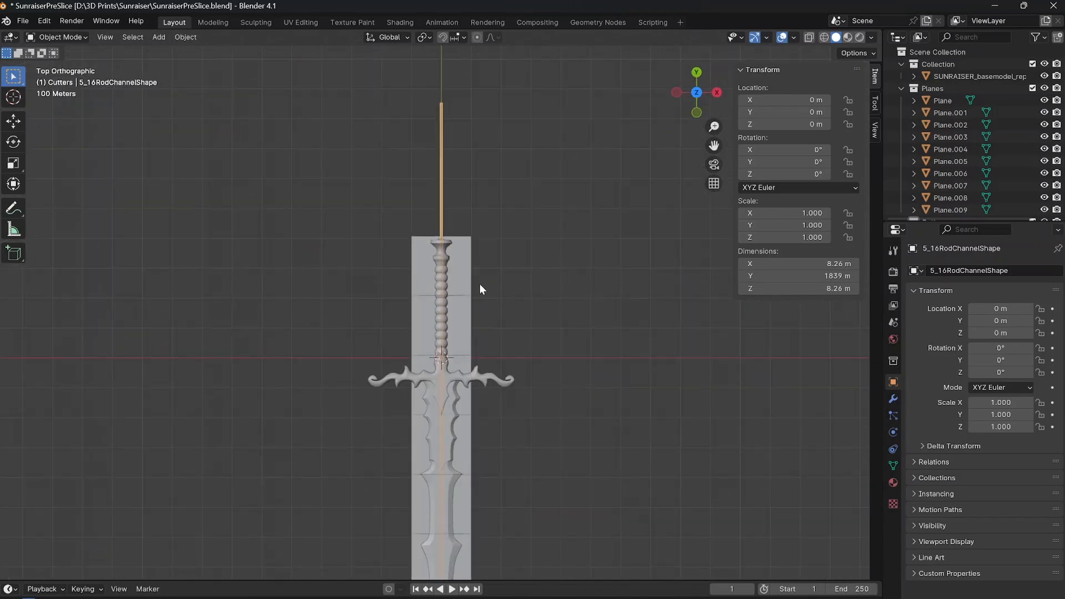
{"action": "middle_click_drag", "start_coordinate": [479, 284], "coordinate": [464, 165], "text": "shift"}
{"action": "scroll", "coordinate": [468, 375], "scroll_direction": "down", "scroll_amount": 2}
{"action": "middle_click_drag", "start_coordinate": [468, 375], "coordinate": [479, 268], "text": "shift"}
{"action": "scroll", "coordinate": [479, 268], "scroll_direction": "down", "scroll_amount": 2}
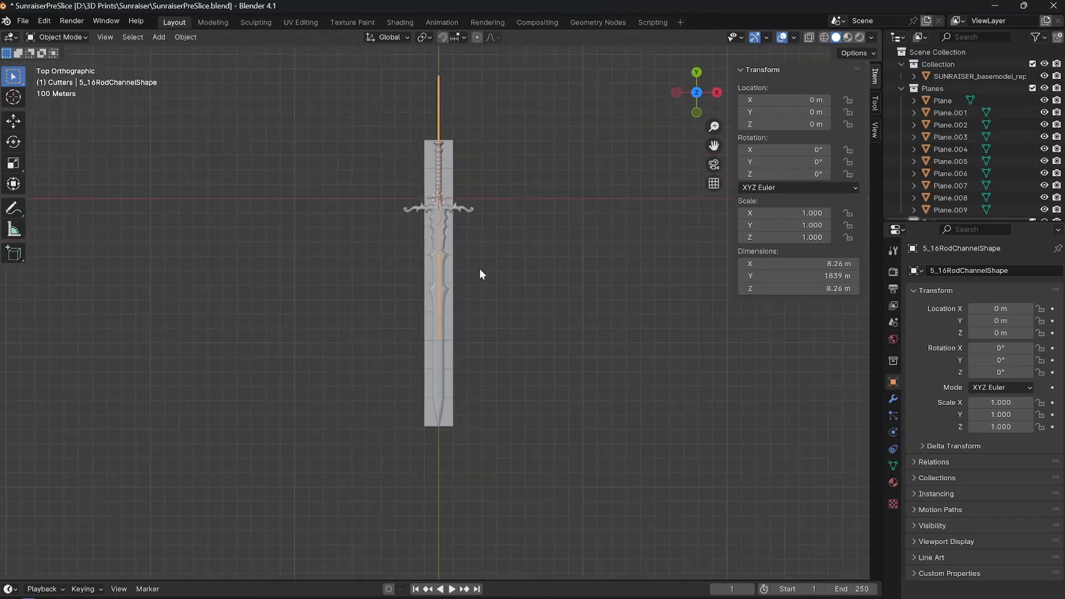
{"action": "key", "text": "g"}
{"action": "key", "text": "y"}
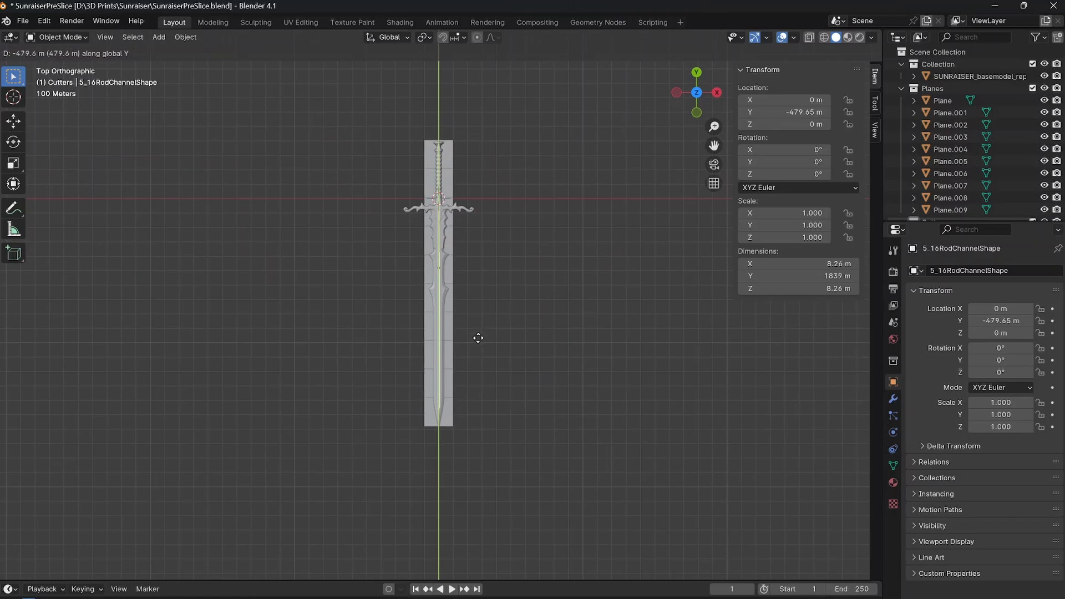
{"action": "left_click", "coordinate": [478, 340]}
Examine how far the rod channel reaches into the pommel and handle from several angles.
{"action": "scroll", "coordinate": [594, 219], "scroll_direction": "up", "scroll_amount": 6}
{"action": "middle_click_drag", "start_coordinate": [478, 340], "coordinate": [419, 272]}
{"action": "scroll", "coordinate": [482, 281], "scroll_direction": "up", "scroll_amount": 4}
{"action": "scroll", "coordinate": [398, 282], "scroll_direction": "up", "scroll_amount": 4}
{"action": "middle_click_drag", "start_coordinate": [481, 281], "coordinate": [358, 247], "text": "shift"}
{"action": "middle_click_drag", "start_coordinate": [358, 247], "coordinate": [440, 271], "text": "shift"}
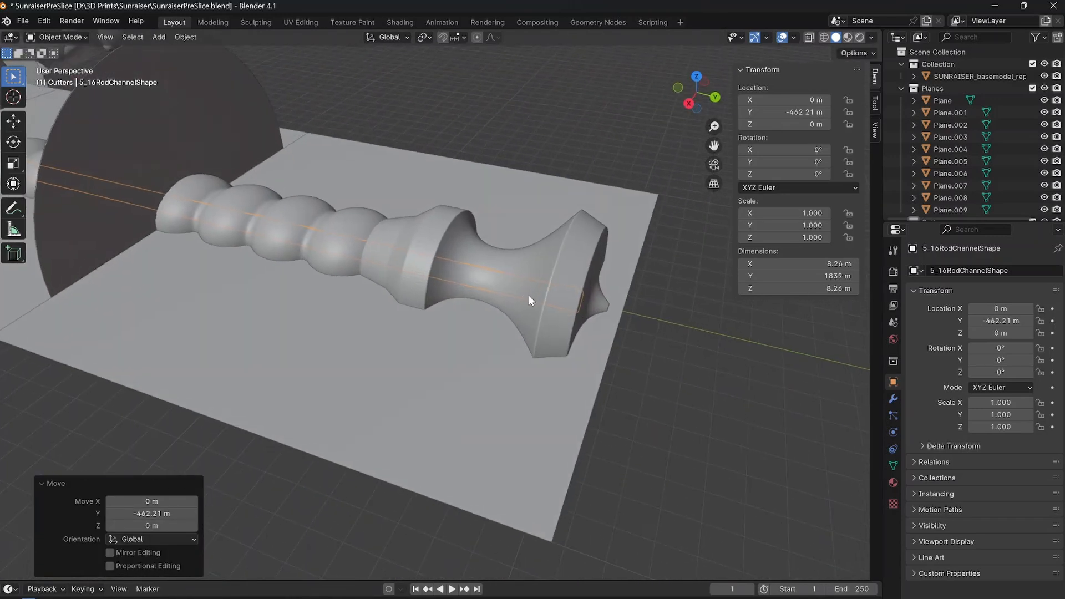
{"action": "middle_click_drag", "start_coordinate": [528, 298], "coordinate": [500, 273]}
{"action": "scroll", "coordinate": [396, 349], "scroll_direction": "up", "scroll_amount": 3}
{"action": "scroll", "coordinate": [349, 308], "scroll_direction": "up", "scroll_amount": 5}
{"action": "scroll", "coordinate": [349, 305], "scroll_direction": "down", "scroll_amount": 2}
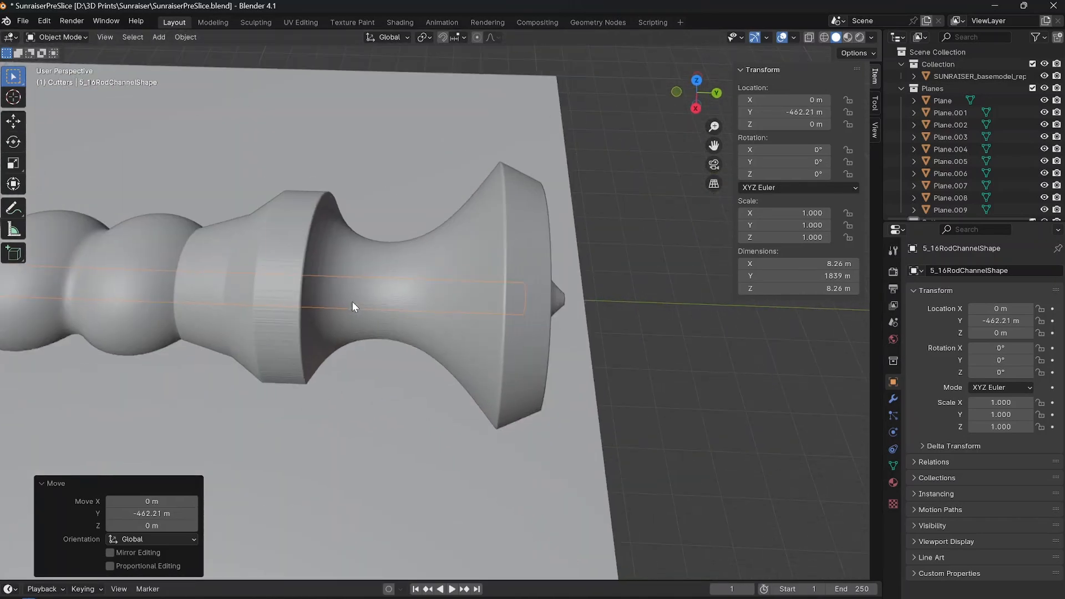
{"action": "scroll", "coordinate": [352, 307], "scroll_direction": "down", "scroll_amount": 5}
{"action": "middle_click_drag", "start_coordinate": [379, 307], "coordinate": [425, 321]}
{"action": "scroll", "coordinate": [425, 320], "scroll_direction": "up", "scroll_amount": 3}
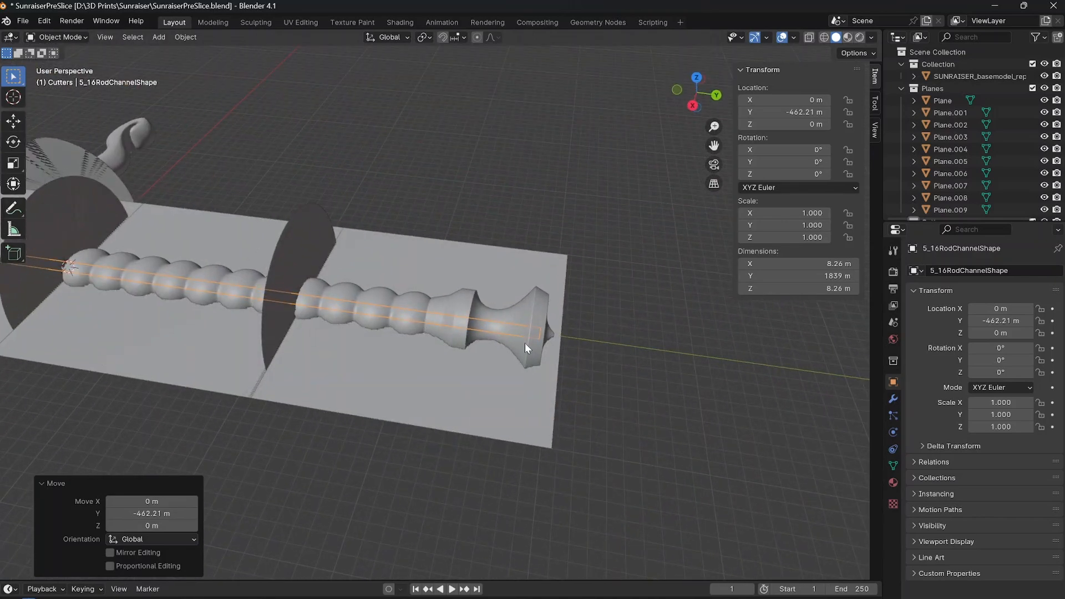
{"action": "middle_click_drag", "start_coordinate": [525, 343], "coordinate": [368, 311]}
Check the rod channel's pointed end against the blade thickness near the tip in the right side view.
{"action": "key", "text": "KP_3"}
{"action": "middle_click_drag", "start_coordinate": [351, 368], "coordinate": [407, 270], "text": "shift"}
{"action": "scroll", "coordinate": [408, 269], "scroll_direction": "up", "scroll_amount": 2}
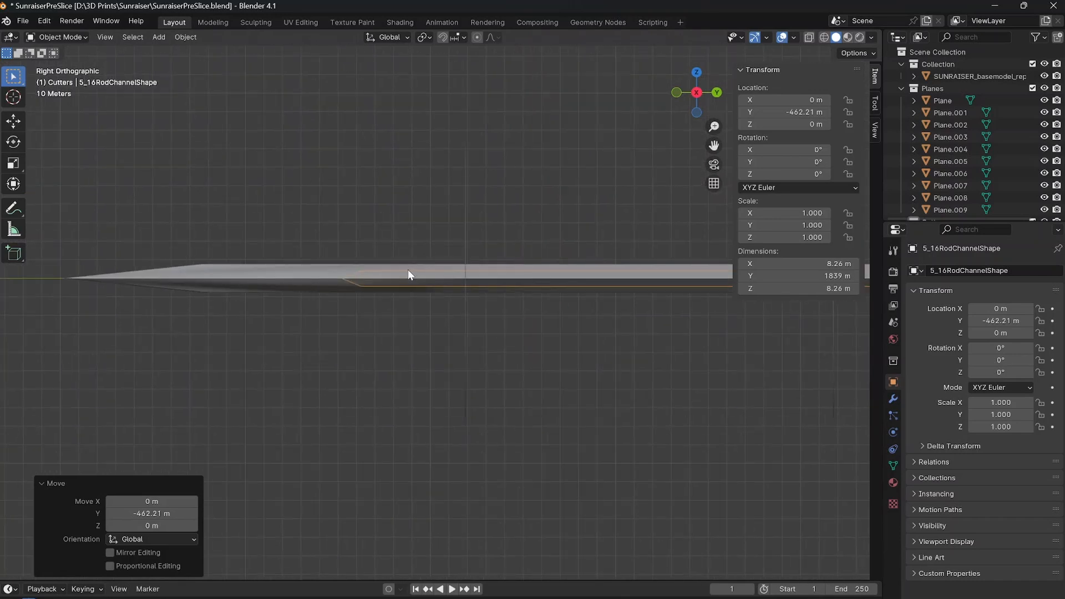
{"action": "middle_click_drag", "start_coordinate": [299, 267], "coordinate": [335, 293], "text": "shift"}
{"action": "scroll", "coordinate": [335, 293], "scroll_direction": "up", "scroll_amount": 10}
{"action": "scroll", "coordinate": [155, 330], "scroll_direction": "down", "scroll_amount": 2}
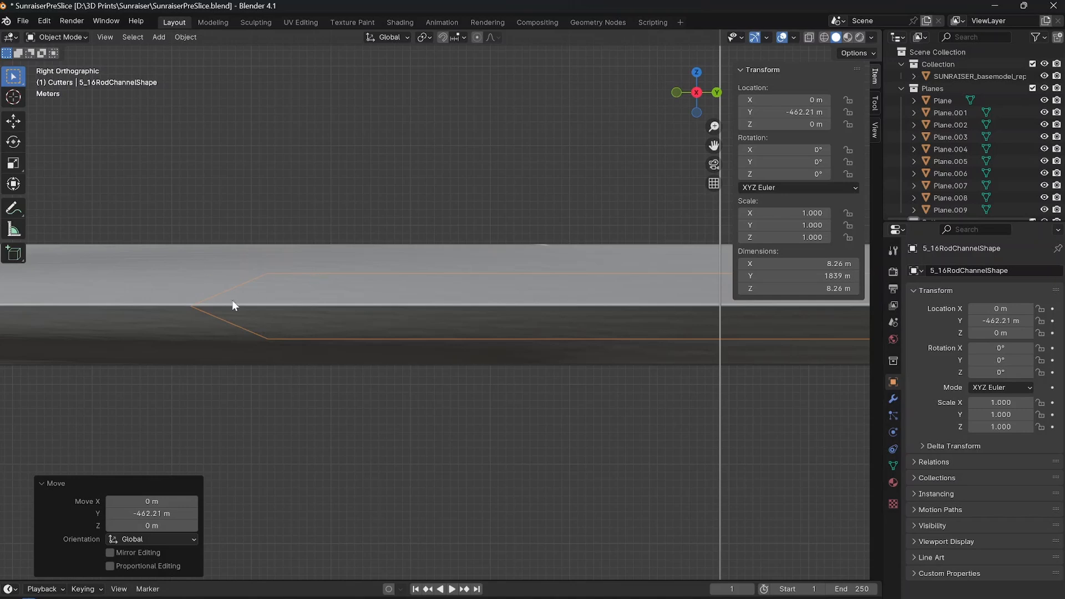
{"action": "scroll", "coordinate": [461, 308], "scroll_direction": "down", "scroll_amount": 12}
{"action": "middle_click_drag", "start_coordinate": [764, 335], "coordinate": [621, 344]}
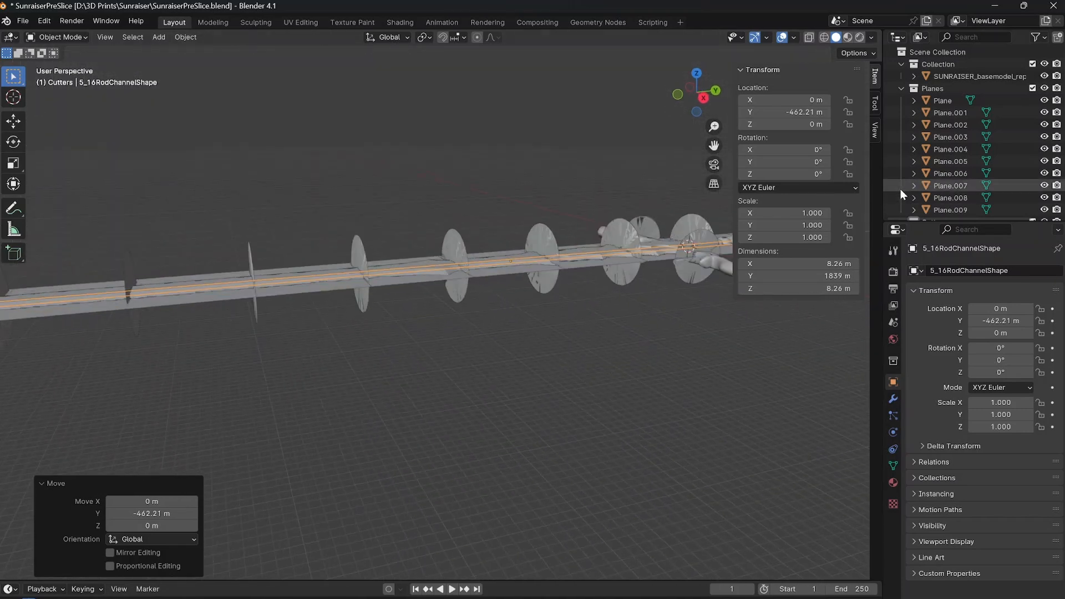
Hide the sword base model to expose the rod channel and section cutters, and clear the selection.
{"action": "left_click", "coordinate": [1044, 76]}
{"action": "middle_click_drag", "start_coordinate": [463, 314], "coordinate": [466, 322]}
{"action": "left_click", "coordinate": [471, 325]}
{"action": "scroll", "coordinate": [466, 326], "scroll_direction": "up", "scroll_amount": 10}
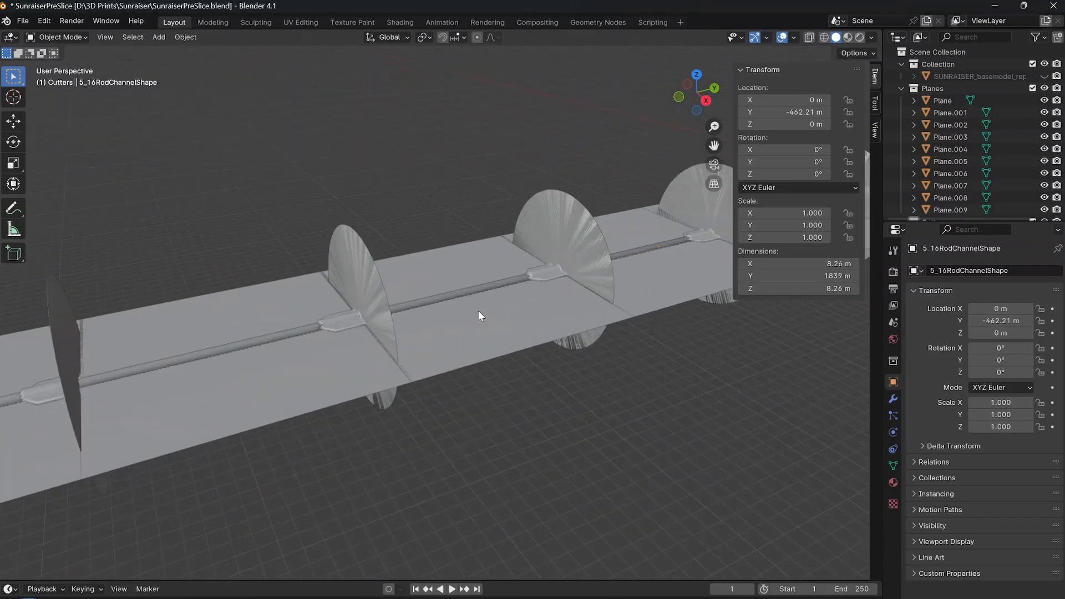
{"action": "middle_click_drag", "start_coordinate": [501, 254], "coordinate": [491, 279]}
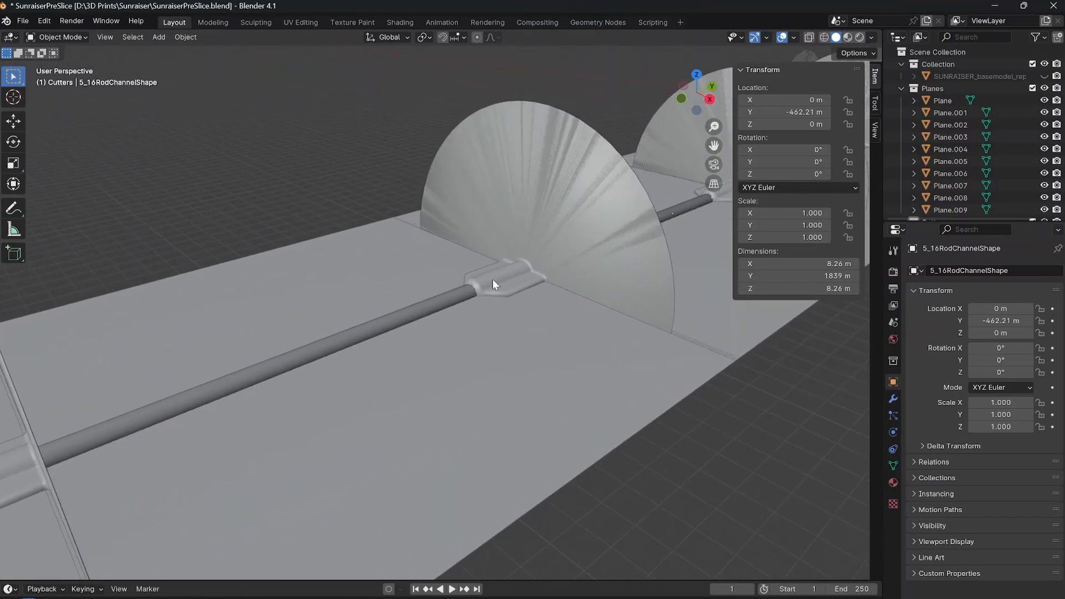
Frame the blade cutter SectionCutterSmall.004 and examine where its connector key meets the rod channel.
{"action": "left_click", "coordinate": [499, 261]}
{"action": "scroll", "coordinate": [500, 256], "scroll_direction": "up", "scroll_amount": 2}
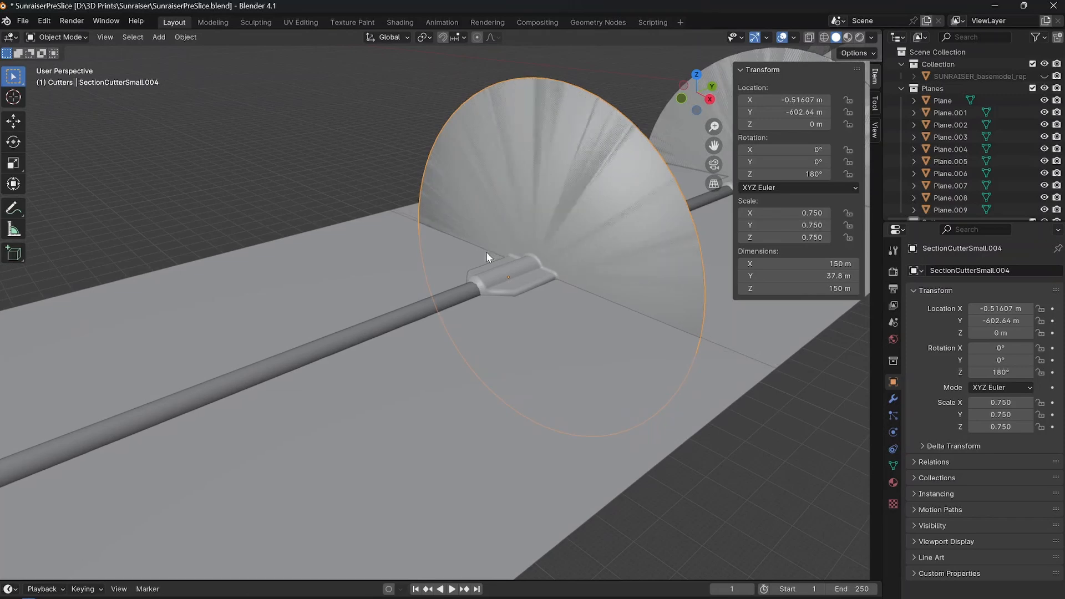
{"action": "left_click", "coordinate": [105, 35]}
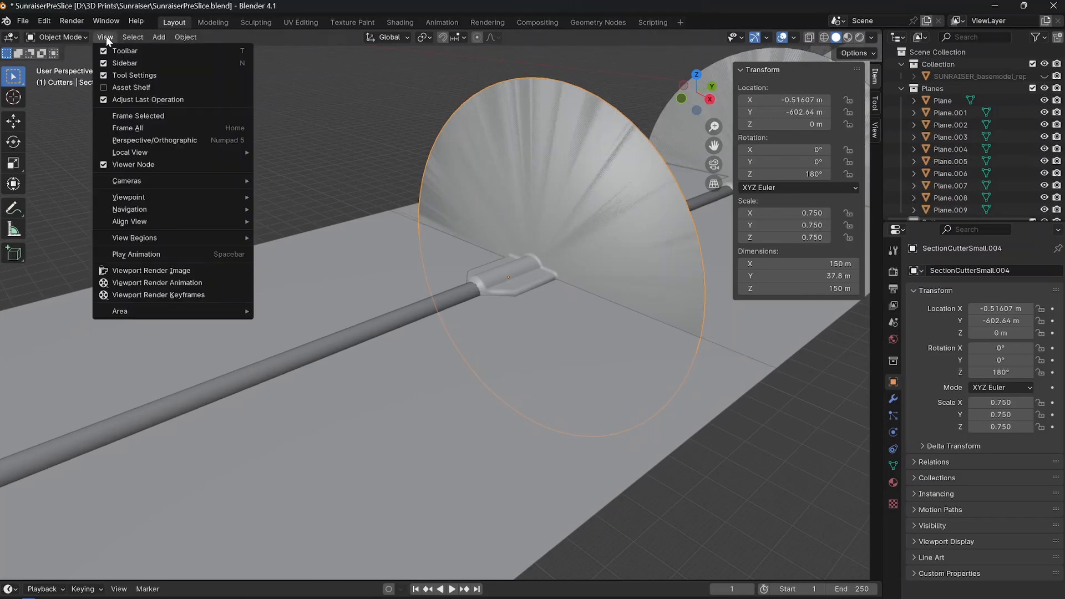
{"action": "left_click", "coordinate": [145, 120]}
{"action": "middle_click_drag", "start_coordinate": [421, 206], "coordinate": [485, 213]}
{"action": "scroll", "coordinate": [422, 276], "scroll_direction": "up", "scroll_amount": 8}
{"action": "scroll", "coordinate": [425, 273], "scroll_direction": "down", "scroll_amount": 11}
{"action": "scroll", "coordinate": [426, 271], "scroll_direction": "up", "scroll_amount": 3}
{"action": "scroll", "coordinate": [427, 283], "scroll_direction": "up", "scroll_amount": 6}
{"action": "middle_click_drag", "start_coordinate": [478, 156], "coordinate": [471, 290]}
{"action": "scroll", "coordinate": [471, 292], "scroll_direction": "down", "scroll_amount": 11}
{"action": "scroll", "coordinate": [454, 323], "scroll_direction": "up", "scroll_amount": 11}
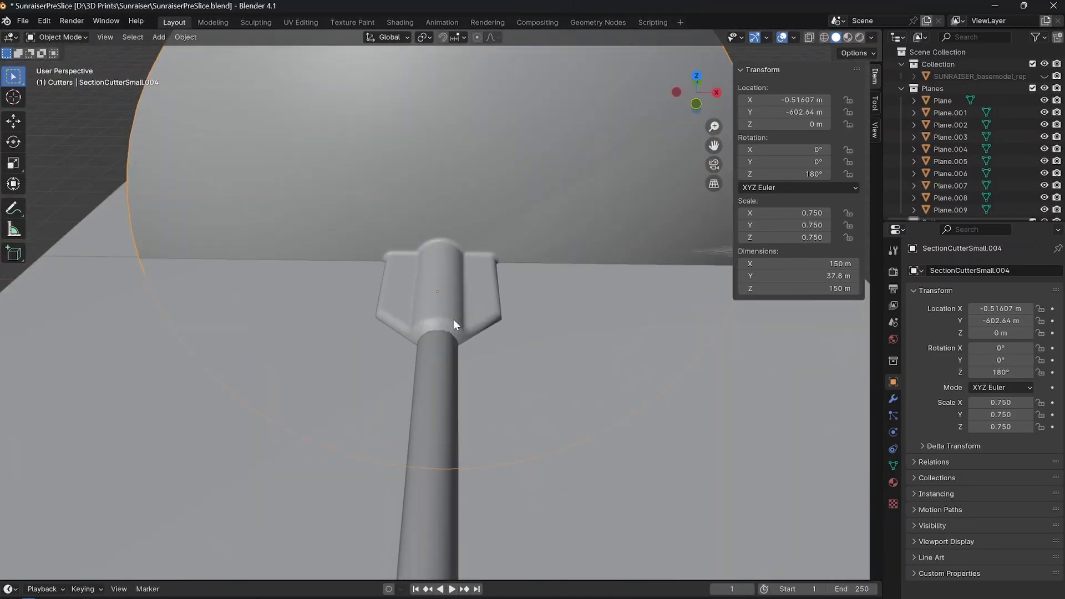
{"action": "scroll", "coordinate": [446, 350], "scroll_direction": "down", "scroll_amount": 8}
{"action": "middle_click_drag", "start_coordinate": [443, 292], "coordinate": [404, 344]}
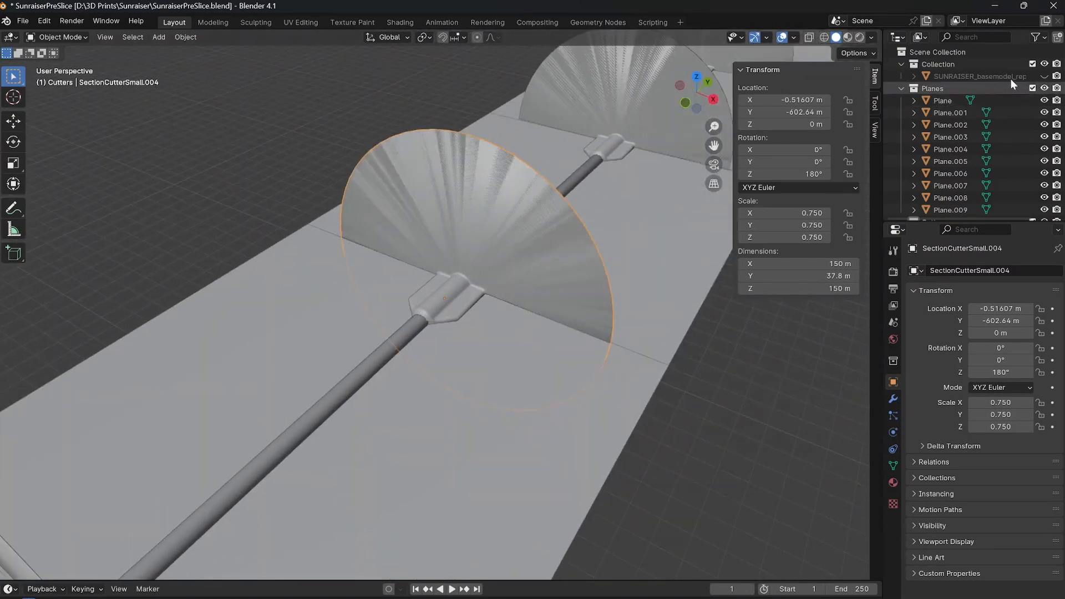
Collapse the Planes collection and hide it so only the cutters and rod channel are shown.
{"action": "left_click", "coordinate": [902, 89]}
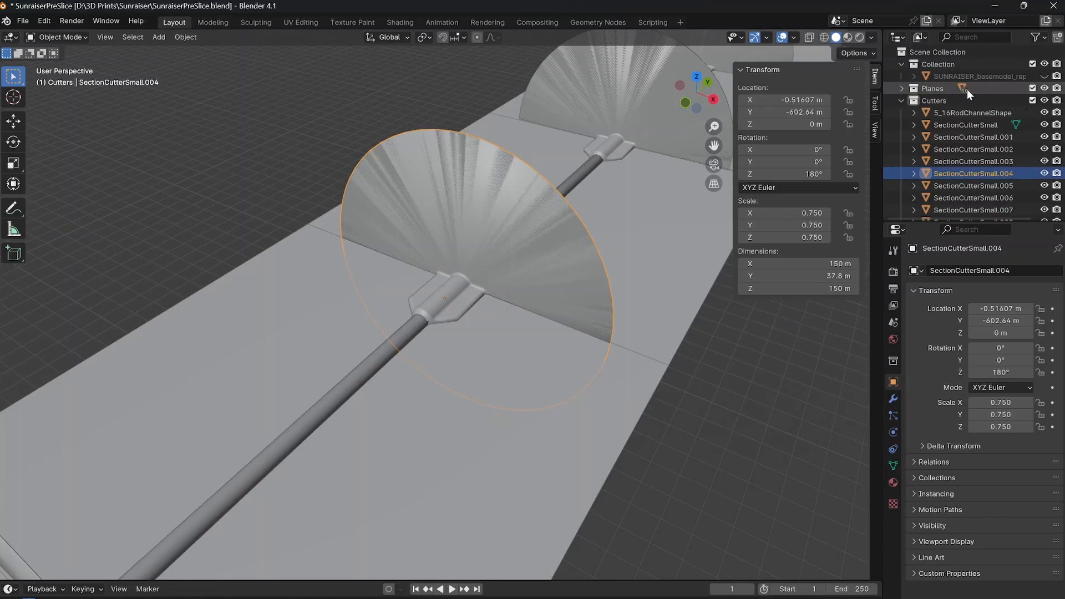
{"action": "left_click", "coordinate": [1044, 88]}
{"action": "scroll", "coordinate": [517, 267], "scroll_direction": "down", "scroll_amount": 4}
{"action": "middle_click_drag", "start_coordinate": [517, 267], "coordinate": [439, 277]}
{"action": "scroll", "coordinate": [435, 281], "scroll_direction": "up", "scroll_amount": 8}
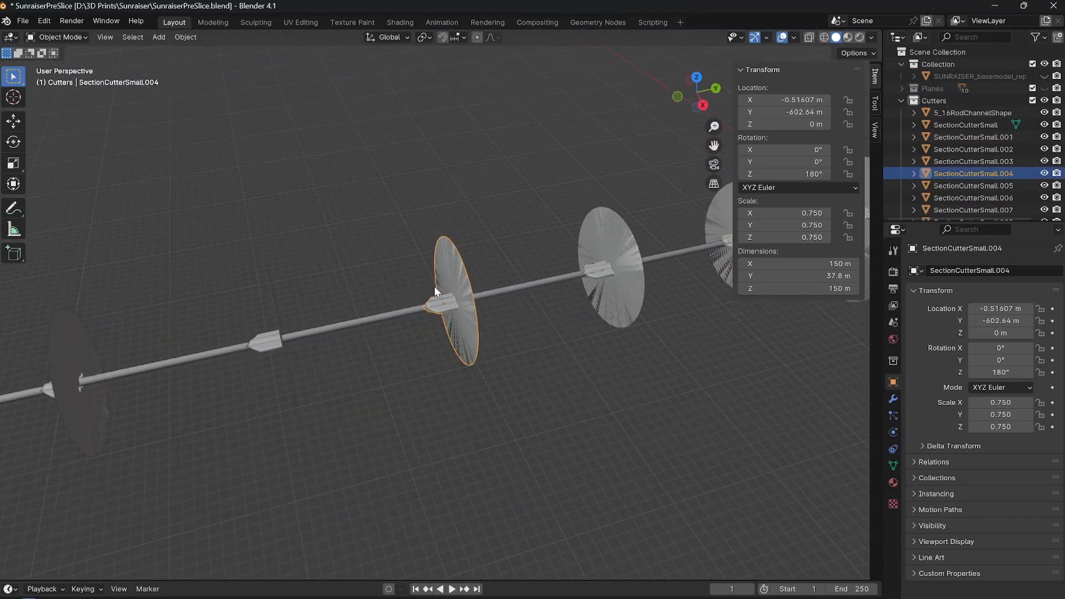
Move the rod channel along X by about -0.108 m in top view to centre it on the cutter's connector.
{"action": "left_click", "coordinate": [394, 365]}
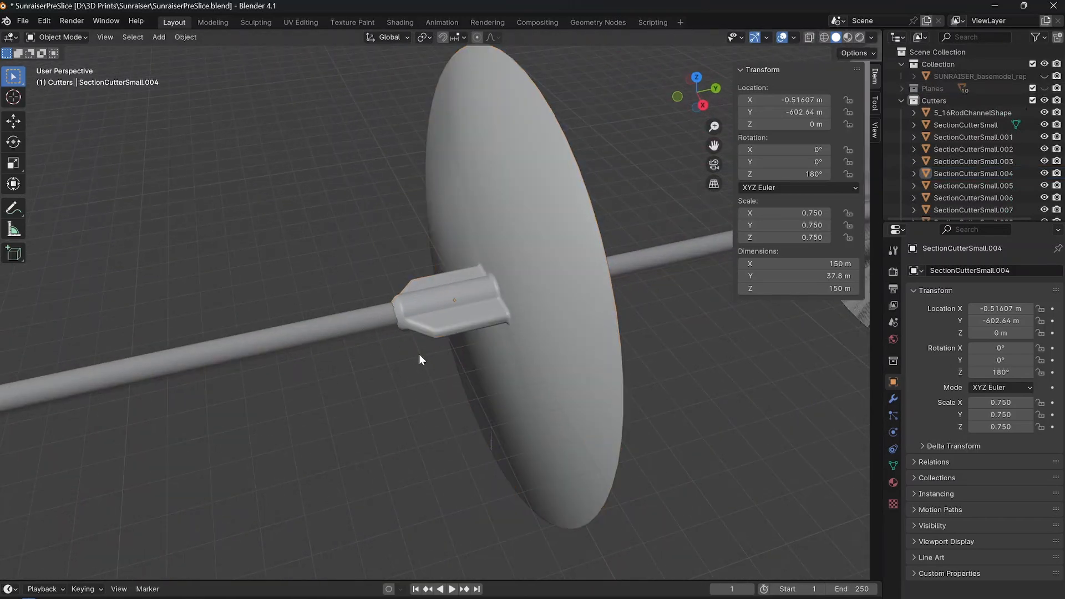
{"action": "key", "text": "KP_7"}
{"action": "scroll", "coordinate": [454, 350], "scroll_direction": "up", "scroll_amount": 5}
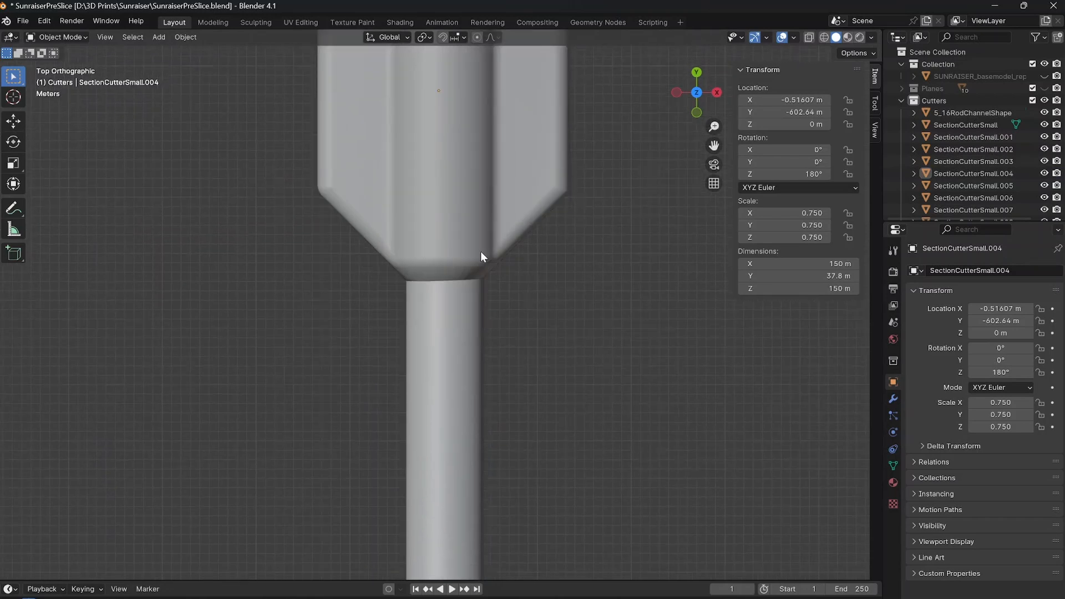
{"action": "scroll", "coordinate": [465, 304], "scroll_direction": "up", "scroll_amount": 2}
{"action": "left_click", "coordinate": [465, 304]}
{"action": "scroll", "coordinate": [465, 304], "scroll_direction": "down", "scroll_amount": 3}
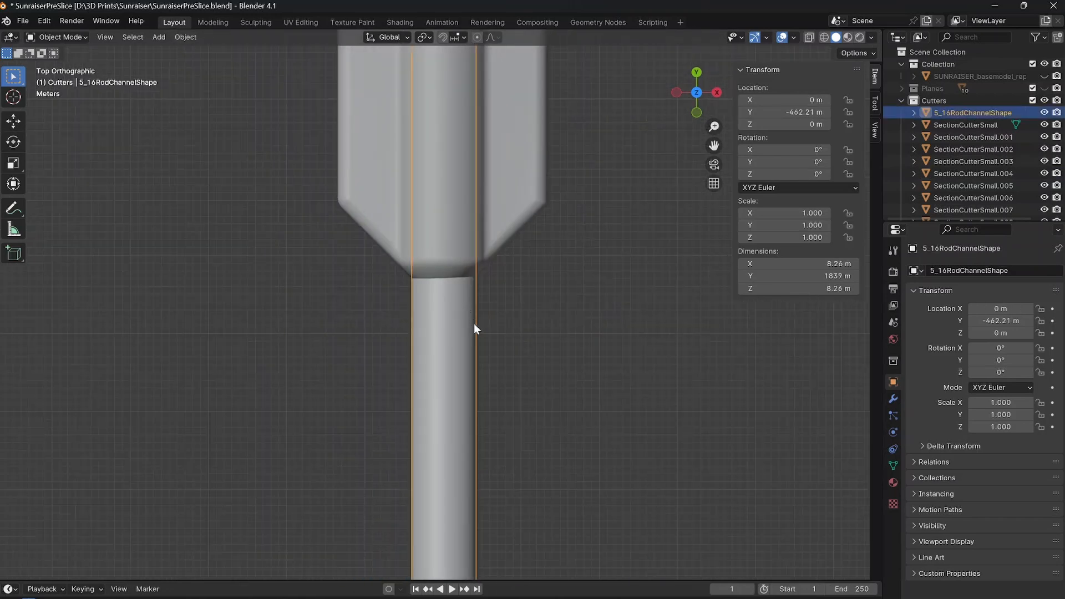
{"action": "scroll", "coordinate": [473, 328], "scroll_direction": "up", "scroll_amount": 6}
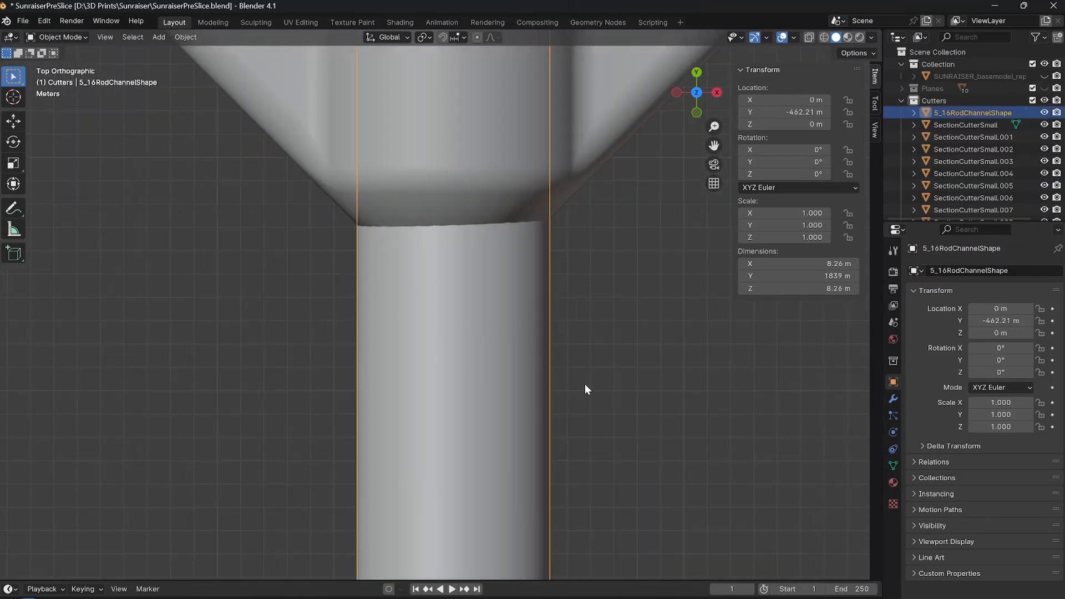
{"action": "key", "text": "g"}
{"action": "key", "text": "x"}
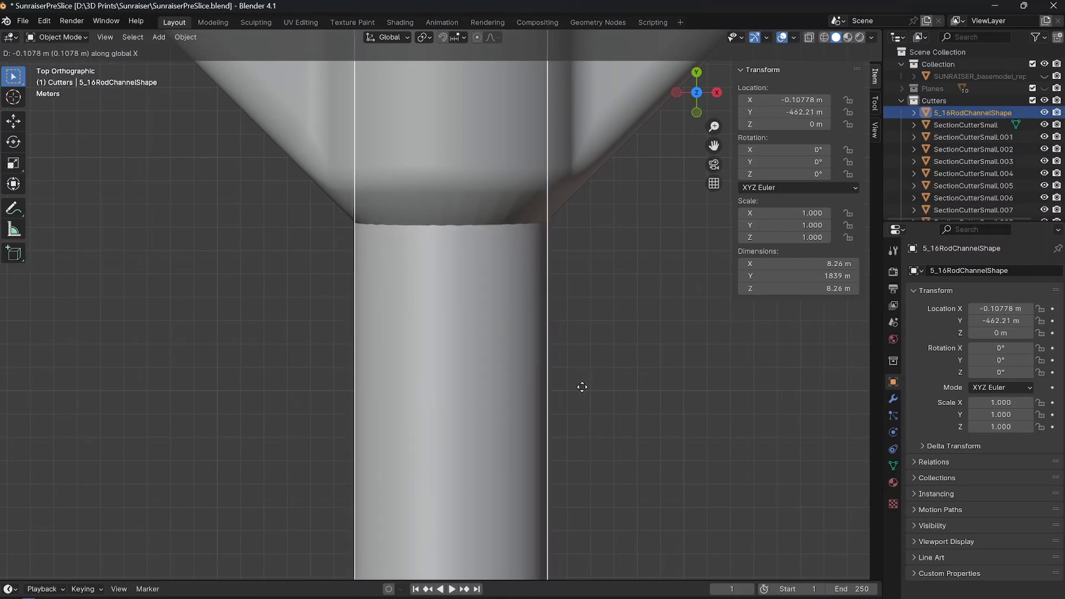
{"action": "left_click", "coordinate": [582, 387]}
Raise the rod channel along Z by about 0.198 m in the right side view to centre it on the connector.
{"action": "key", "text": "KP_3"}
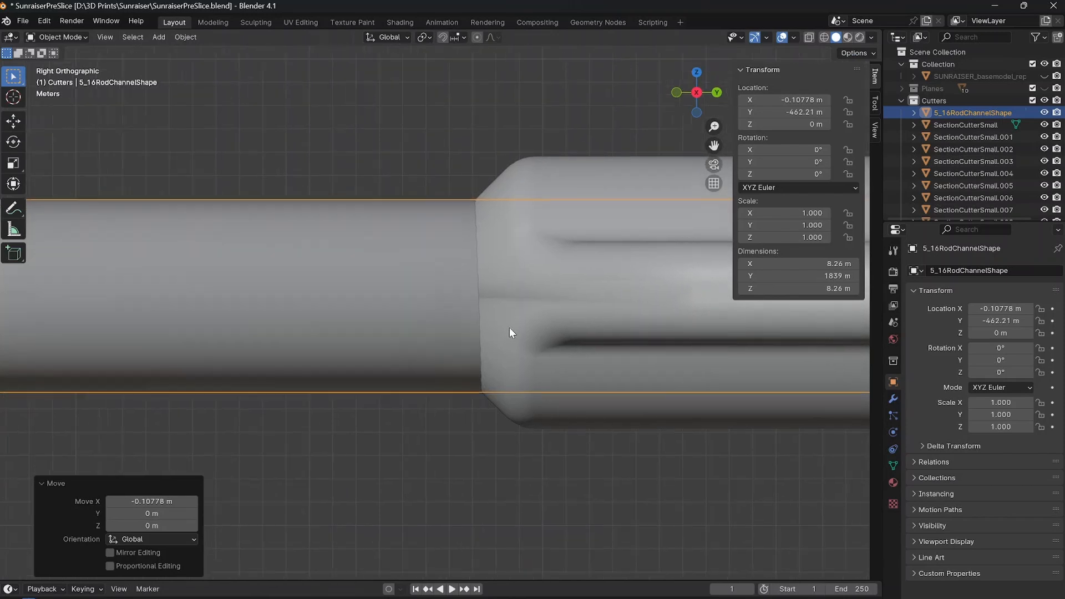
{"action": "key", "text": "g"}
{"action": "key", "text": "z"}
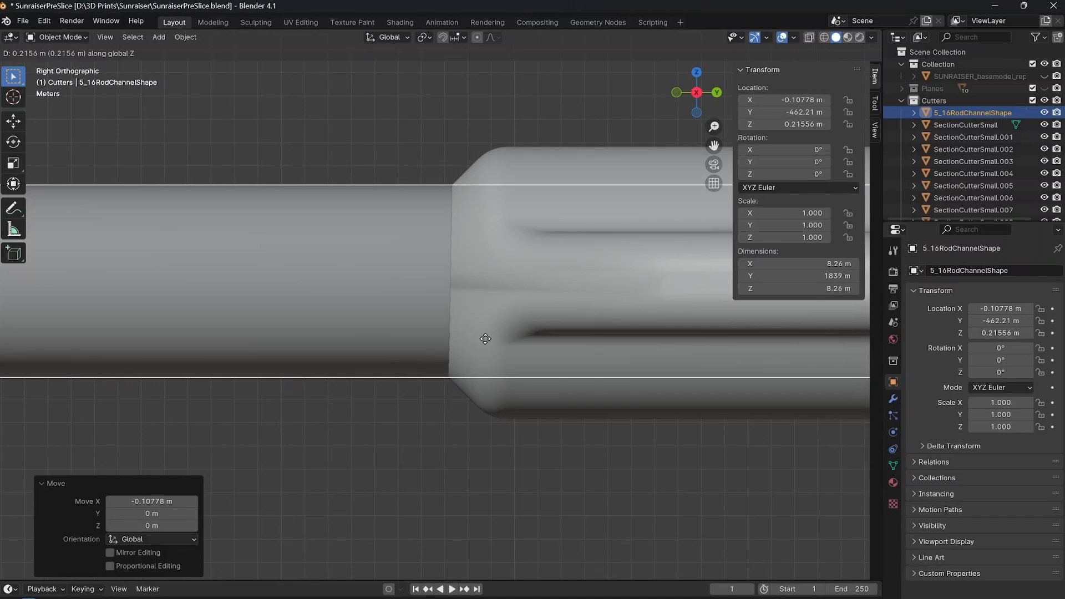
{"action": "left_click", "coordinate": [485, 338]}
Check the rod channel's vertical alignment with the other cutters' connectors along its length, and clear the selection.
{"action": "scroll", "coordinate": [485, 338], "scroll_direction": "down", "scroll_amount": 7}
{"action": "mouse_move", "coordinate": [350, 319]}
{"action": "middle_mouse_down", "text": "shift"}
{"action": "mouse_move", "coordinate": [488, 325]}
{"action": "mouse_move", "coordinate": [112, 314]}
{"action": "mouse_move", "coordinate": [511, 309]}
{"action": "mouse_move", "coordinate": [337, 308]}
{"action": "middle_mouse_up", "text": "shift"}
{"action": "scroll", "coordinate": [500, 311], "scroll_direction": "up", "scroll_amount": 7}
{"action": "scroll", "coordinate": [500, 311], "scroll_direction": "down", "scroll_amount": 8}
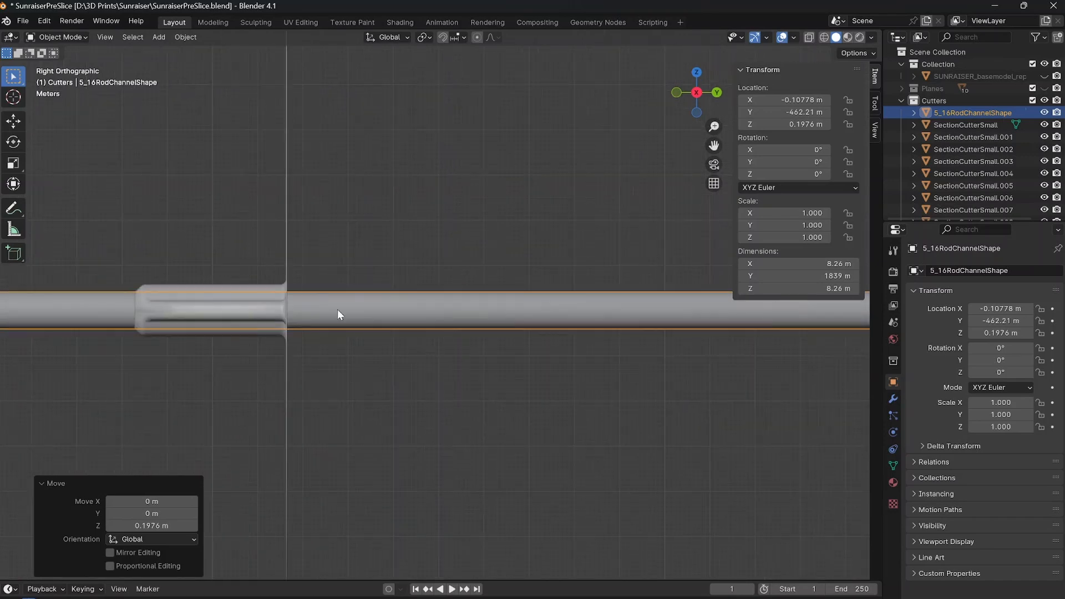
{"action": "middle_click_drag", "start_coordinate": [92, 309], "coordinate": [337, 318], "text": "shift"}
{"action": "scroll", "coordinate": [338, 318], "scroll_direction": "up", "scroll_amount": 4}
{"action": "middle_click_drag", "start_coordinate": [268, 335], "coordinate": [496, 324], "text": "shift"}
{"action": "scroll", "coordinate": [500, 324], "scroll_direction": "up", "scroll_amount": 5}
{"action": "scroll", "coordinate": [501, 324], "scroll_direction": "down", "scroll_amount": 10}
{"action": "middle_click_drag", "start_coordinate": [329, 324], "coordinate": [389, 318], "text": "shift"}
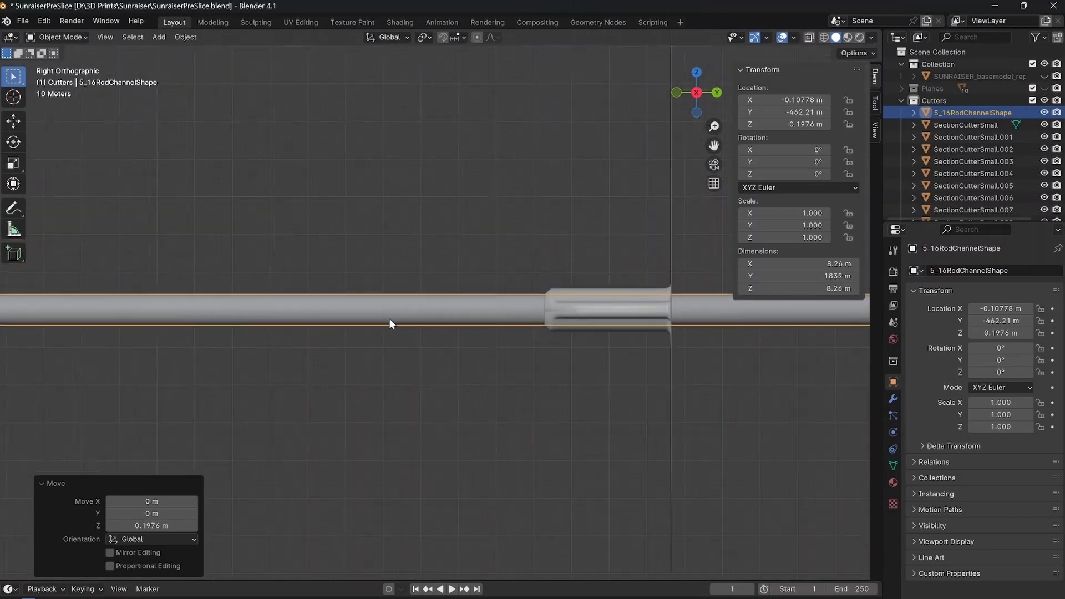
{"action": "middle_click_drag", "start_coordinate": [518, 319], "coordinate": [538, 324], "text": "shift"}
{"action": "scroll", "coordinate": [307, 313], "scroll_direction": "down", "scroll_amount": 7}
{"action": "scroll", "coordinate": [621, 319], "scroll_direction": "down", "scroll_amount": 6}
{"action": "middle_click_drag", "start_coordinate": [633, 314], "coordinate": [90, 275], "text": "shift"}
{"action": "left_click", "coordinate": [470, 326]}
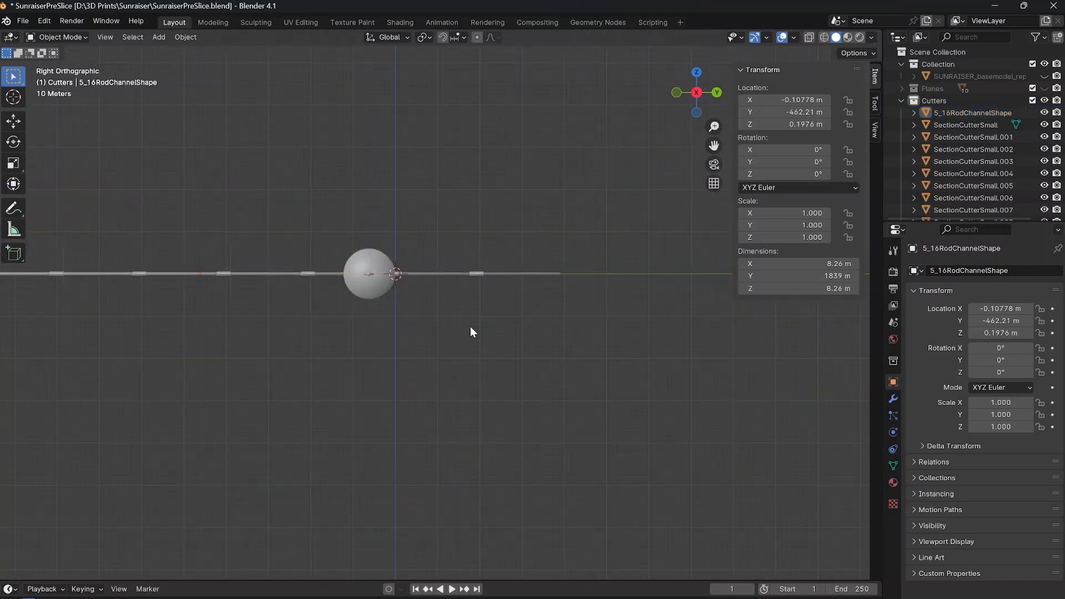
Show the sword base model together with the cutters and select the 5_16RodChannelShape object.
{"action": "middle_click_drag", "start_coordinate": [470, 327], "coordinate": [382, 296]}
{"action": "scroll", "coordinate": [511, 321], "scroll_direction": "up", "scroll_amount": 5}
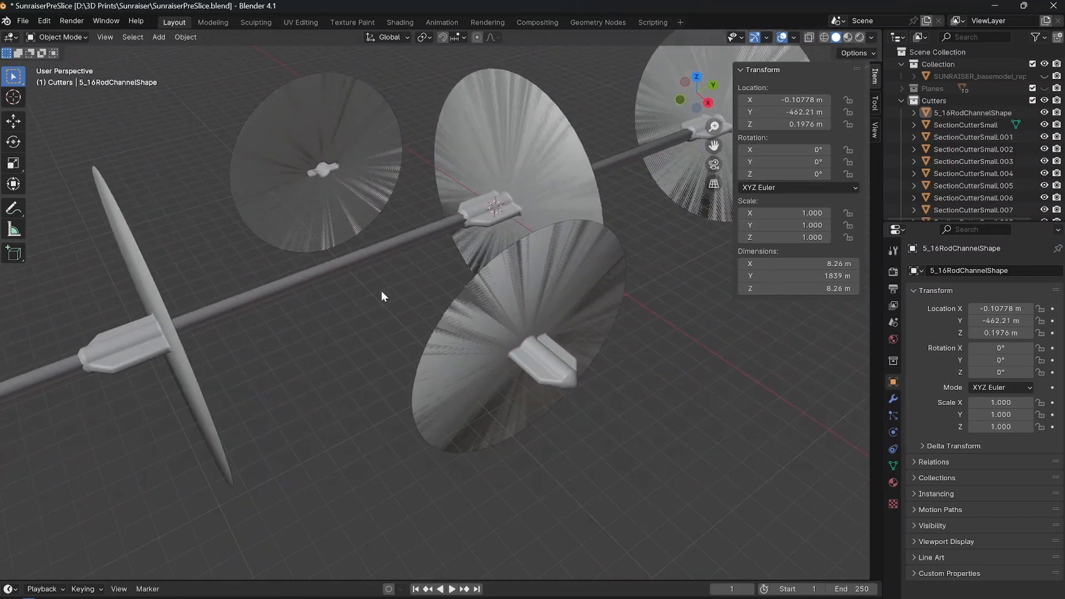
{"action": "left_click", "coordinate": [1044, 76]}
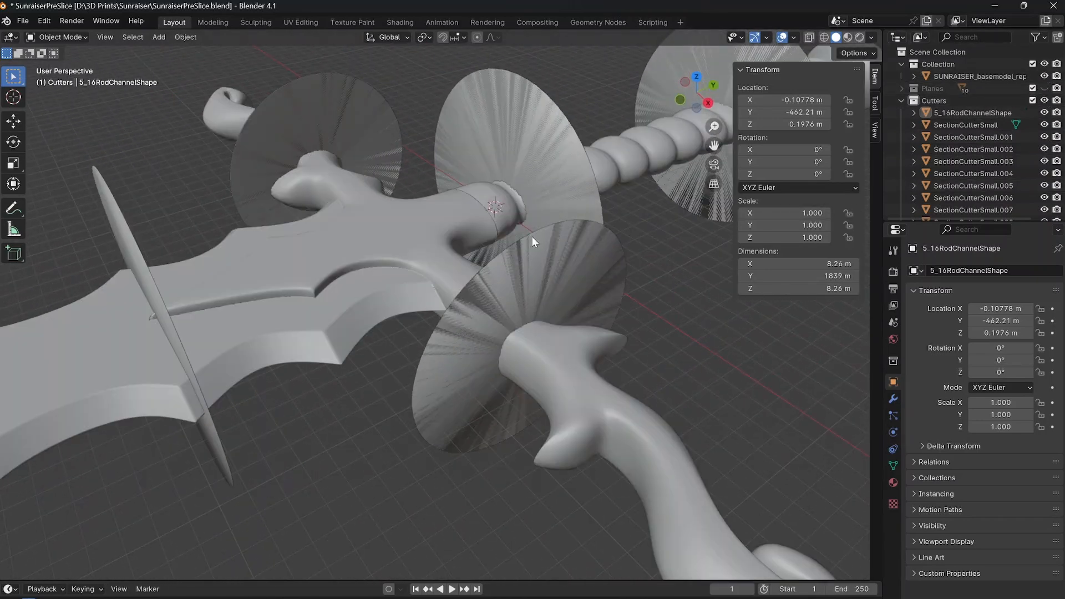
{"action": "scroll", "coordinate": [532, 239], "scroll_direction": "down", "scroll_amount": 4}
{"action": "middle_click_drag", "start_coordinate": [544, 242], "coordinate": [511, 267]}
{"action": "middle_click_drag", "start_coordinate": [659, 223], "coordinate": [519, 211], "text": "shift"}
{"action": "left_click", "coordinate": [967, 115]}
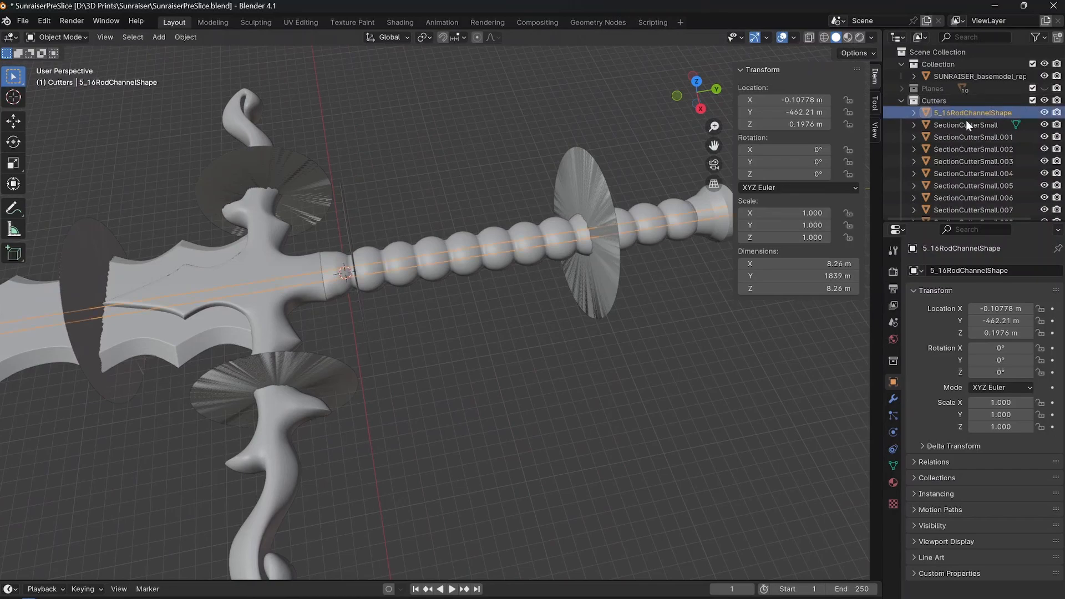
Examine the rod channel's path through the handle, crossguard and blade sections from several angles.
{"action": "middle_click_drag", "start_coordinate": [471, 278], "coordinate": [330, 234]}
{"action": "scroll", "coordinate": [517, 269], "scroll_direction": "up", "scroll_amount": 5}
{"action": "scroll", "coordinate": [477, 266], "scroll_direction": "down", "scroll_amount": 4}
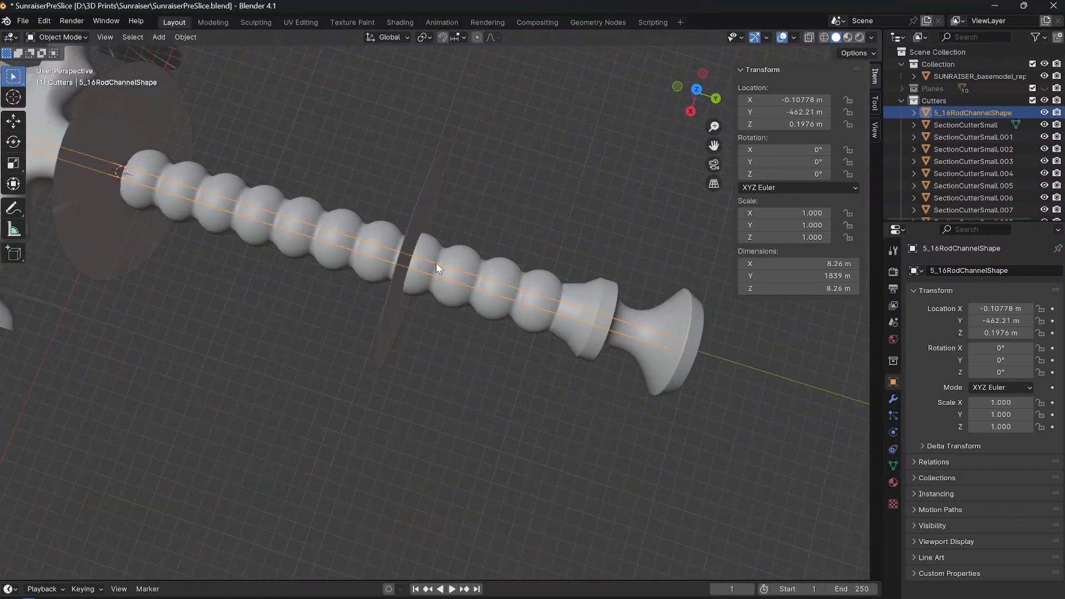
{"action": "middle_click_drag", "start_coordinate": [436, 263], "coordinate": [578, 296]}
{"action": "scroll", "coordinate": [250, 281], "scroll_direction": "down", "scroll_amount": 4}
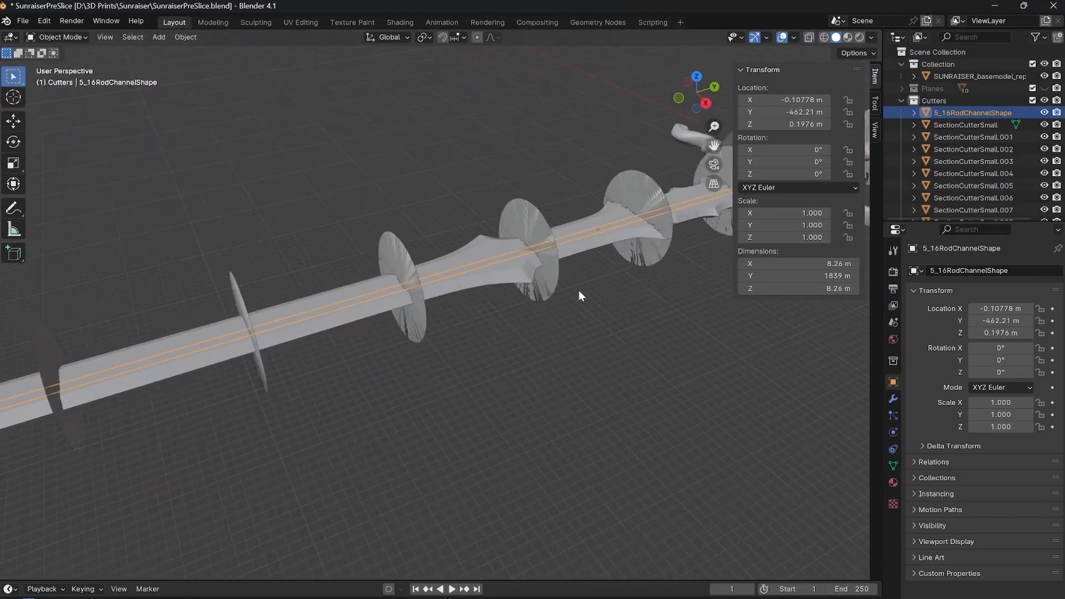
{"action": "scroll", "coordinate": [578, 291], "scroll_direction": "down", "scroll_amount": 5}
{"action": "middle_click_drag", "start_coordinate": [447, 279], "coordinate": [211, 292], "text": "shift"}
{"action": "scroll", "coordinate": [355, 289], "scroll_direction": "down", "scroll_amount": 3}
{"action": "middle_click_drag", "start_coordinate": [363, 288], "coordinate": [552, 327], "text": "shift"}
{"action": "scroll", "coordinate": [542, 316], "scroll_direction": "up", "scroll_amount": 4}
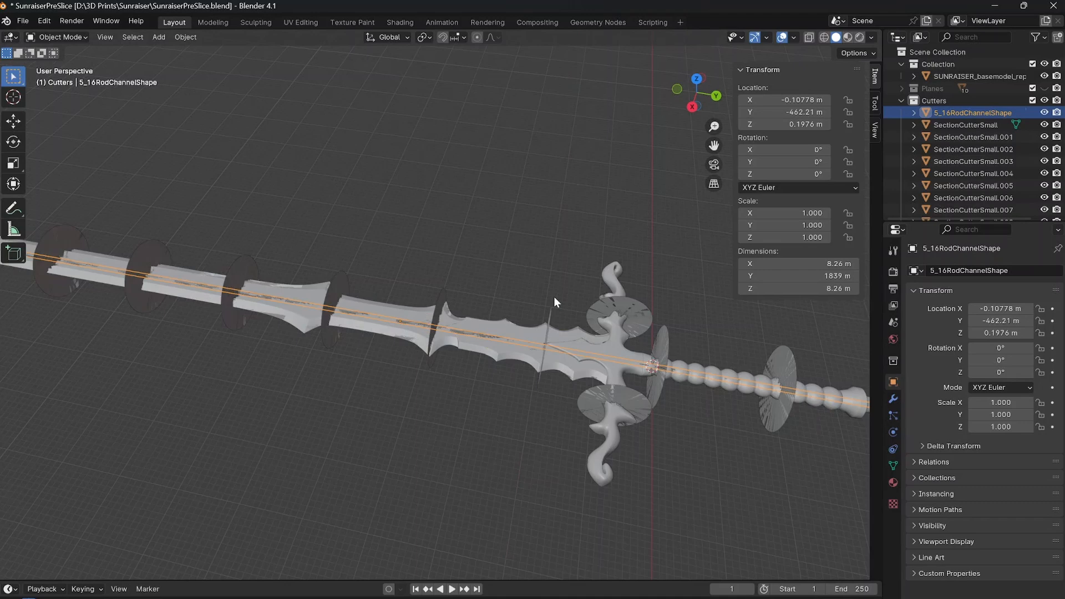
{"action": "middle_click_drag", "start_coordinate": [656, 465], "coordinate": [474, 318]}
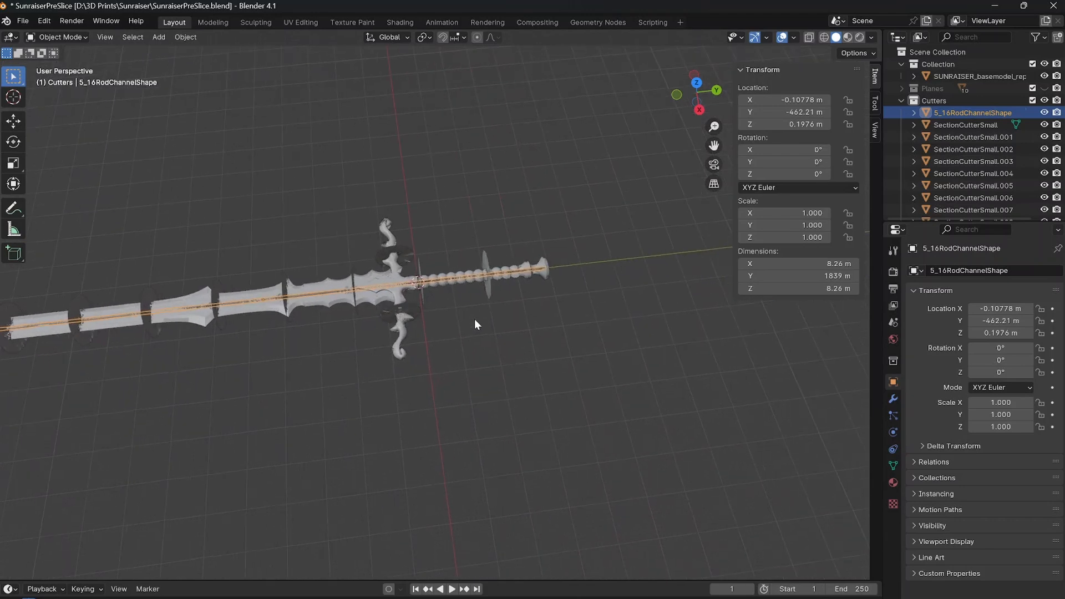
{"action": "scroll", "coordinate": [472, 318], "scroll_direction": "up", "scroll_amount": 7}
{"action": "middle_click_drag", "start_coordinate": [327, 239], "coordinate": [275, 286], "text": "shift"}
{"action": "middle_click_drag", "start_coordinate": [505, 247], "coordinate": [442, 304]}
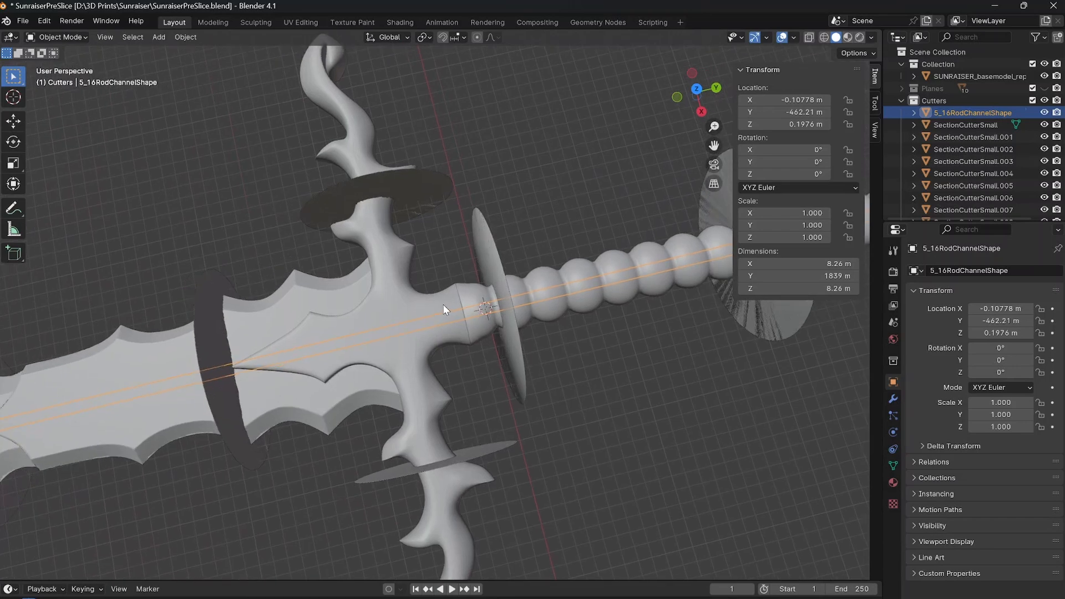
{"action": "left_click", "coordinate": [604, 377]}
{"action": "left_click", "coordinate": [968, 113]}
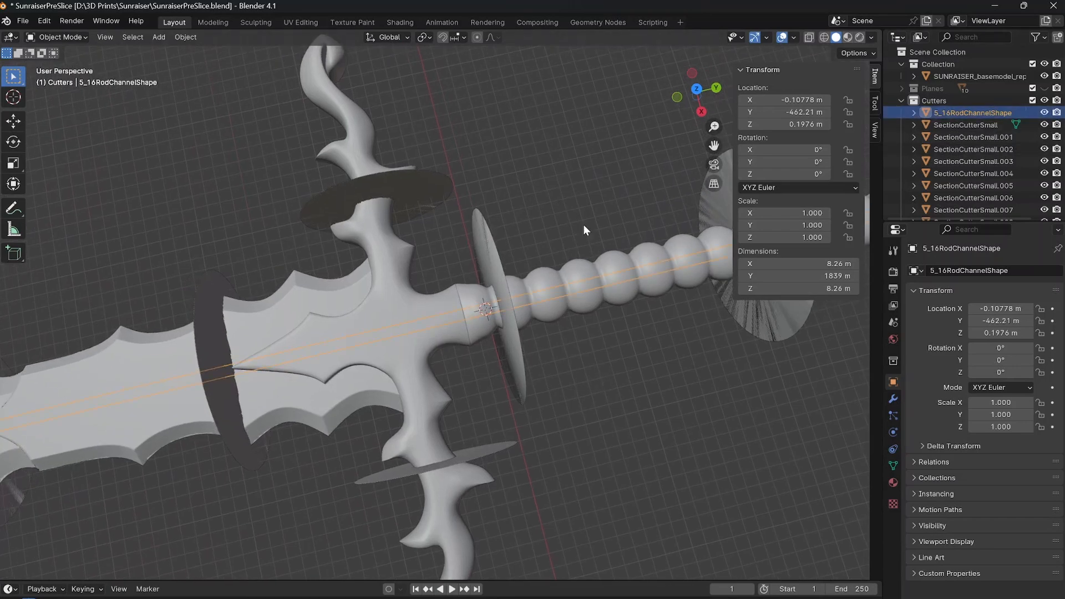
{"action": "middle_click_drag", "start_coordinate": [414, 356], "coordinate": [524, 291]}
{"action": "middle_click_drag", "start_coordinate": [383, 306], "coordinate": [682, 235], "text": "shift"}
{"action": "mouse_move", "coordinate": [181, 344]}
{"action": "middle_mouse_down", "text": "shift"}
{"action": "mouse_move", "coordinate": [266, 322]}
{"action": "mouse_move", "coordinate": [407, 255]}
{"action": "middle_mouse_up", "text": "shift"}
{"action": "scroll", "coordinate": [410, 253], "scroll_direction": "down", "scroll_amount": 4}
{"action": "middle_click_drag", "start_coordinate": [620, 222], "coordinate": [445, 282], "text": "shift"}
Duplicate the rod channel in top view and place the copy beside the sword, offset about 314 m in X and -7 m in Y.
{"action": "key", "text": "KP_7"}
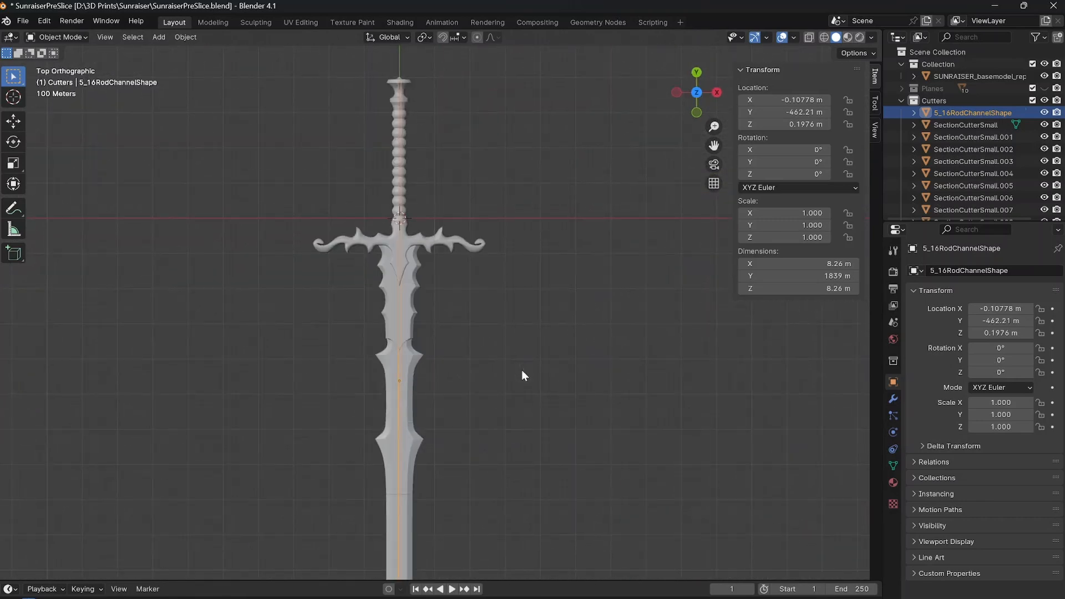
{"action": "middle_click_drag", "start_coordinate": [503, 390], "coordinate": [465, 297], "text": "shift"}
{"action": "key", "text": "shift+d"}
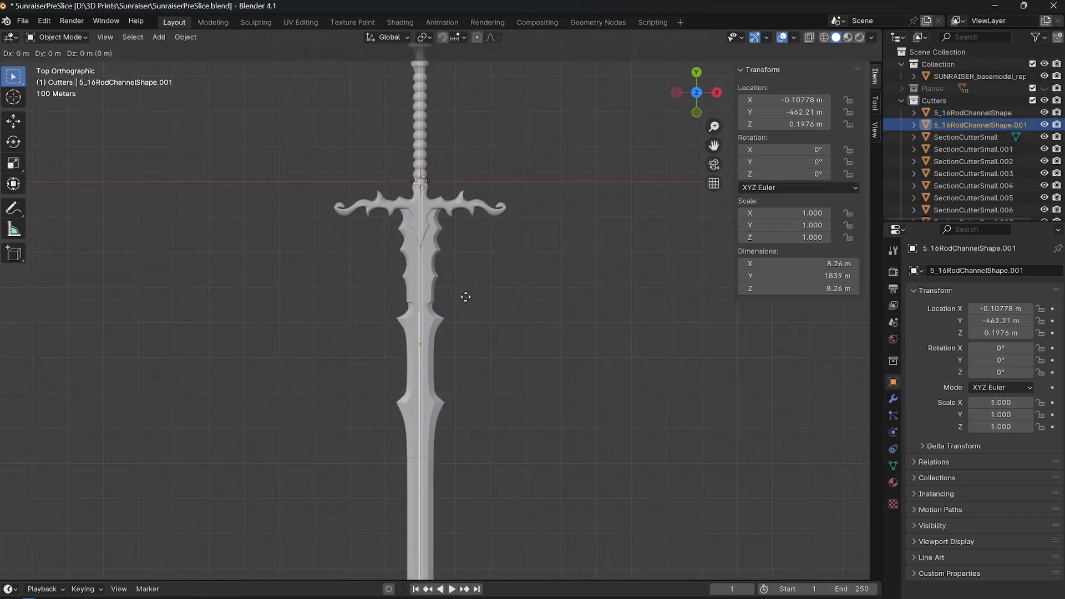
{"action": "left_click", "coordinate": [577, 299]}
{"action": "scroll", "coordinate": [574, 305], "scroll_direction": "down", "scroll_amount": 2}
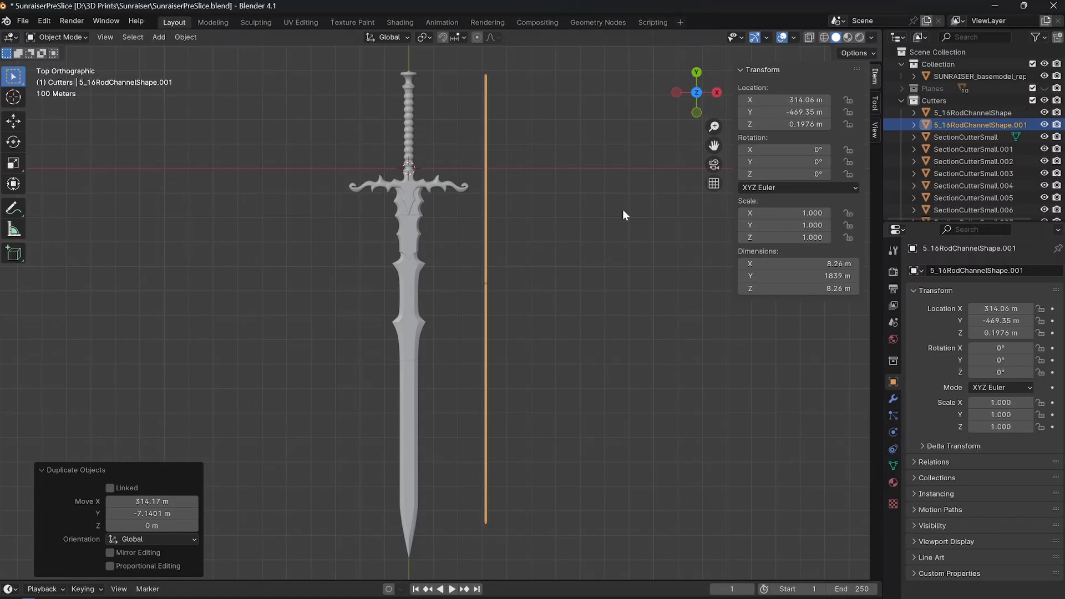
Set the duplicated rod channel's Y dimension to 1229 m.
{"action": "left_click", "coordinate": [813, 276]}
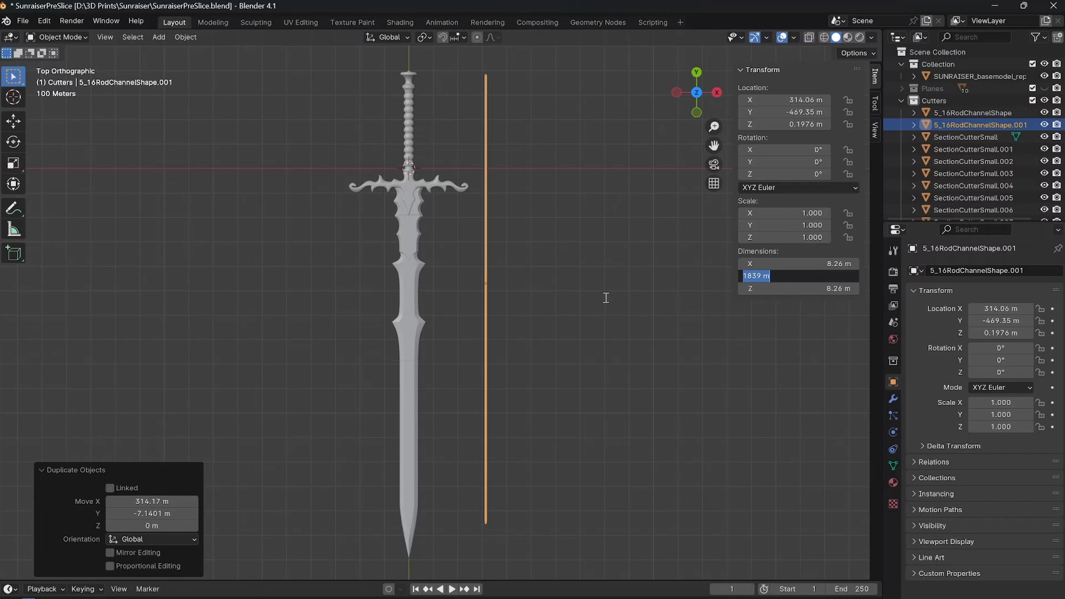
{"action": "type", "text": "1229"}
{"action": "key", "text": "Return"}
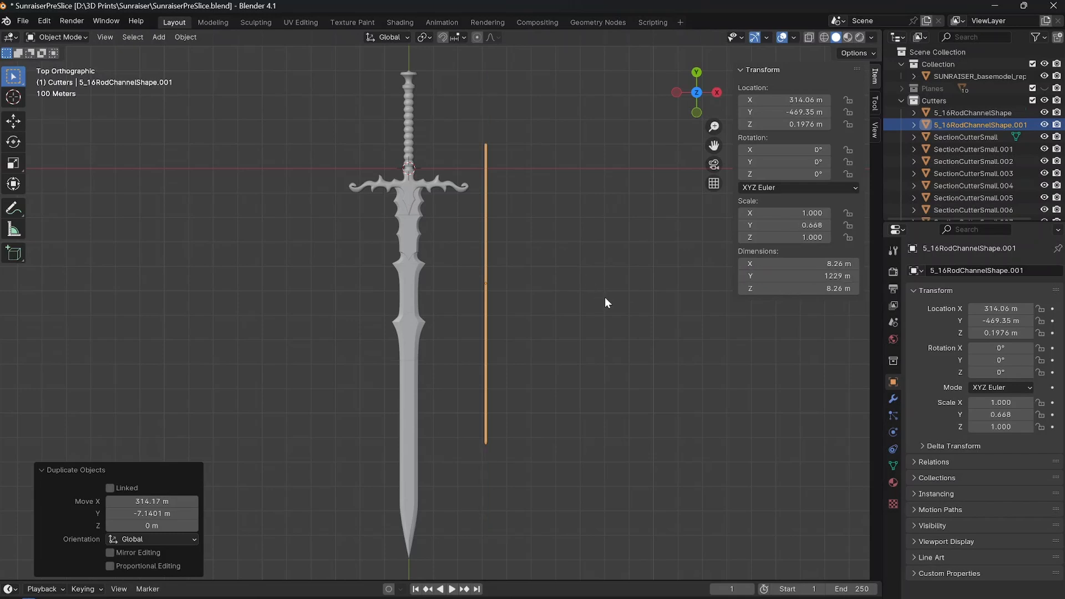
{"action": "middle_click_drag", "start_coordinate": [524, 351], "coordinate": [348, 302]}
{"action": "middle_click_drag", "start_coordinate": [168, 197], "coordinate": [568, 355]}
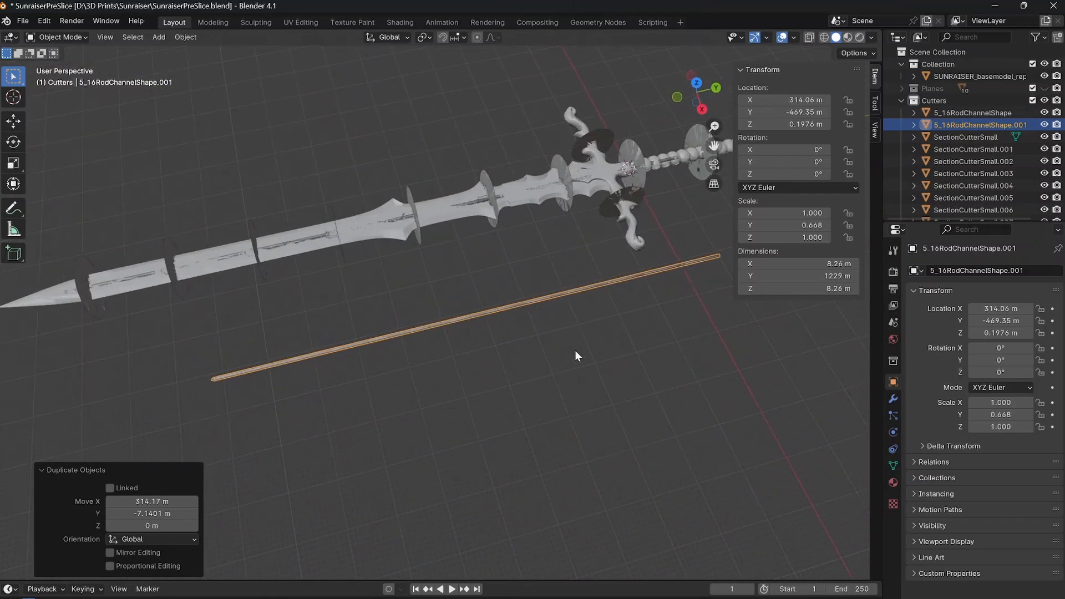
Move the shortened rod channel in top view by about -280 m in X and -167 m in Y onto the blade.
{"action": "key", "text": "KP_7"}
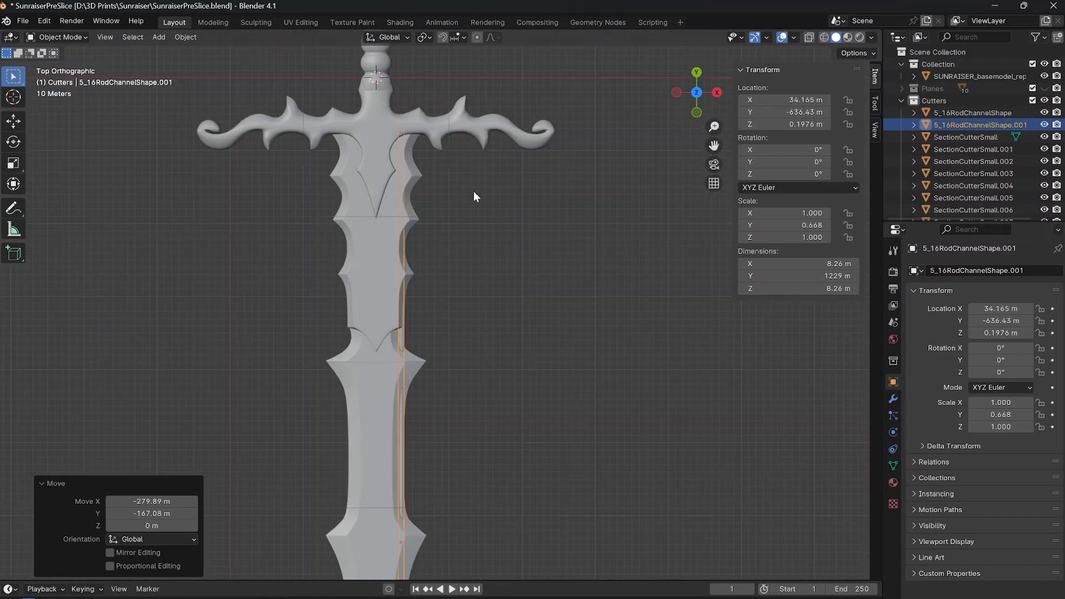
{"action": "middle_click_drag", "start_coordinate": [446, 210], "coordinate": [586, 319], "text": "shift"}
{"action": "scroll", "coordinate": [534, 324], "scroll_direction": "up", "scroll_amount": 4}
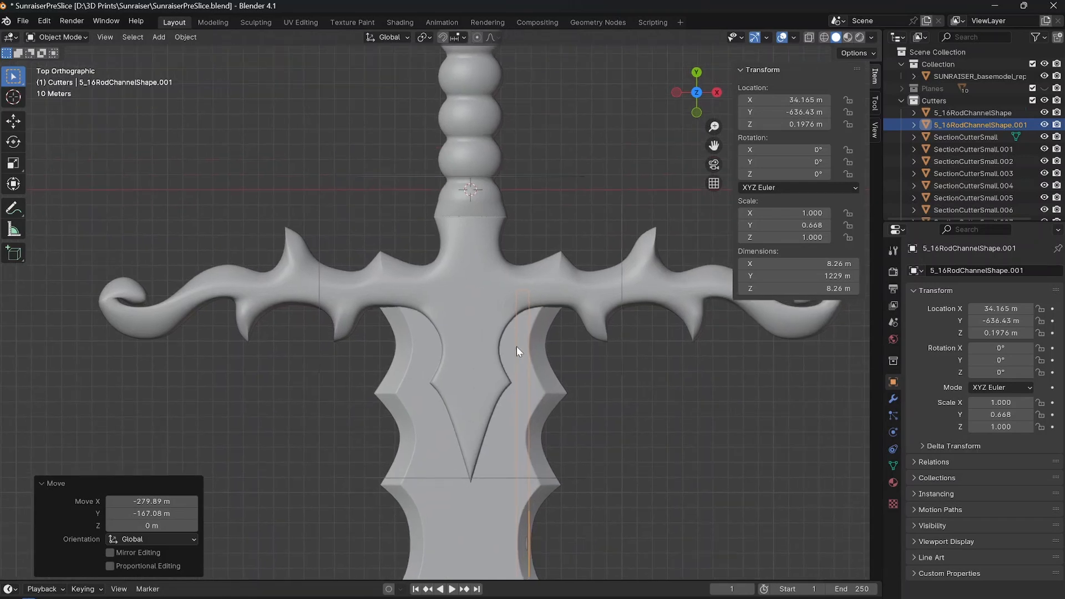
Hide the sword model and move the shortened rod about -24 m in X and 74 m in Y, beside the central channel's connector.
{"action": "left_click", "coordinate": [1044, 76]}
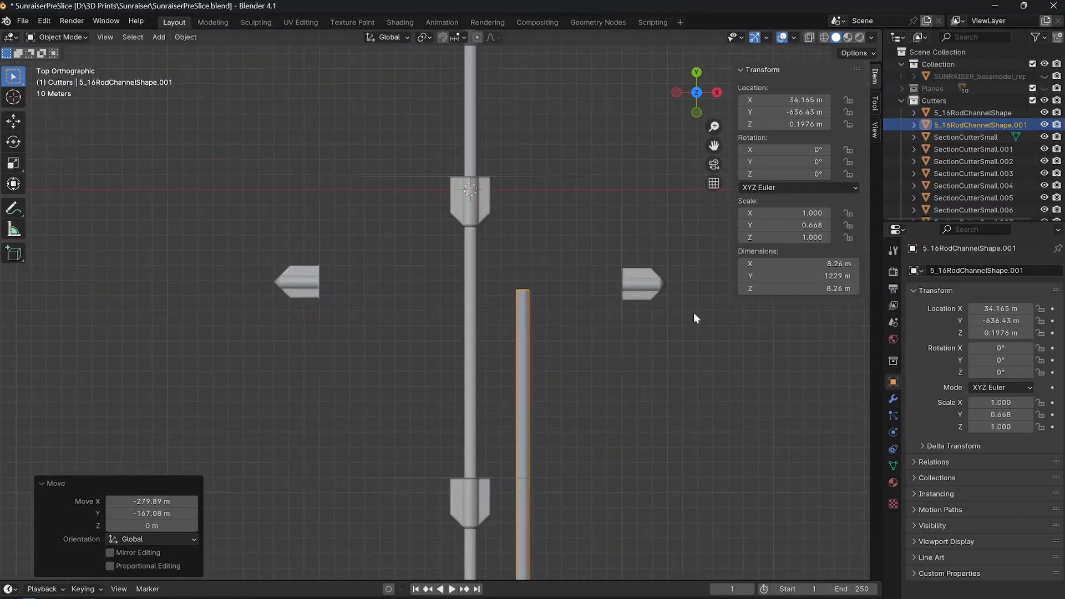
{"action": "key", "text": "g"}
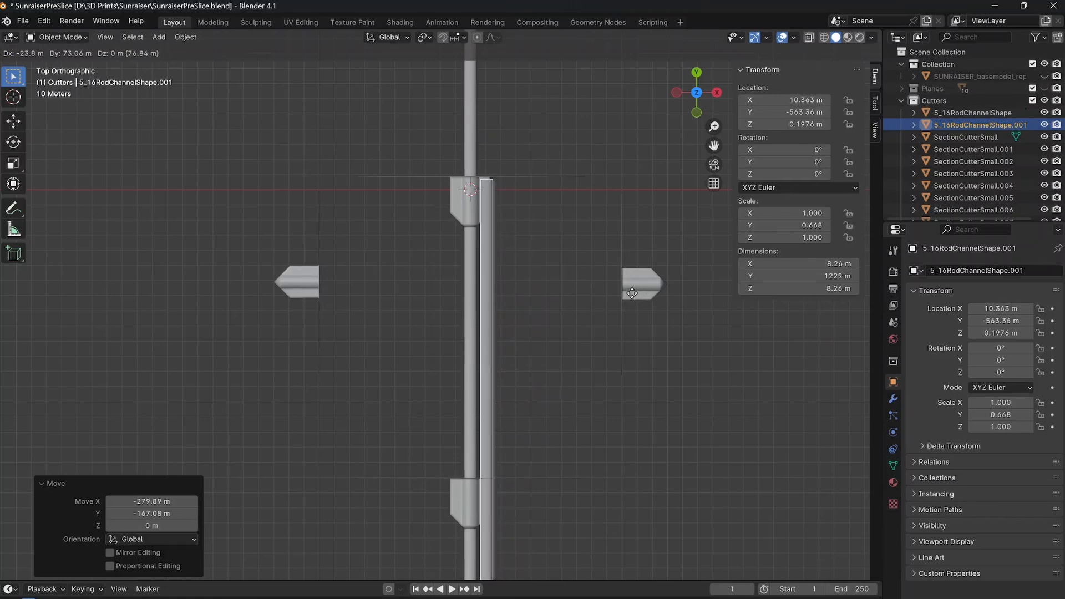
{"action": "left_click", "coordinate": [578, 293]}
{"action": "scroll", "coordinate": [533, 187], "scroll_direction": "up", "scroll_amount": 8}
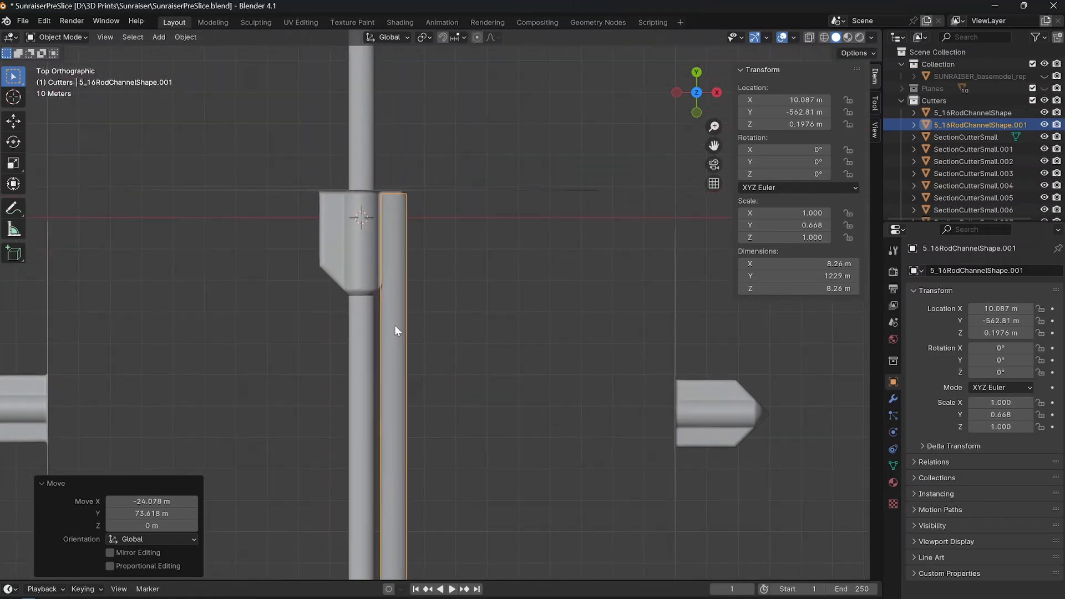
{"action": "scroll", "coordinate": [377, 235], "scroll_direction": "down", "scroll_amount": 2}
Shift the shortened rod channel along X by about -0.227 m, closer to the central channel.
{"action": "middle_click_drag", "start_coordinate": [433, 283], "coordinate": [447, 235]}
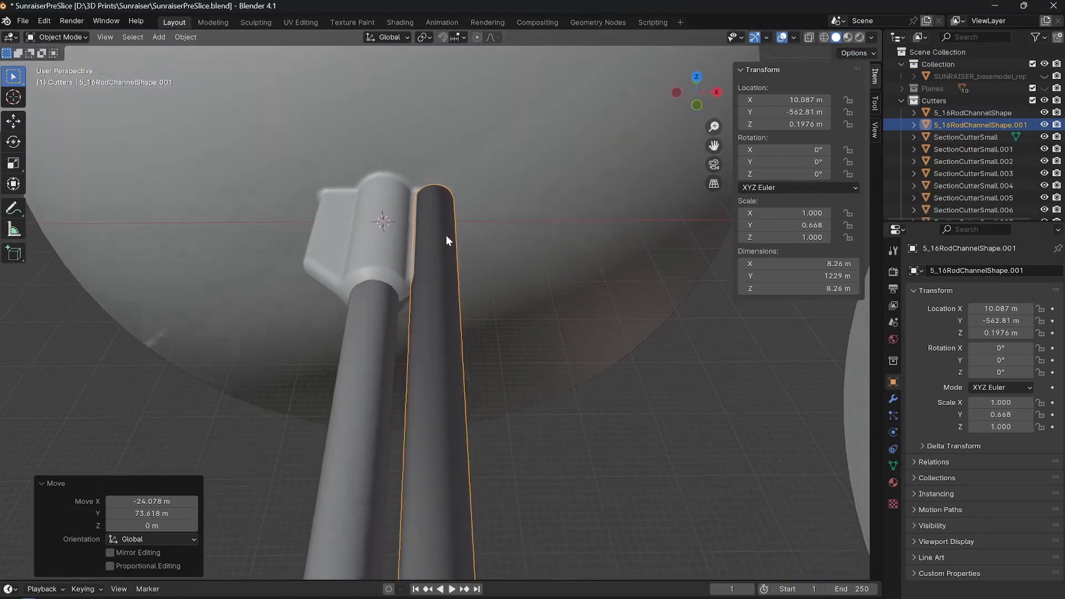
{"action": "key", "text": "g"}
{"action": "key", "text": "x"}
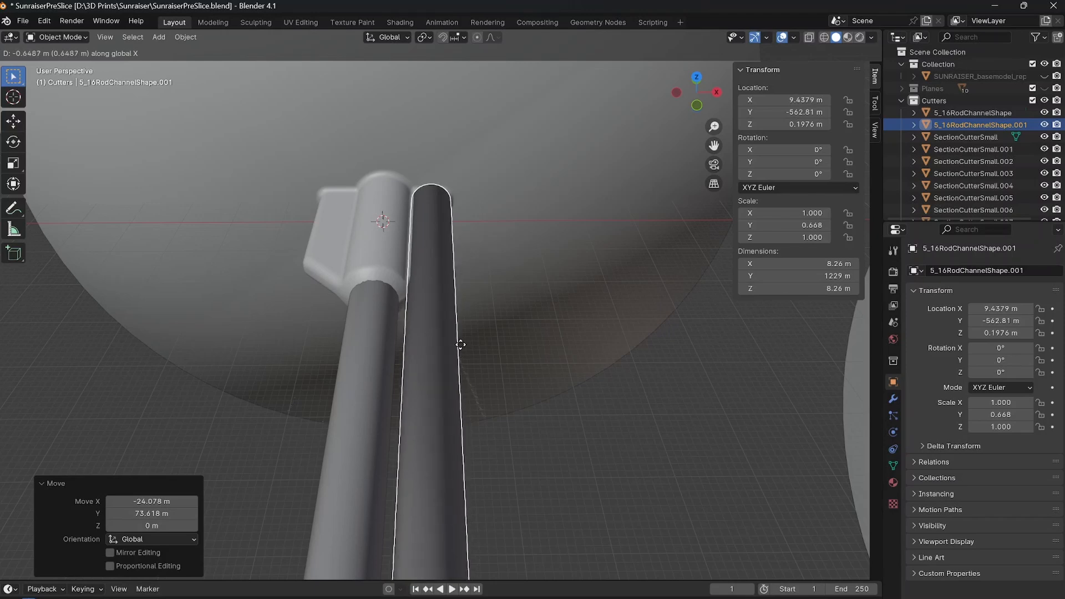
{"action": "left_click", "coordinate": [463, 321]}
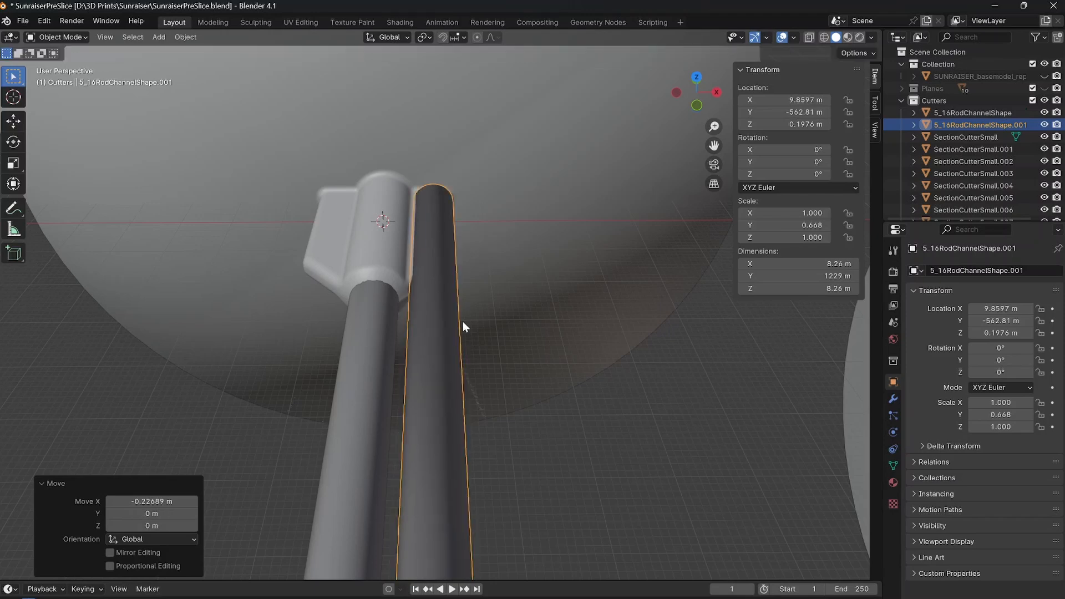
Show the sword model and check in top view how the shortened rod's upper end fits inside the handle base.
{"action": "middle_click_drag", "start_coordinate": [462, 321], "coordinate": [335, 369]}
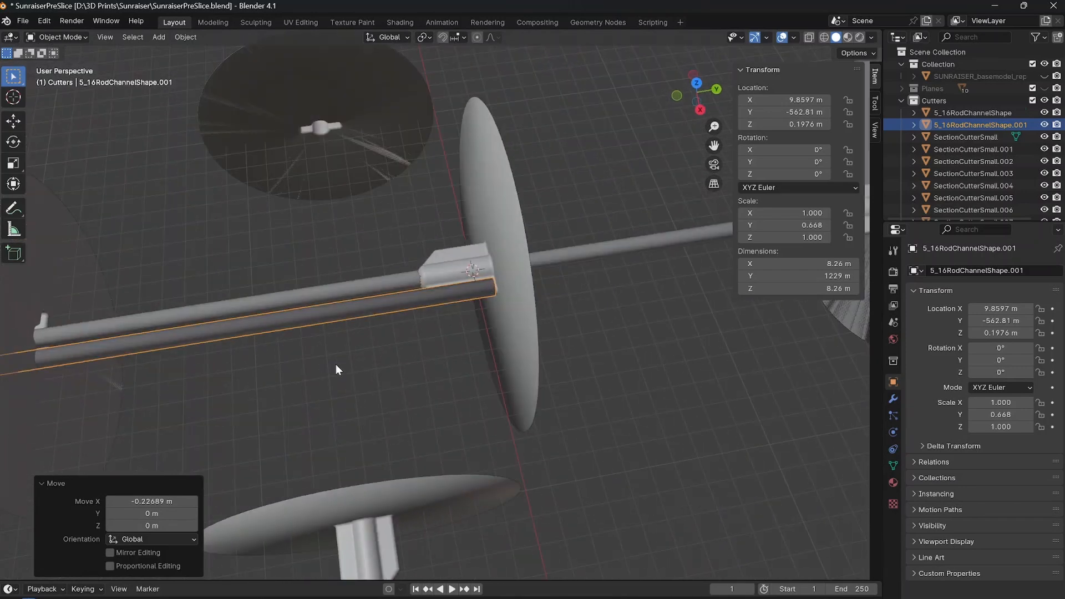
{"action": "left_click", "coordinate": [1044, 76]}
{"action": "middle_click_drag", "start_coordinate": [416, 323], "coordinate": [530, 301]}
{"action": "scroll", "coordinate": [493, 276], "scroll_direction": "up", "scroll_amount": 7}
{"action": "key", "text": "KP_7"}
{"action": "middle_click_drag", "start_coordinate": [484, 133], "coordinate": [476, 330], "text": "shift"}
{"action": "scroll", "coordinate": [484, 220], "scroll_direction": "up", "scroll_amount": 4}
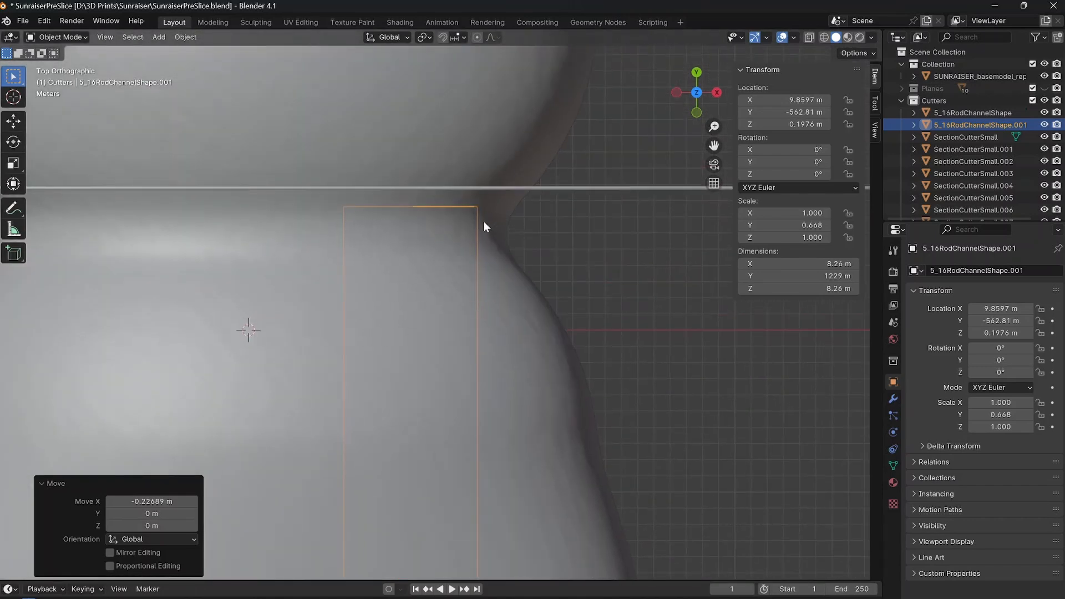
{"action": "scroll", "coordinate": [482, 238], "scroll_direction": "down", "scroll_amount": 10}
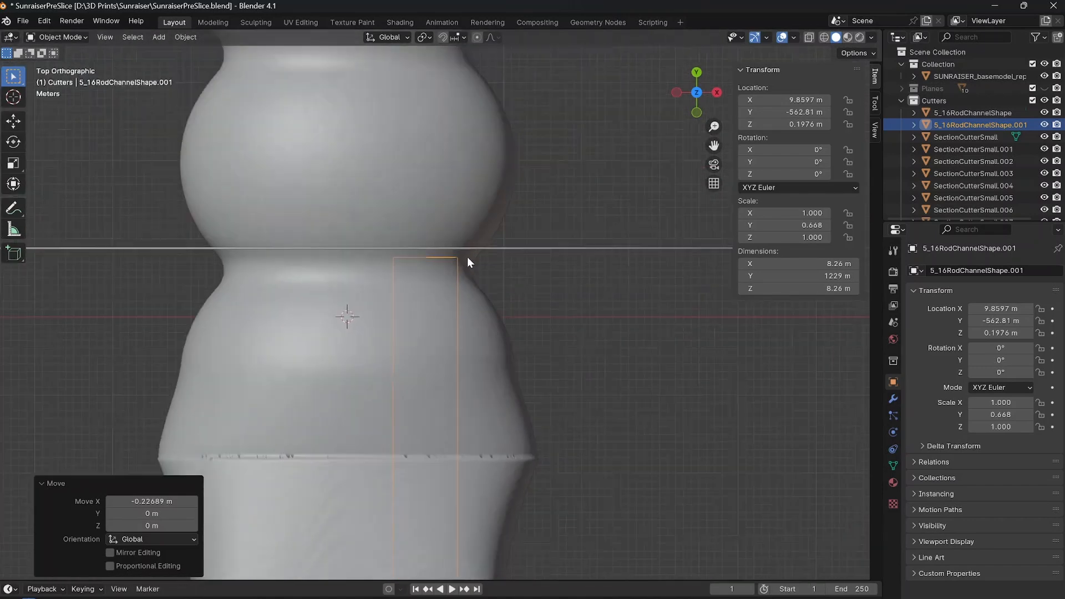
Examine the shortened rod channel's position along the crossguard and the length of the blade in top view.
{"action": "scroll", "coordinate": [444, 283], "scroll_direction": "down", "scroll_amount": 11}
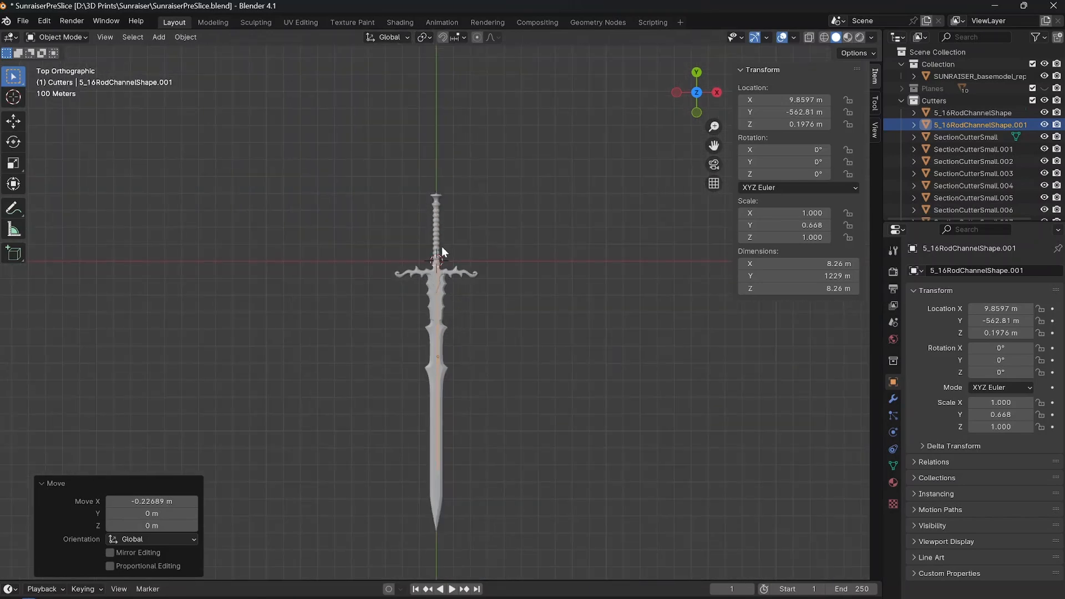
{"action": "scroll", "coordinate": [443, 245], "scroll_direction": "up", "scroll_amount": 10}
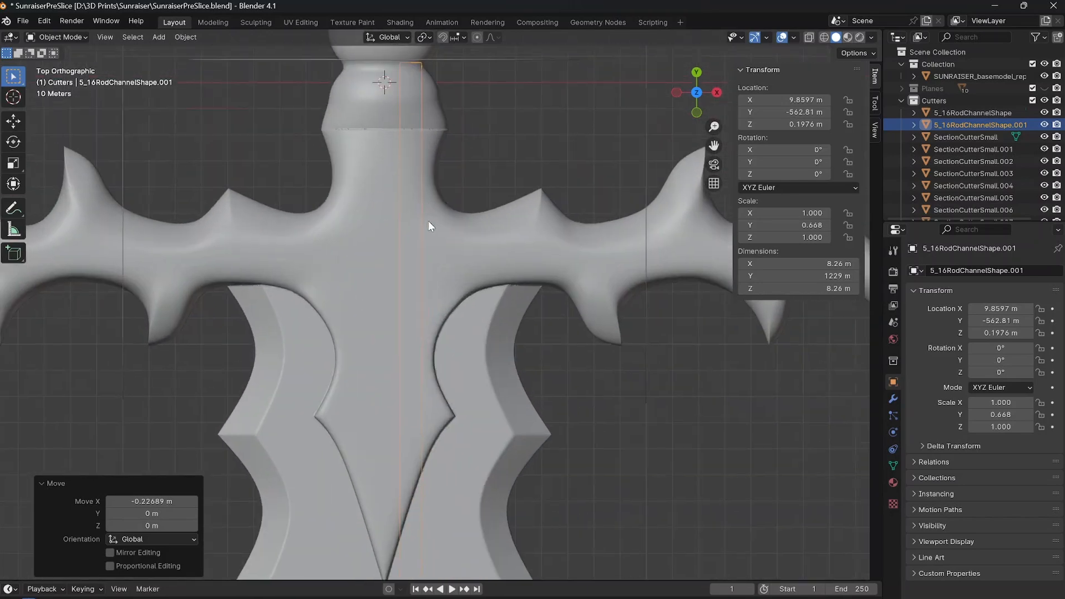
{"action": "scroll", "coordinate": [486, 238], "scroll_direction": "up", "scroll_amount": 3}
{"action": "scroll", "coordinate": [447, 388], "scroll_direction": "down", "scroll_amount": 8}
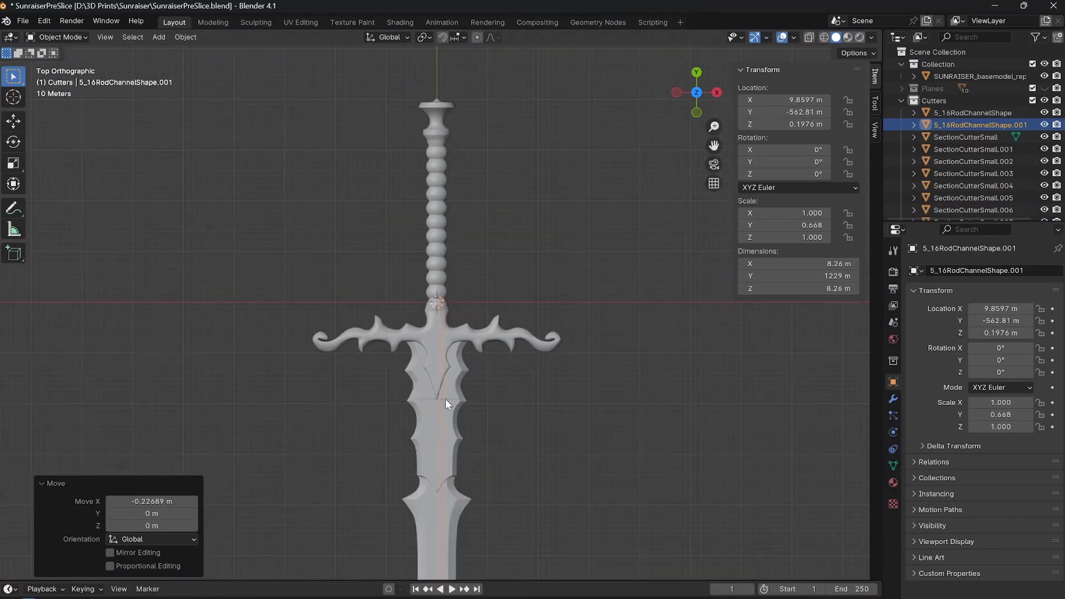
{"action": "scroll", "coordinate": [438, 382], "scroll_direction": "up", "scroll_amount": 1}
{"action": "middle_click_drag", "start_coordinate": [434, 365], "coordinate": [430, 186], "text": "shift"}
{"action": "middle_click_drag", "start_coordinate": [418, 394], "coordinate": [418, 370], "text": "shift"}
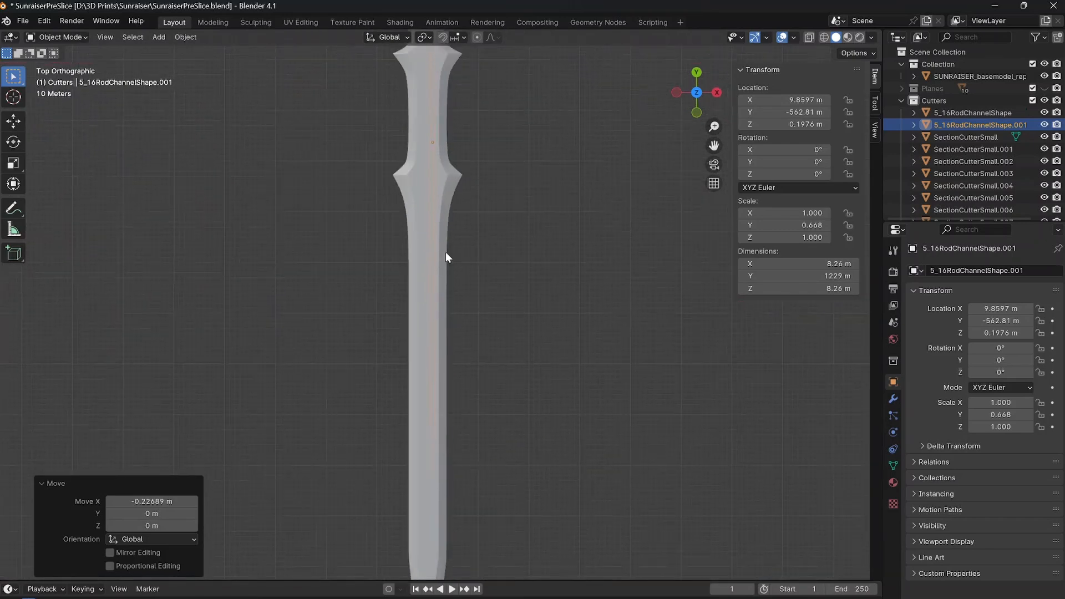
{"action": "middle_click_drag", "start_coordinate": [445, 252], "coordinate": [431, 474], "text": "shift"}
{"action": "middle_click_drag", "start_coordinate": [420, 245], "coordinate": [422, 269], "text": "shift"}
{"action": "scroll", "coordinate": [424, 144], "scroll_direction": "up", "scroll_amount": 5}
{"action": "middle_click_drag", "start_coordinate": [424, 145], "coordinate": [496, 379], "text": "shift"}
Hide the sword model and move the shortened rod channel along Y by about -3.54 m, away from the cutter's disc.
{"action": "left_click", "coordinate": [1044, 76]}
{"action": "scroll", "coordinate": [497, 333], "scroll_direction": "up", "scroll_amount": 5}
{"action": "middle_click_drag", "start_coordinate": [498, 307], "coordinate": [440, 345], "text": "shift"}
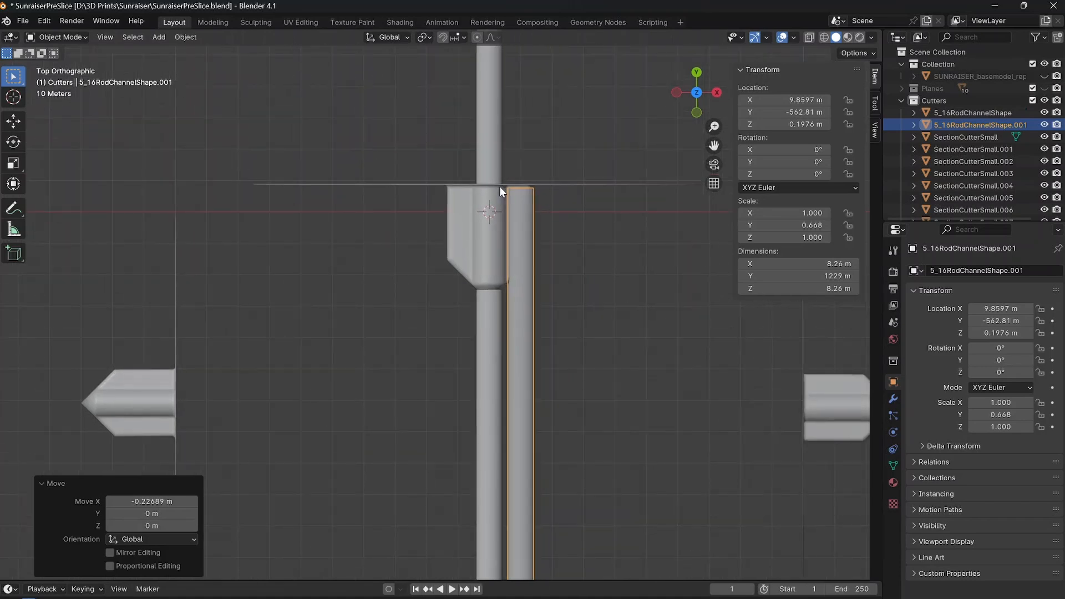
{"action": "scroll", "coordinate": [499, 187], "scroll_direction": "up", "scroll_amount": 4}
{"action": "middle_click_drag", "start_coordinate": [527, 164], "coordinate": [439, 303], "text": "shift"}
{"action": "left_click", "coordinate": [537, 301]}
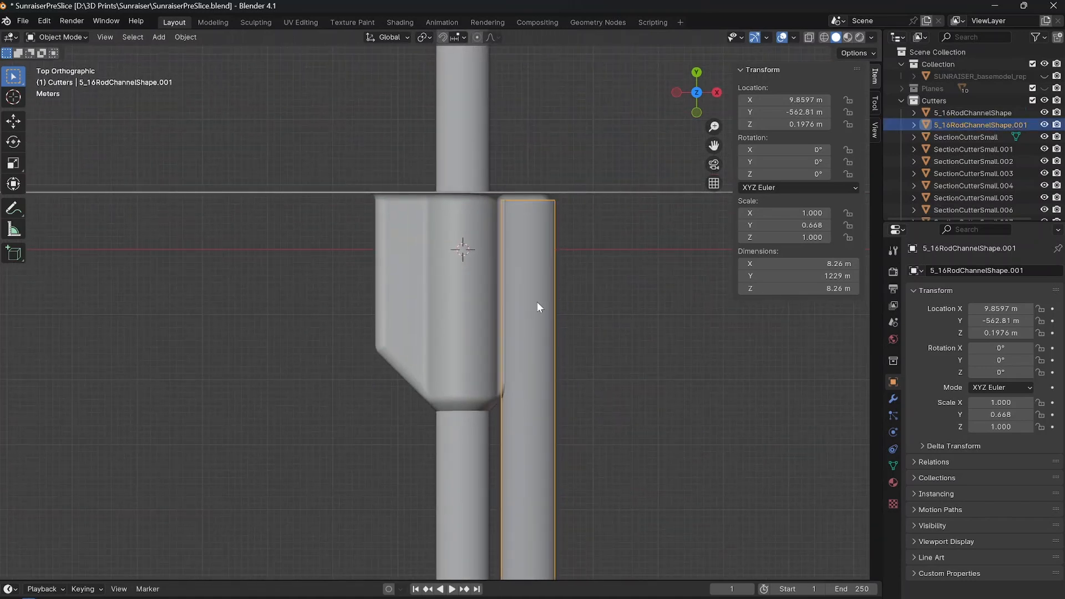
{"action": "left_click", "coordinate": [1044, 77]}
{"action": "left_click", "coordinate": [1044, 77]}
{"action": "key", "text": "g"}
{"action": "key", "text": "y"}
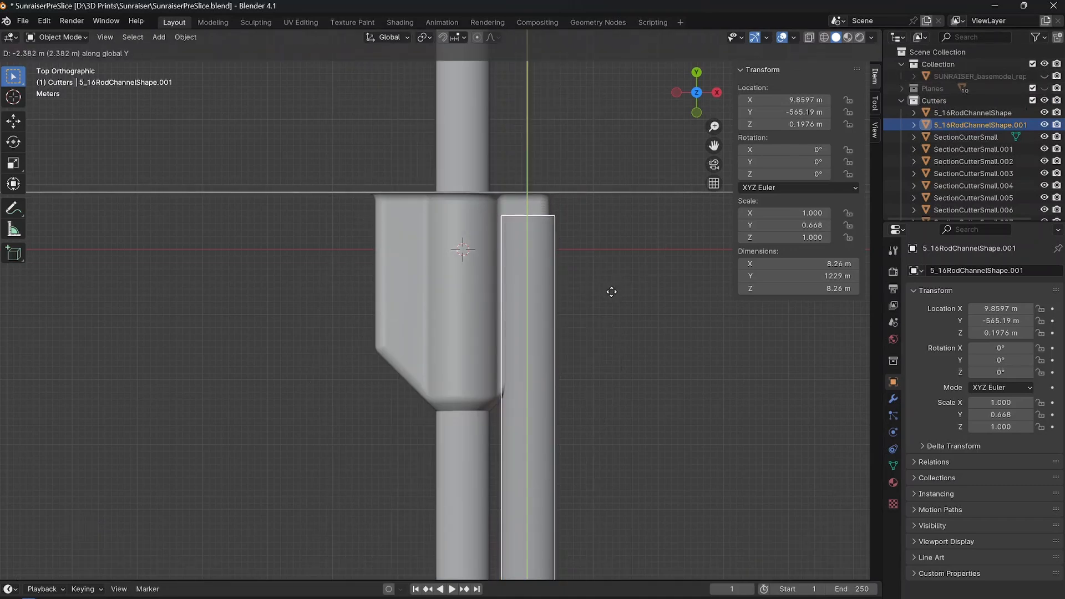
{"action": "left_click", "coordinate": [606, 299]}
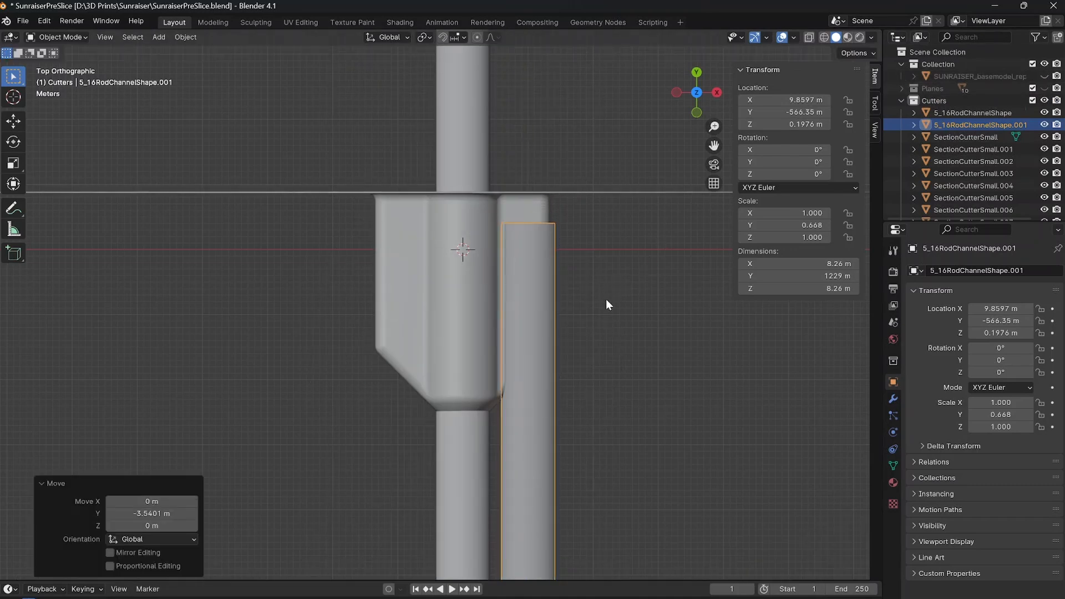
Duplicate the shortened rod channel and move the copy -19.95 m along X to the other side of the central channel.
{"action": "left_click", "coordinate": [1044, 77]}
{"action": "left_click", "coordinate": [1044, 77]}
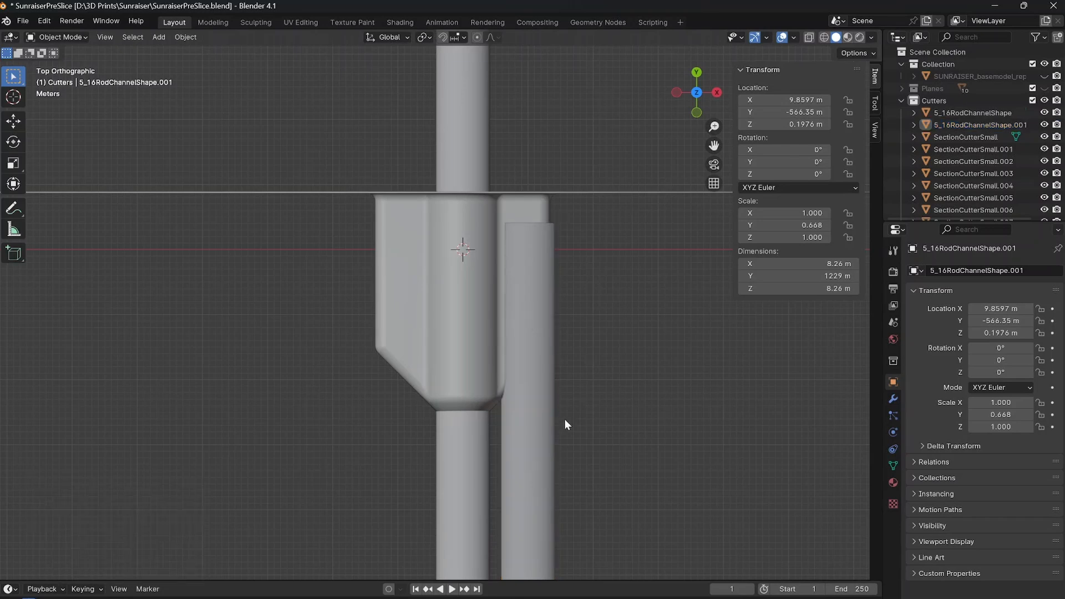
{"action": "key", "text": "shift+d"}
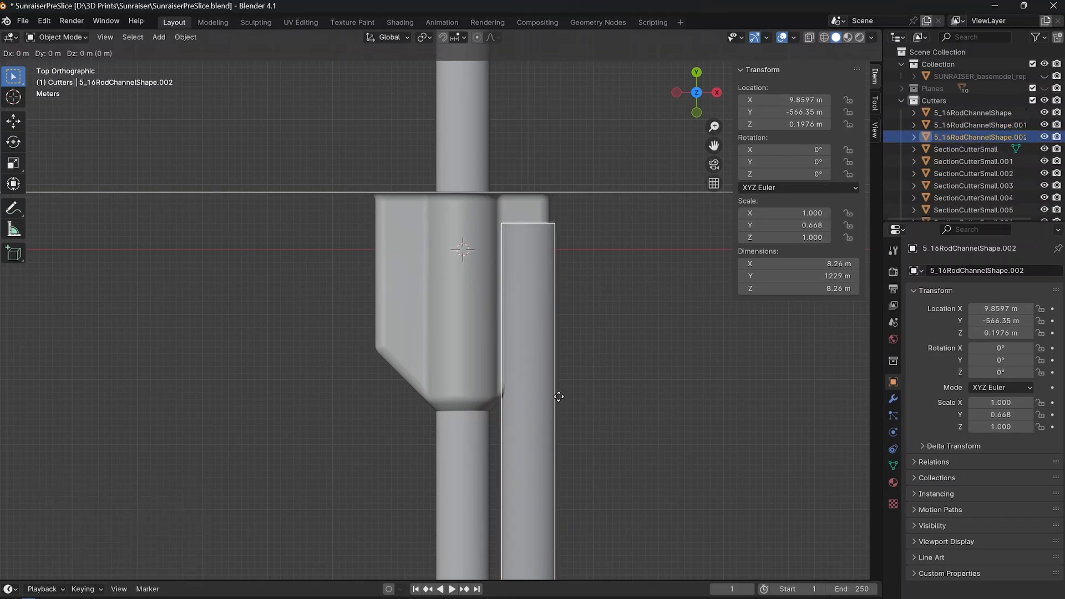
{"action": "key", "text": "x"}
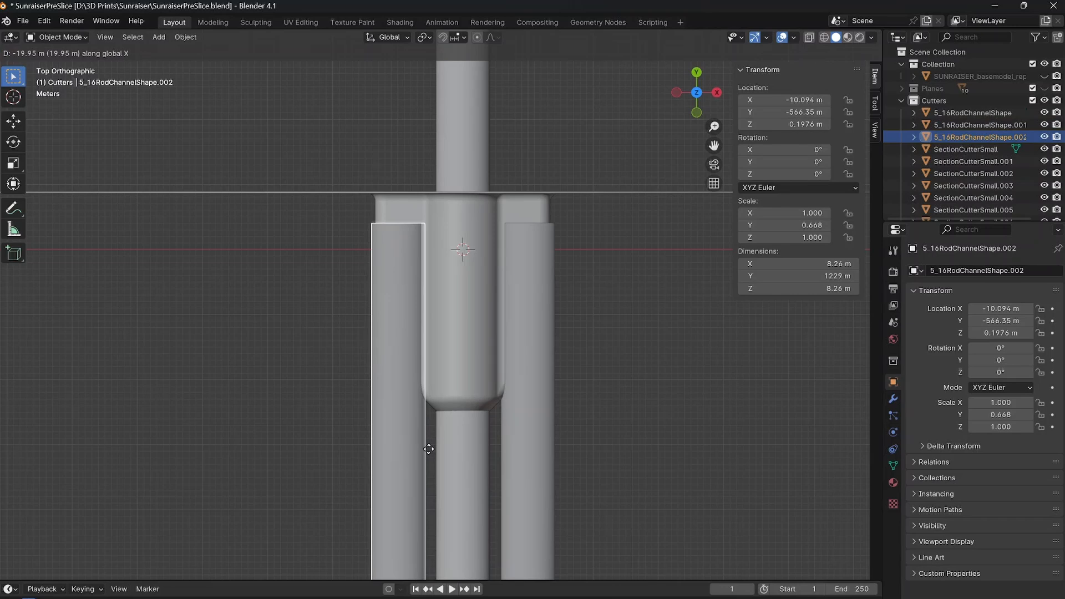
{"action": "left_click", "coordinate": [428, 449]}
{"action": "left_click", "coordinate": [565, 434]}
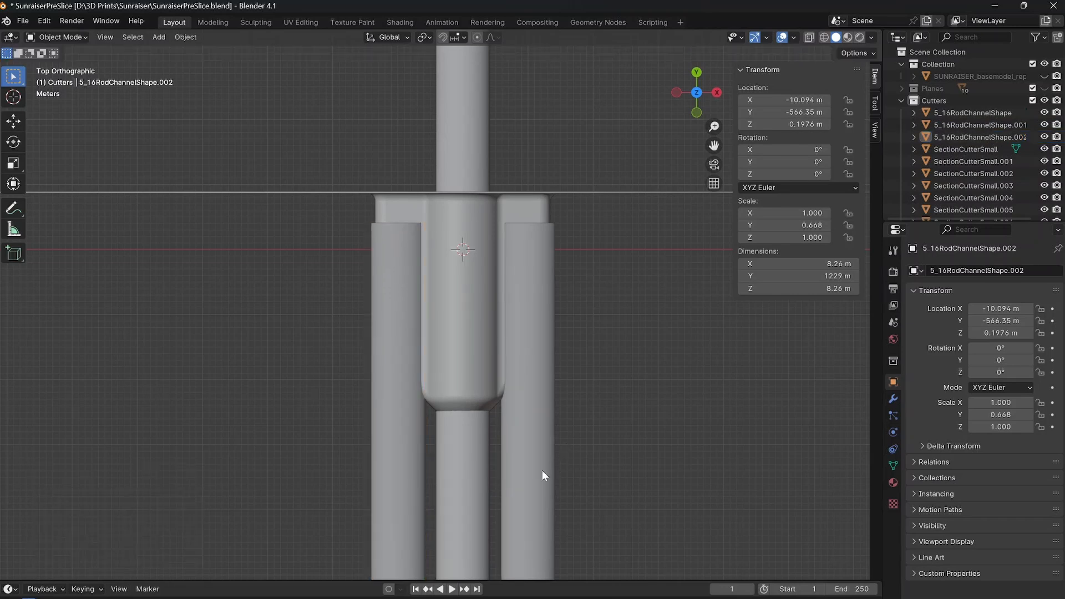
Examine the three parallel rod channels and the section cutters along their full length in top view and perspective.
{"action": "scroll", "coordinate": [369, 290], "scroll_direction": "down", "scroll_amount": 10}
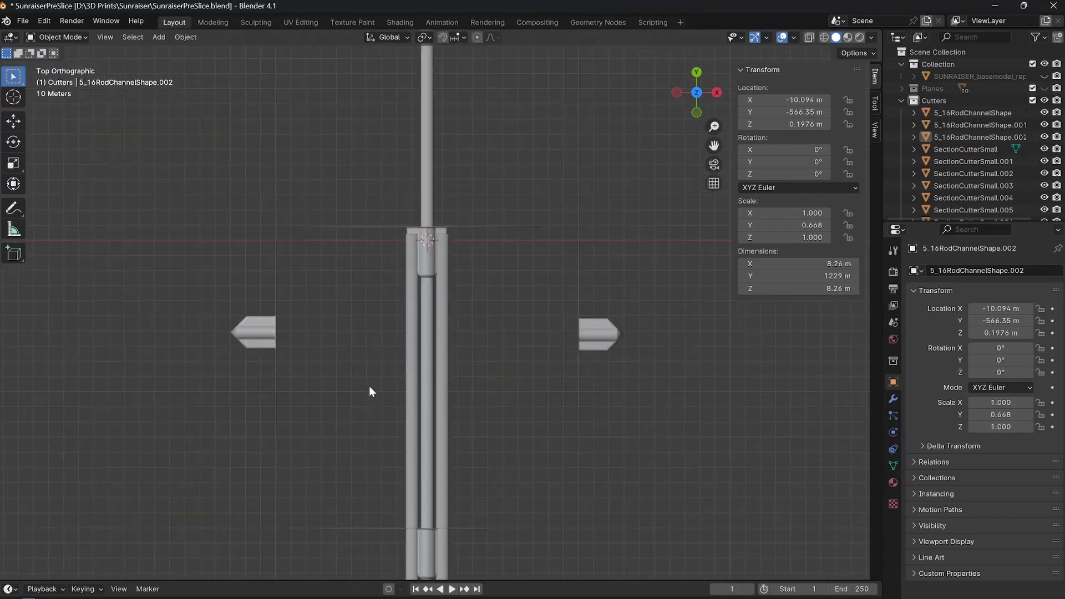
{"action": "middle_click_drag", "start_coordinate": [393, 448], "coordinate": [403, 236], "text": "shift"}
{"action": "middle_click_drag", "start_coordinate": [406, 417], "coordinate": [408, 301], "text": "shift"}
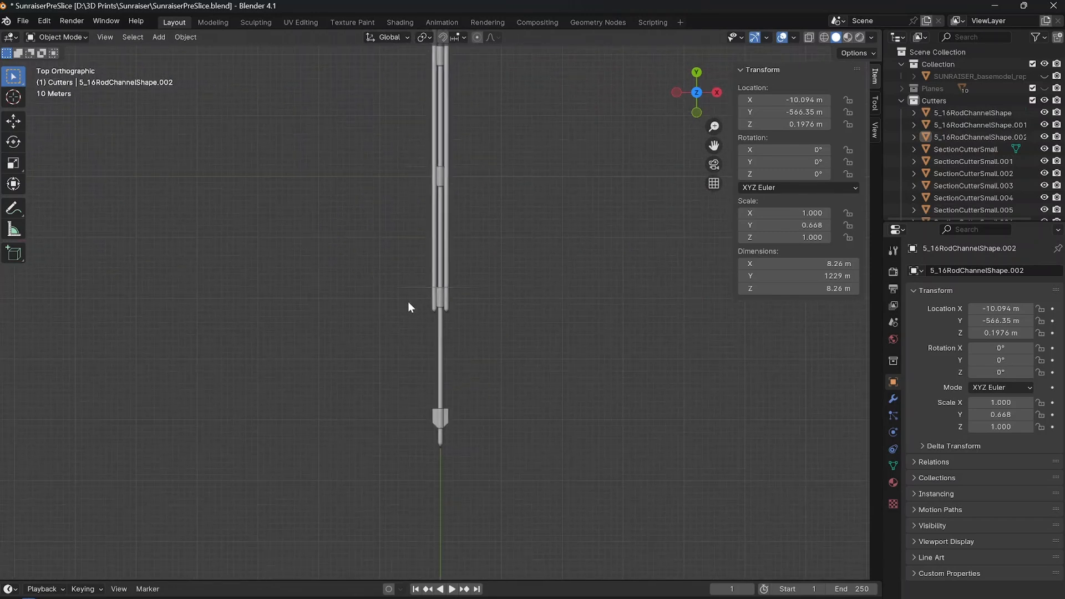
{"action": "mouse_move", "coordinate": [487, 295]}
{"action": "middle_mouse_down"}
{"action": "mouse_move", "coordinate": [455, 274]}
{"action": "mouse_move", "coordinate": [254, 265]}
{"action": "mouse_move", "coordinate": [330, 324]}
{"action": "middle_mouse_up"}
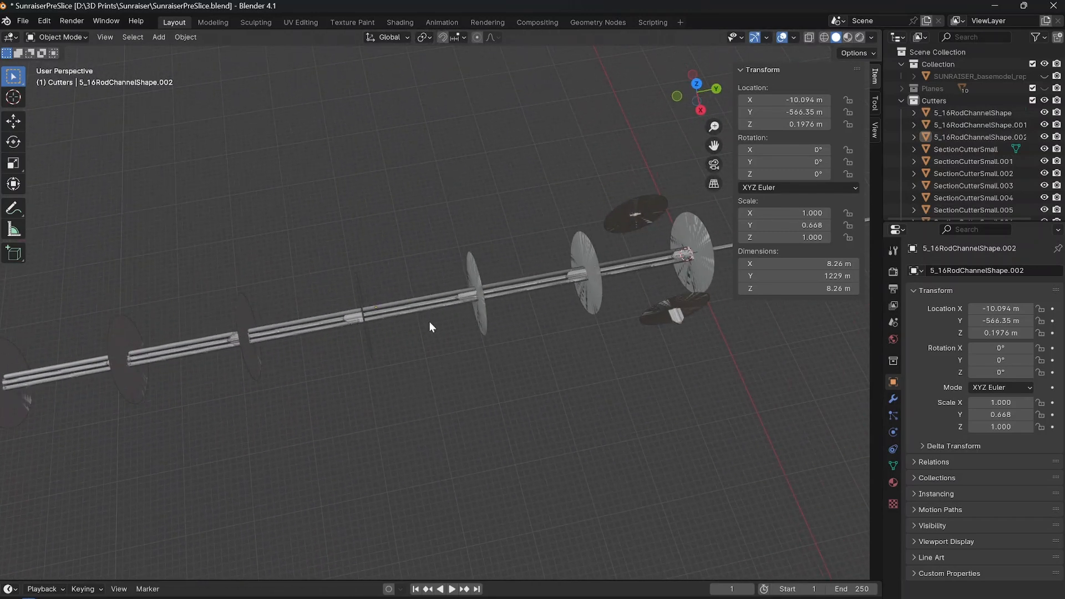
{"action": "middle_click_drag", "start_coordinate": [431, 327], "coordinate": [291, 288]}
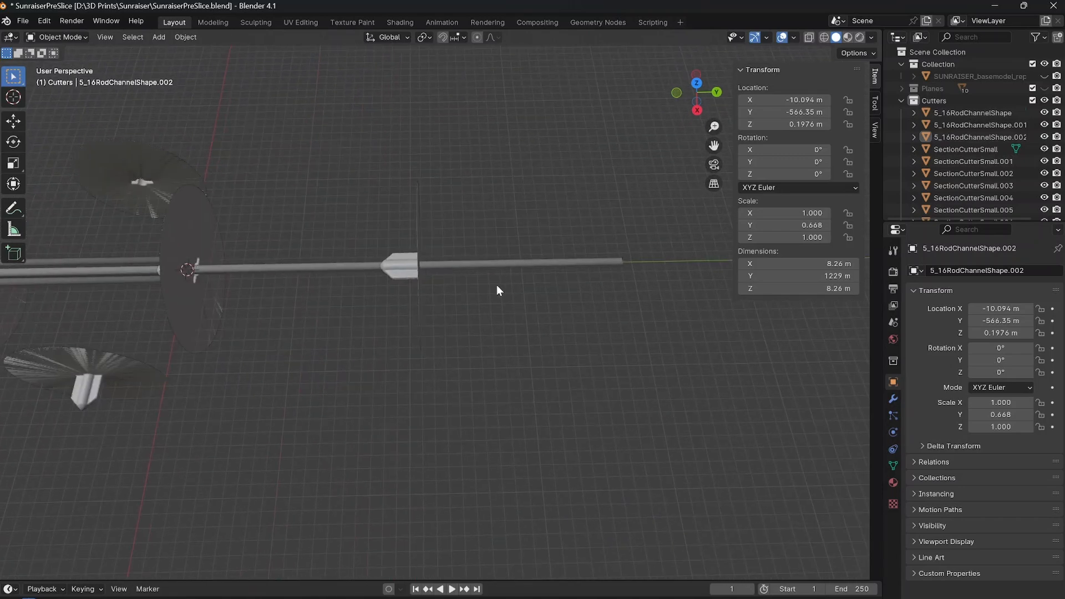
{"action": "middle_click_drag", "start_coordinate": [328, 204], "coordinate": [241, 310]}
{"action": "middle_click_drag", "start_coordinate": [173, 309], "coordinate": [402, 293], "text": "shift"}
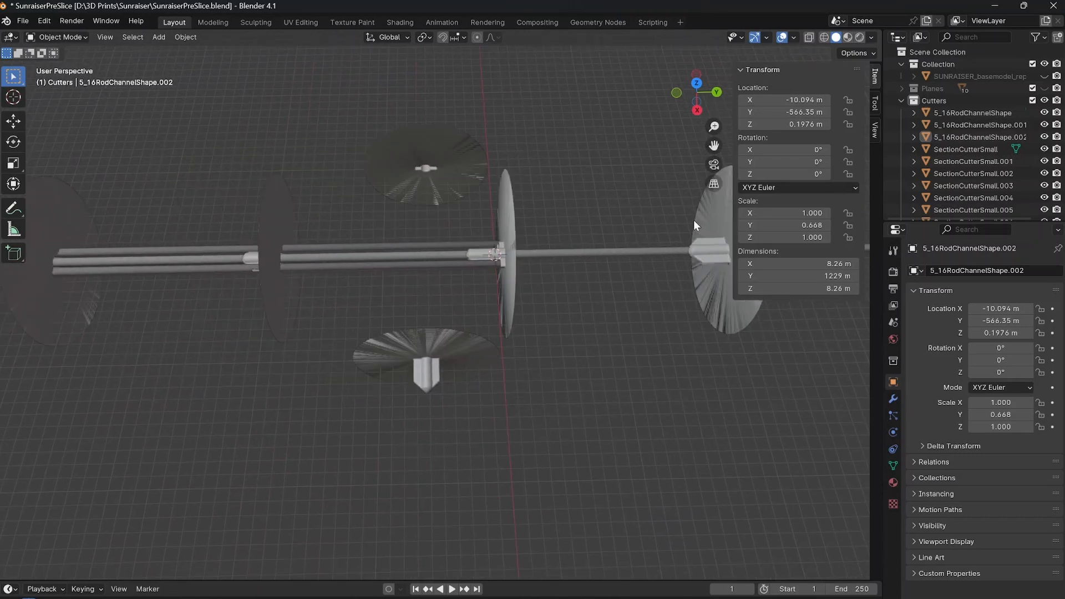
Show the sword model together with the cutters and rod channels.
{"action": "left_click", "coordinate": [1043, 77]}
{"action": "scroll", "coordinate": [466, 266], "scroll_direction": "down", "scroll_amount": 5}
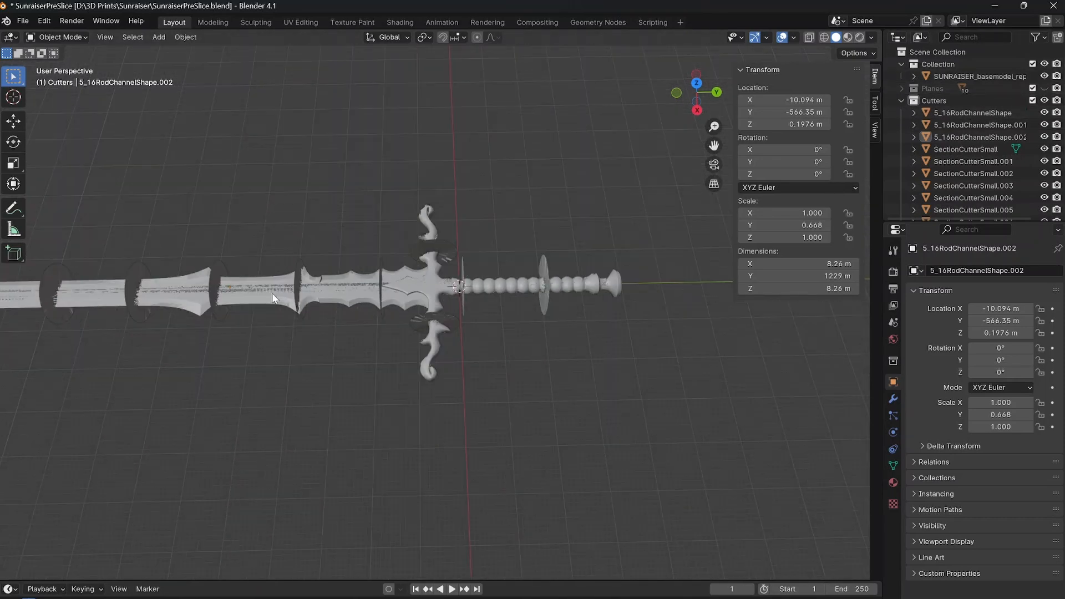
{"action": "middle_click_drag", "start_coordinate": [272, 293], "coordinate": [533, 252]}
Create a new collection in the scene and name it Rods.
{"action": "left_click", "coordinate": [980, 112]}
{"action": "left_click", "coordinate": [963, 138], "text": "shift"}
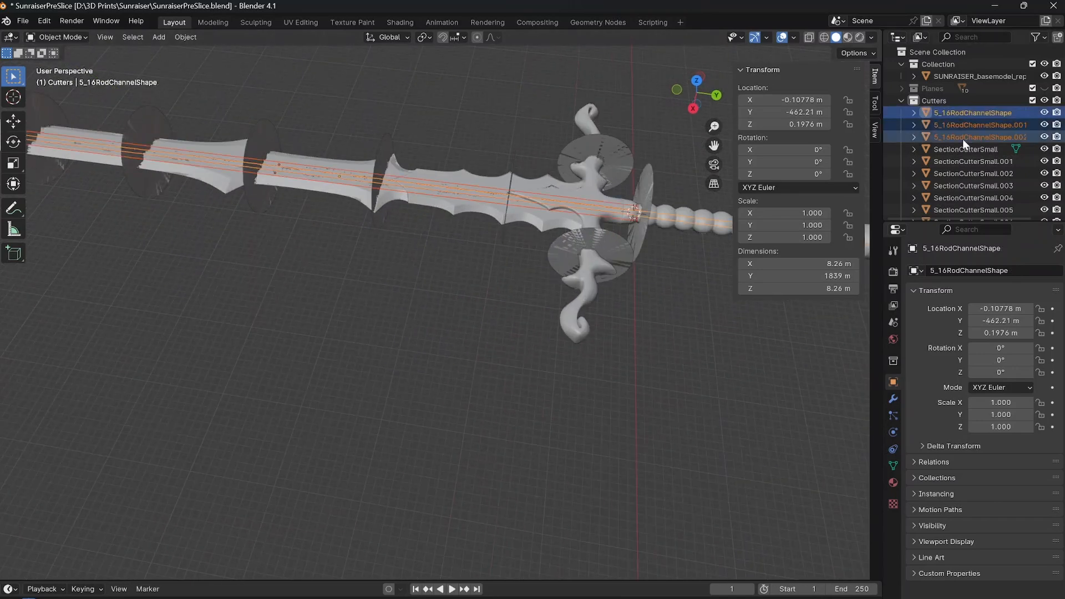
{"action": "right_click", "coordinate": [963, 139]}
{"action": "left_click", "coordinate": [917, 247]}
{"action": "scroll", "coordinate": [956, 149], "scroll_direction": "down", "scroll_amount": 1}
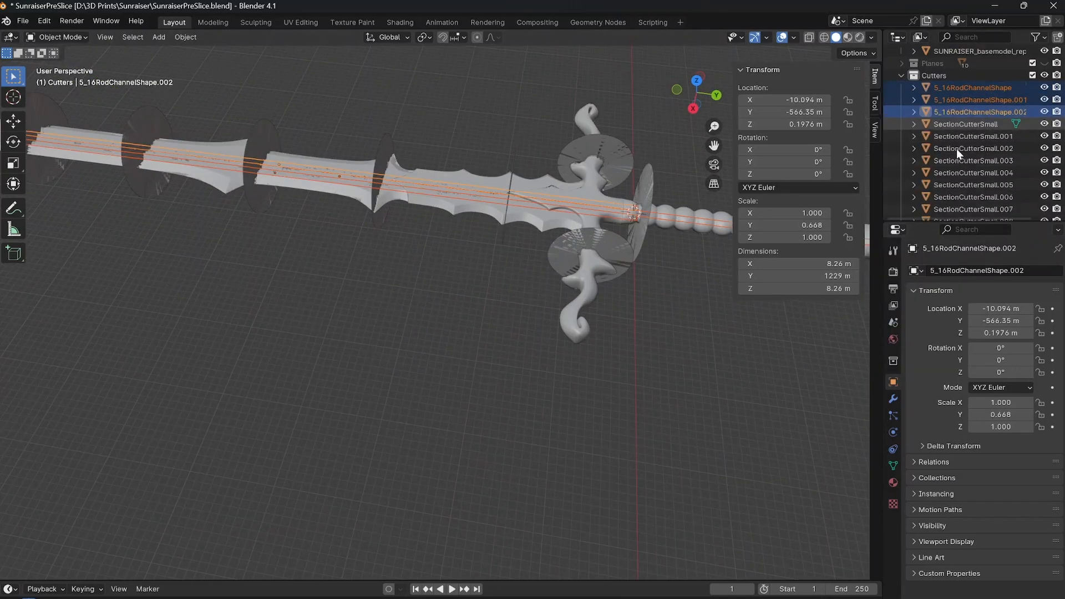
{"action": "scroll", "coordinate": [956, 149], "scroll_direction": "down", "scroll_amount": 2}
{"action": "double_click", "coordinate": [926, 209]}
{"action": "key", "text": "ctrl+a"}
{"action": "type", "text": "Rods"}
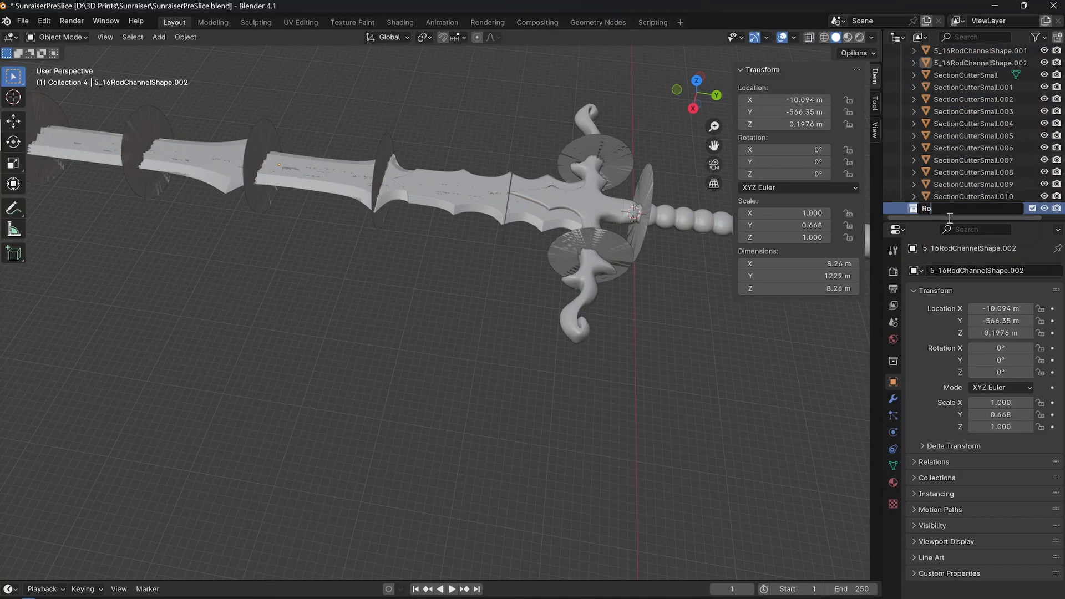
{"action": "key", "text": "Return"}
Move the three 5_16RodChannelShape objects from the Cutters collection into the Rods collection and collapse the Cutters collection.
{"action": "scroll", "coordinate": [960, 110], "scroll_direction": "up", "scroll_amount": 5}
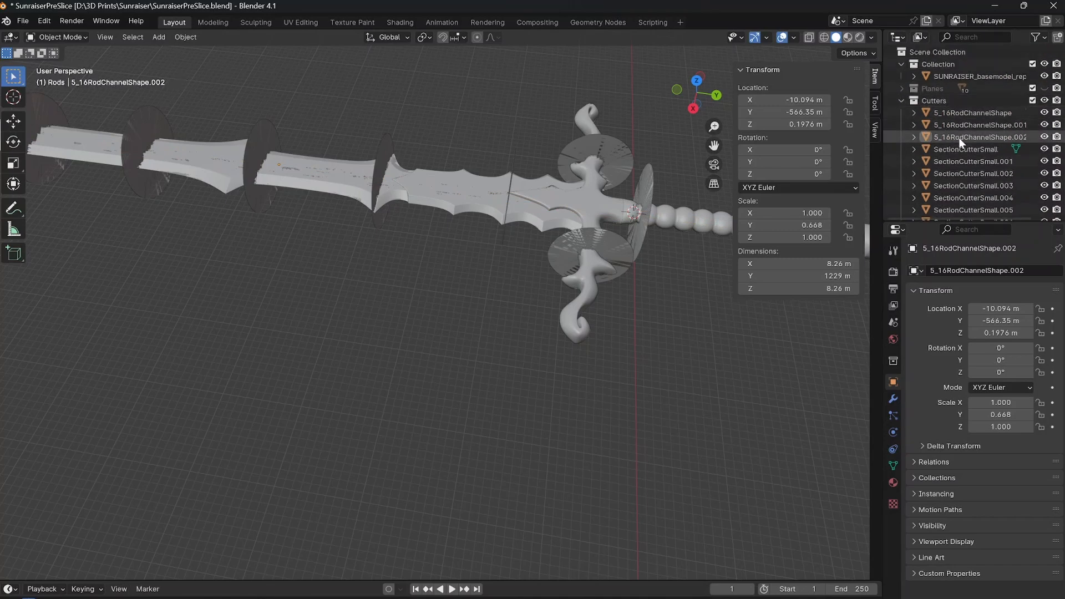
{"action": "left_click", "coordinate": [959, 139]}
{"action": "left_click", "coordinate": [952, 115], "text": "shift"}
{"action": "scroll", "coordinate": [950, 130], "scroll_direction": "down", "scroll_amount": 3}
{"action": "left_click_drag", "start_coordinate": [952, 63], "coordinate": [938, 212]}
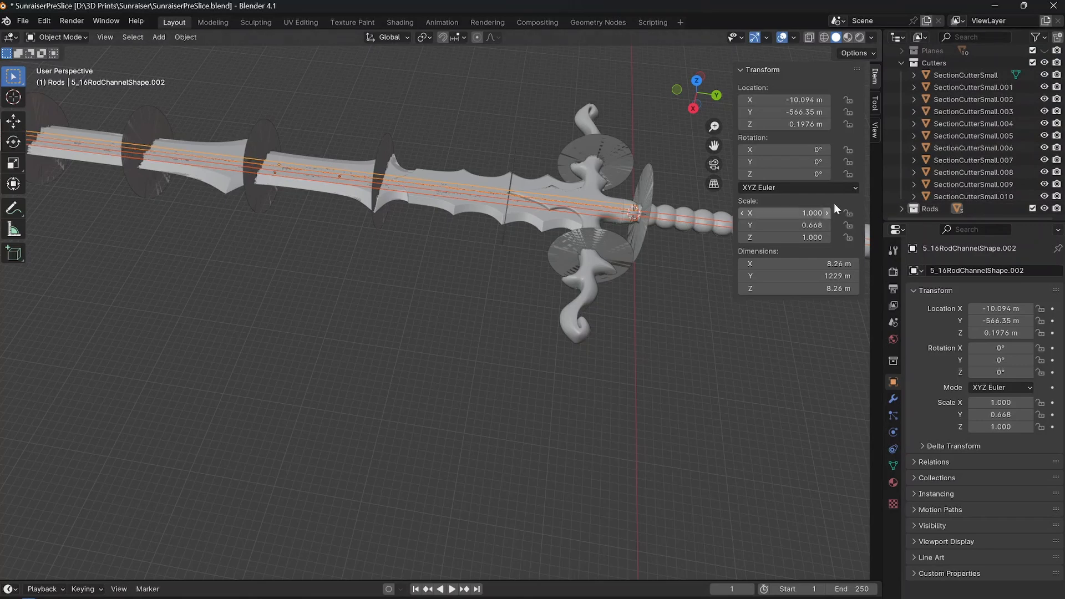
{"action": "left_click", "coordinate": [902, 62]}
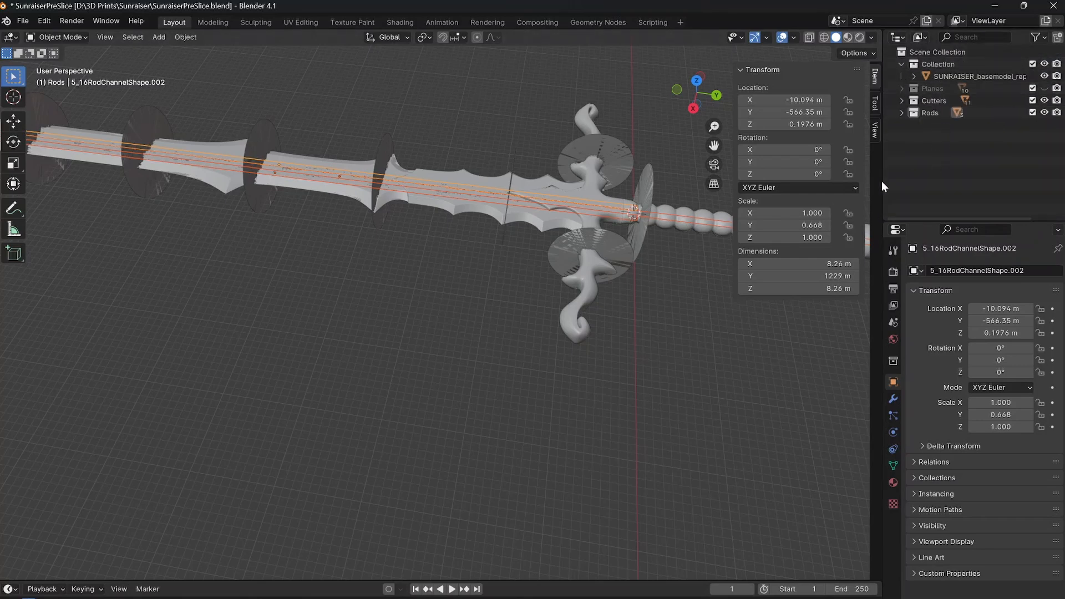
Review the scene's collections, toggling the visibility of the Planes collection, and save the file.
{"action": "left_click", "coordinate": [976, 76]}
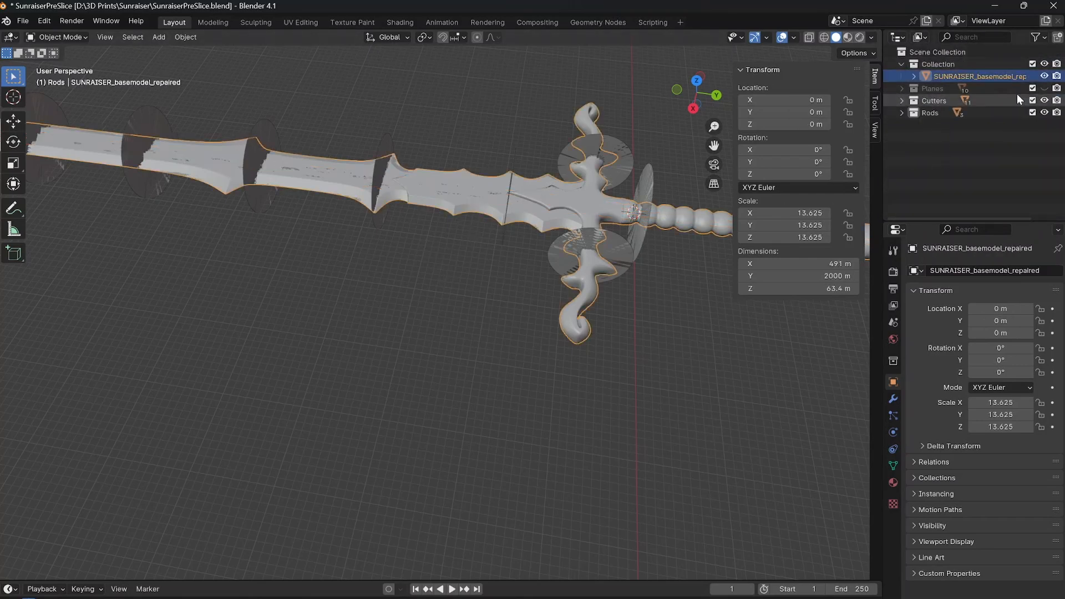
{"action": "left_click", "coordinate": [930, 100]}
{"action": "left_click", "coordinate": [930, 113]}
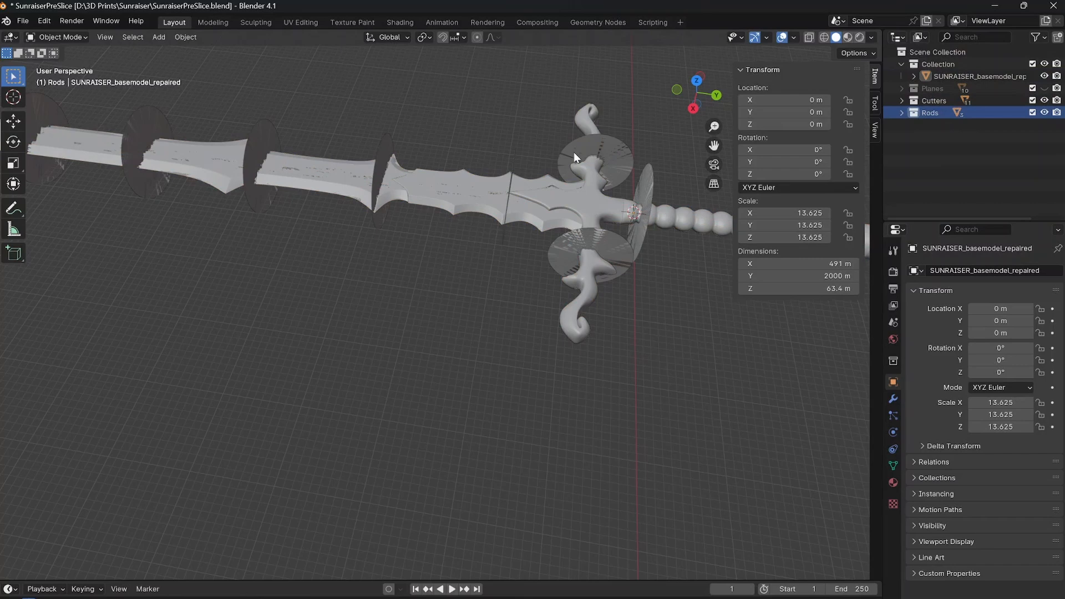
{"action": "left_click", "coordinate": [1045, 88]}
{"action": "scroll", "coordinate": [582, 270], "scroll_direction": "down", "scroll_amount": 5}
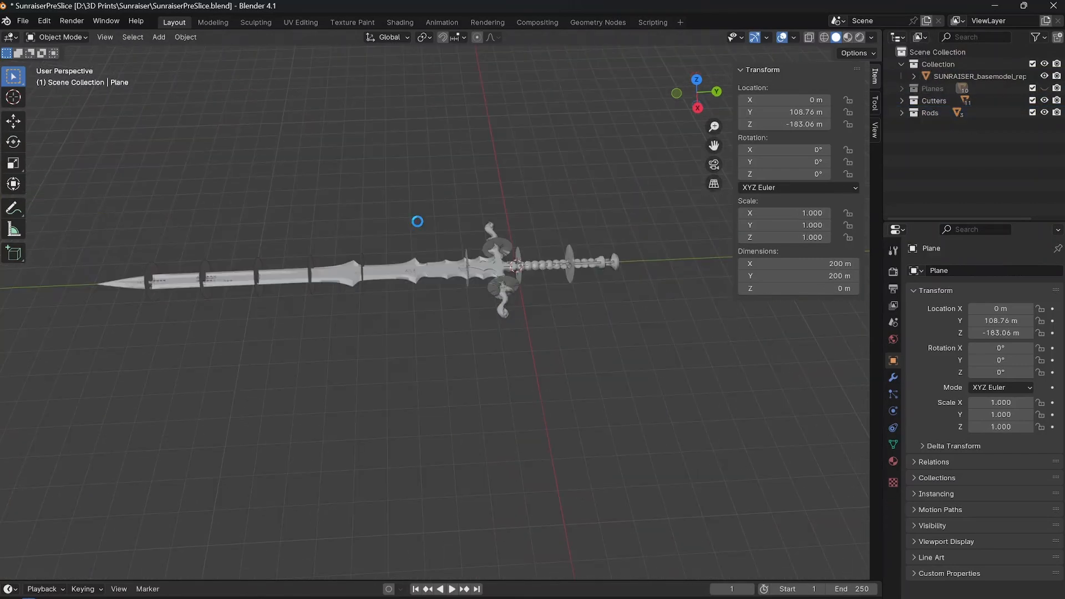
{"action": "key", "text": "ctrl+s"}
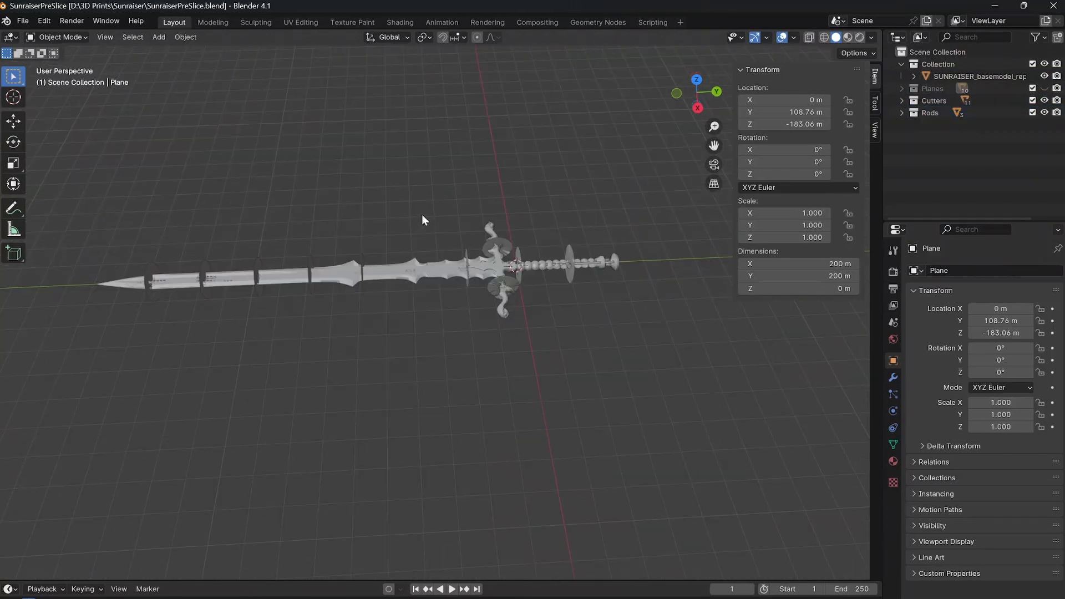
Save the project under the new file name SunraiserPostSlice.blend in the Sunraiser folder.
{"action": "middle_click_drag", "start_coordinate": [387, 251], "coordinate": [508, 217]}
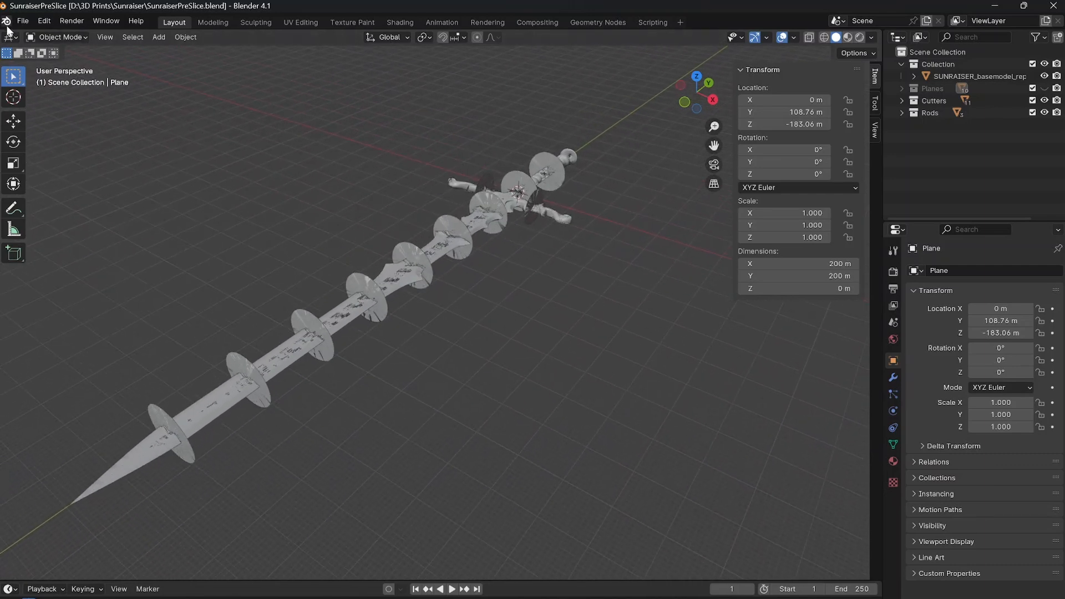
{"action": "left_click", "coordinate": [23, 21]}
{"action": "left_click", "coordinate": [45, 124]}
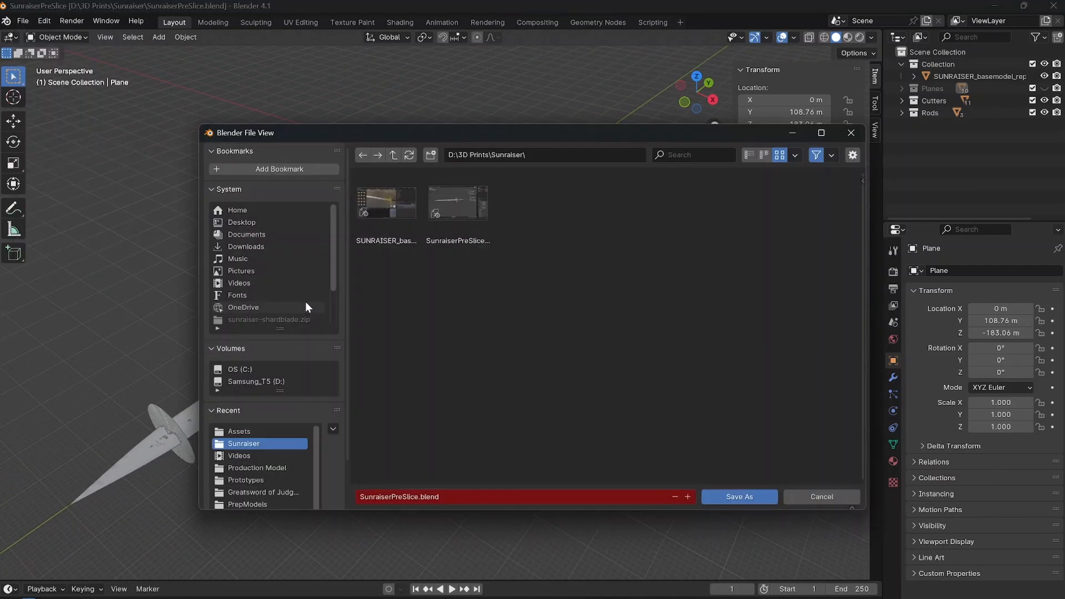
{"action": "left_click", "coordinate": [402, 496]}
{"action": "key", "text": "BackSpace"}
{"action": "key", "text": "BackSpace"}
{"action": "key", "text": "BackSpace"}
{"action": "type", "text": "Post"}
{"action": "left_click", "coordinate": [760, 496]}
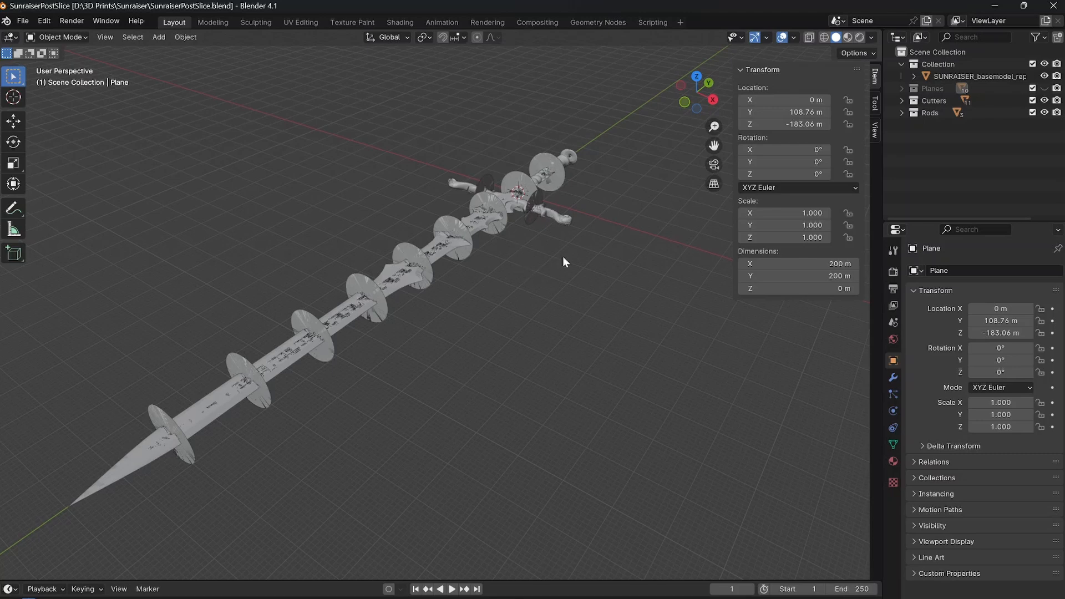
Add a Boolean modifier to the sword model.
{"action": "middle_click_drag", "start_coordinate": [562, 256], "coordinate": [460, 314]}
{"action": "scroll", "coordinate": [499, 308], "scroll_direction": "up", "scroll_amount": 4}
{"action": "middle_click_drag", "start_coordinate": [610, 294], "coordinate": [444, 300], "text": "shift"}
{"action": "left_click", "coordinate": [517, 246]}
{"action": "scroll", "coordinate": [444, 301], "scroll_direction": "down", "scroll_amount": 2}
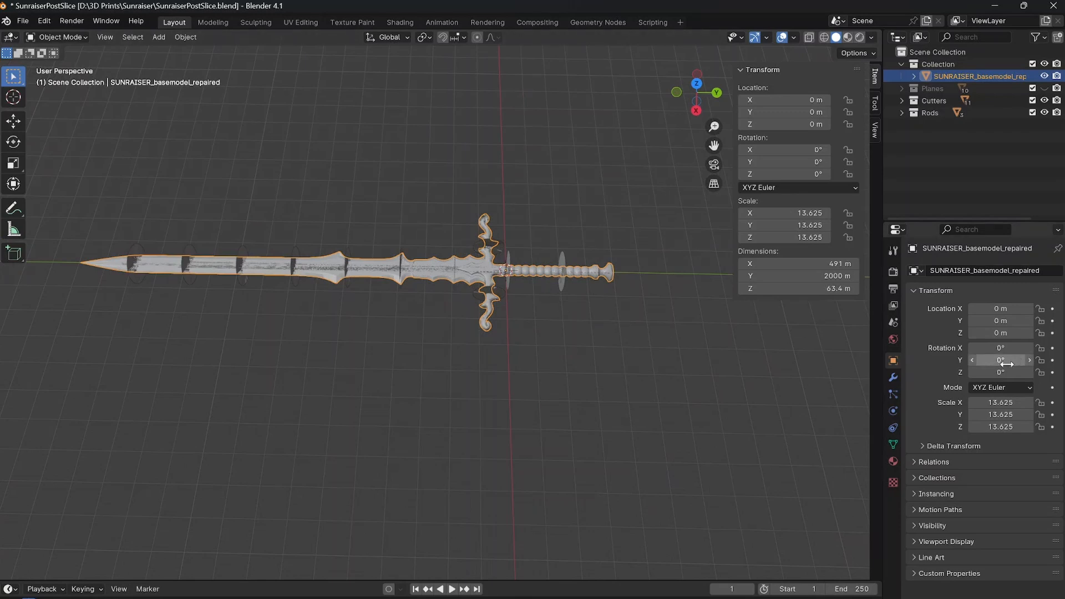
{"action": "left_click", "coordinate": [893, 377]}
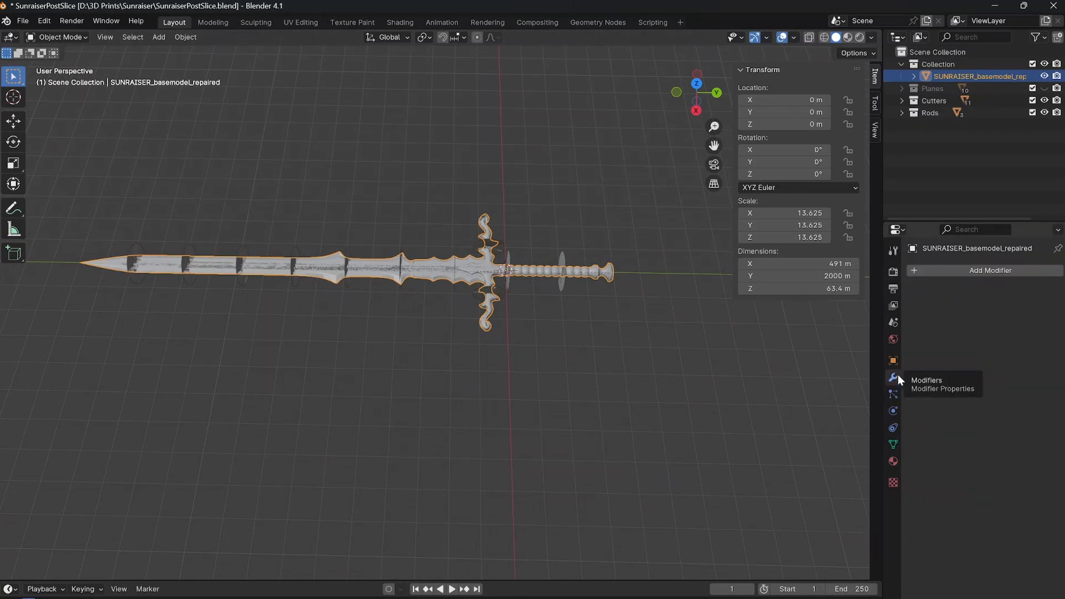
{"action": "left_click", "coordinate": [955, 270]}
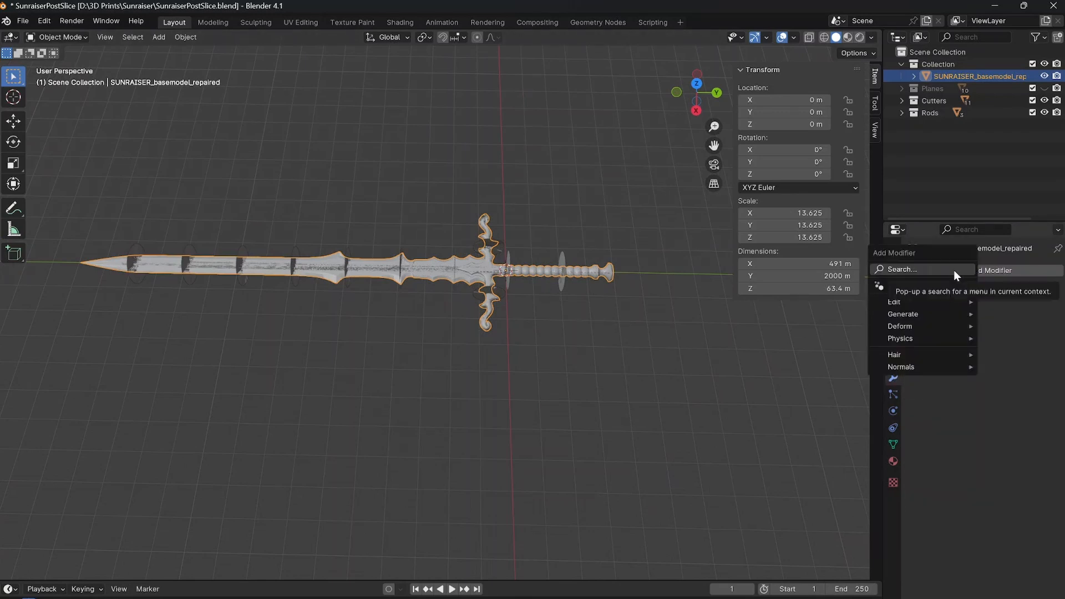
{"action": "mouse_move", "coordinate": [911, 313]}
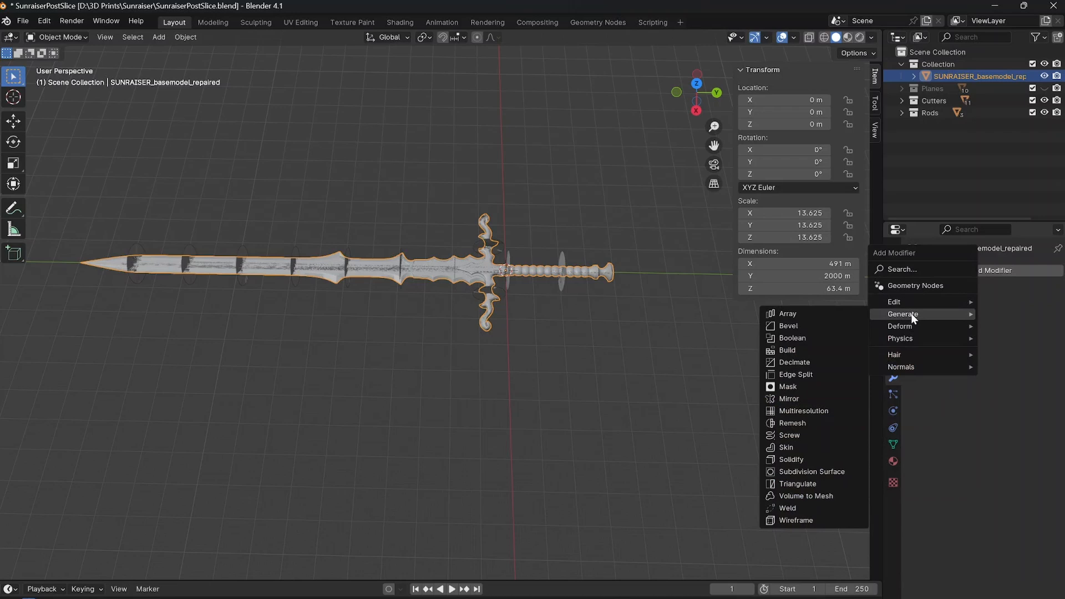
{"action": "left_click", "coordinate": [827, 338]}
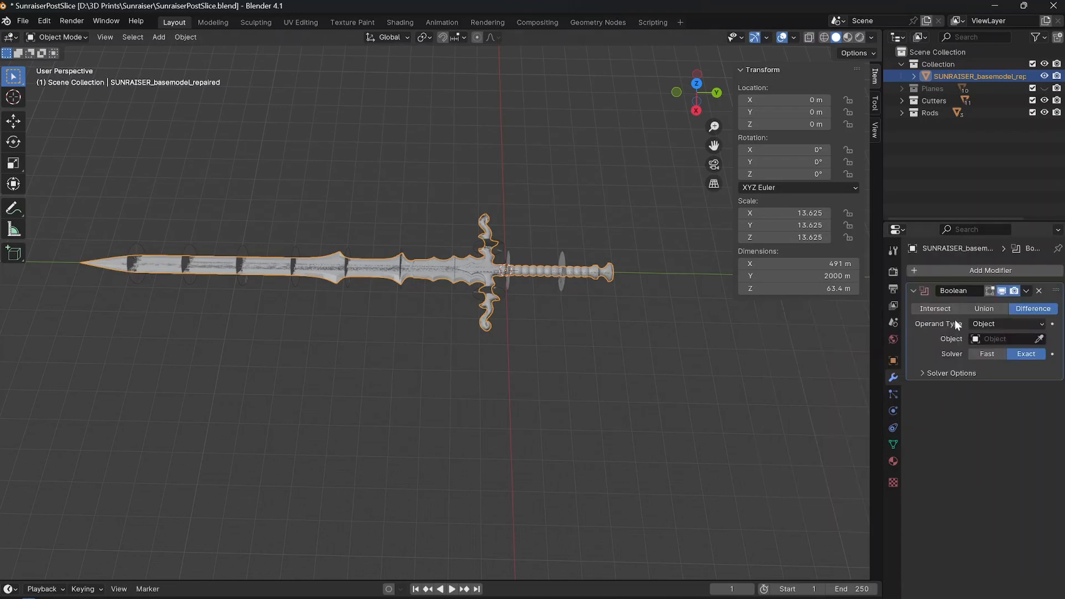
Turn off the Boolean modifier's realtime viewport display and keep Object as its operand type.
{"action": "left_click", "coordinate": [1003, 291]}
{"action": "middle_click_drag", "start_coordinate": [517, 304], "coordinate": [482, 270]}
{"action": "scroll", "coordinate": [487, 275], "scroll_direction": "up", "scroll_amount": 5}
{"action": "scroll", "coordinate": [487, 276], "scroll_direction": "down", "scroll_amount": 3}
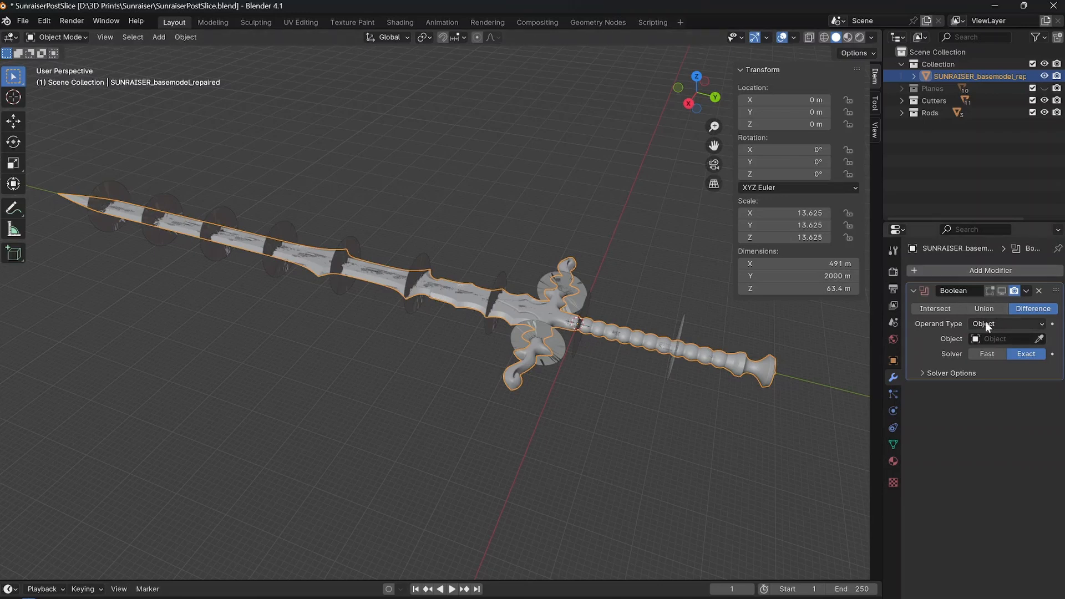
{"action": "left_click", "coordinate": [1000, 326]}
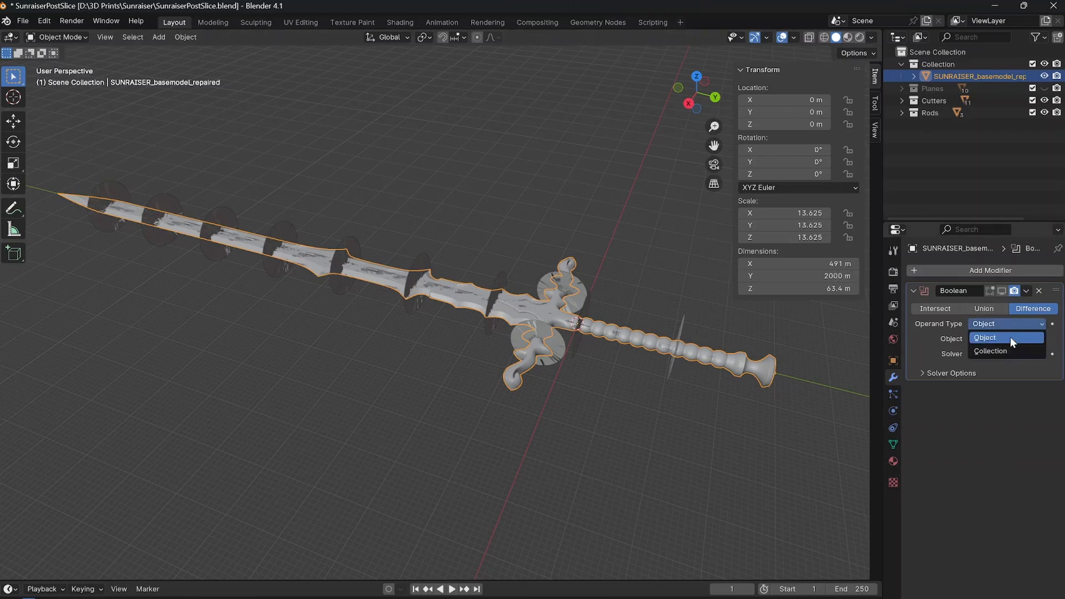
{"action": "left_click", "coordinate": [992, 341]}
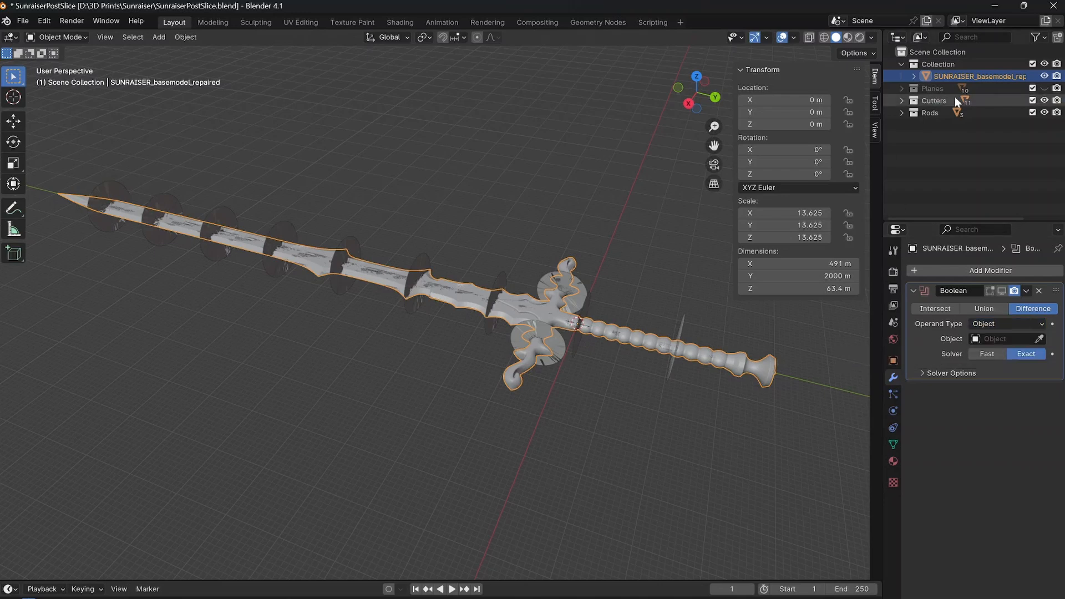
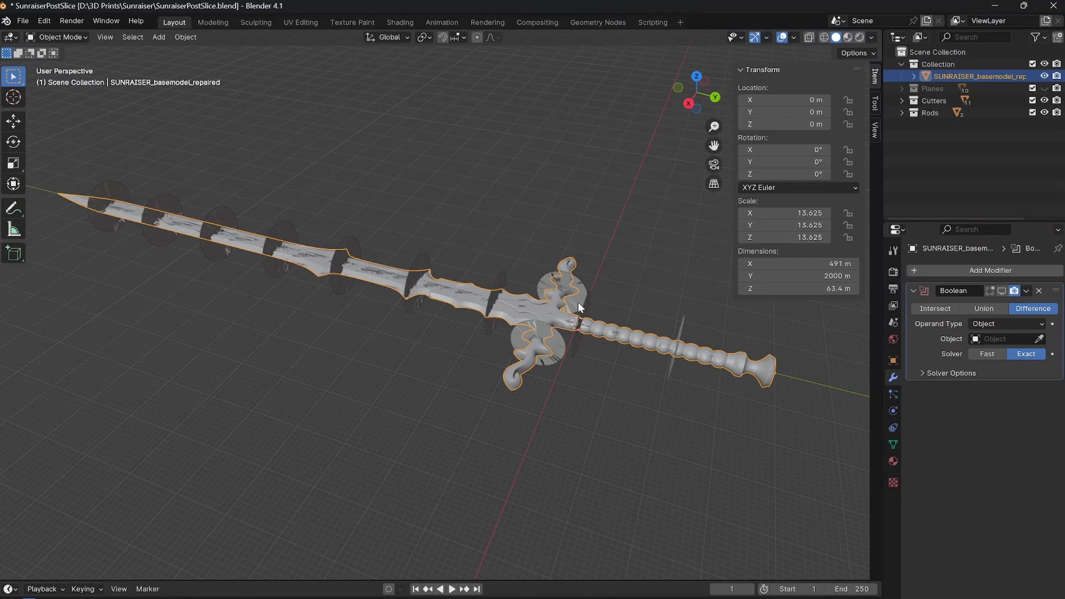
Expand the Rods collection and select 5_16RodChannelShape to check where it runs through the sword.
{"action": "middle_click_drag", "start_coordinate": [668, 347], "coordinate": [498, 296], "text": "shift"}
{"action": "scroll", "coordinate": [537, 268], "scroll_direction": "up", "scroll_amount": 5}
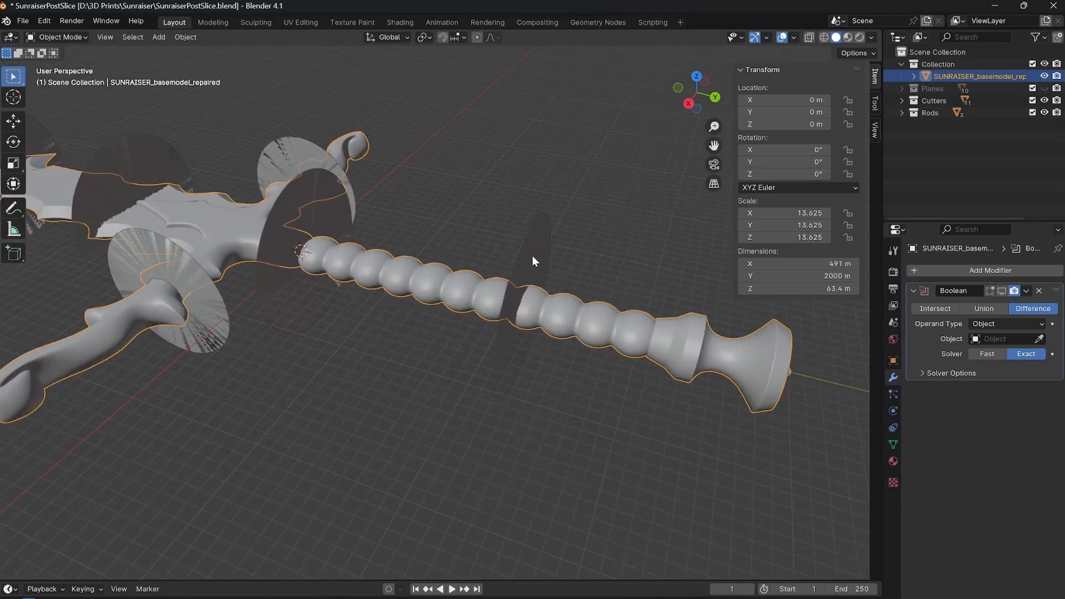
{"action": "scroll", "coordinate": [524, 258], "scroll_direction": "down", "scroll_amount": 2}
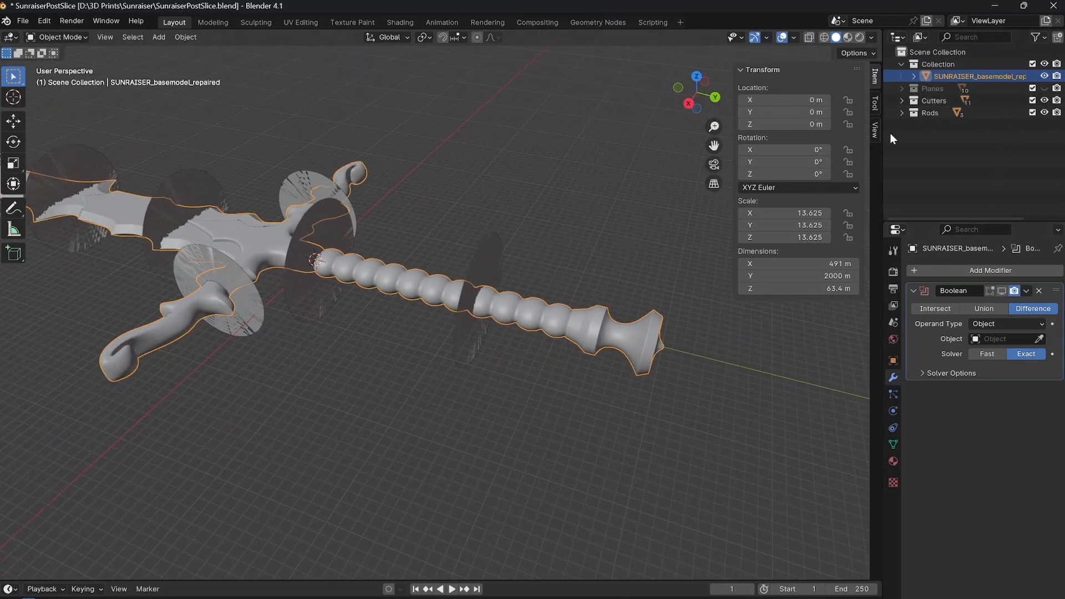
{"action": "left_click", "coordinate": [901, 112]}
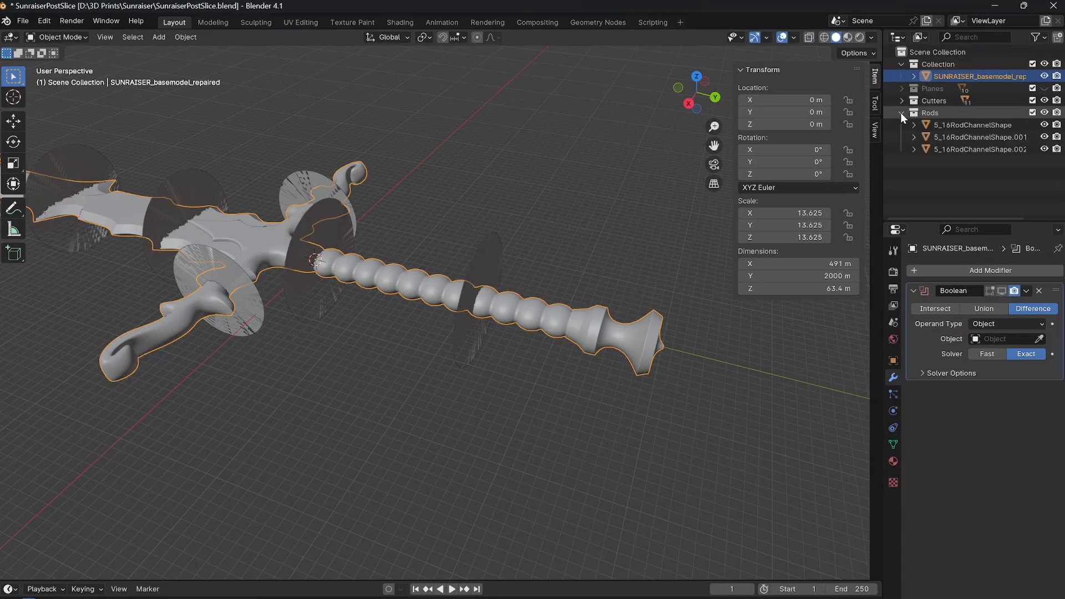
{"action": "left_click", "coordinate": [950, 124]}
{"action": "scroll", "coordinate": [422, 301], "scroll_direction": "down", "scroll_amount": 5}
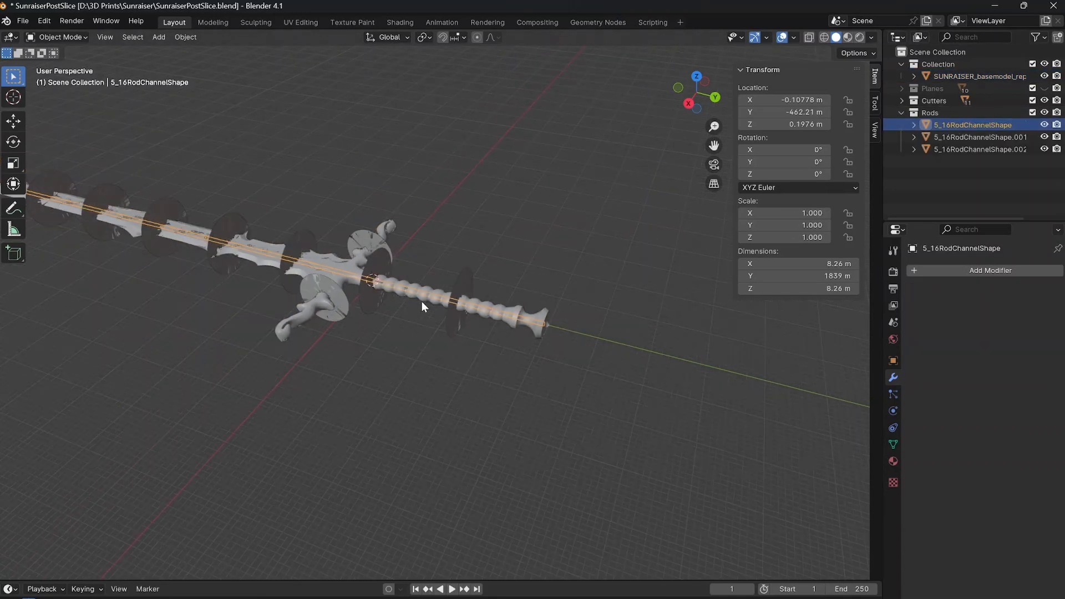
{"action": "scroll", "coordinate": [348, 289], "scroll_direction": "up", "scroll_amount": 5}
Set the sword's Boolean modifier to subtract 5_16RodChannelShape with the Fast solver, and apply it.
{"action": "left_click", "coordinate": [251, 261]}
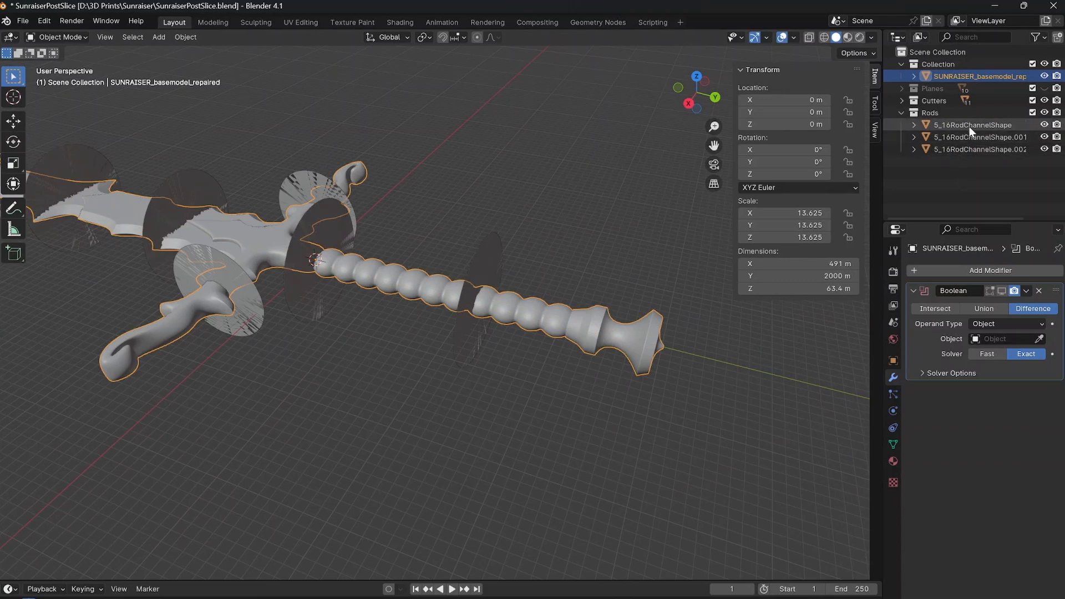
{"action": "left_click", "coordinate": [1001, 339]}
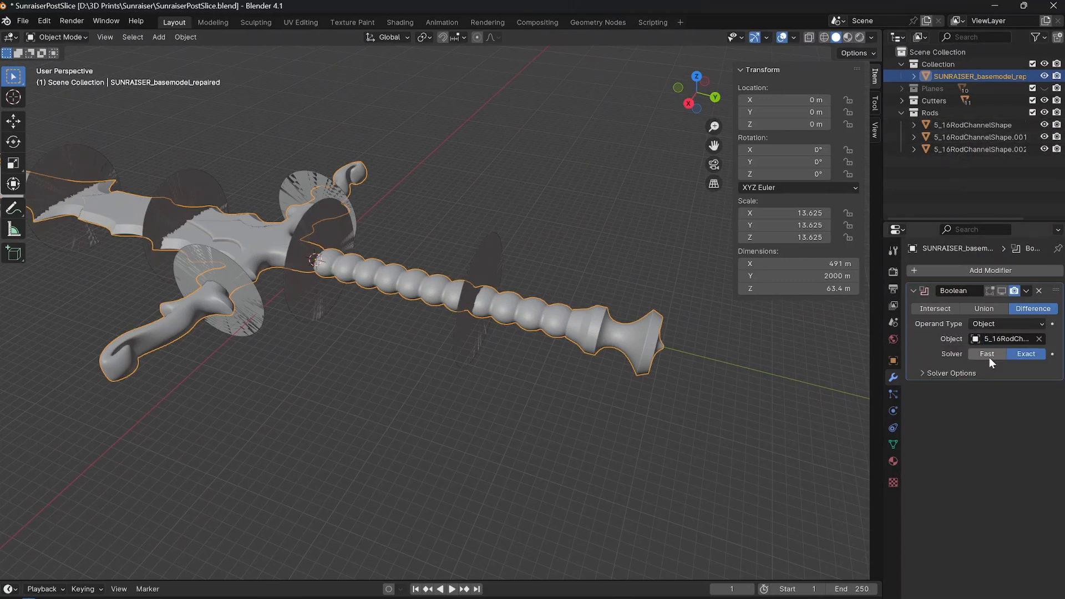
{"action": "left_click", "coordinate": [992, 357]}
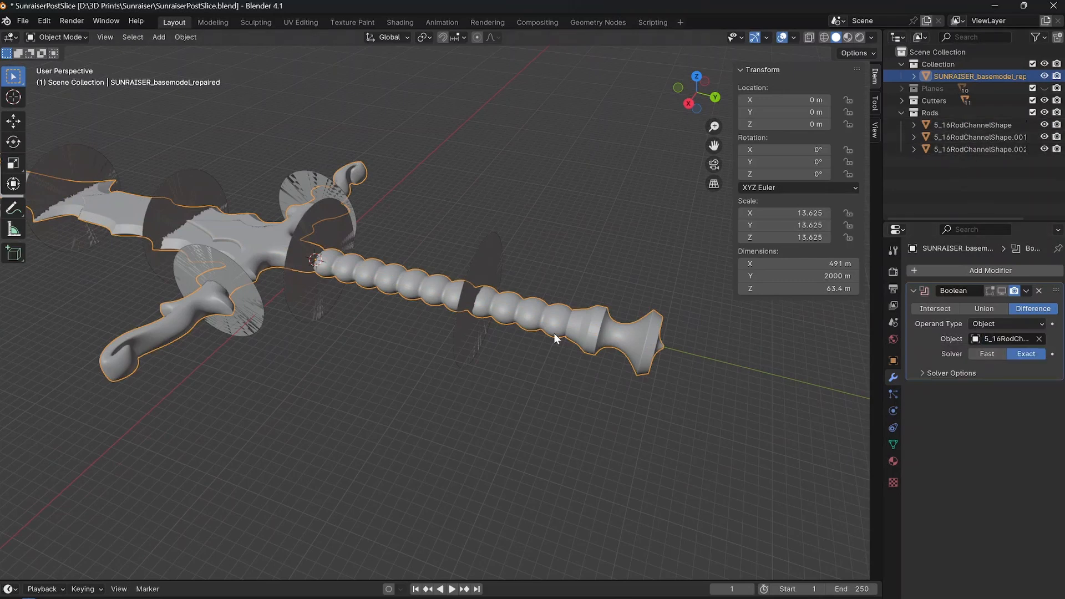
{"action": "left_click", "coordinate": [989, 355]}
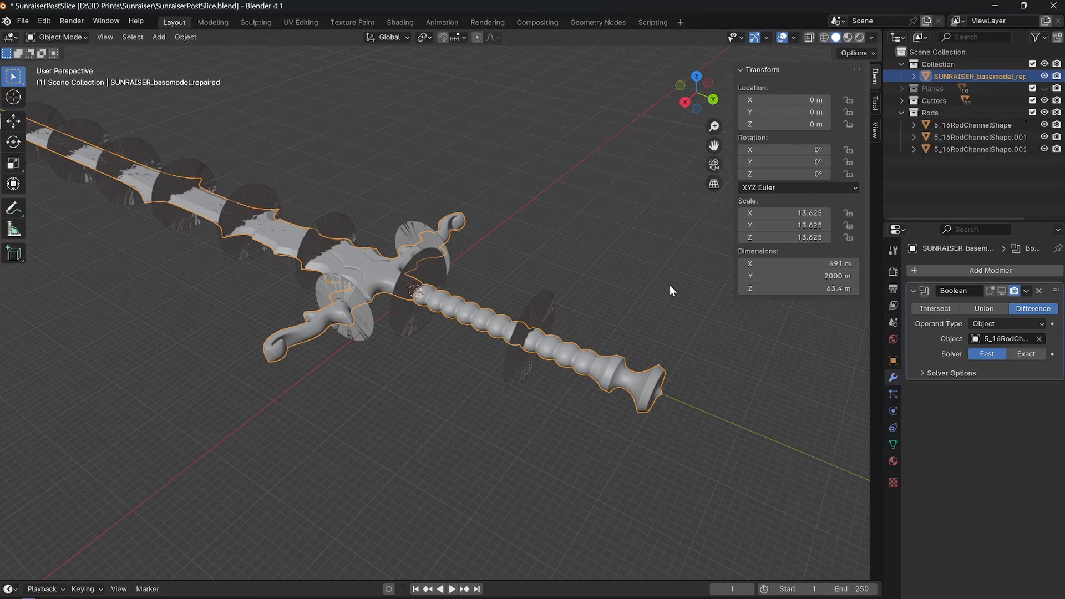
{"action": "left_click", "coordinate": [1025, 291]}
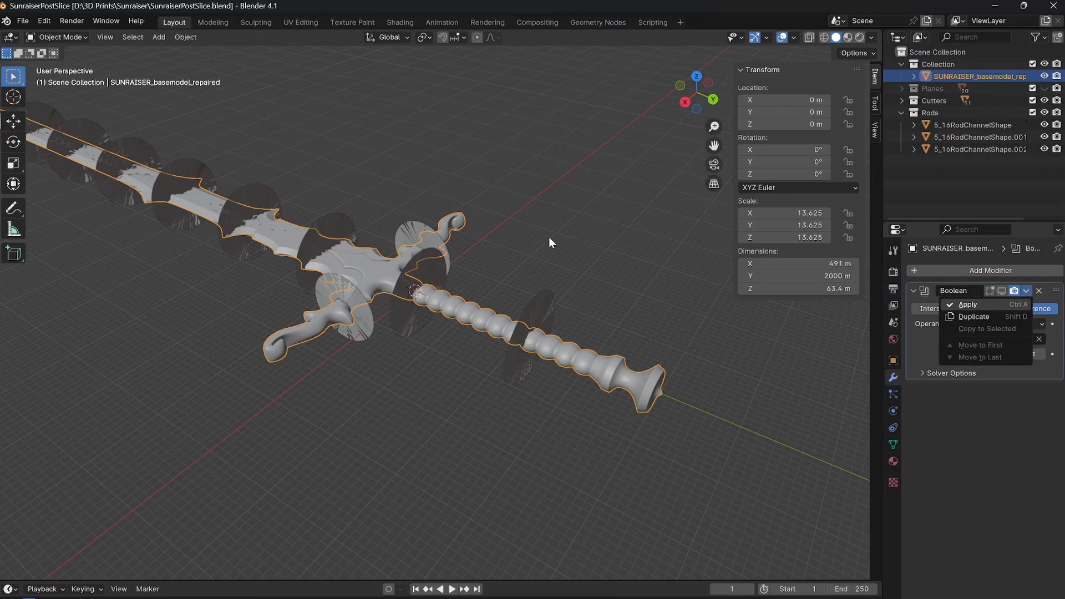
{"action": "key", "text": "ctrl+a"}
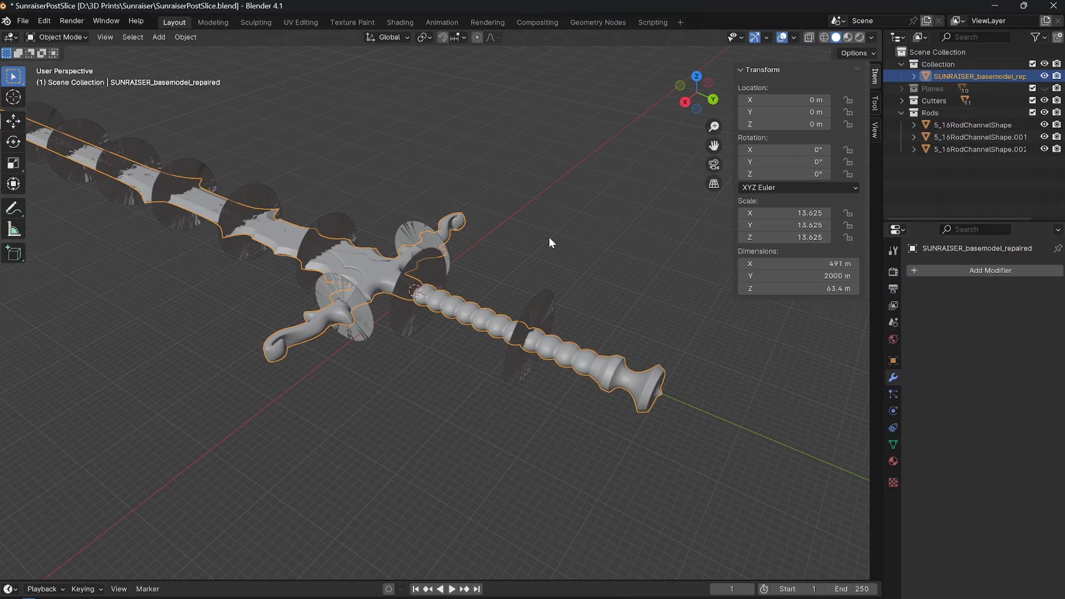
Examine the rod channel inside the sword's grip and guard in wireframe shading, and return to solid shading.
{"action": "scroll", "coordinate": [532, 382], "scroll_direction": "up", "scroll_amount": 5}
{"action": "scroll", "coordinate": [541, 360], "scroll_direction": "down", "scroll_amount": 5}
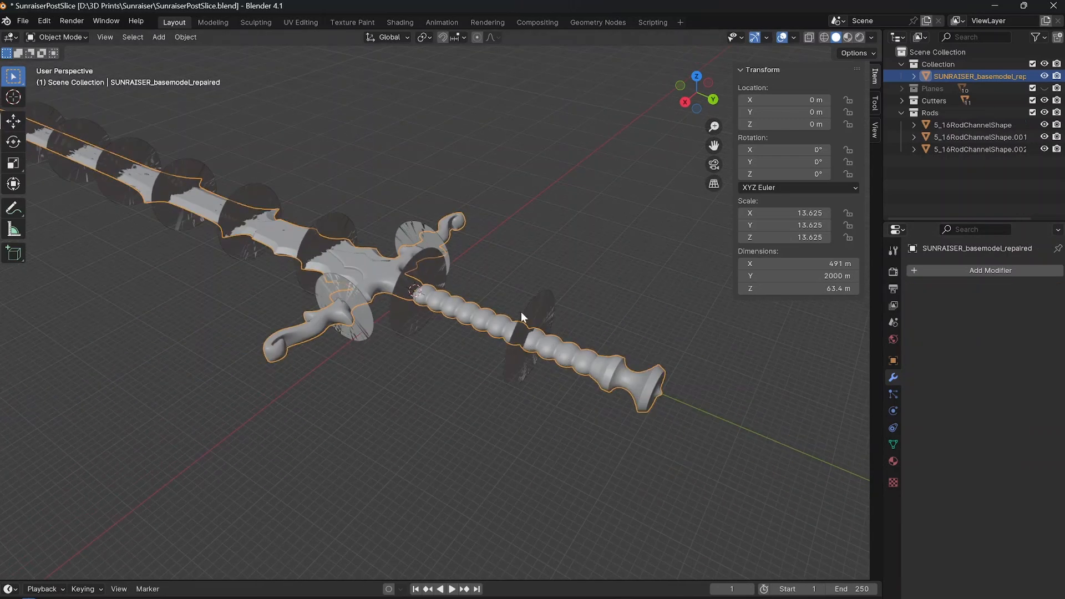
{"action": "left_click", "coordinate": [525, 265]}
{"action": "left_click", "coordinate": [471, 320]}
{"action": "key", "text": "z"}
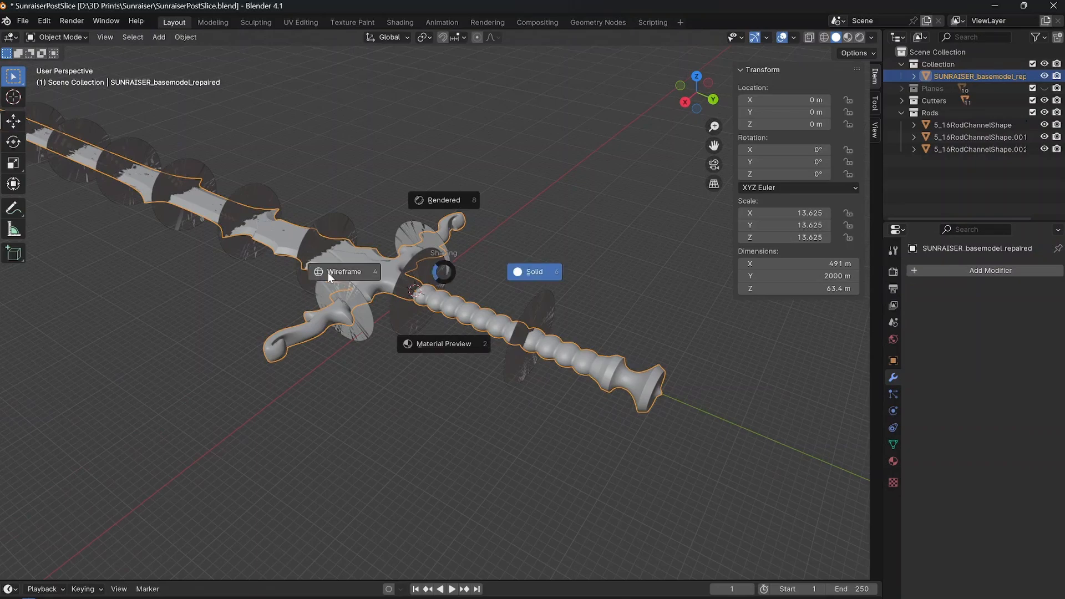
{"action": "left_click", "coordinate": [328, 274]}
{"action": "left_click", "coordinate": [445, 350]}
{"action": "scroll", "coordinate": [476, 337], "scroll_direction": "up", "scroll_amount": 3}
{"action": "scroll", "coordinate": [541, 361], "scroll_direction": "down", "scroll_amount": 6}
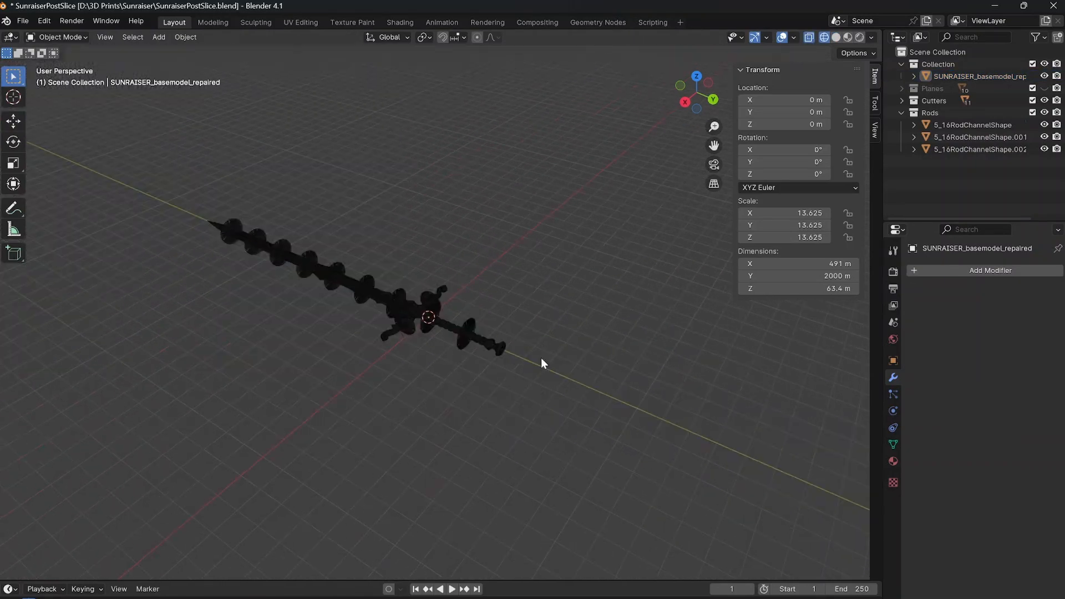
{"action": "scroll", "coordinate": [541, 357], "scroll_direction": "up", "scroll_amount": 8}
{"action": "middle_click_drag", "start_coordinate": [541, 358], "coordinate": [514, 218], "text": "shift"}
{"action": "scroll", "coordinate": [510, 188], "scroll_direction": "up", "scroll_amount": 4}
{"action": "scroll", "coordinate": [514, 218], "scroll_direction": "down", "scroll_amount": 4}
{"action": "scroll", "coordinate": [504, 255], "scroll_direction": "up", "scroll_amount": 4}
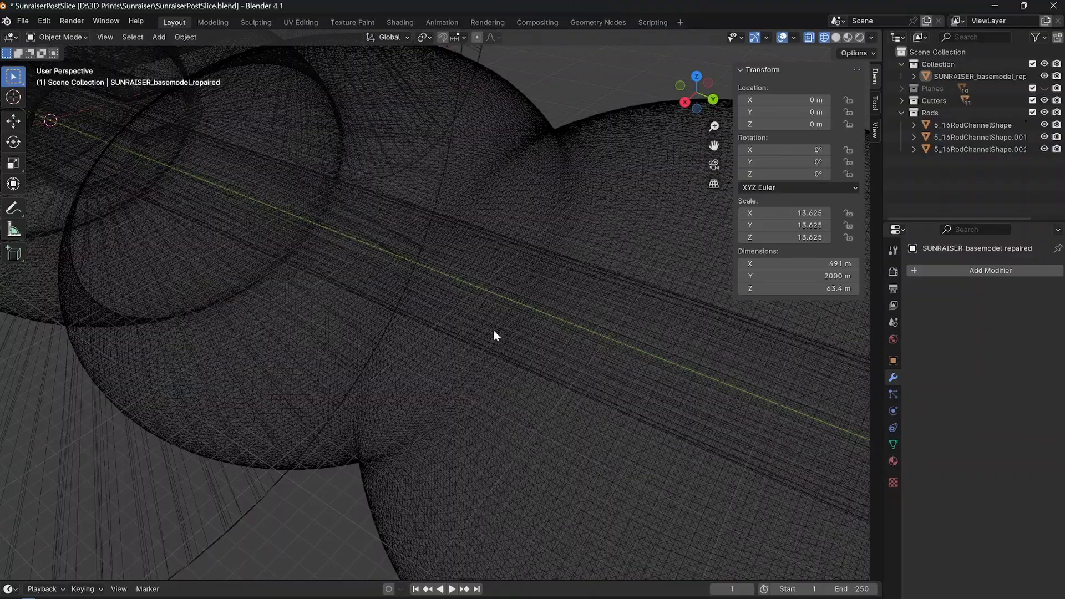
{"action": "scroll", "coordinate": [499, 332], "scroll_direction": "up", "scroll_amount": 5}
{"action": "scroll", "coordinate": [499, 332], "scroll_direction": "down", "scroll_amount": 8}
{"action": "middle_click_drag", "start_coordinate": [498, 332], "coordinate": [459, 319], "text": "shift"}
{"action": "middle_click_drag", "start_coordinate": [655, 394], "coordinate": [690, 392], "text": "shift"}
{"action": "scroll", "coordinate": [450, 312], "scroll_direction": "up", "scroll_amount": 3}
{"action": "scroll", "coordinate": [464, 315], "scroll_direction": "down", "scroll_amount": 7}
{"action": "scroll", "coordinate": [369, 288], "scroll_direction": "up", "scroll_amount": 3}
{"action": "scroll", "coordinate": [388, 295], "scroll_direction": "down", "scroll_amount": 4}
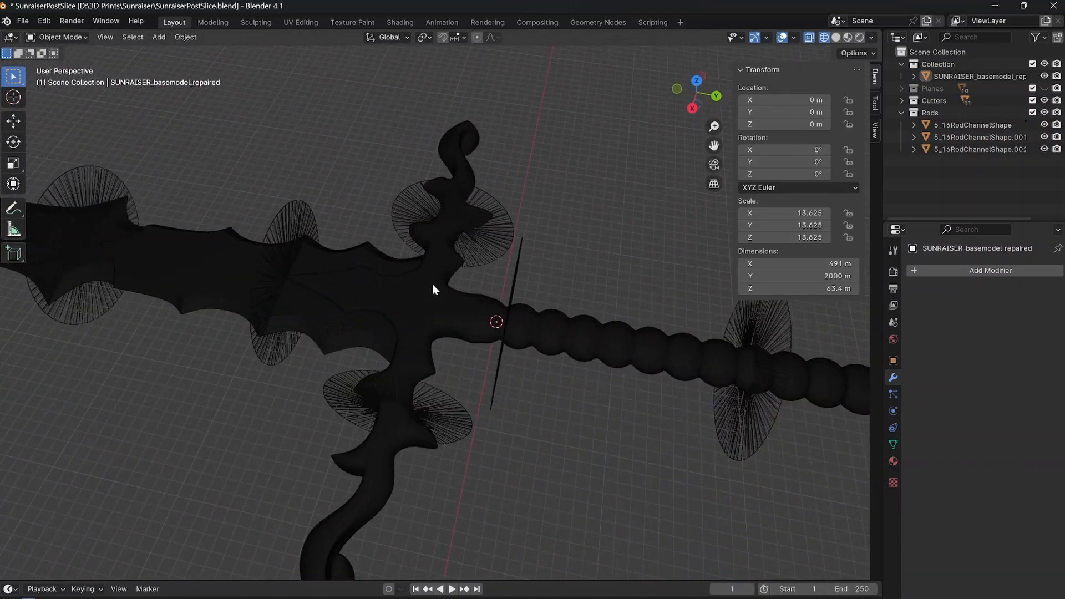
{"action": "key", "text": "z"}
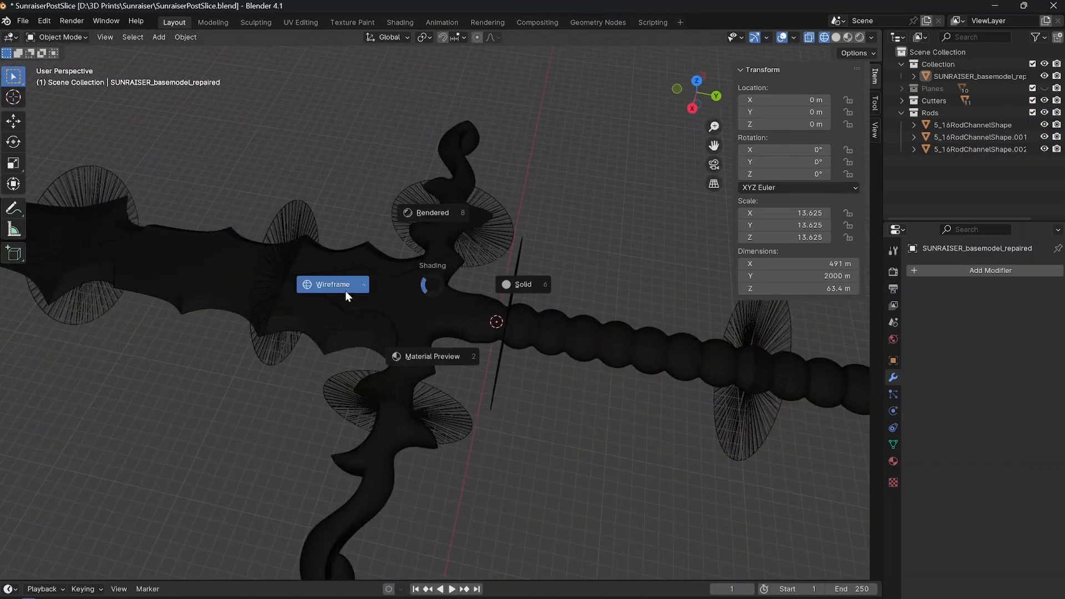
{"action": "left_click", "coordinate": [518, 285]}
Add a Boolean modifier to the sword that subtracts 5_16RodChannelShape.001 with the Fast solver, and apply it.
{"action": "left_click", "coordinate": [500, 293]}
{"action": "left_click", "coordinate": [936, 272]}
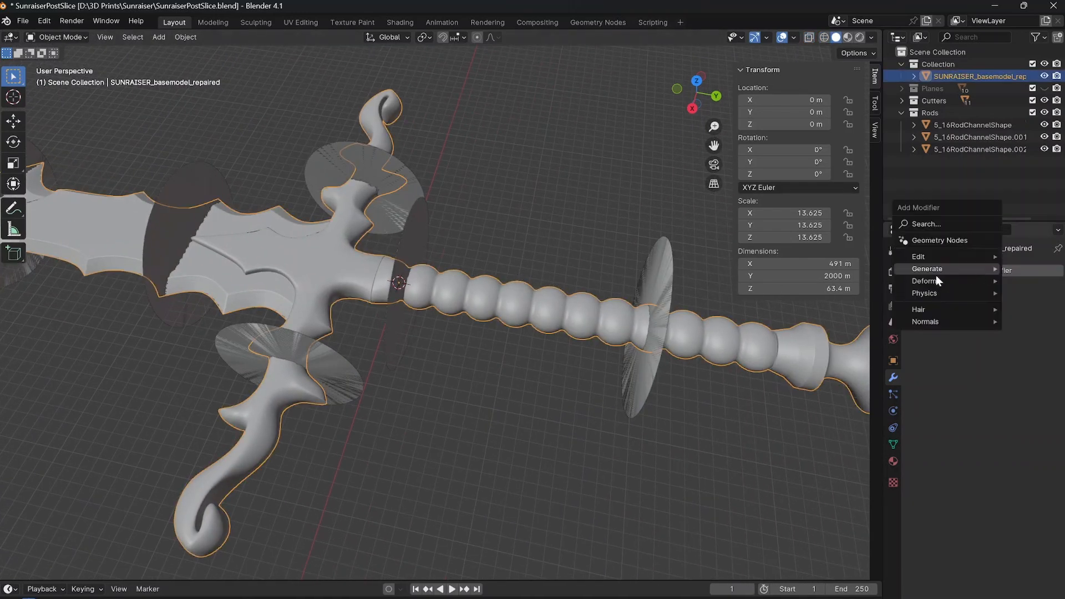
{"action": "mouse_move", "coordinate": [926, 271]}
{"action": "left_click", "coordinate": [855, 294]}
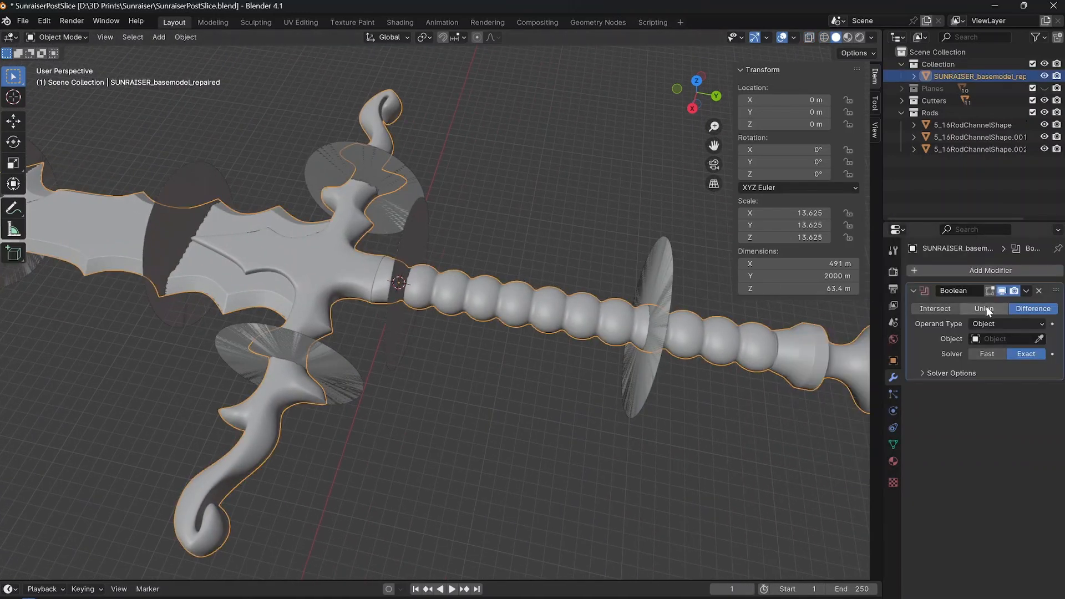
{"action": "left_click", "coordinate": [993, 339]}
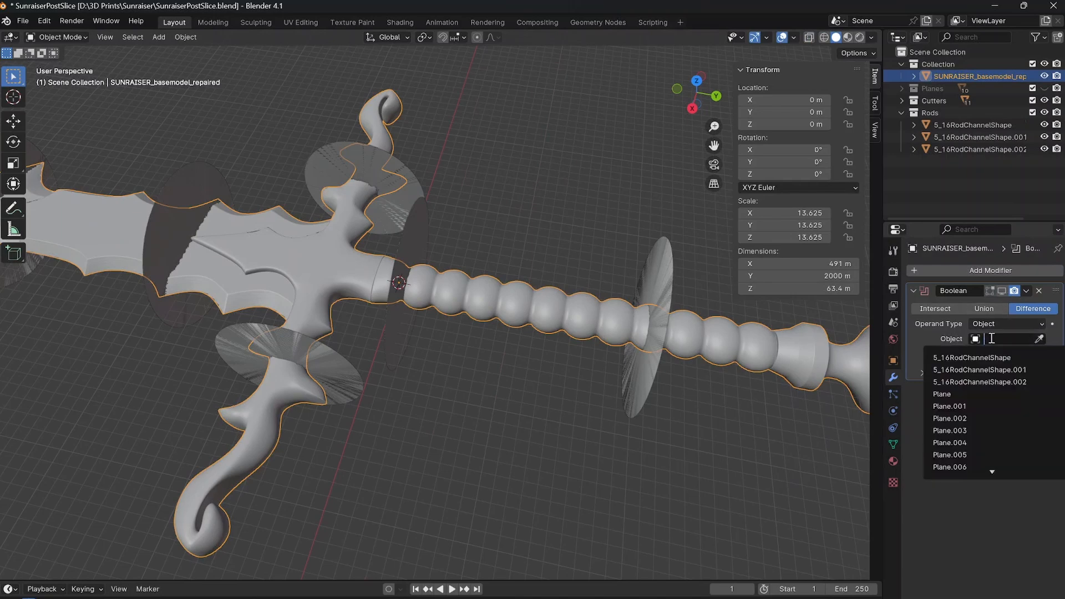
{"action": "left_click", "coordinate": [983, 369]}
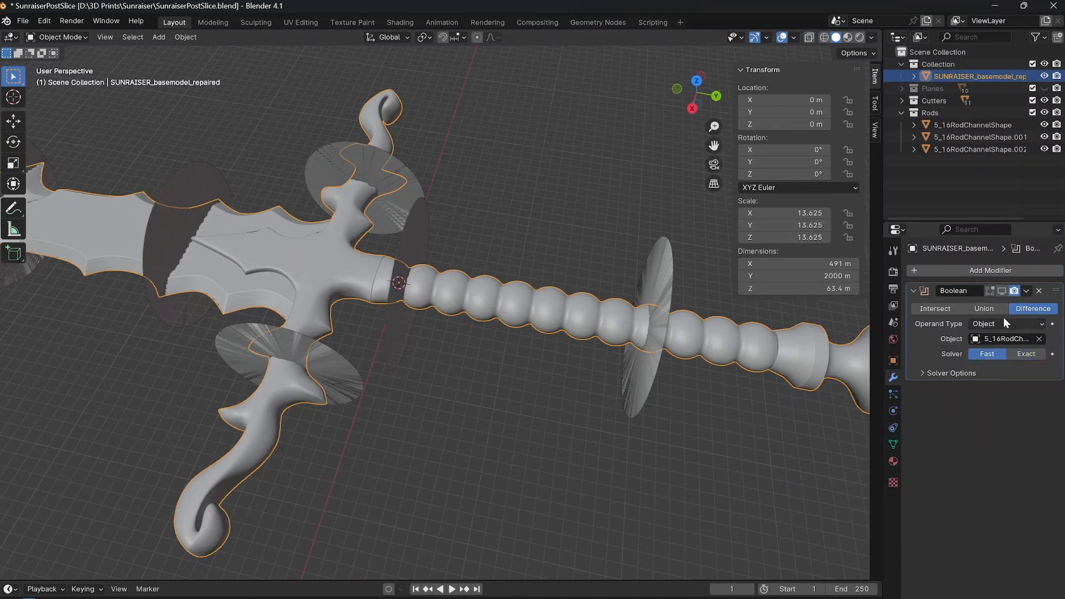
{"action": "left_click", "coordinate": [1026, 290]}
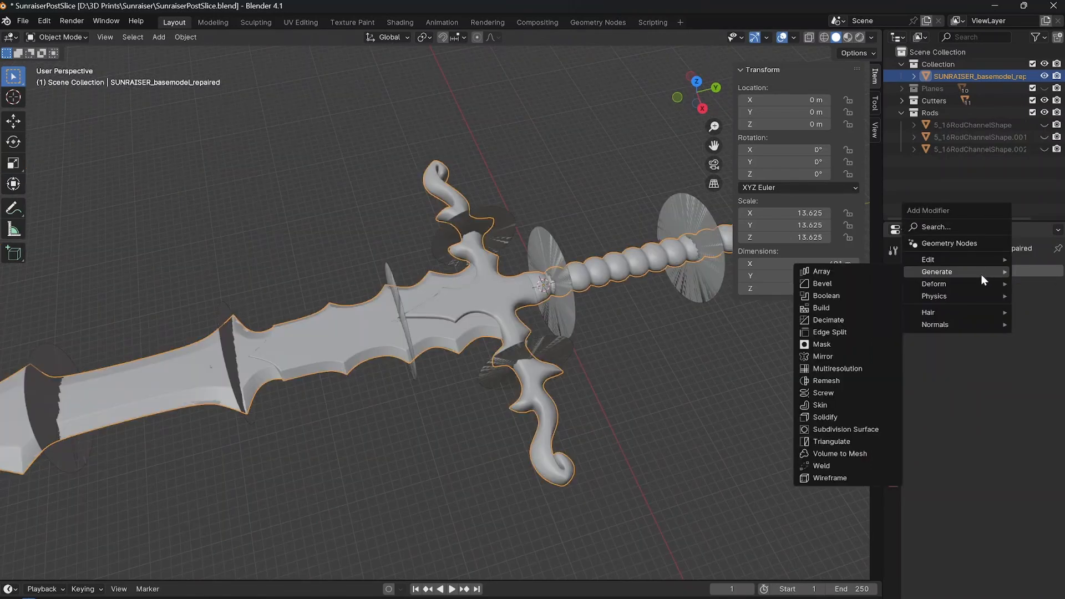
Add a Boolean Difference modifier to the sword with SectionCutterSmall as its object.
{"action": "left_click", "coordinate": [834, 297]}
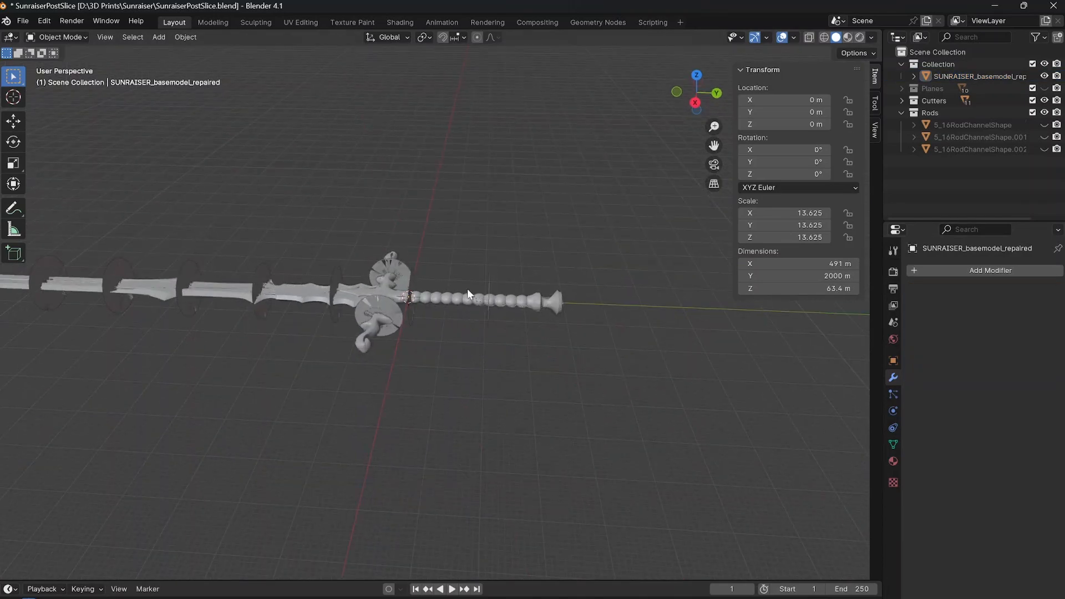
{"action": "middle_click_drag", "start_coordinate": [467, 288], "coordinate": [435, 312], "text": "shift"}
{"action": "scroll", "coordinate": [435, 311], "scroll_direction": "up", "scroll_amount": 6}
{"action": "left_click", "coordinate": [438, 374]}
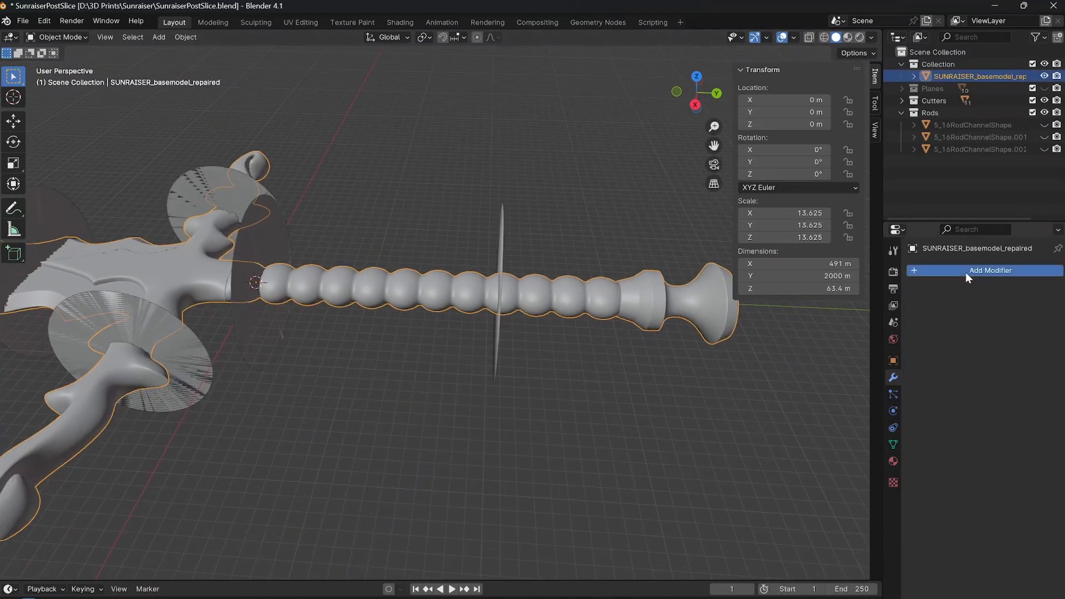
{"action": "left_click", "coordinate": [966, 272]}
{"action": "mouse_move", "coordinate": [935, 279]}
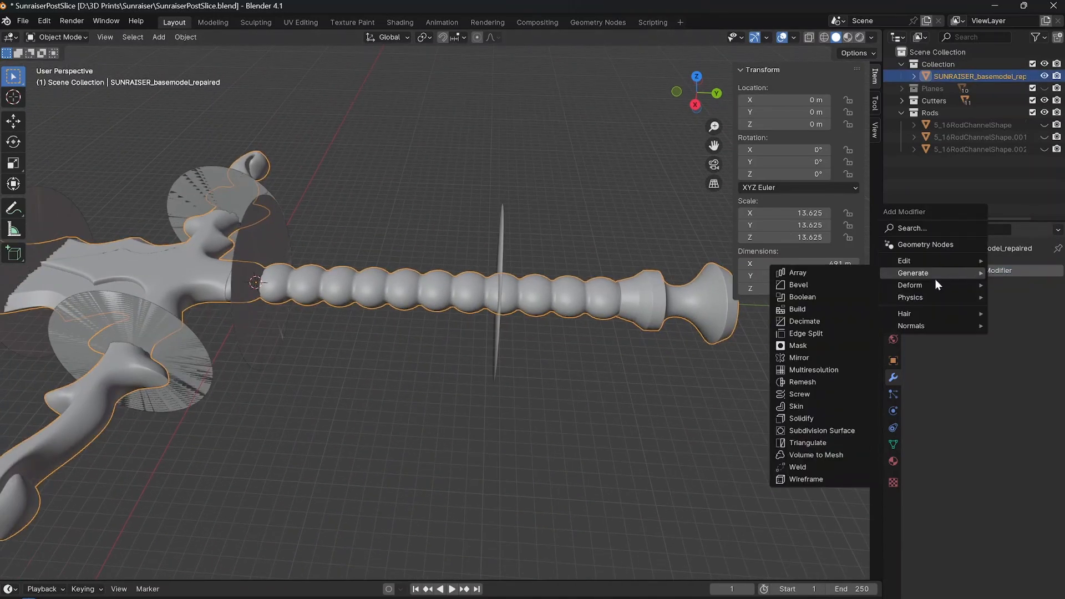
{"action": "left_click", "coordinate": [823, 295]}
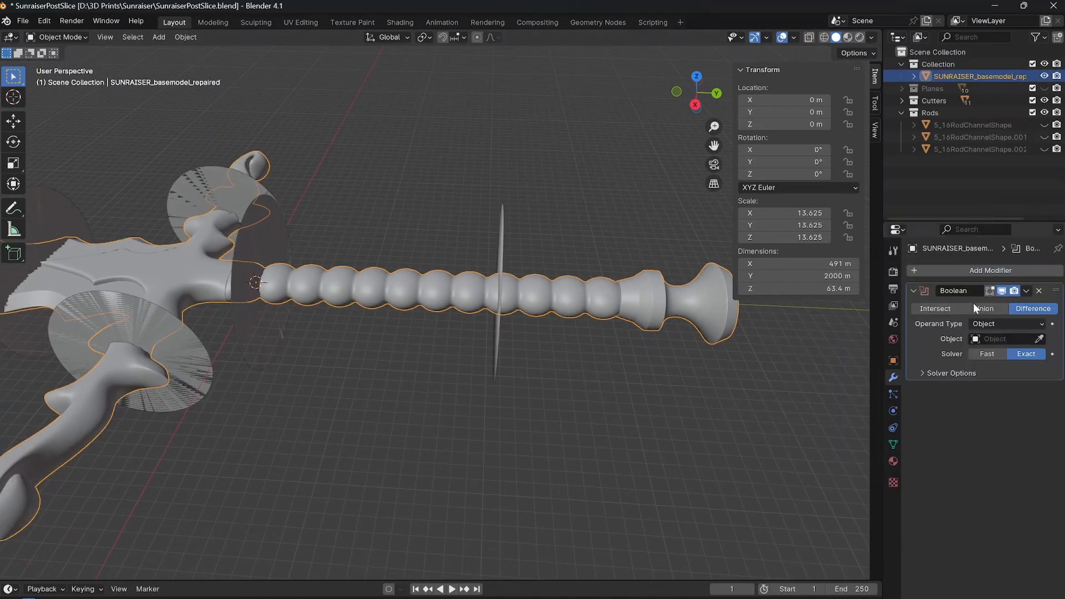
{"action": "left_click", "coordinate": [989, 339]}
{"action": "scroll", "coordinate": [984, 411], "scroll_direction": "down", "scroll_amount": 5}
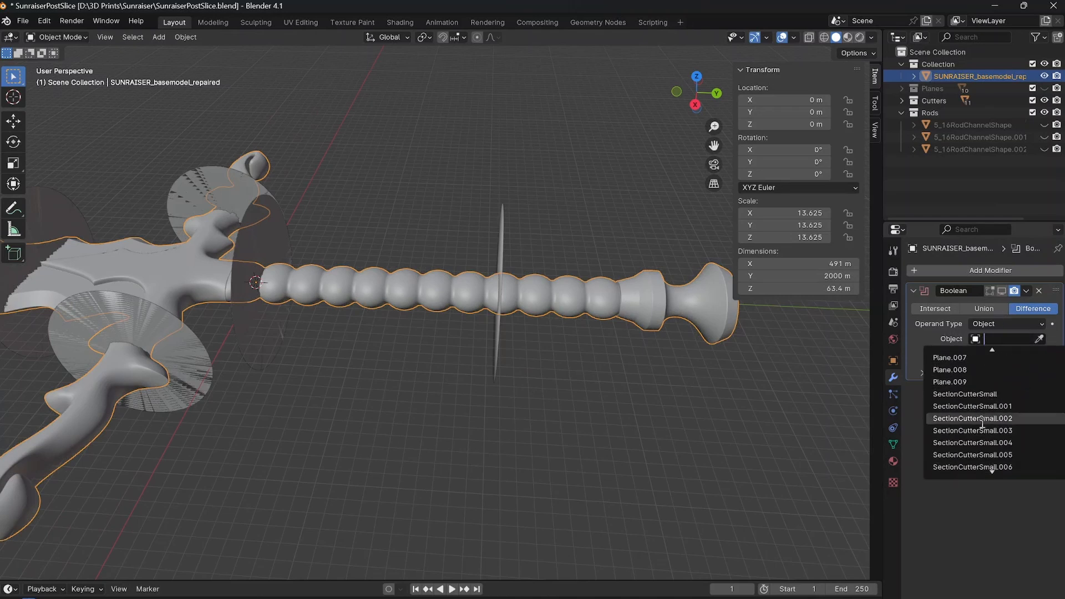
{"action": "left_click", "coordinate": [981, 394]}
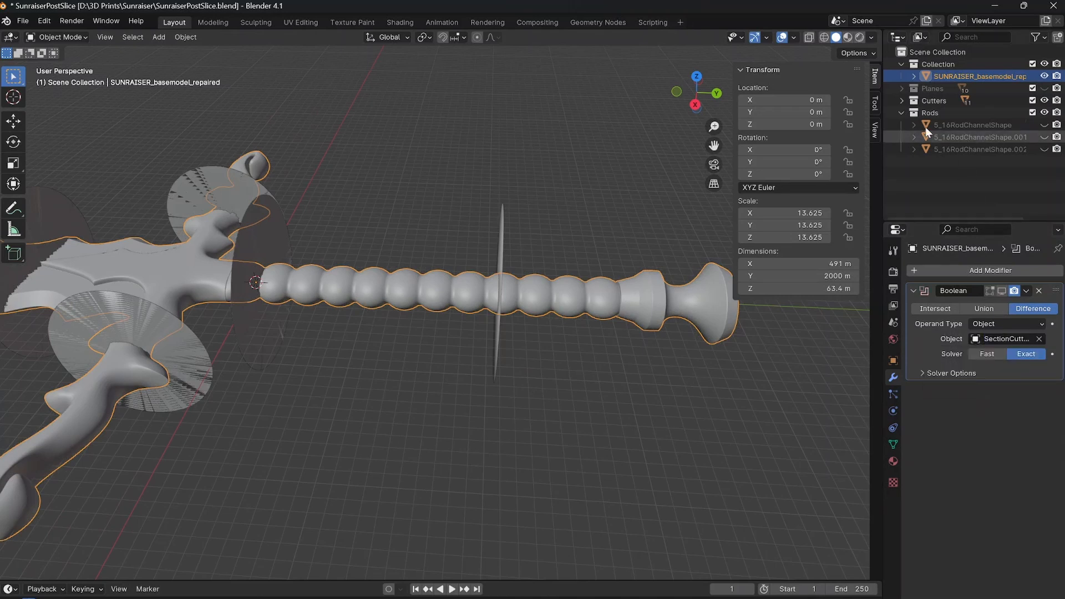
Collapse the Rods collection, expand Cutters, and select SectionCutterSmall to check its position between guard and grip.
{"action": "left_click", "coordinate": [902, 112]}
{"action": "left_click", "coordinate": [902, 101]}
{"action": "left_click", "coordinate": [953, 111]}
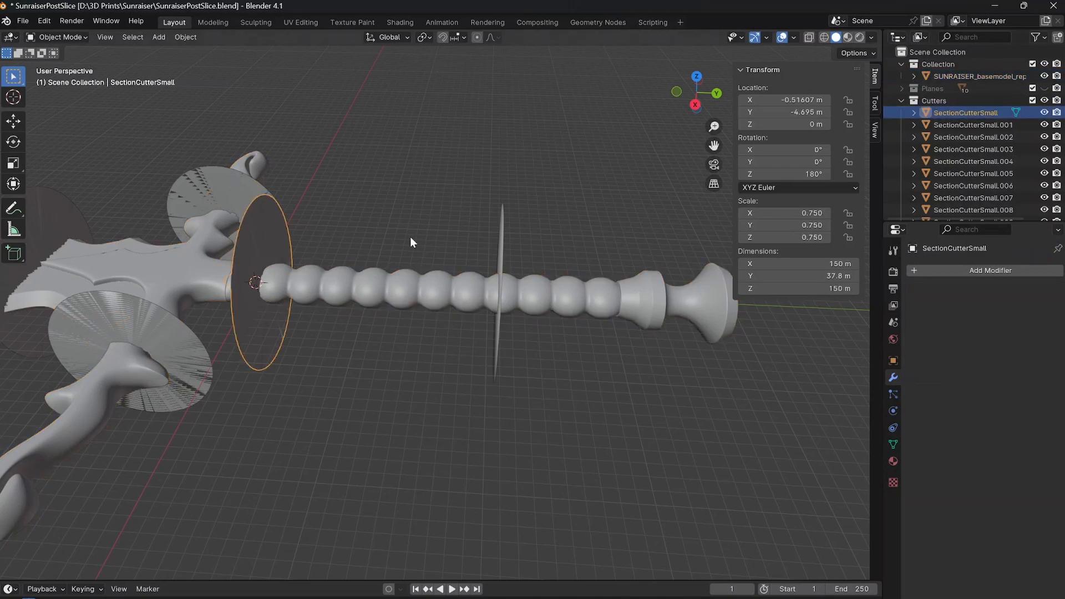
{"action": "middle_click_drag", "start_coordinate": [410, 236], "coordinate": [424, 240]}
{"action": "middle_click_drag", "start_coordinate": [228, 289], "coordinate": [418, 288], "text": "shift"}
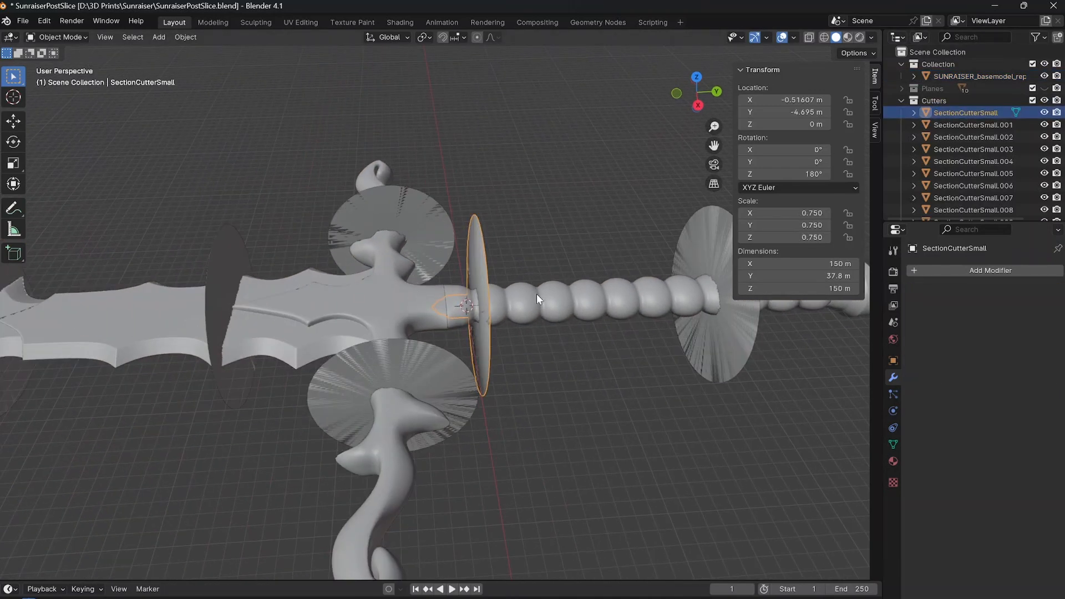
{"action": "middle_click_drag", "start_coordinate": [554, 297], "coordinate": [530, 268], "text": "shift"}
Apply the sword's Boolean modifier to cut it with SectionCutterSmall using the Exact solver.
{"action": "left_click", "coordinate": [510, 272]}
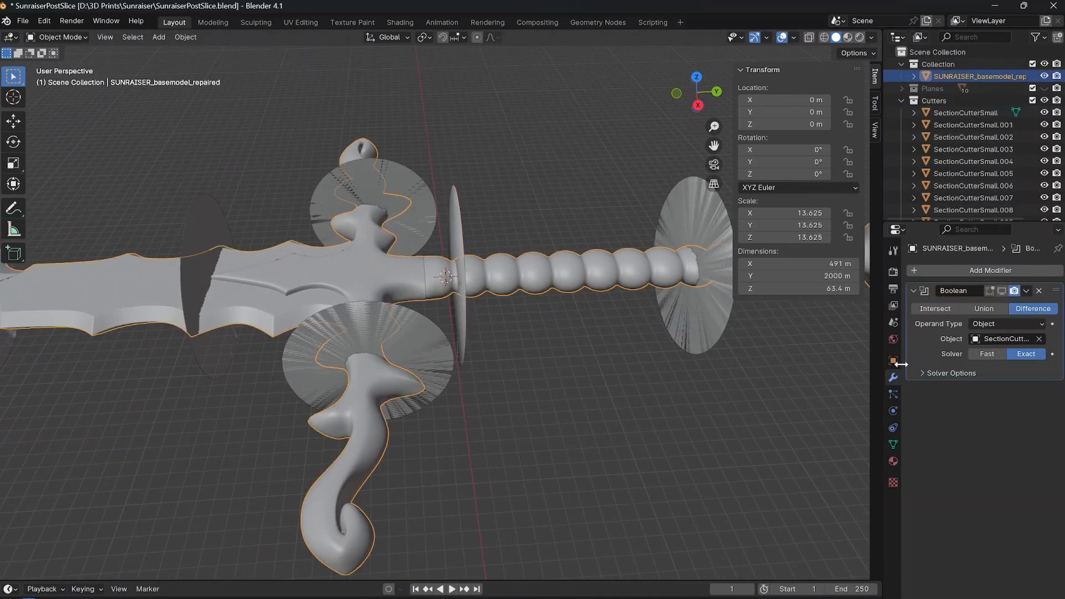
{"action": "left_click", "coordinate": [1026, 291]}
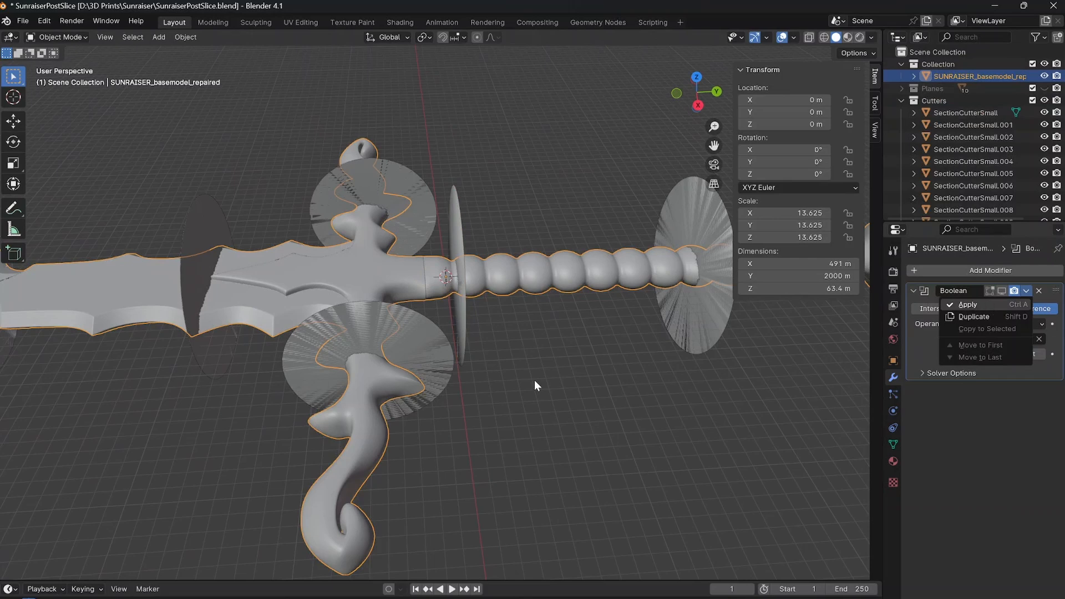
{"action": "key", "text": "ctrl+a"}
{"action": "left_click", "coordinate": [546, 341]}
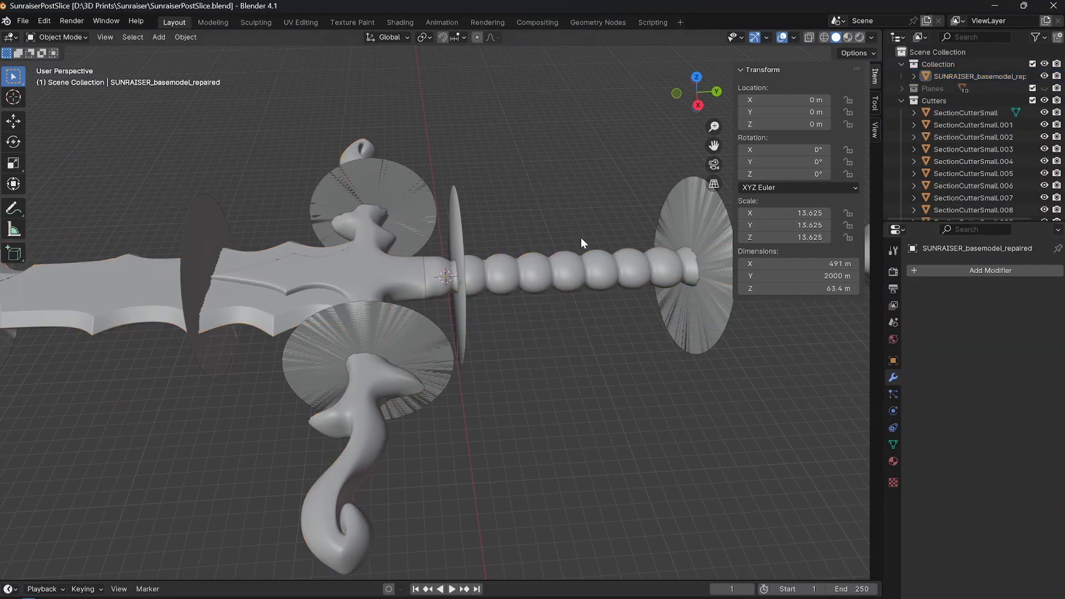
Hide SectionCutterSmall and examine the cut at the guard end of the grip, switching the sword to Edit Mode.
{"action": "left_click", "coordinate": [1043, 112]}
{"action": "scroll", "coordinate": [504, 271], "scroll_direction": "up", "scroll_amount": 2}
{"action": "scroll", "coordinate": [488, 277], "scroll_direction": "up", "scroll_amount": 3}
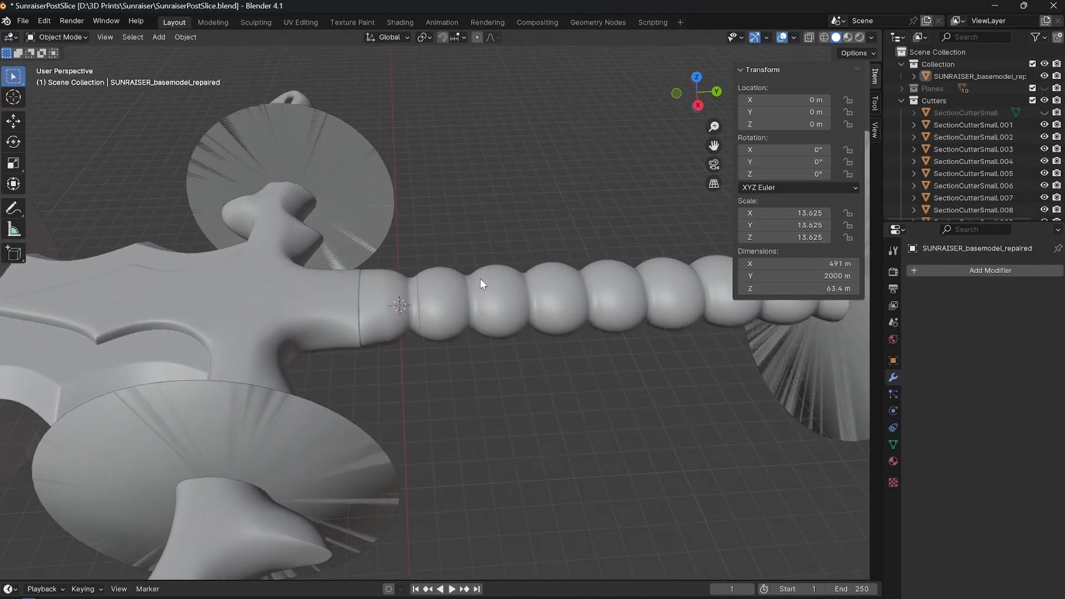
{"action": "left_click", "coordinate": [409, 295]}
{"action": "scroll", "coordinate": [408, 297], "scroll_direction": "up", "scroll_amount": 4}
{"action": "scroll", "coordinate": [409, 296], "scroll_direction": "down", "scroll_amount": 2}
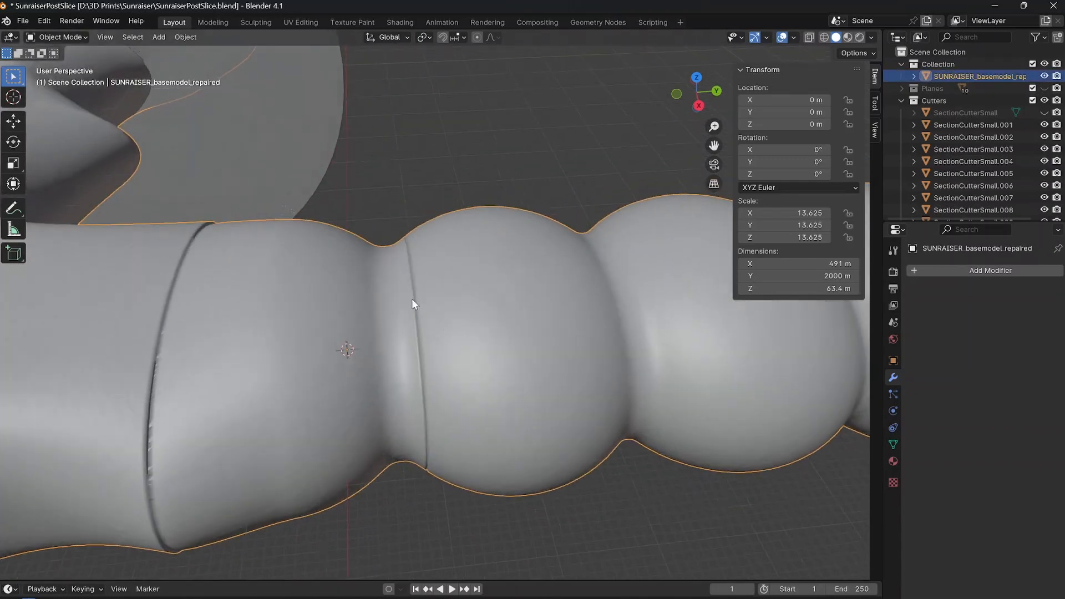
{"action": "middle_click_drag", "start_coordinate": [411, 299], "coordinate": [481, 314]}
{"action": "scroll", "coordinate": [494, 308], "scroll_direction": "up", "scroll_amount": 4}
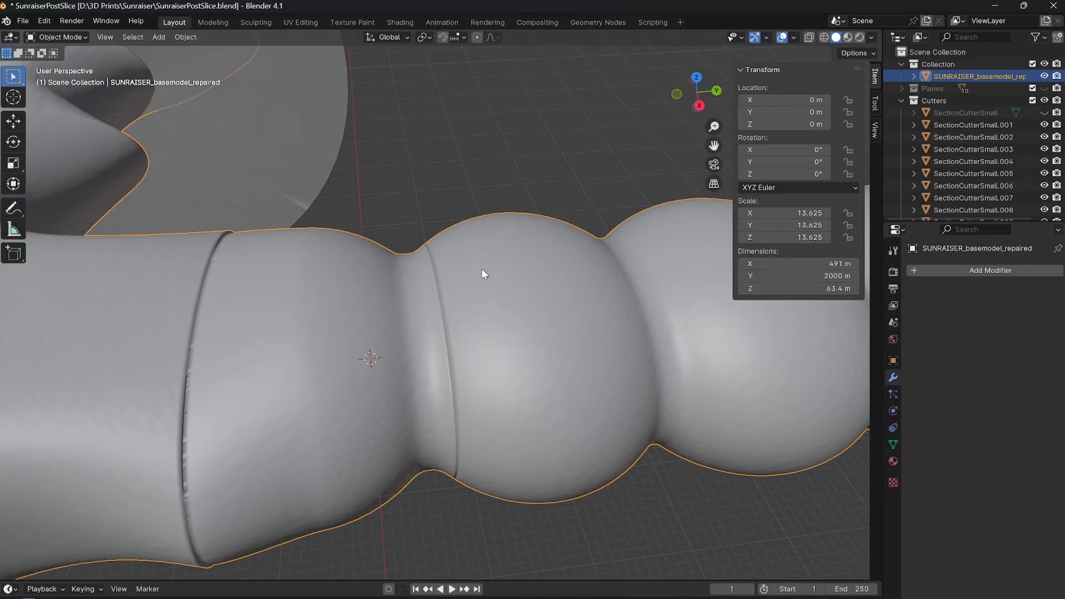
{"action": "key", "text": "Tab"}
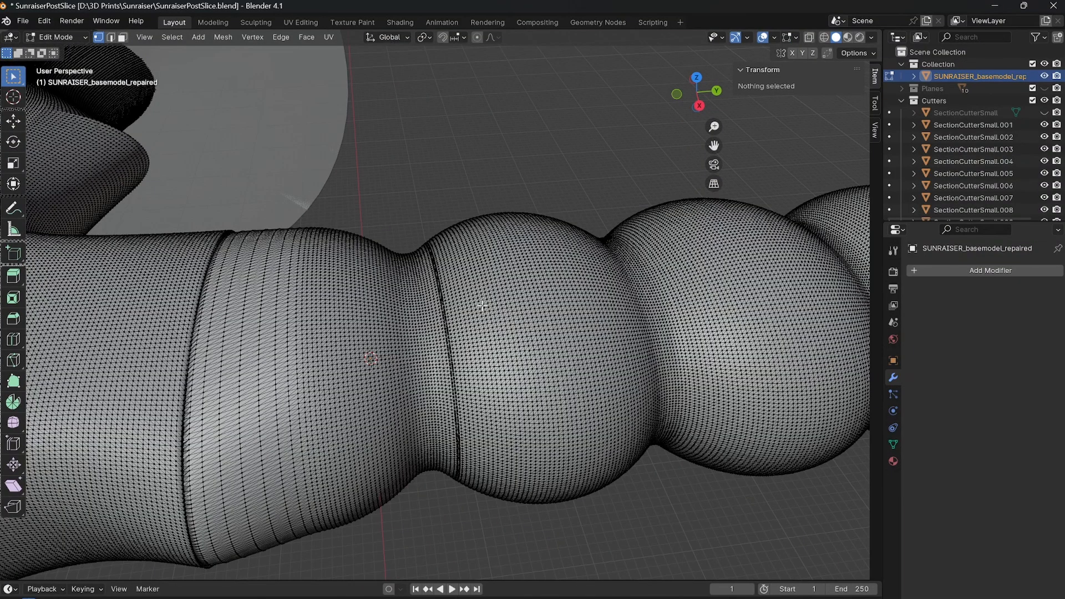
Separate the linked grip and pommel mesh beyond the guard cut into its own object and return to Object Mode.
{"action": "key", "text": "l"}
{"action": "scroll", "coordinate": [482, 305], "scroll_direction": "down", "scroll_amount": 5}
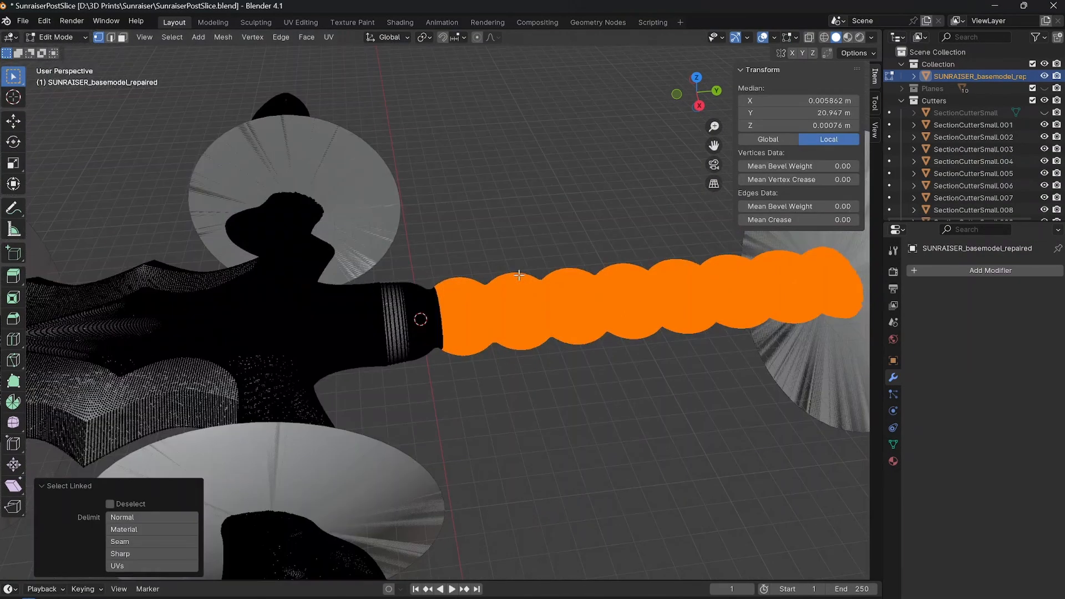
{"action": "scroll", "coordinate": [462, 314], "scroll_direction": "up", "scroll_amount": 6}
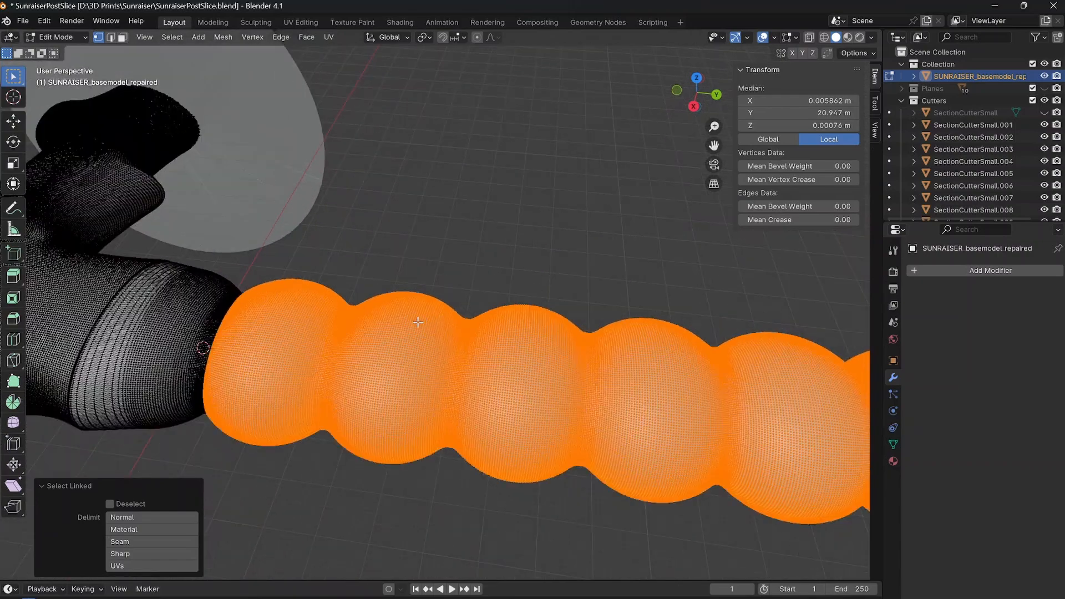
{"action": "scroll", "coordinate": [318, 283], "scroll_direction": "down", "scroll_amount": 7}
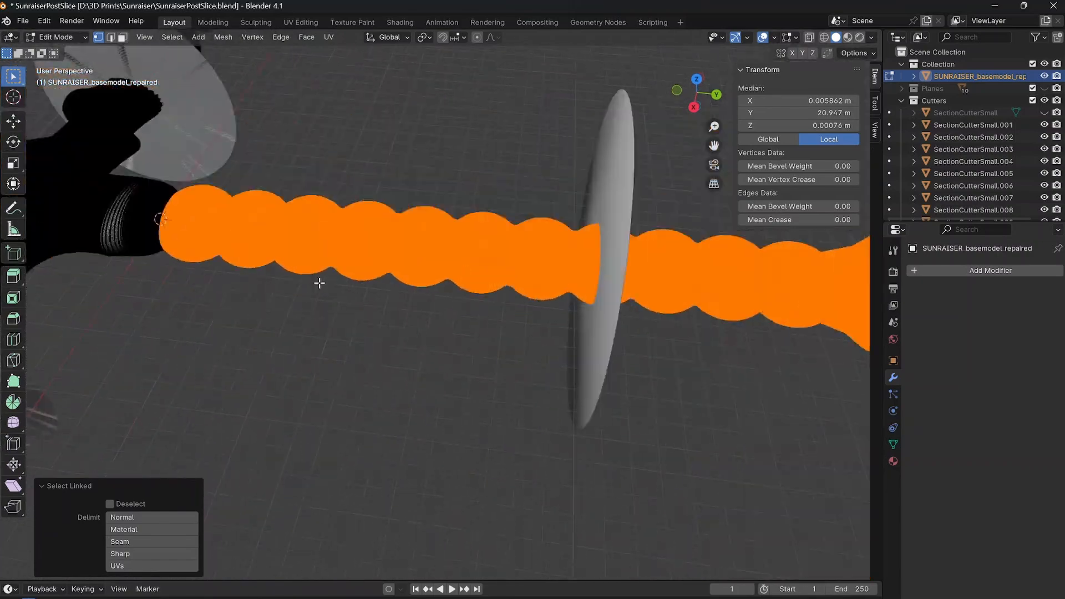
{"action": "scroll", "coordinate": [353, 276], "scroll_direction": "up", "scroll_amount": 4}
{"action": "middle_click_drag", "start_coordinate": [278, 277], "coordinate": [402, 311], "text": "shift"}
{"action": "scroll", "coordinate": [523, 350], "scroll_direction": "down", "scroll_amount": 5}
{"action": "middle_click_drag", "start_coordinate": [740, 312], "coordinate": [517, 310], "text": "shift"}
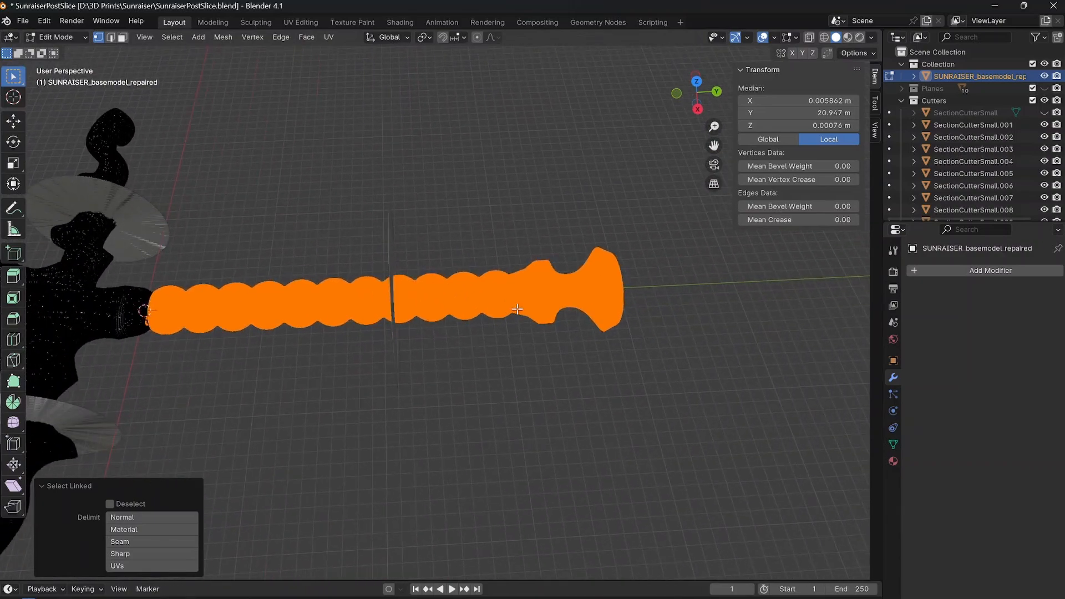
{"action": "middle_click_drag", "start_coordinate": [243, 297], "coordinate": [473, 298], "text": "shift"}
{"action": "scroll", "coordinate": [349, 318], "scroll_direction": "down", "scroll_amount": 5}
{"action": "mouse_move", "coordinate": [236, 314]}
{"action": "middle_mouse_down"}
{"action": "mouse_move", "coordinate": [261, 288]}
{"action": "mouse_move", "coordinate": [226, 305]}
{"action": "middle_mouse_up"}
{"action": "scroll", "coordinate": [266, 302], "scroll_direction": "up", "scroll_amount": 6}
{"action": "middle_click_drag", "start_coordinate": [299, 297], "coordinate": [420, 315], "text": "shift"}
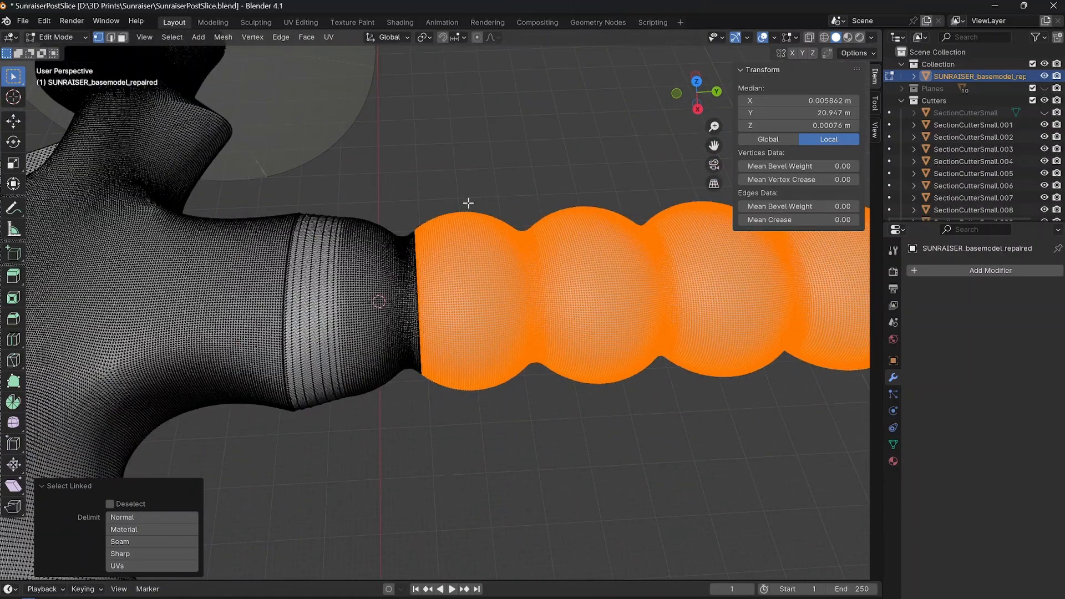
{"action": "key", "text": "p"}
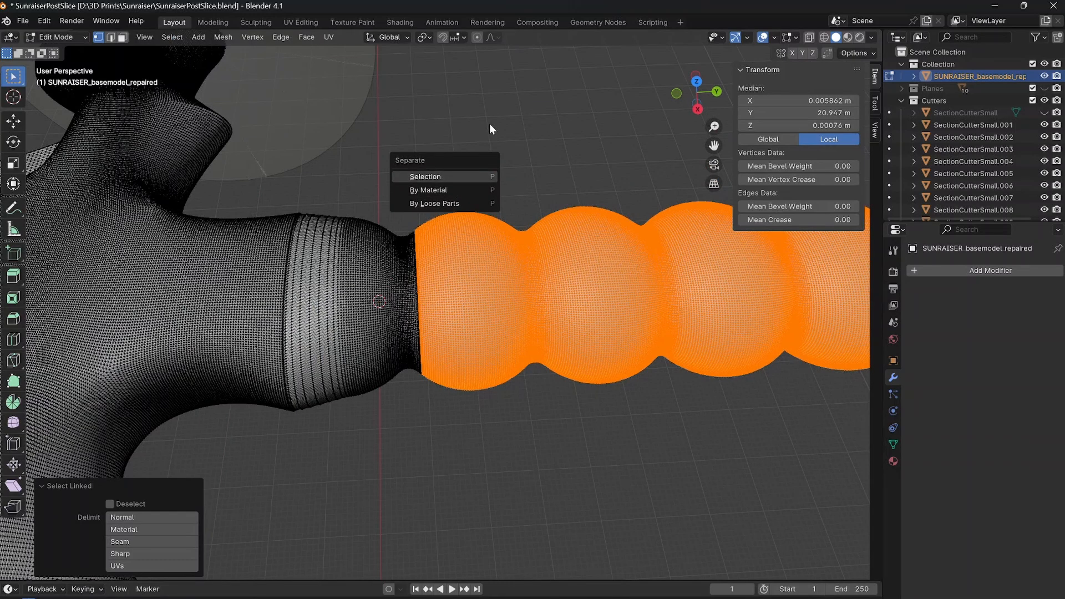
{"action": "key", "text": "Return"}
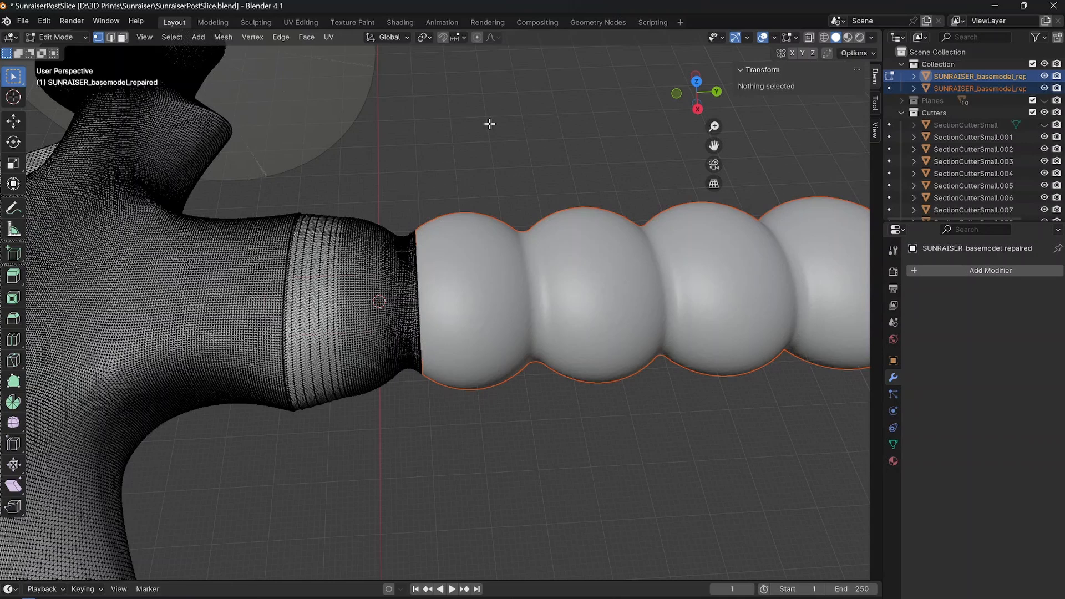
{"action": "scroll", "coordinate": [570, 231], "scroll_direction": "down", "scroll_amount": 5}
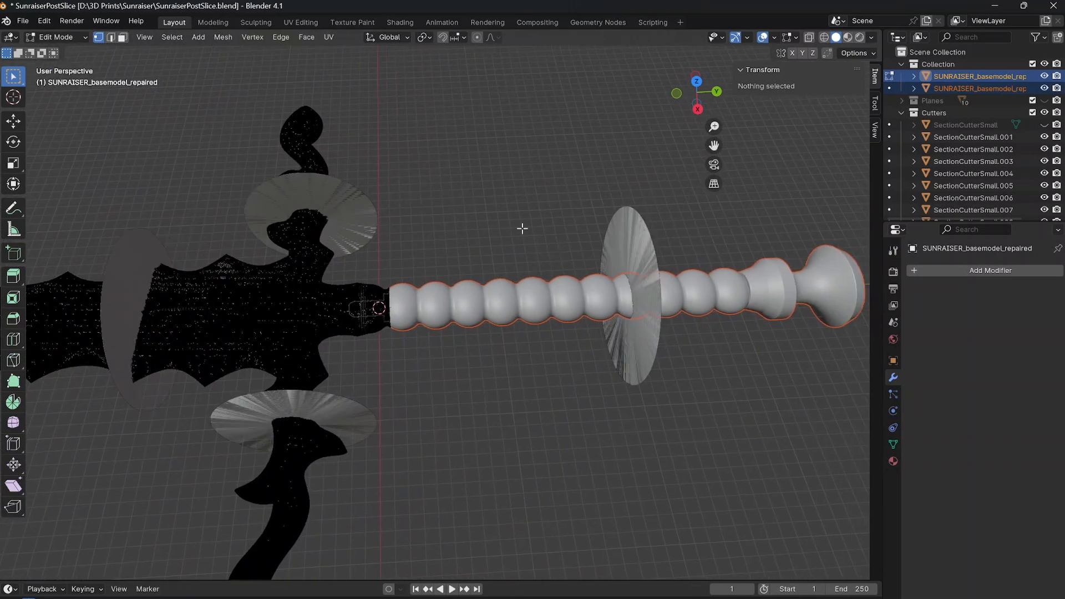
{"action": "key", "text": "Tab"}
Hide the blade-and-guard object and examine the connector peg at the guard end of the grip.
{"action": "left_click", "coordinate": [465, 308]}
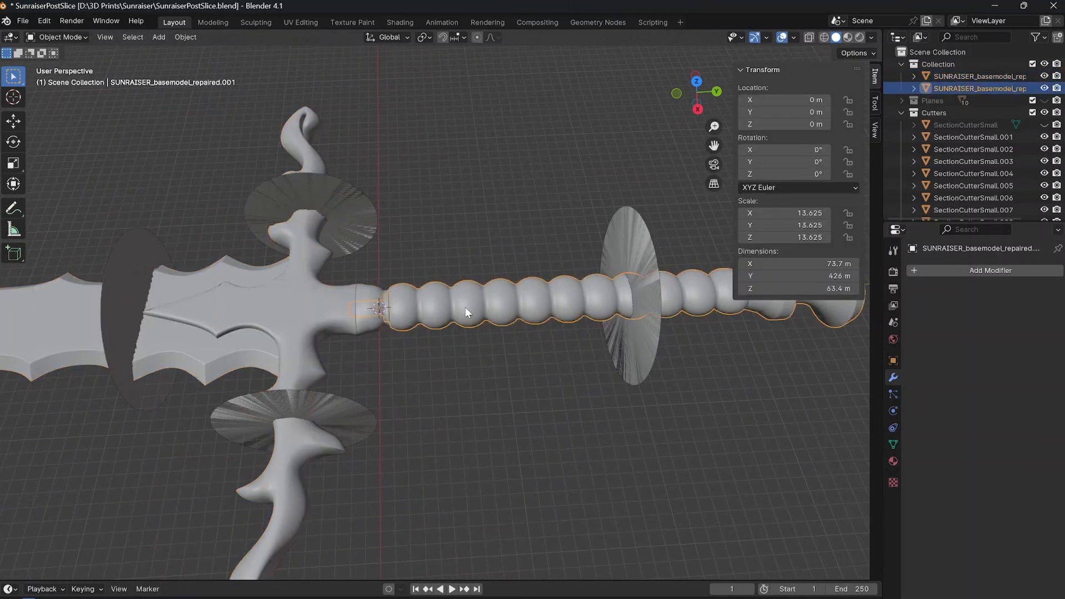
{"action": "scroll", "coordinate": [325, 315], "scroll_direction": "up", "scroll_amount": 4}
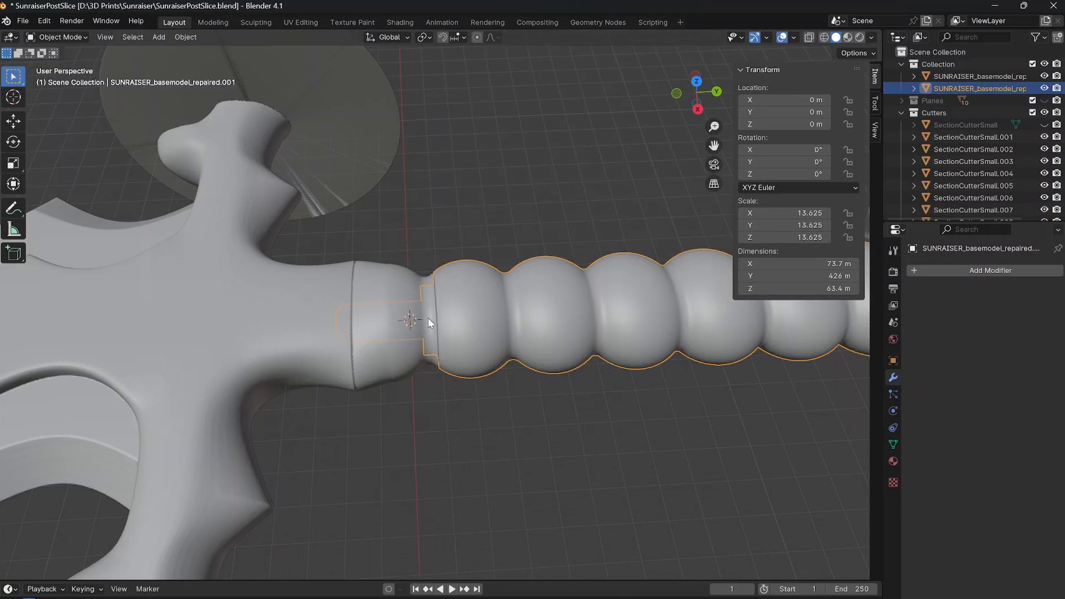
{"action": "left_click", "coordinate": [427, 318]}
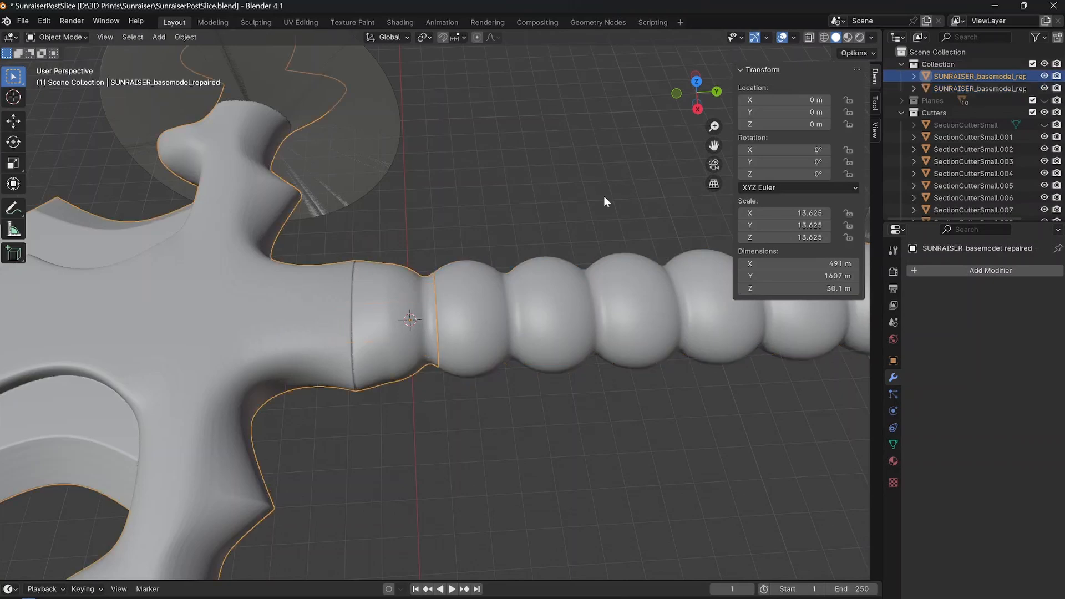
{"action": "key", "text": "h"}
{"action": "middle_click_drag", "start_coordinate": [603, 196], "coordinate": [452, 297]}
{"action": "scroll", "coordinate": [543, 259], "scroll_direction": "up", "scroll_amount": 4}
{"action": "scroll", "coordinate": [413, 263], "scroll_direction": "down", "scroll_amount": 3}
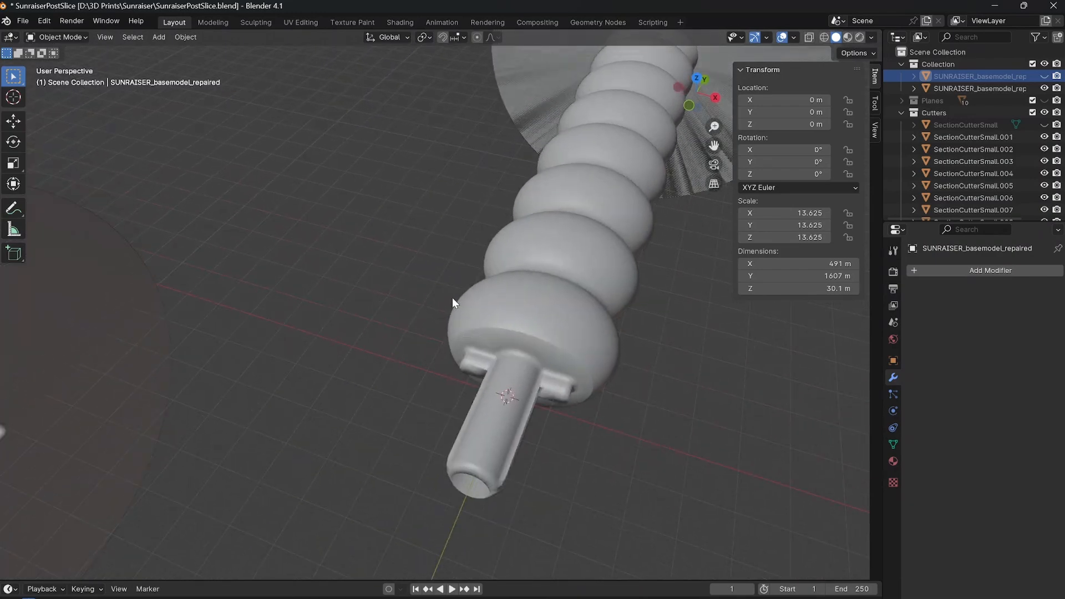
{"action": "scroll", "coordinate": [452, 302], "scroll_direction": "down", "scroll_amount": 3}
{"action": "middle_click_drag", "start_coordinate": [201, 140], "coordinate": [484, 269]}
{"action": "scroll", "coordinate": [482, 268], "scroll_direction": "up", "scroll_amount": 2}
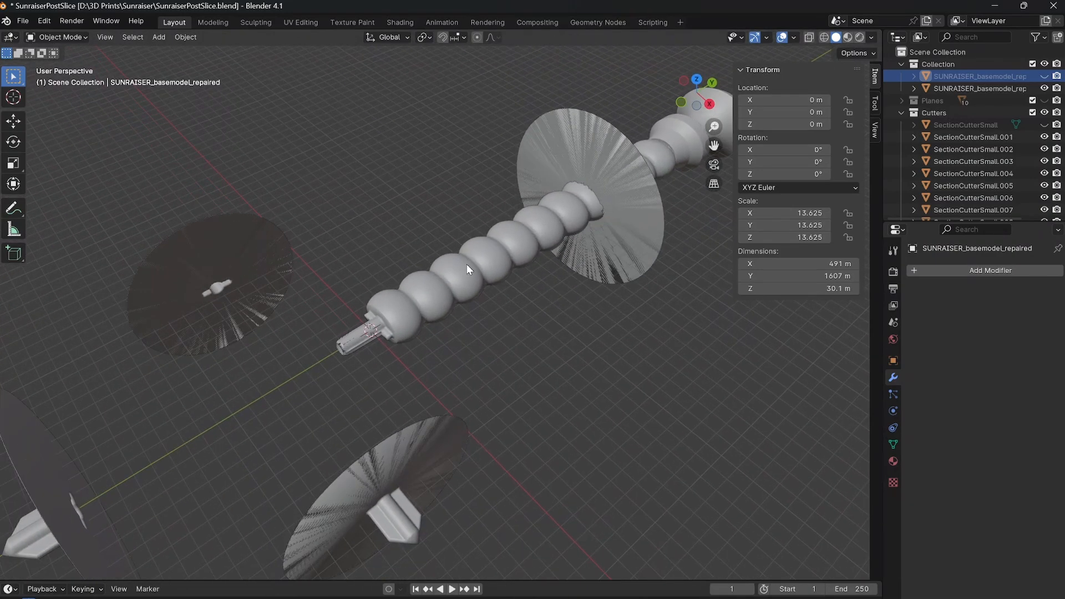
Show the blade-and-guard object, hide the grip to inspect the matching socket in the guard, and show the grip again.
{"action": "left_click", "coordinate": [1044, 76]}
{"action": "left_click", "coordinate": [1044, 88]}
{"action": "middle_click_drag", "start_coordinate": [538, 231], "coordinate": [417, 269]}
{"action": "scroll", "coordinate": [414, 324], "scroll_direction": "up", "scroll_amount": 6}
{"action": "scroll", "coordinate": [404, 273], "scroll_direction": "up", "scroll_amount": 3}
{"action": "scroll", "coordinate": [404, 270], "scroll_direction": "up", "scroll_amount": 5}
{"action": "scroll", "coordinate": [417, 268], "scroll_direction": "down", "scroll_amount": 10}
{"action": "middle_click_drag", "start_coordinate": [418, 215], "coordinate": [477, 258]}
{"action": "left_click", "coordinate": [1044, 88]}
{"action": "scroll", "coordinate": [389, 271], "scroll_direction": "down", "scroll_amount": 5}
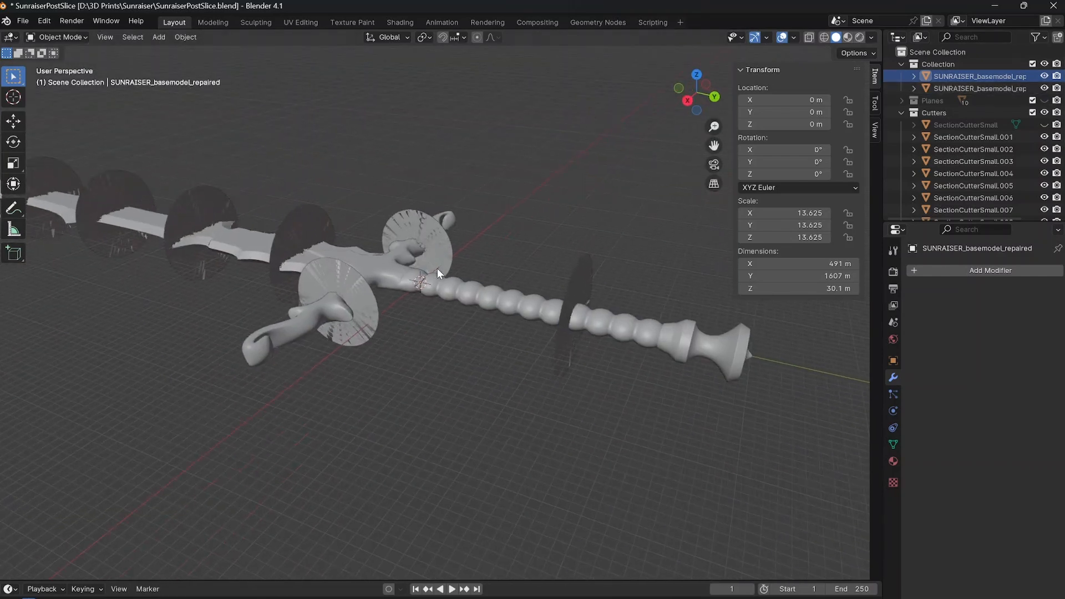
Add a Boolean Difference modifier to the grip with SectionCutterSmall.001 as its object and the Exact solver, and apply it.
{"action": "left_click", "coordinate": [464, 282]}
{"action": "middle_click_drag", "start_coordinate": [494, 276], "coordinate": [432, 279]}
{"action": "left_click", "coordinate": [432, 280]}
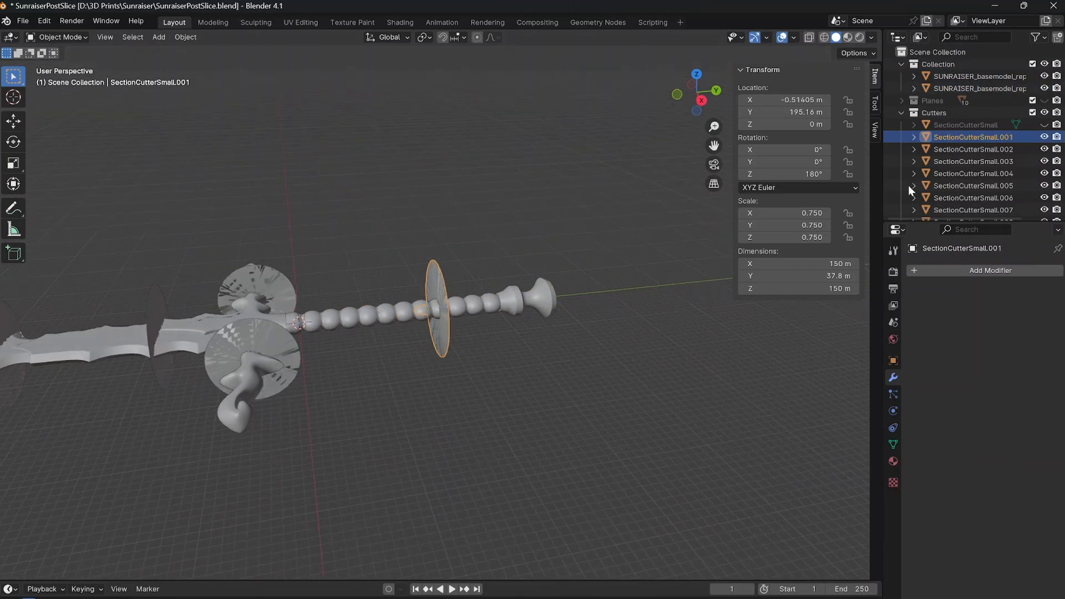
{"action": "scroll", "coordinate": [322, 305], "scroll_direction": "up", "scroll_amount": 4}
{"action": "left_click", "coordinate": [308, 309]}
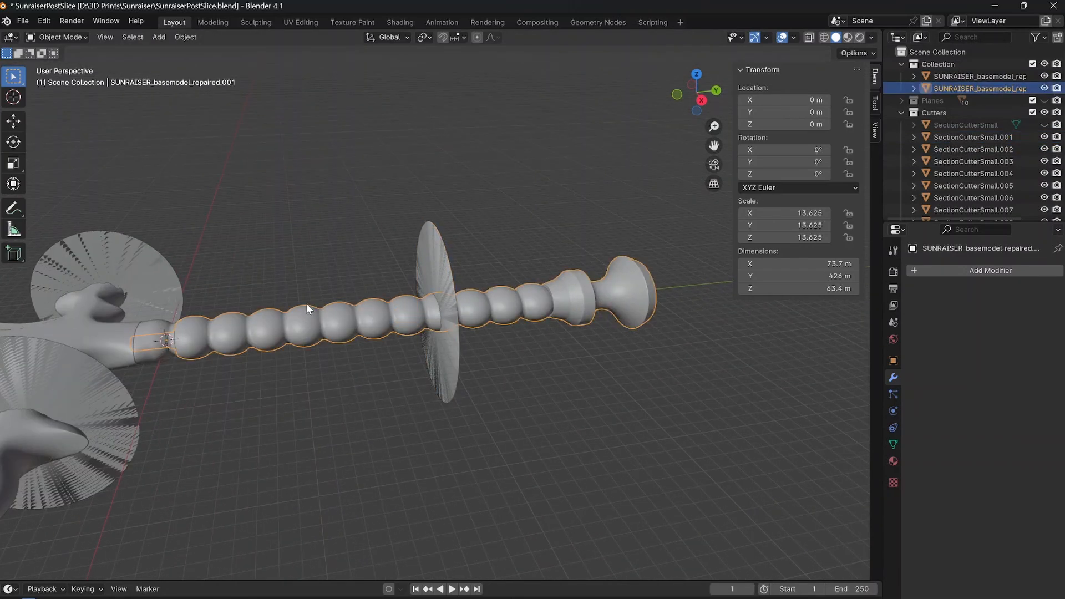
{"action": "left_click", "coordinate": [959, 269]}
{"action": "mouse_move", "coordinate": [959, 269]}
{"action": "left_click", "coordinate": [849, 304]}
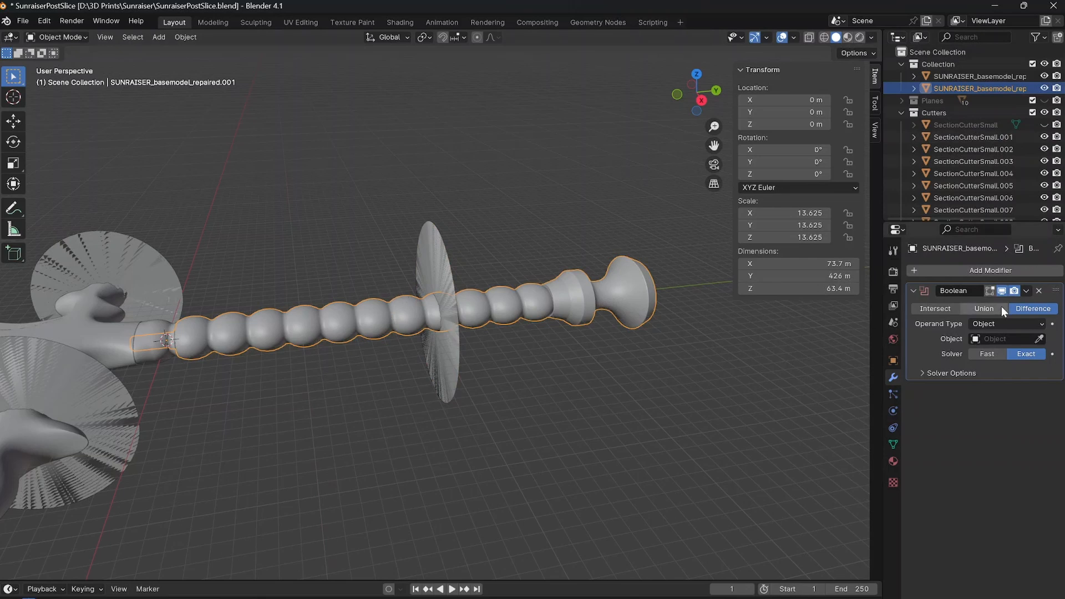
{"action": "left_click", "coordinate": [1002, 339]}
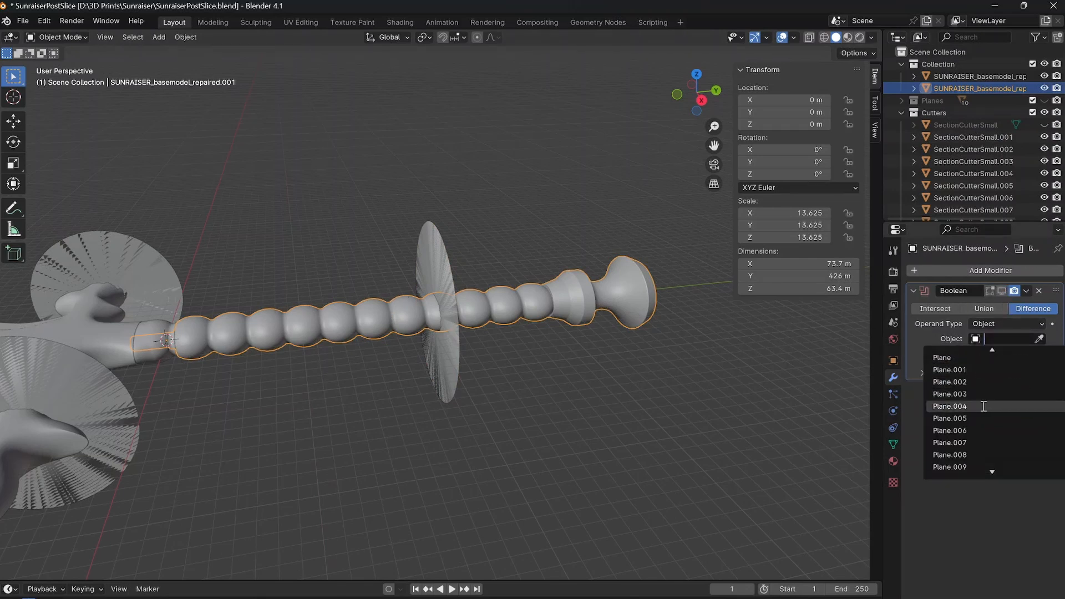
{"action": "scroll", "coordinate": [983, 421], "scroll_direction": "down", "scroll_amount": 5}
{"action": "left_click", "coordinate": [961, 467]}
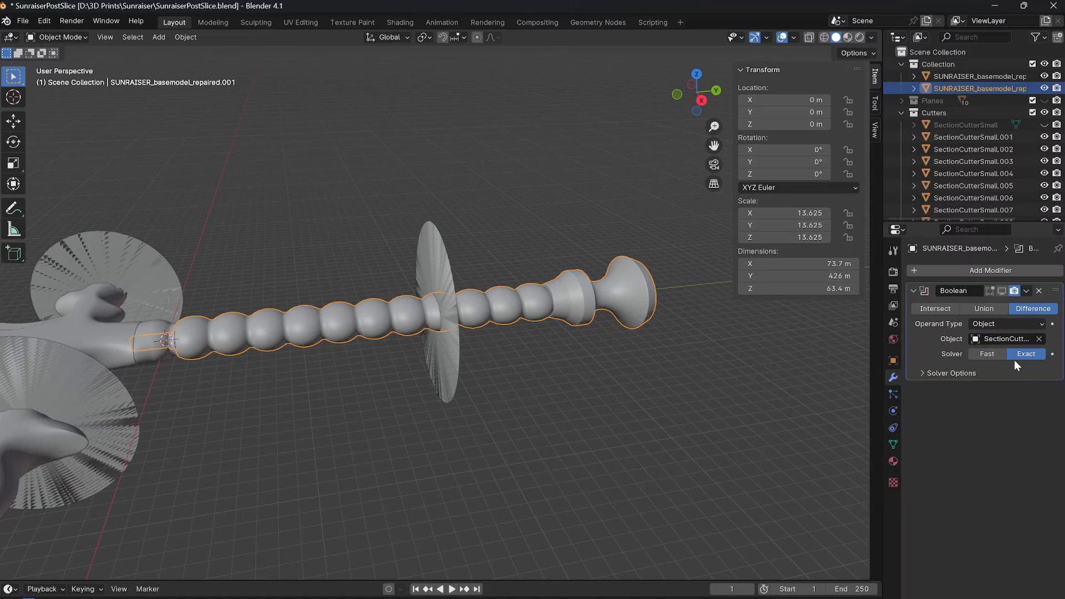
{"action": "left_click", "coordinate": [1026, 291]}
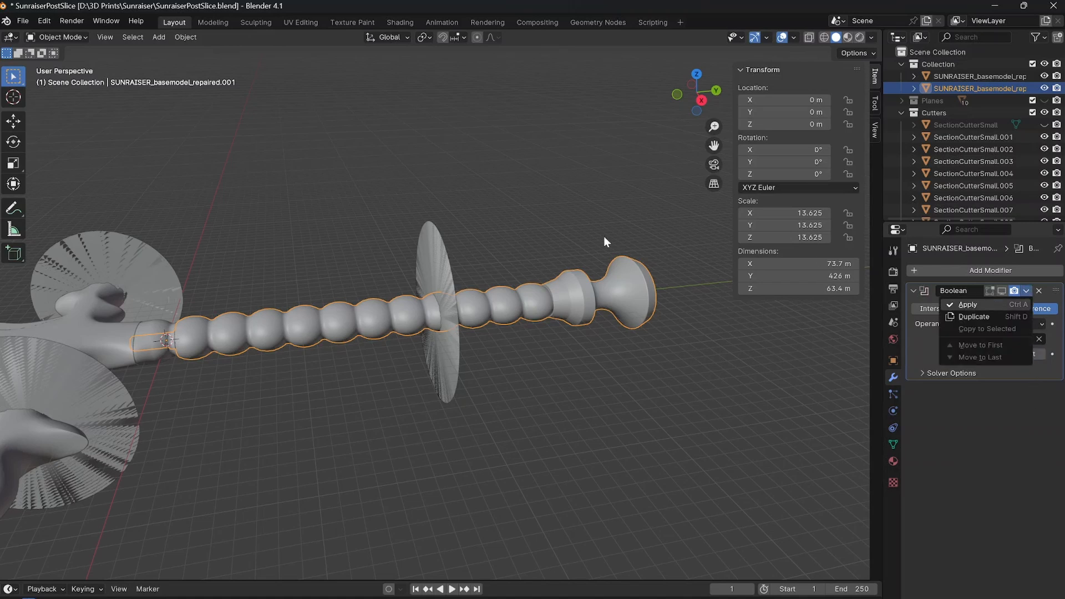
{"action": "left_click", "coordinate": [680, 252]}
Separate the guard-side half of the cut grip into its own object and return to Object Mode.
{"action": "left_click", "coordinate": [432, 311]}
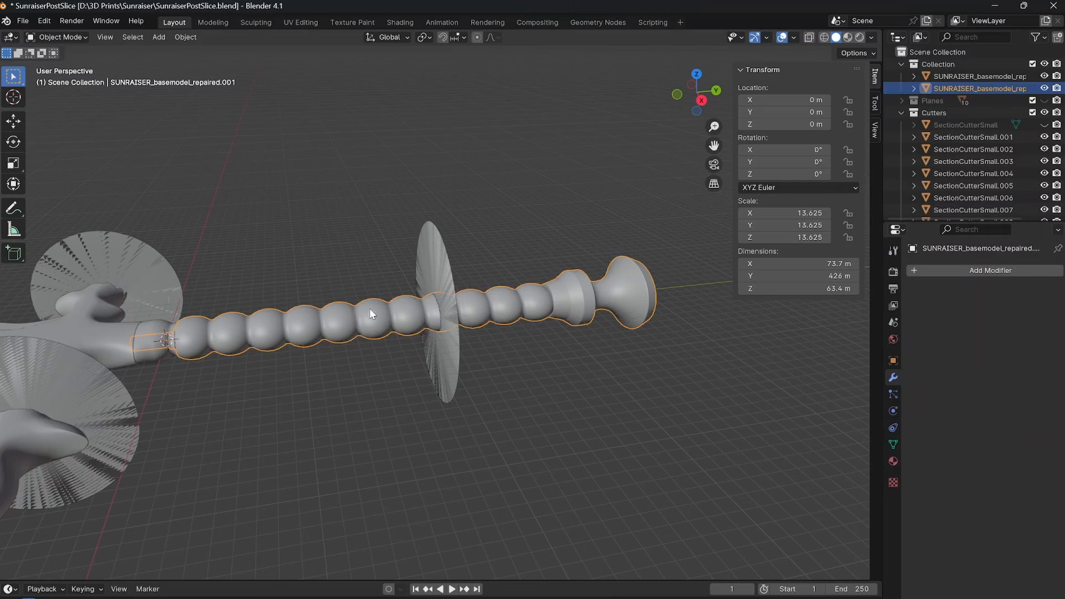
{"action": "key", "text": "Tab"}
{"action": "key", "text": "l"}
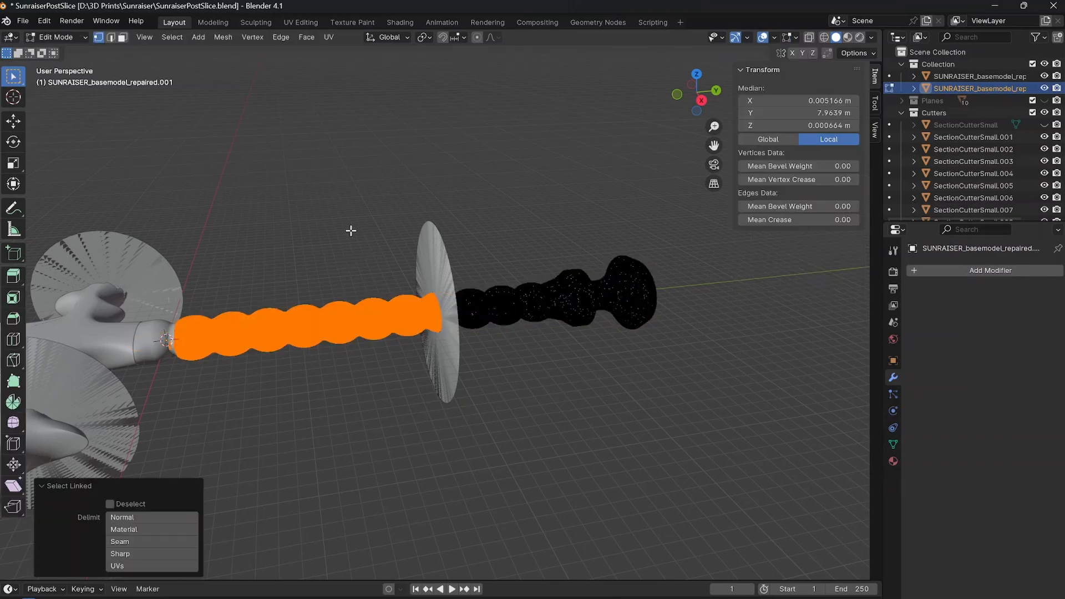
{"action": "key", "text": "p"}
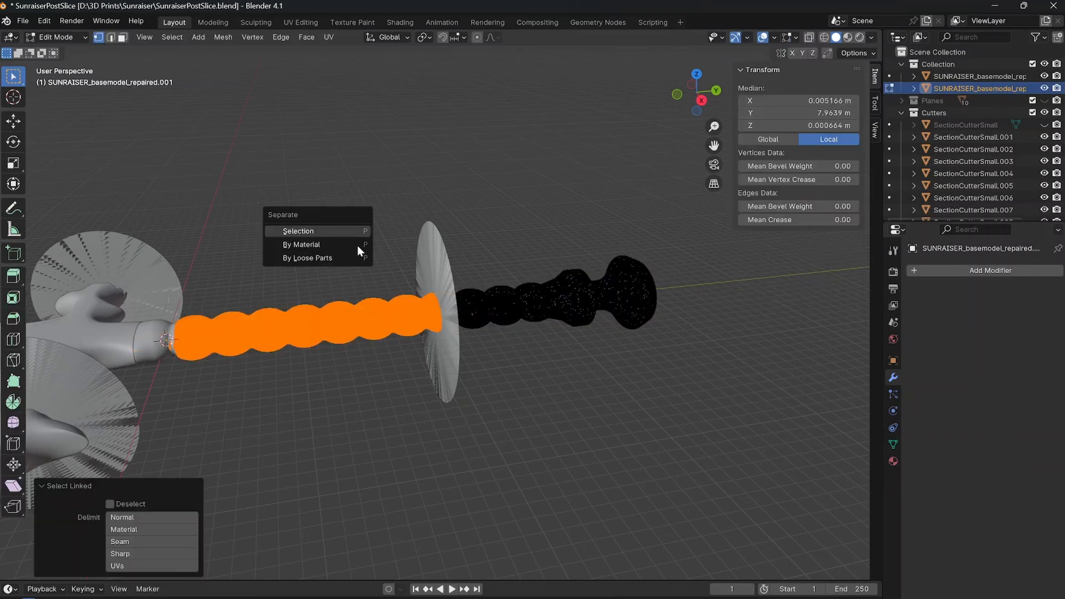
{"action": "key", "text": "Return"}
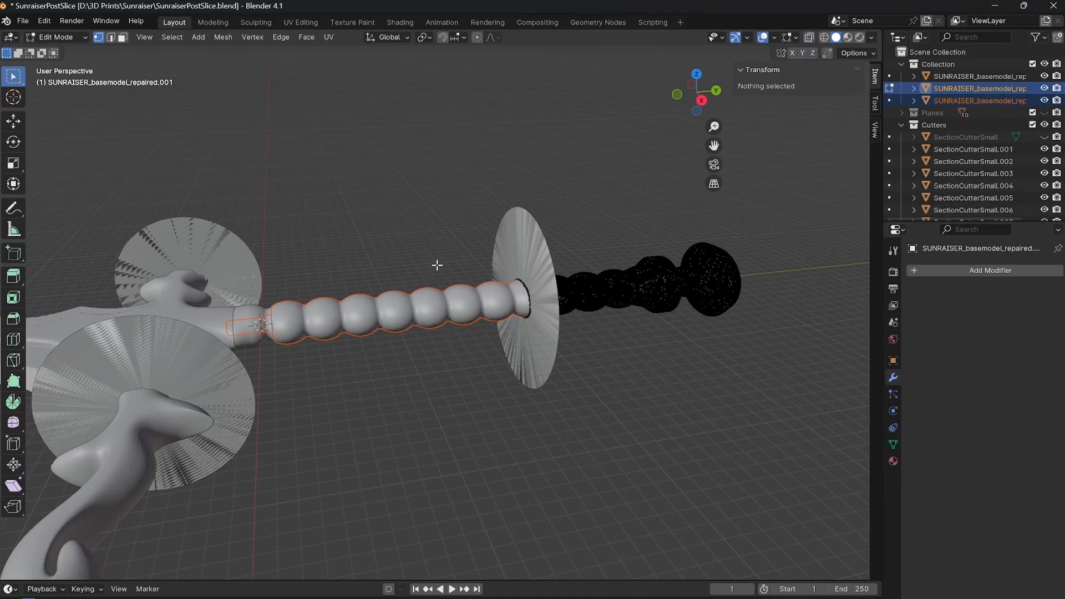
{"action": "key", "text": "Tab"}
Hide SectionCutterSmall.001 and select the guard-side grip section.
{"action": "left_click", "coordinate": [447, 304]}
{"action": "left_click", "coordinate": [621, 283]}
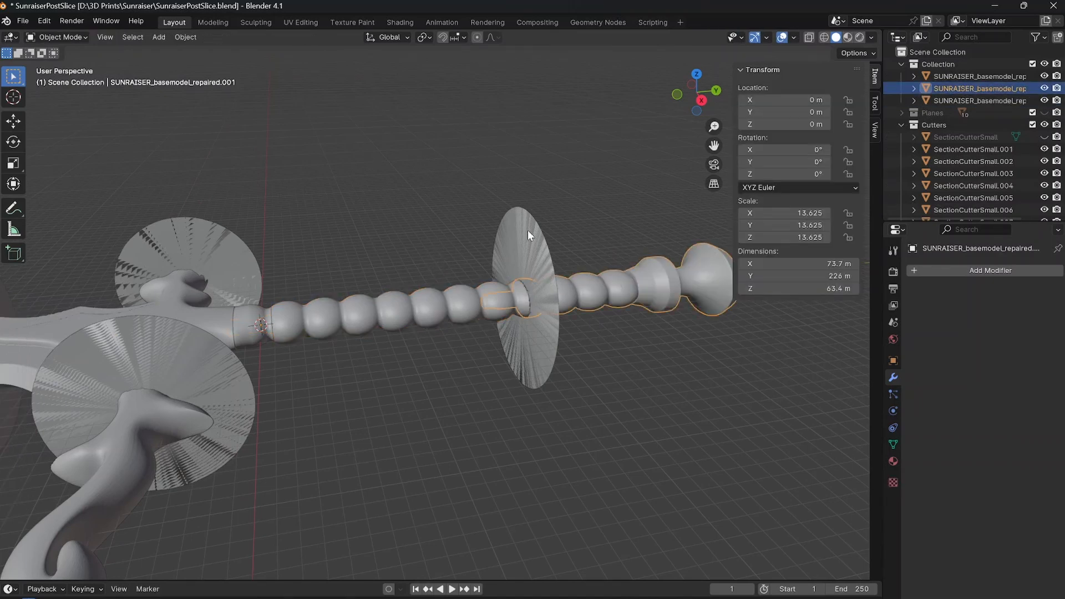
{"action": "left_click", "coordinate": [530, 228]}
{"action": "left_click", "coordinate": [1044, 149]}
{"action": "left_click", "coordinate": [979, 101]}
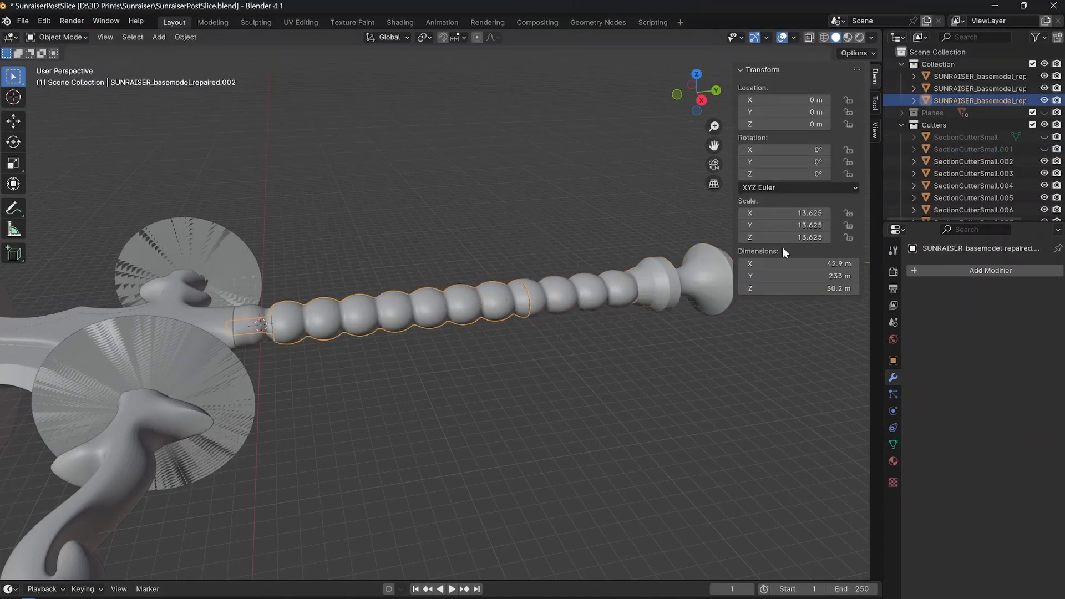
Toggle the visibility of the two grip sections to examine the joint between them, leaving both shown.
{"action": "scroll", "coordinate": [547, 312], "scroll_direction": "up", "scroll_amount": 5}
{"action": "left_click", "coordinate": [1043, 100]}
{"action": "middle_click_drag", "start_coordinate": [452, 297], "coordinate": [417, 288]}
{"action": "left_click", "coordinate": [1044, 100]}
{"action": "left_click", "coordinate": [1044, 88]}
{"action": "key", "text": "ctrl+z"}
{"action": "left_click", "coordinate": [362, 290]}
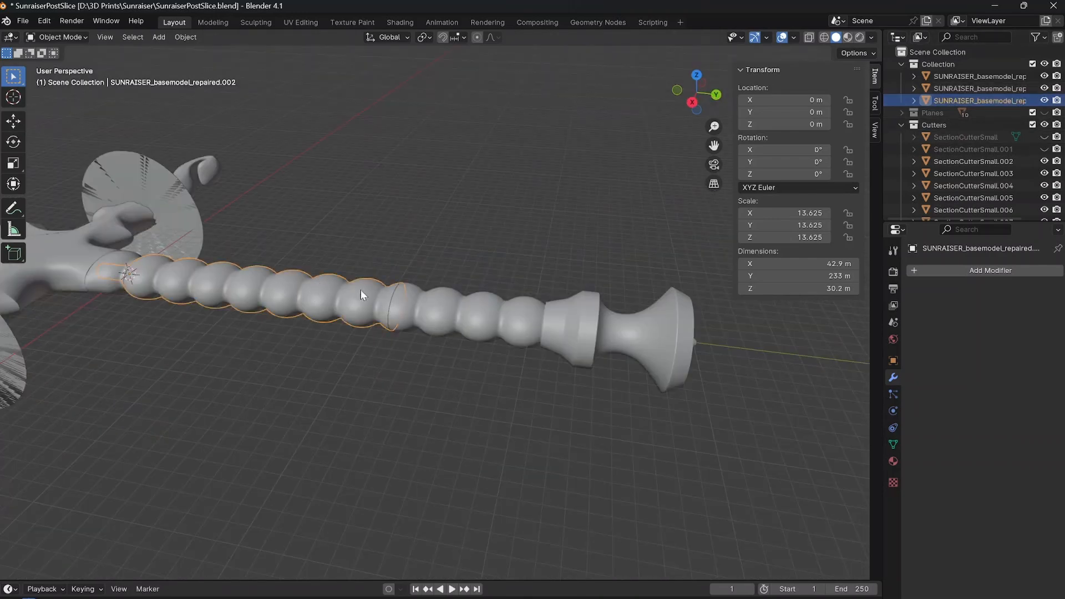
{"action": "left_click", "coordinate": [362, 291]}
{"action": "middle_click_drag", "start_coordinate": [278, 285], "coordinate": [317, 275]}
{"action": "left_click", "coordinate": [424, 267]}
{"action": "middle_click_drag", "start_coordinate": [423, 268], "coordinate": [454, 298]}
Look over the sliced blade sections and set every piece of the sword to Shade Flat.
{"action": "middle_click_drag", "start_coordinate": [190, 163], "coordinate": [258, 201]}
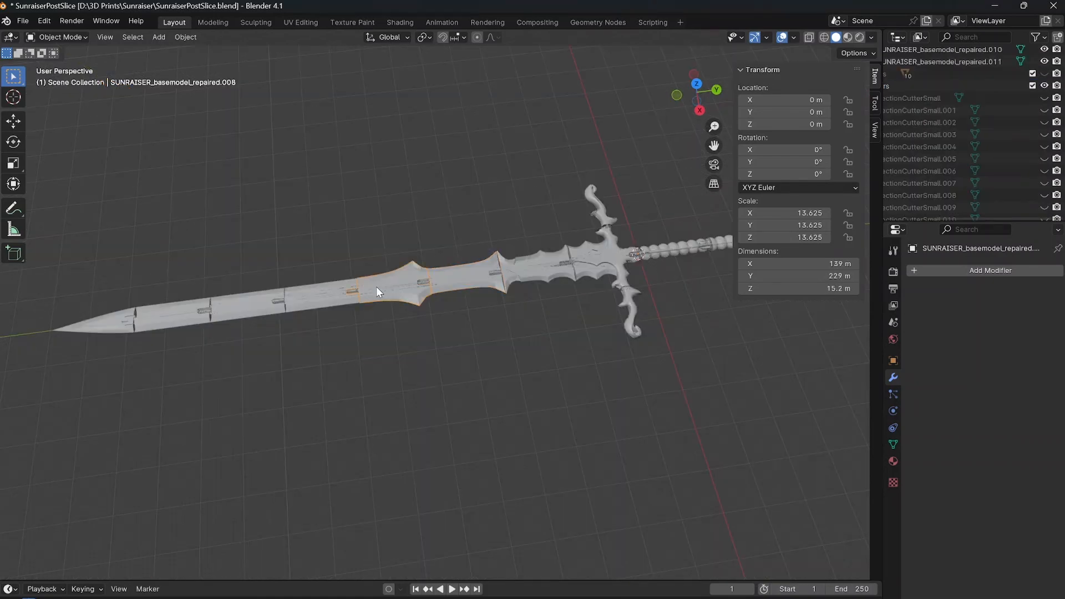
{"action": "middle_click_drag", "start_coordinate": [376, 286], "coordinate": [405, 345]}
{"action": "middle_click_drag", "start_coordinate": [388, 301], "coordinate": [142, 333]}
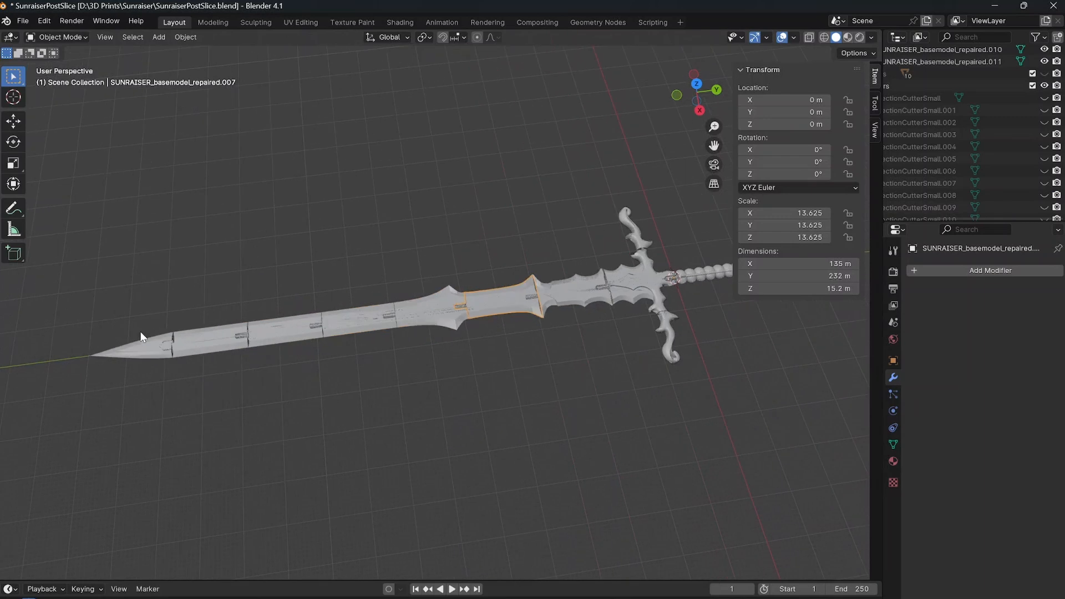
{"action": "left_click", "coordinate": [199, 348]}
{"action": "middle_click_drag", "start_coordinate": [333, 266], "coordinate": [418, 370]}
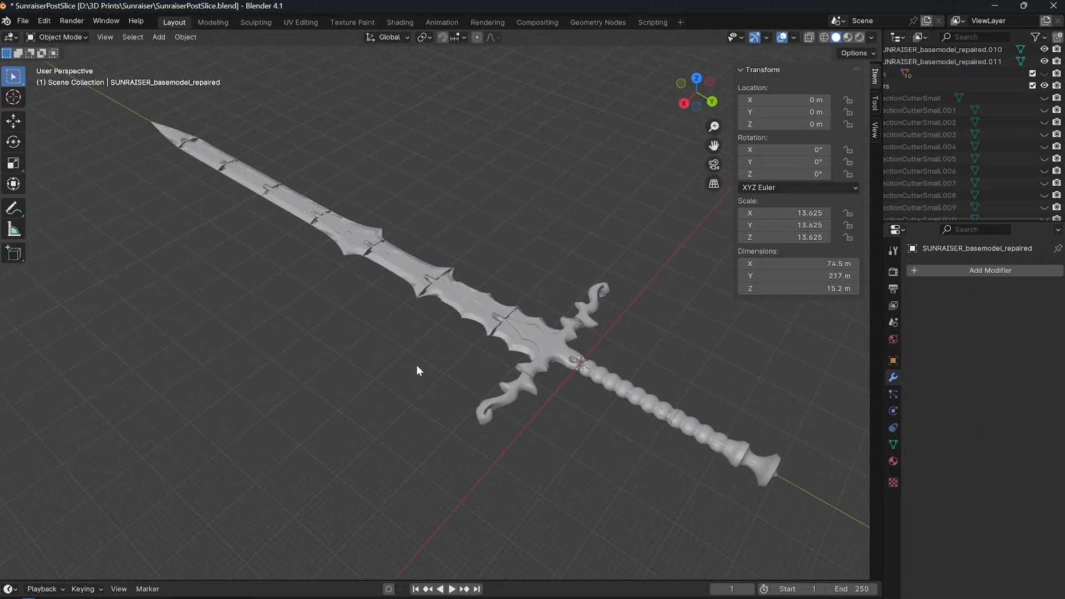
{"action": "key", "text": "a"}
{"action": "right_click", "coordinate": [365, 357]}
{"action": "left_click", "coordinate": [364, 357]}
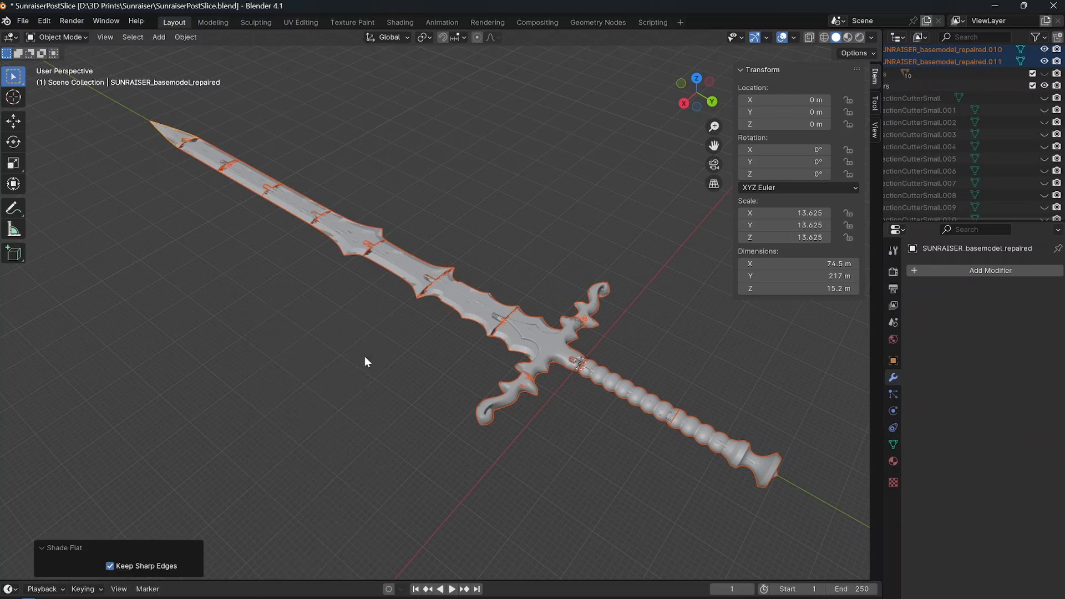
{"action": "middle_click_drag", "start_coordinate": [365, 356], "coordinate": [404, 337]}
{"action": "left_click", "coordinate": [406, 336]}
Hide SUNRAISER_basemodel_repaired.011 near the blade tip and inspect the exposed joint of the adjoining section.
{"action": "scroll", "coordinate": [433, 261], "scroll_direction": "up", "scroll_amount": 6}
{"action": "middle_click_drag", "start_coordinate": [433, 259], "coordinate": [417, 318]}
{"action": "scroll", "coordinate": [366, 360], "scroll_direction": "up", "scroll_amount": 3}
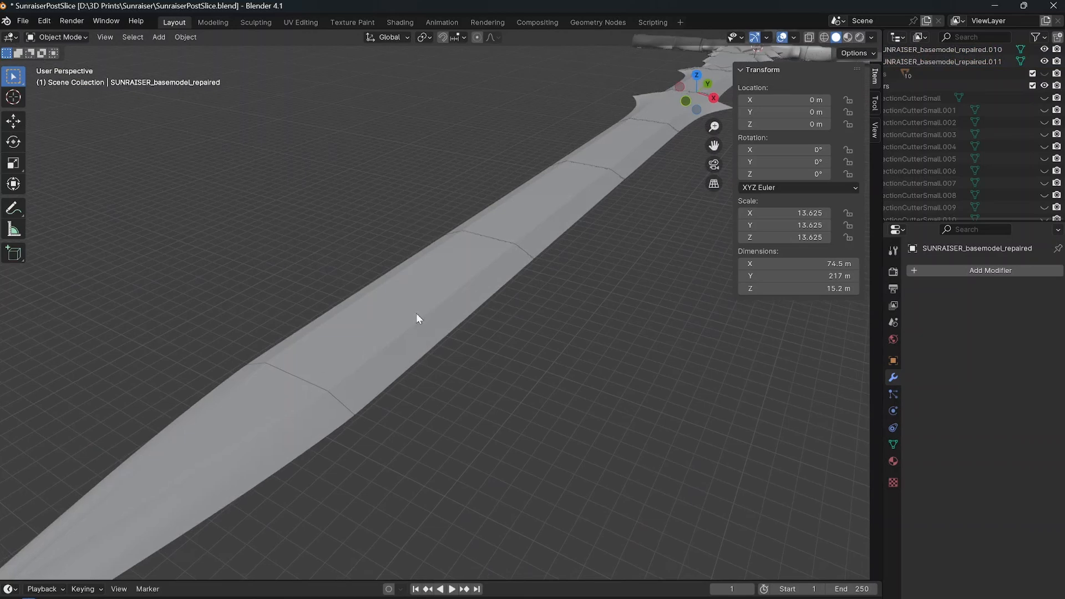
{"action": "left_click", "coordinate": [417, 314]}
{"action": "left_click", "coordinate": [1044, 62]}
{"action": "scroll", "coordinate": [505, 262], "scroll_direction": "up", "scroll_amount": 1}
{"action": "middle_click_drag", "start_coordinate": [505, 262], "coordinate": [479, 315]}
Try Shade Smooth on SUNRAISER_basemodel_repaired.010 and restore it to Shade Flat.
{"action": "left_click", "coordinate": [464, 351]}
{"action": "right_click", "coordinate": [463, 355]}
{"action": "left_click", "coordinate": [457, 331]}
{"action": "right_click", "coordinate": [482, 311]}
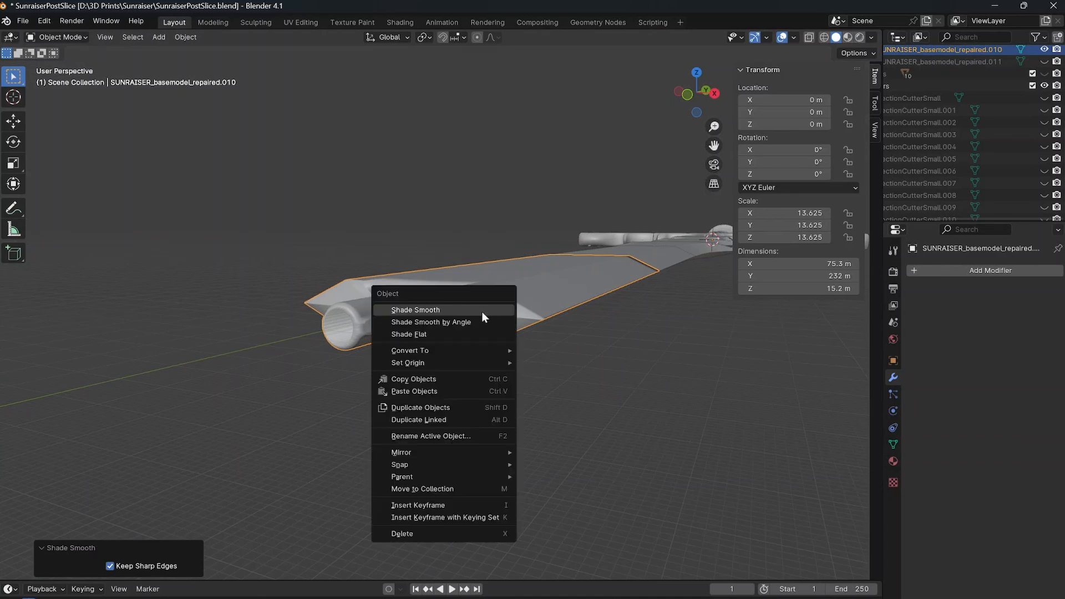
{"action": "left_click", "coordinate": [464, 334]}
{"action": "left_click", "coordinate": [421, 369]}
Inspect the gap near the blade tip, show SUNRAISER_basemodel_repaired.011 again, and view the whole sliced sword.
{"action": "middle_click_drag", "start_coordinate": [421, 368], "coordinate": [337, 371]}
{"action": "scroll", "coordinate": [338, 371], "scroll_direction": "down", "scroll_amount": 3}
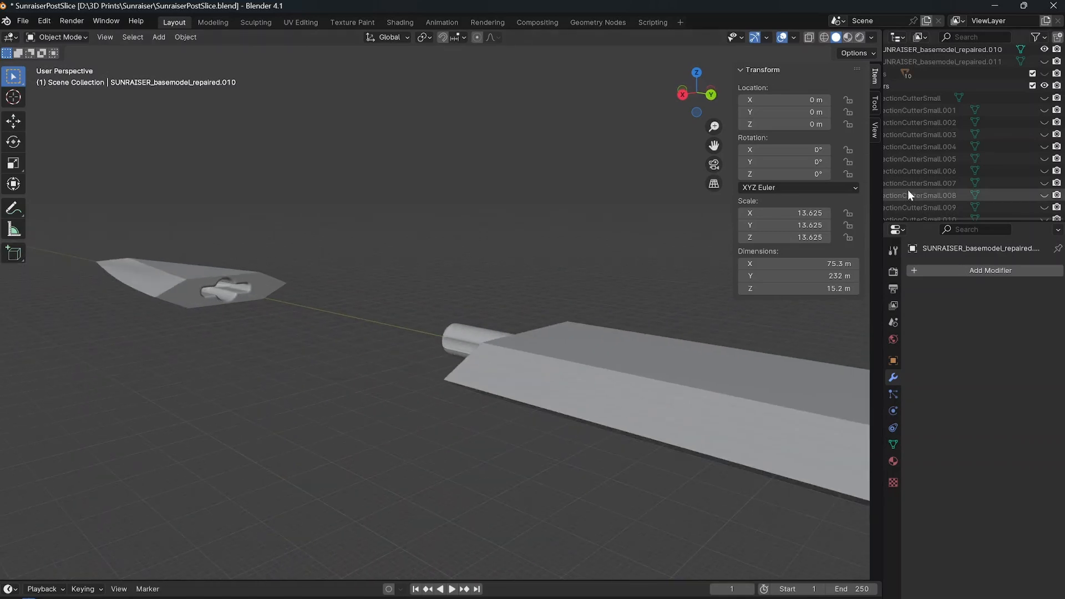
{"action": "scroll", "coordinate": [1011, 96], "scroll_direction": "up", "scroll_amount": 7}
{"action": "left_click", "coordinate": [1044, 210]}
{"action": "scroll", "coordinate": [469, 267], "scroll_direction": "down", "scroll_amount": 5}
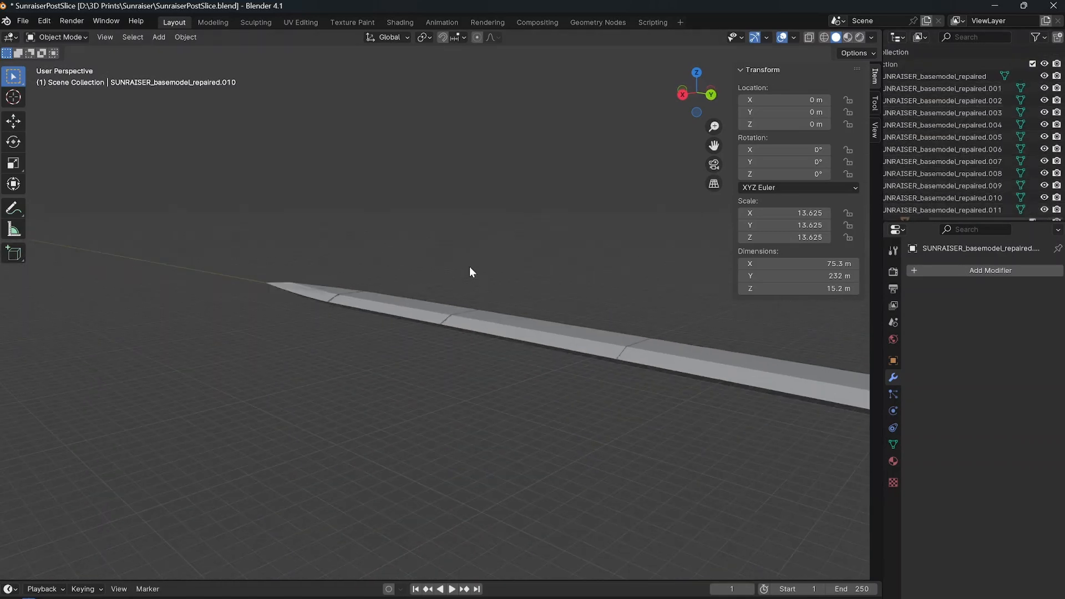
{"action": "middle_click_drag", "start_coordinate": [469, 271], "coordinate": [414, 281]}
{"action": "scroll", "coordinate": [448, 307], "scroll_direction": "up", "scroll_amount": 5}
{"action": "scroll", "coordinate": [442, 300], "scroll_direction": "down", "scroll_amount": 4}
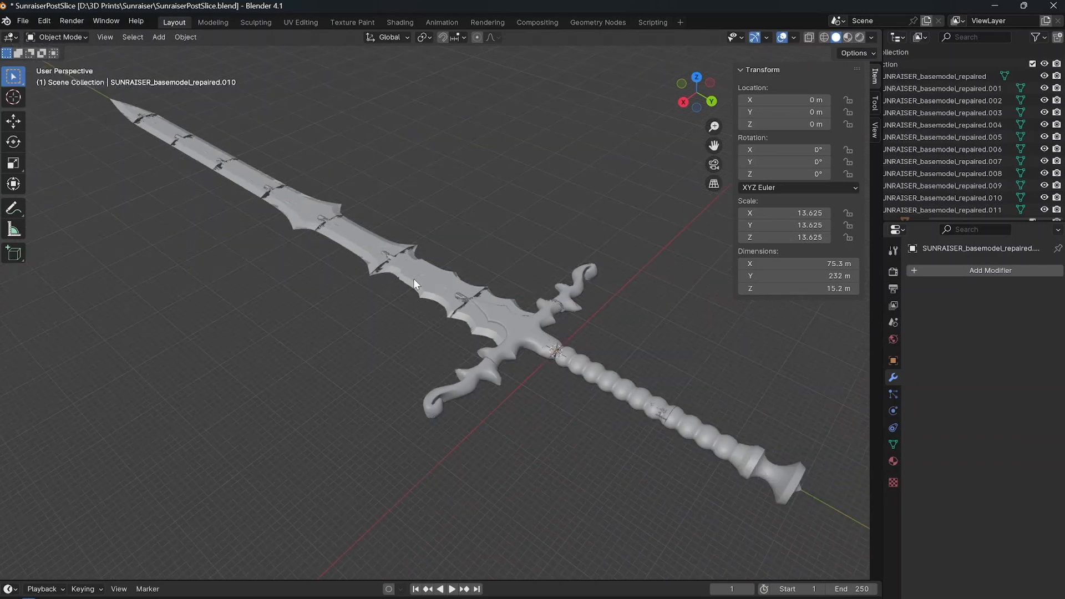
Check the sliced blade sections by selecting them one at a time along the blade.
{"action": "left_click", "coordinate": [413, 279]}
{"action": "left_click", "coordinate": [359, 236]}
{"action": "left_click", "coordinate": [302, 205]}
{"action": "left_click", "coordinate": [198, 157]}
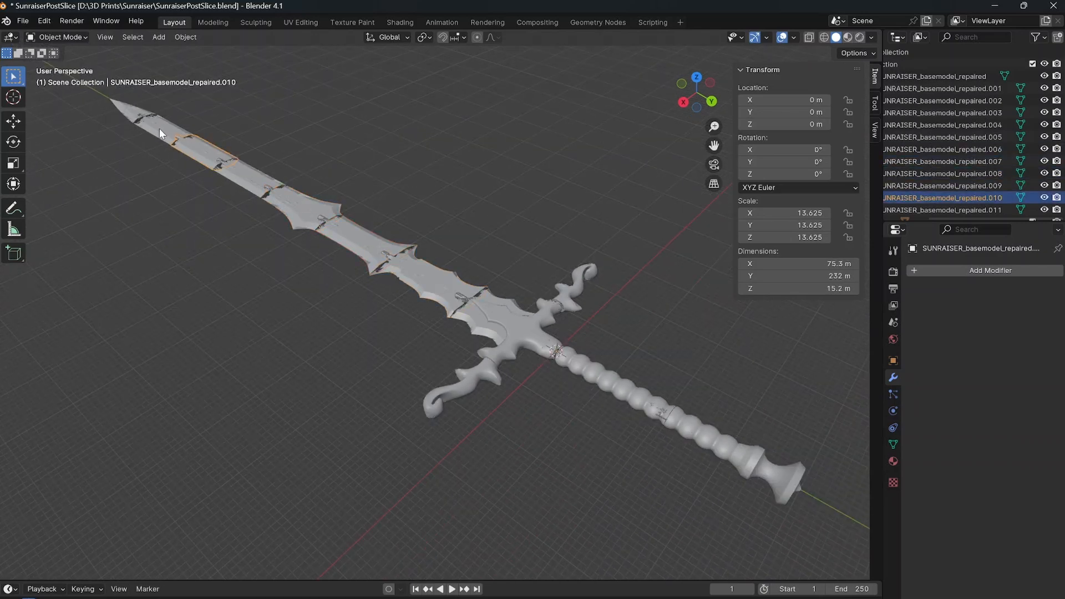
{"action": "left_click", "coordinate": [158, 128]}
{"action": "left_click", "coordinate": [131, 113]}
{"action": "left_click", "coordinate": [157, 128]}
{"action": "left_click", "coordinate": [187, 140]}
{"action": "left_click", "coordinate": [245, 169]}
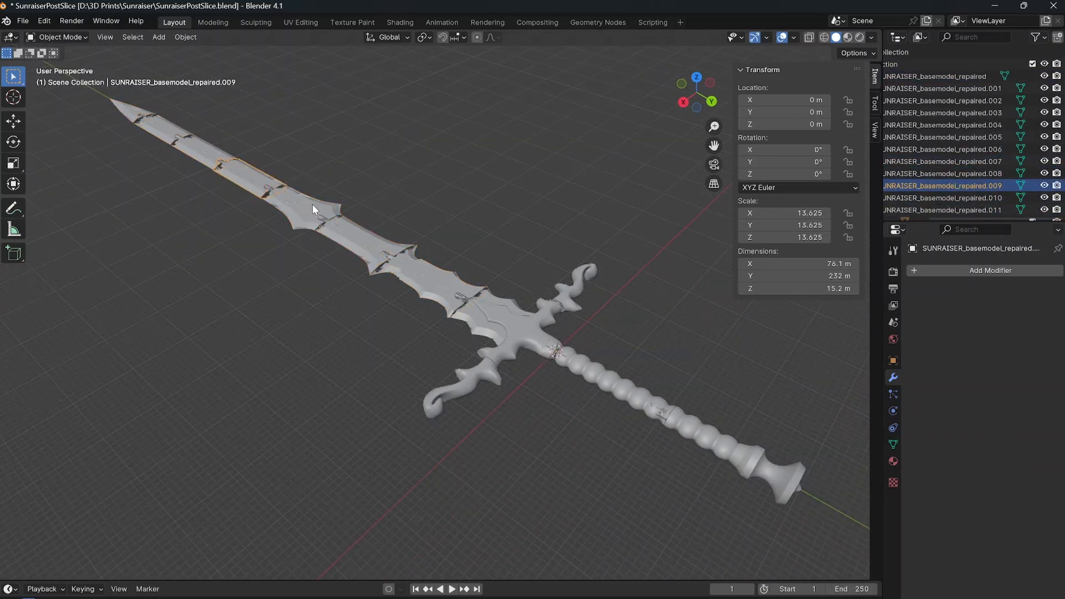
{"action": "left_click", "coordinate": [313, 210]}
{"action": "left_click", "coordinate": [369, 247]}
Check the guard and hilt pieces by selecting each in turn, then view the whole sliced sword.
{"action": "middle_click_drag", "start_coordinate": [368, 247], "coordinate": [380, 314]}
{"action": "left_click", "coordinate": [444, 306]}
{"action": "middle_click_drag", "start_coordinate": [444, 306], "coordinate": [501, 309]}
{"action": "left_click", "coordinate": [475, 217]}
{"action": "left_click", "coordinate": [514, 265]}
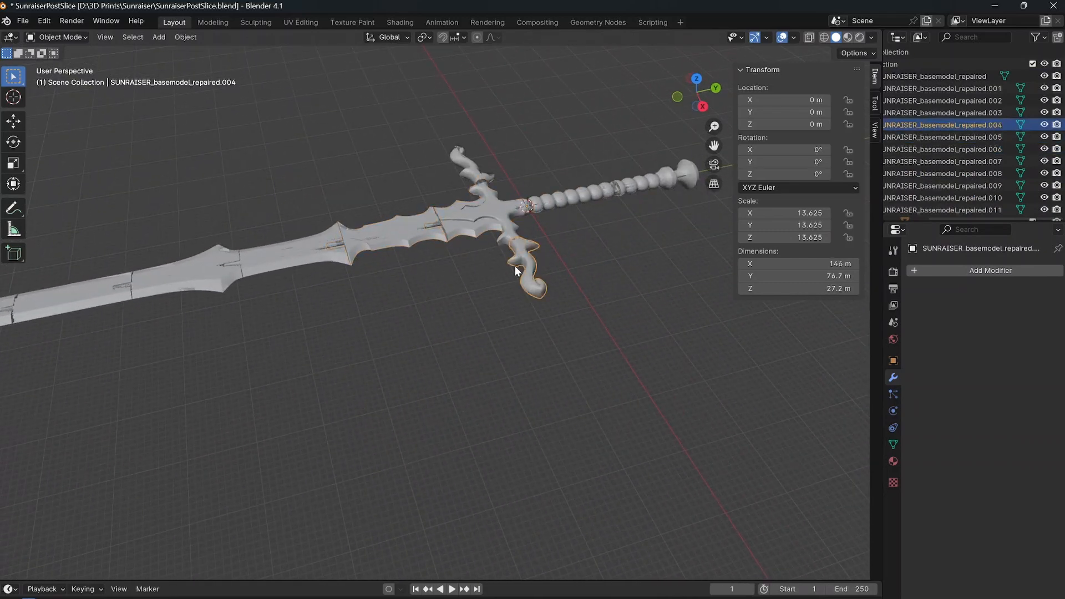
{"action": "left_click", "coordinate": [471, 167]}
{"action": "left_click", "coordinate": [556, 201]}
{"action": "middle_click_drag", "start_coordinate": [577, 234], "coordinate": [517, 270], "text": "shift"}
{"action": "left_click", "coordinate": [530, 209]}
{"action": "left_click", "coordinate": [517, 271]}
{"action": "scroll", "coordinate": [445, 293], "scroll_direction": "down", "scroll_amount": 3}
{"action": "middle_click_drag", "start_coordinate": [415, 305], "coordinate": [505, 289], "text": "shift"}
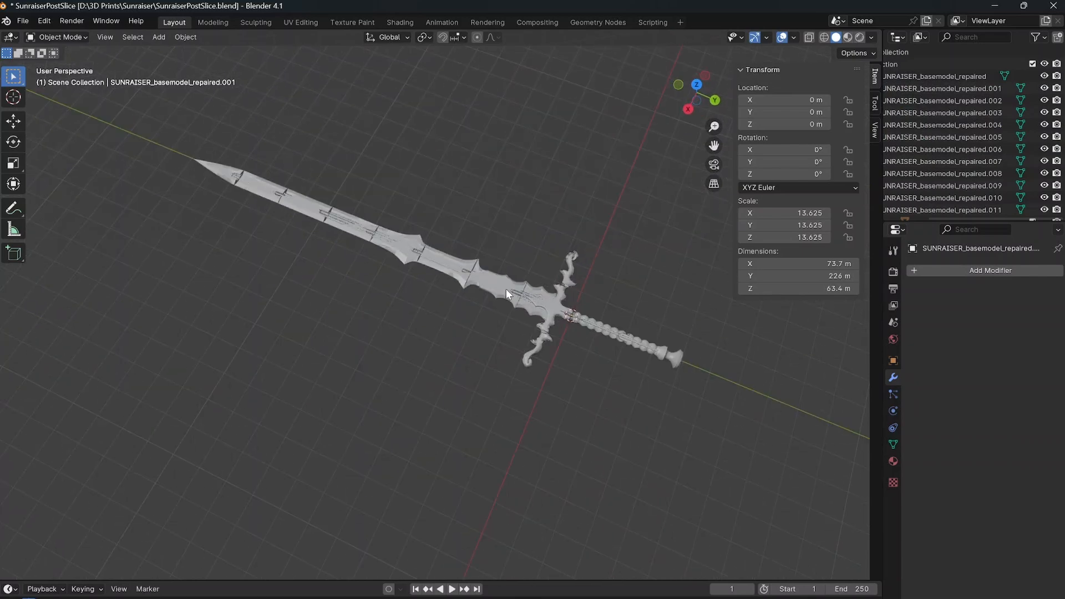
Save the file and start an STL export with the pommel end of the hilt selected.
{"action": "scroll", "coordinate": [466, 287], "scroll_direction": "up", "scroll_amount": 4}
{"action": "key", "text": "ctrl+s"}
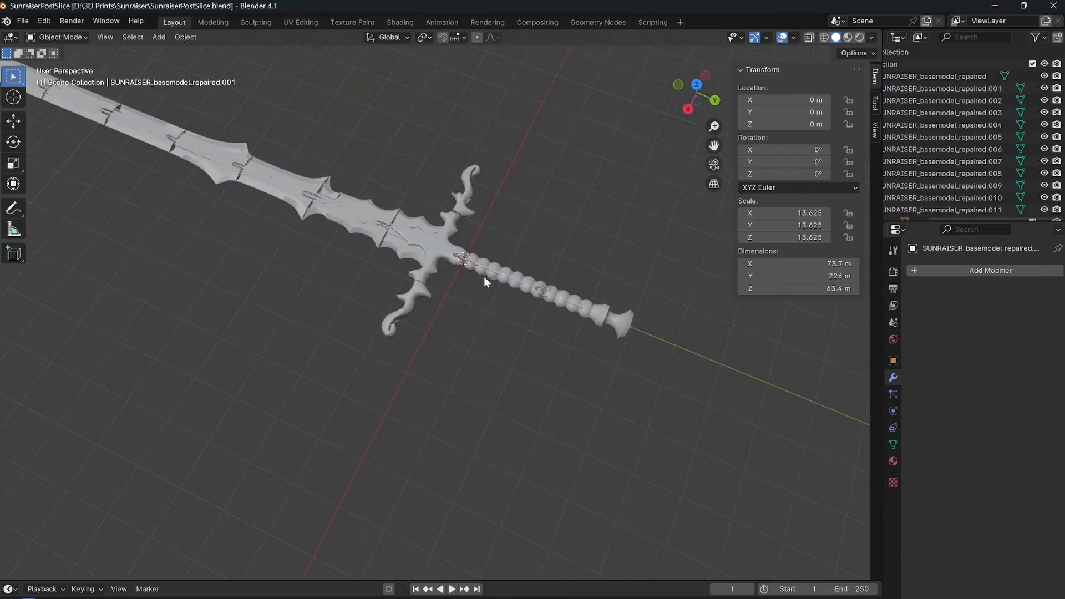
{"action": "left_click", "coordinate": [624, 318]}
{"action": "left_click", "coordinate": [23, 21]}
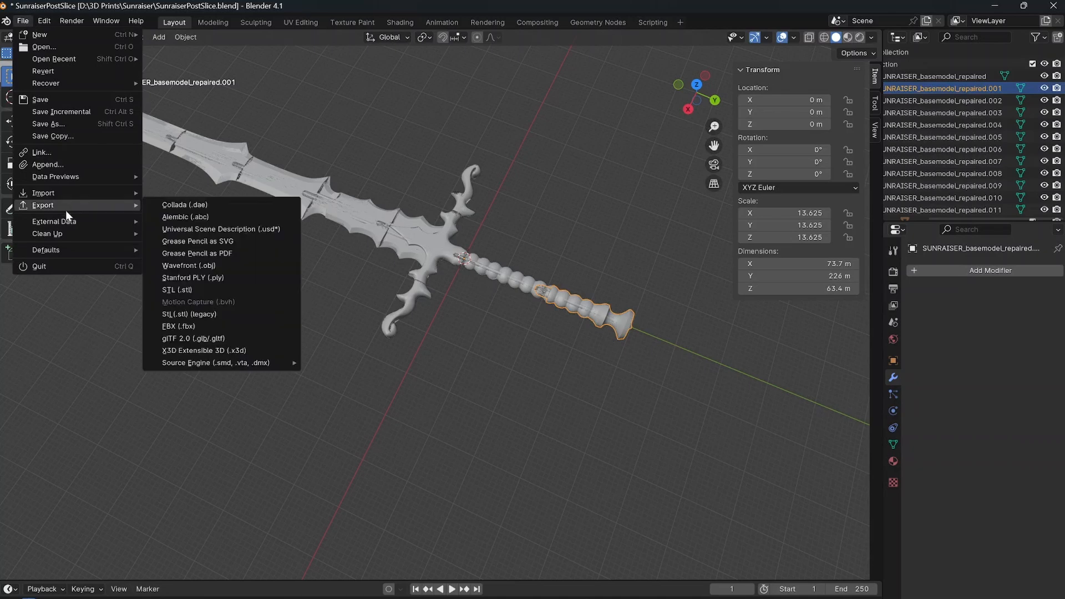
{"action": "mouse_move", "coordinate": [75, 206]}
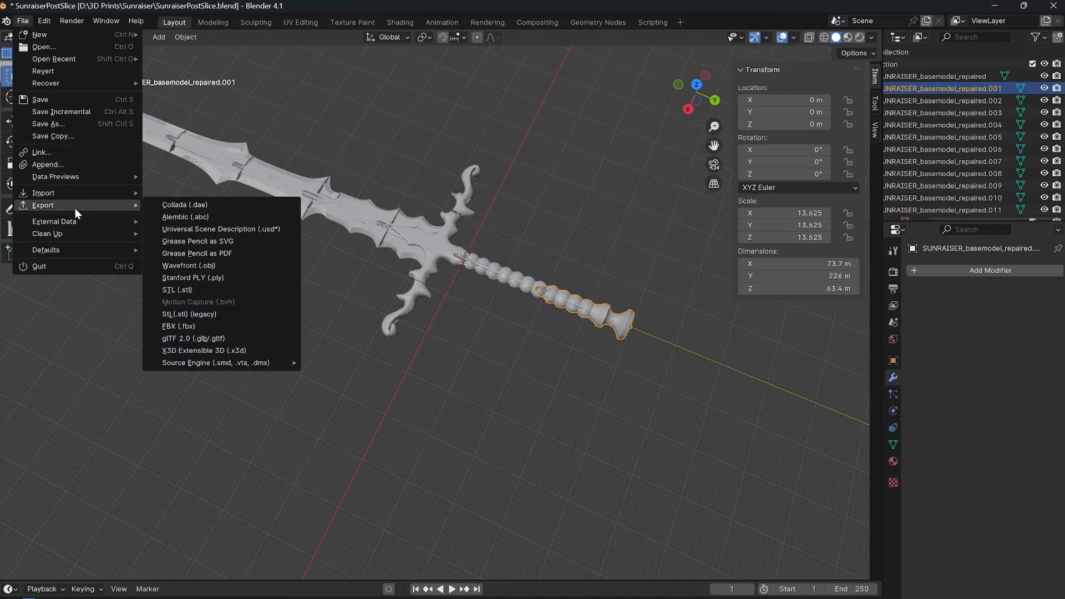
{"action": "left_click", "coordinate": [200, 289]}
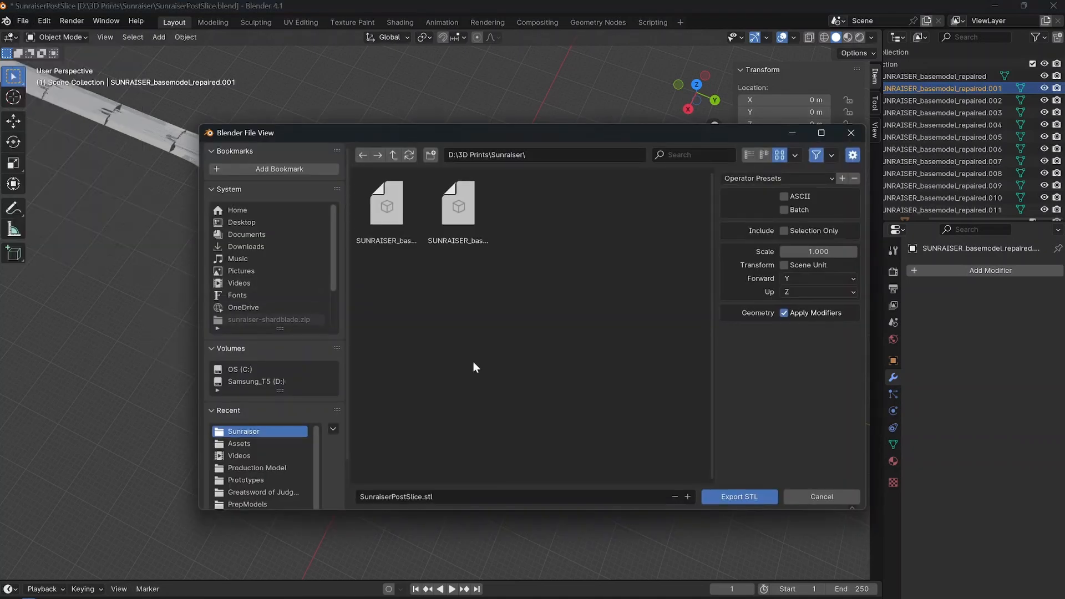
Create a folder named Pieces inside D:\3D Prints\Sunraiser and open it as the export destination.
{"action": "right_click", "coordinate": [468, 350]}
{"action": "left_click", "coordinate": [413, 431]}
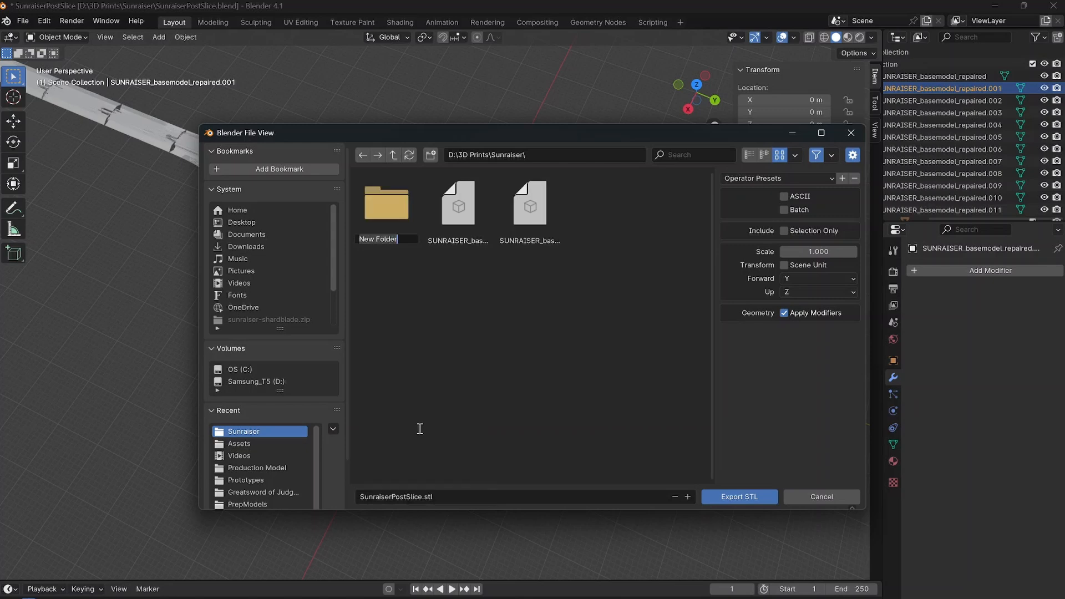
{"action": "type", "text": "Pieces"}
{"action": "key", "text": "Return"}
{"action": "double_click", "coordinate": [404, 230]}
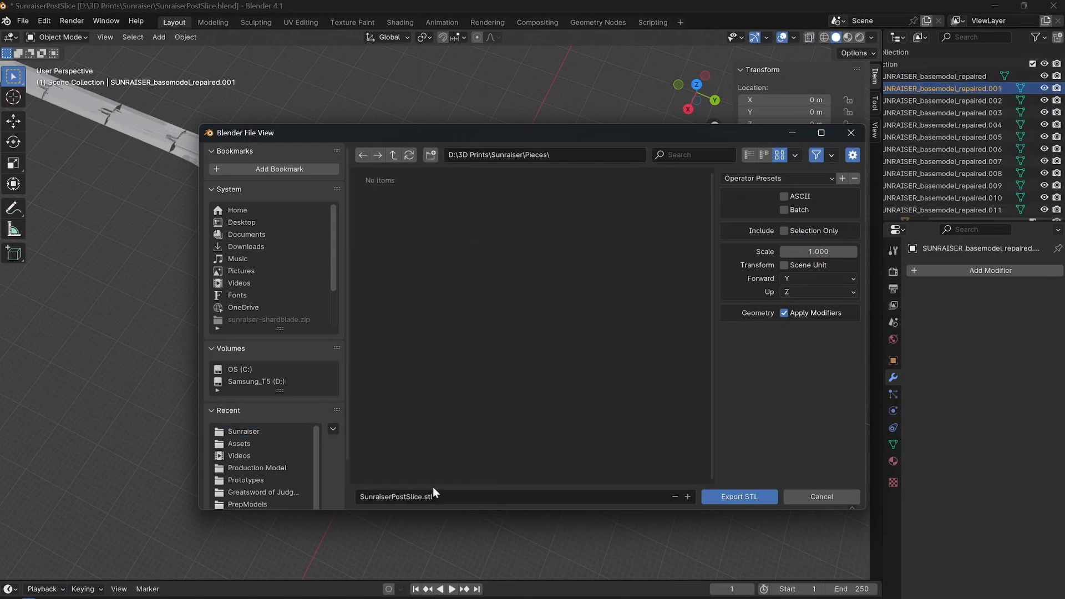
Export only the selected pommel piece as SunraiserHilt1.stl, and select the adjoining grip piece.
{"action": "left_click", "coordinate": [432, 497]}
{"action": "type", "text": "SunraiserHilt1"}
{"action": "left_click", "coordinate": [783, 234]}
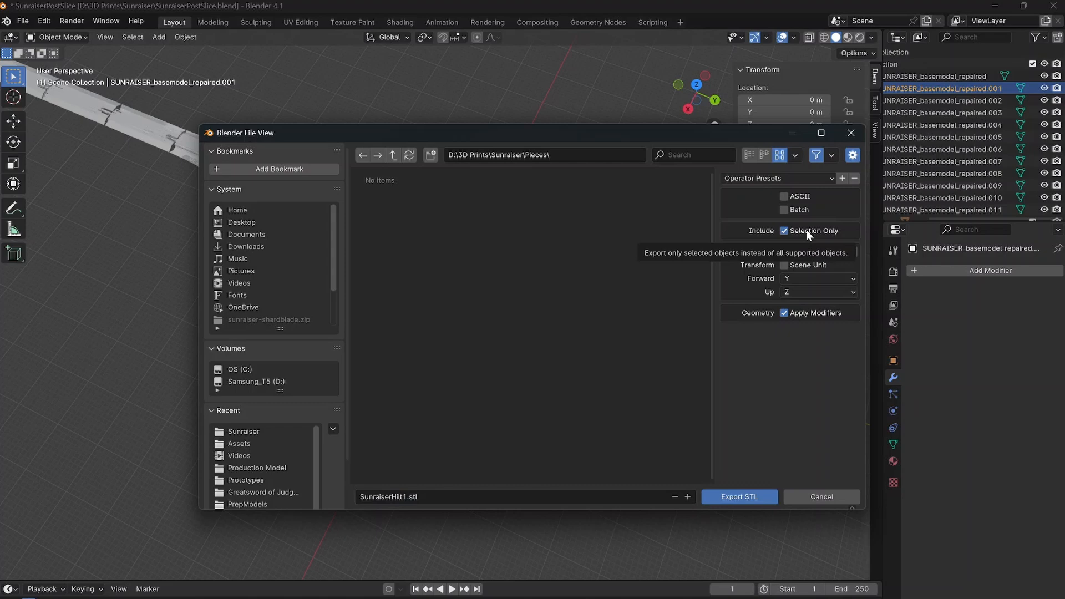
{"action": "left_click", "coordinate": [754, 495]}
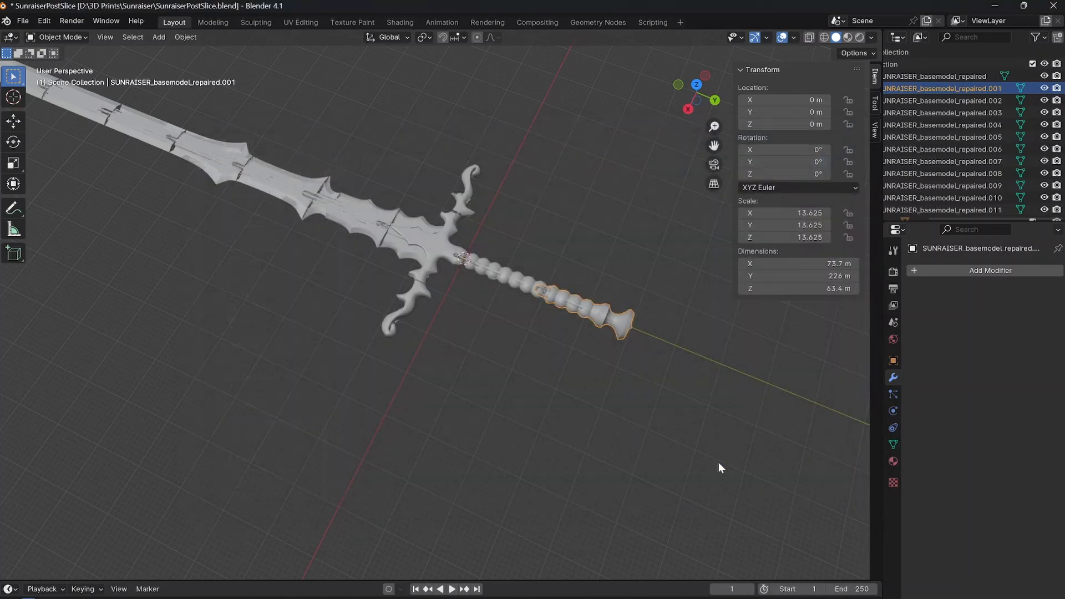
{"action": "left_click", "coordinate": [513, 284]}
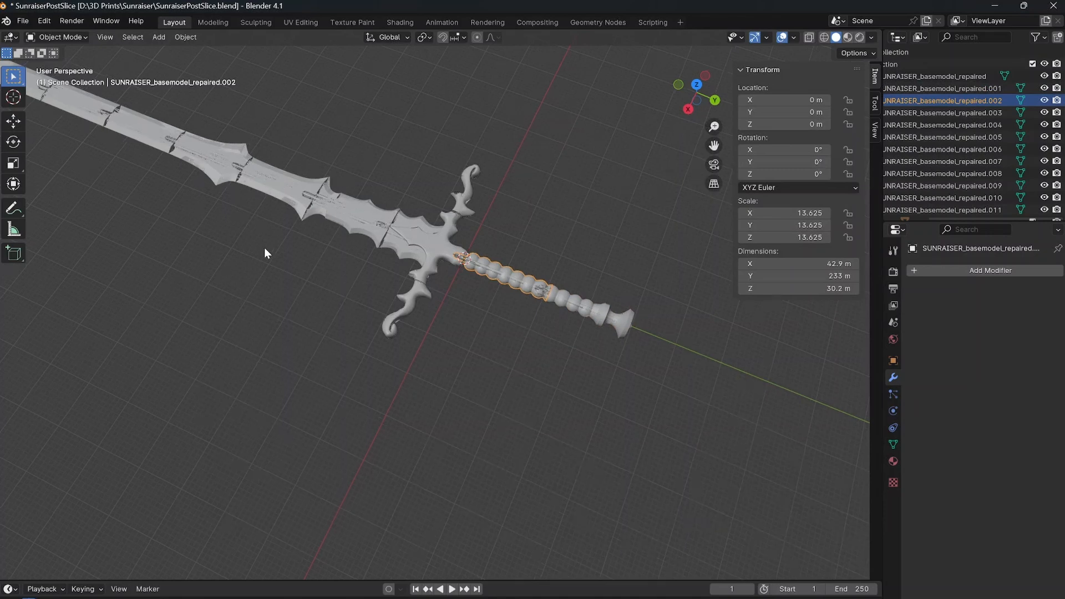
{"action": "middle_click_drag", "start_coordinate": [278, 277], "coordinate": [504, 328], "text": "shift"}
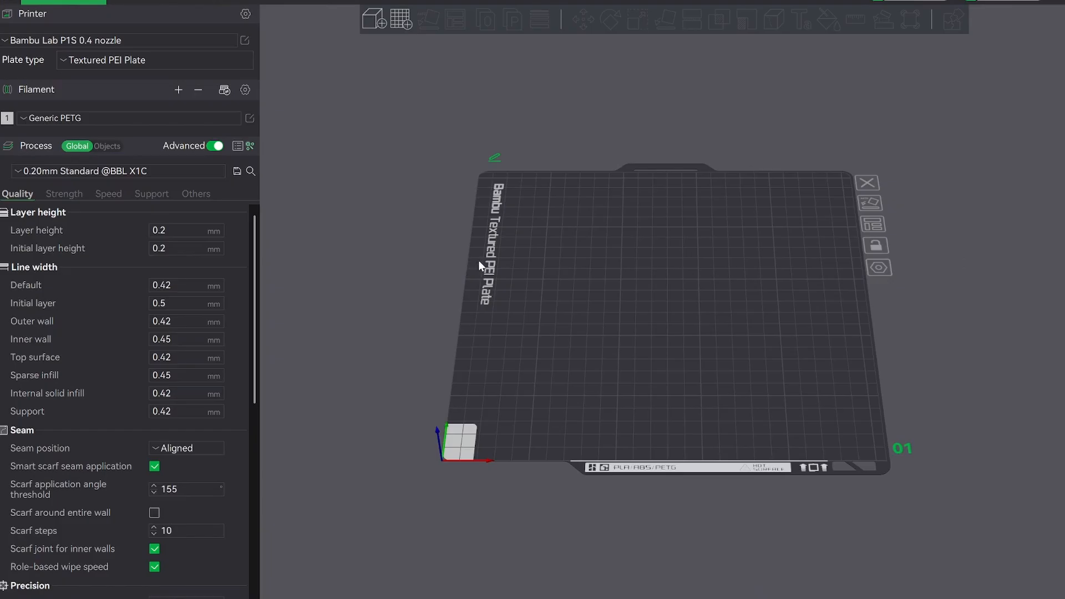
Switch to Bambu Studio and import all SunraiserBlade, SunraiserGuard and SunraiserHilt files from the Pieces folder as separate objects.
{"action": "left_click", "coordinate": [27, 1]}
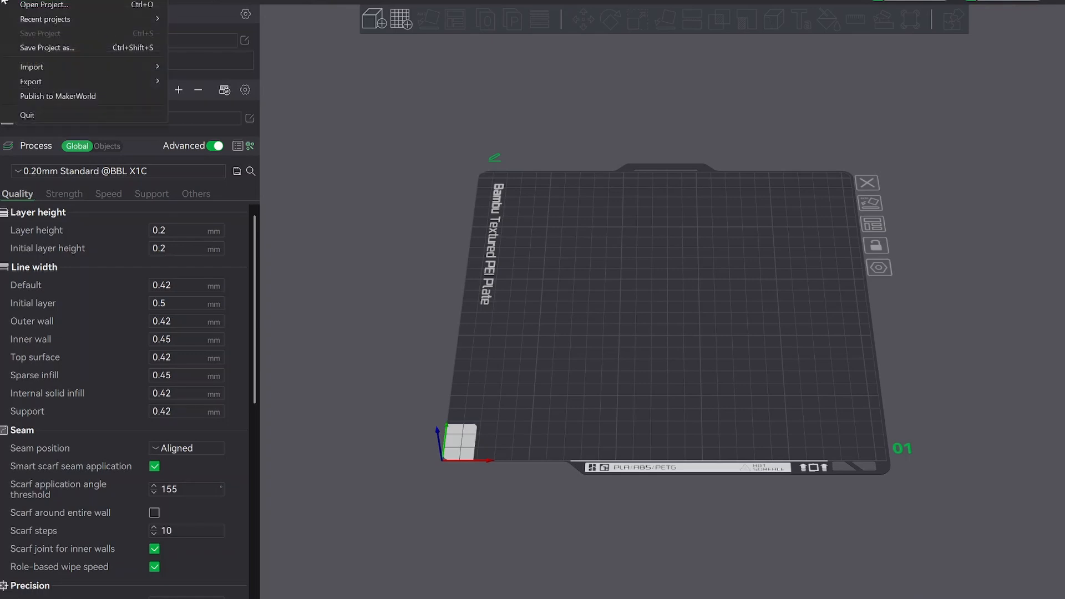
{"action": "mouse_move", "coordinate": [58, 63]}
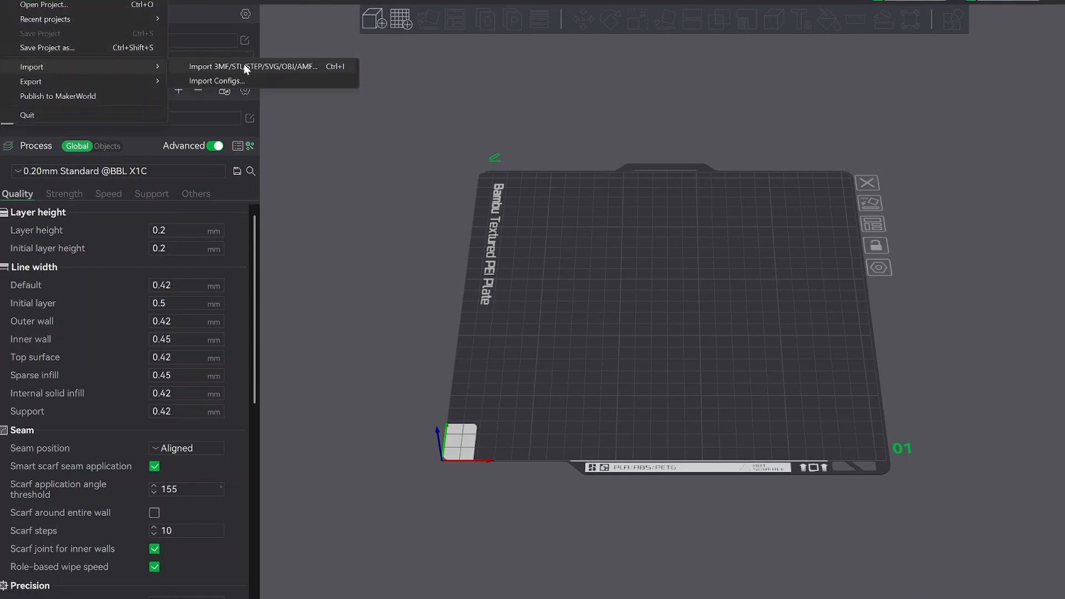
{"action": "left_click", "coordinate": [282, 64]}
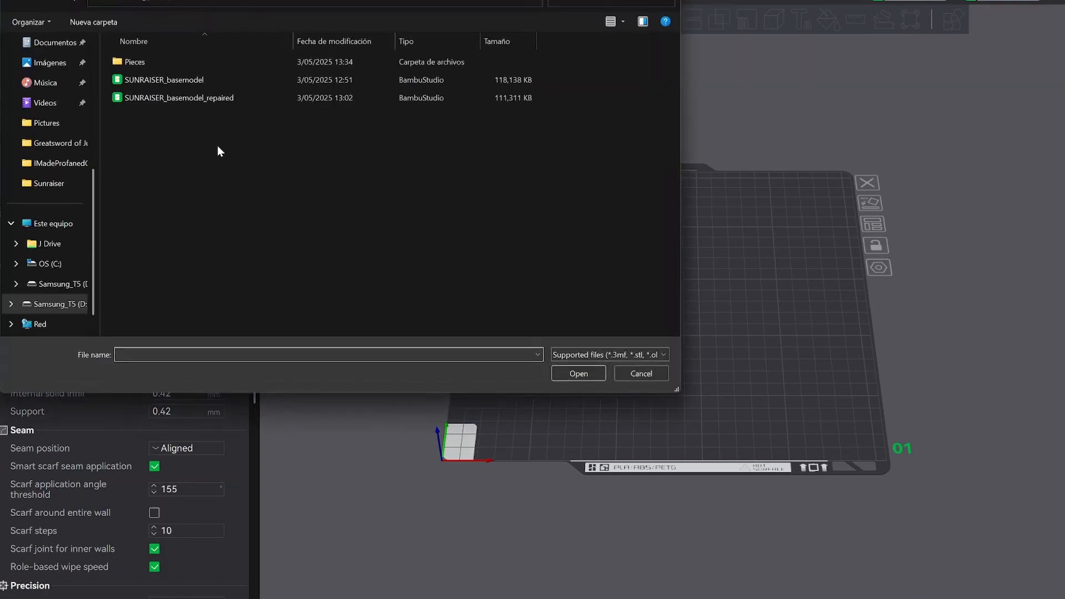
{"action": "double_click", "coordinate": [162, 62]}
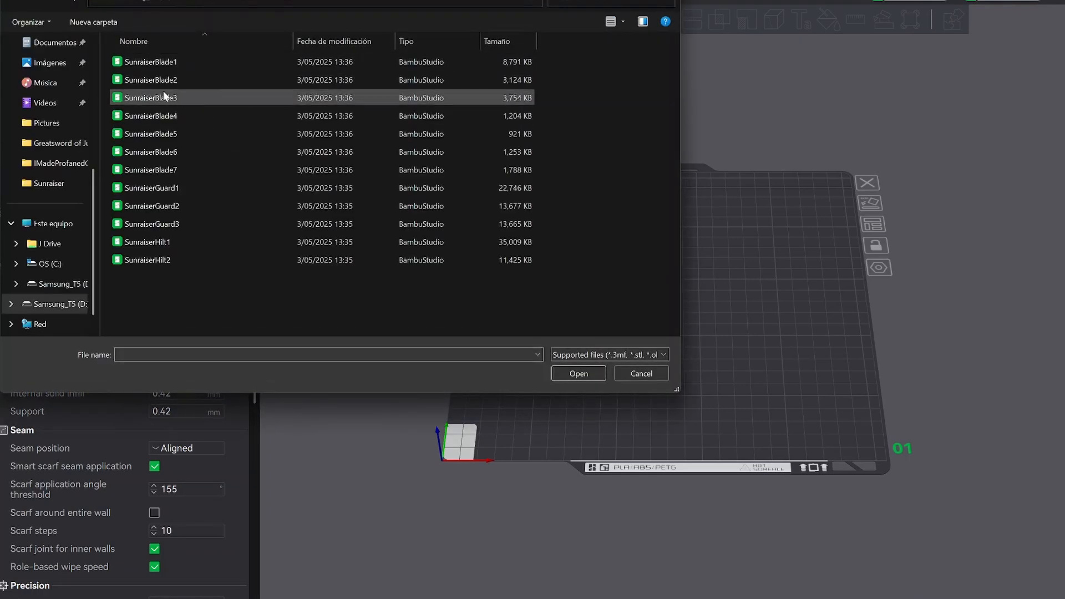
{"action": "left_click", "coordinate": [155, 259], "text": "shift"}
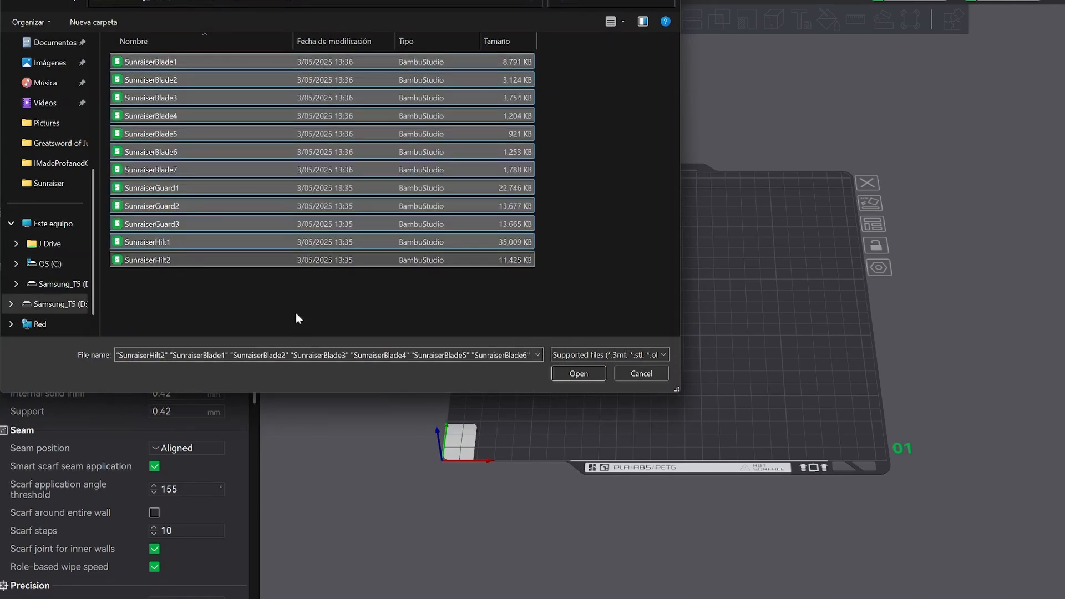
{"action": "left_click", "coordinate": [598, 374]}
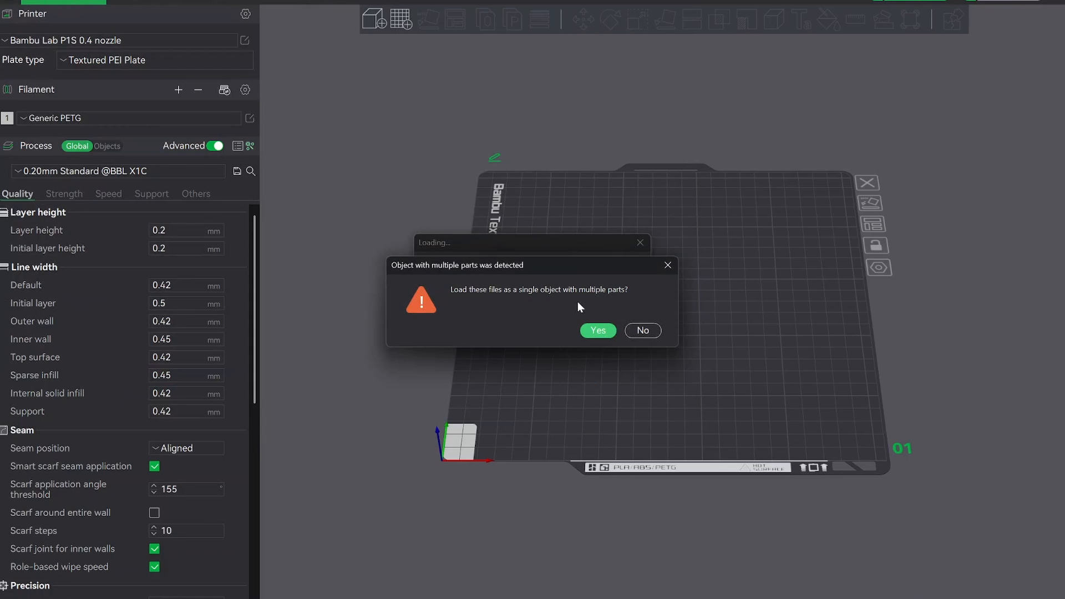
{"action": "left_click", "coordinate": [643, 331]}
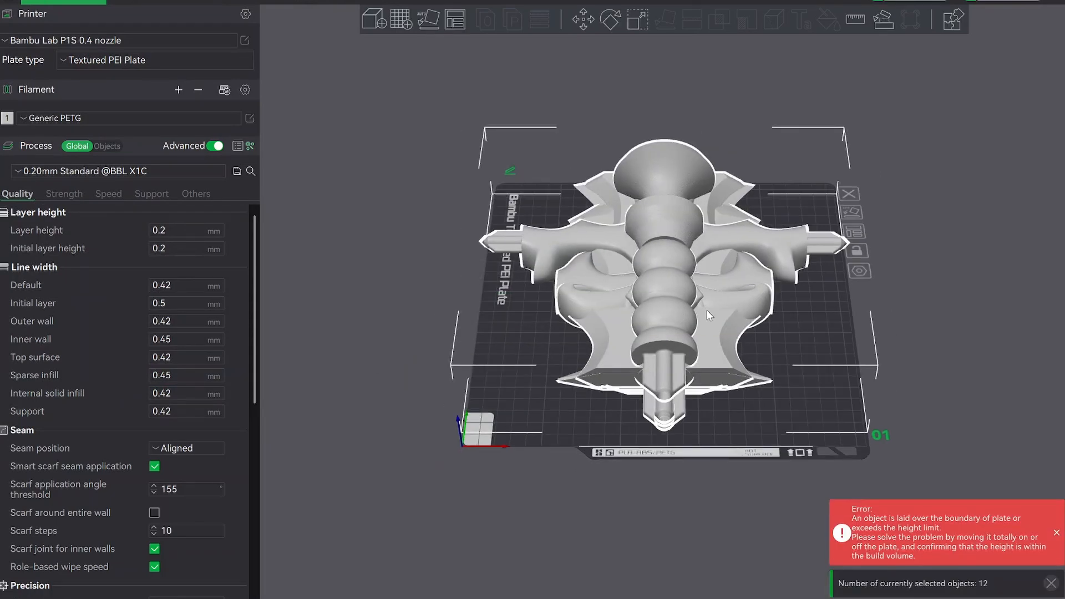
Look over the overlapping imported pieces and add empty plates until the project has six.
{"action": "mouse_move", "coordinate": [706, 309]}
{"action": "left_mouse_down"}
{"action": "mouse_move", "coordinate": [544, 313]}
{"action": "mouse_move", "coordinate": [699, 306]}
{"action": "mouse_move", "coordinate": [684, 297]}
{"action": "mouse_move", "coordinate": [694, 262]}
{"action": "mouse_move", "coordinate": [661, 288]}
{"action": "mouse_move", "coordinate": [741, 276]}
{"action": "mouse_move", "coordinate": [683, 279]}
{"action": "mouse_move", "coordinate": [691, 317]}
{"action": "left_mouse_up"}
{"action": "left_click_drag", "start_coordinate": [602, 377], "coordinate": [599, 379]}
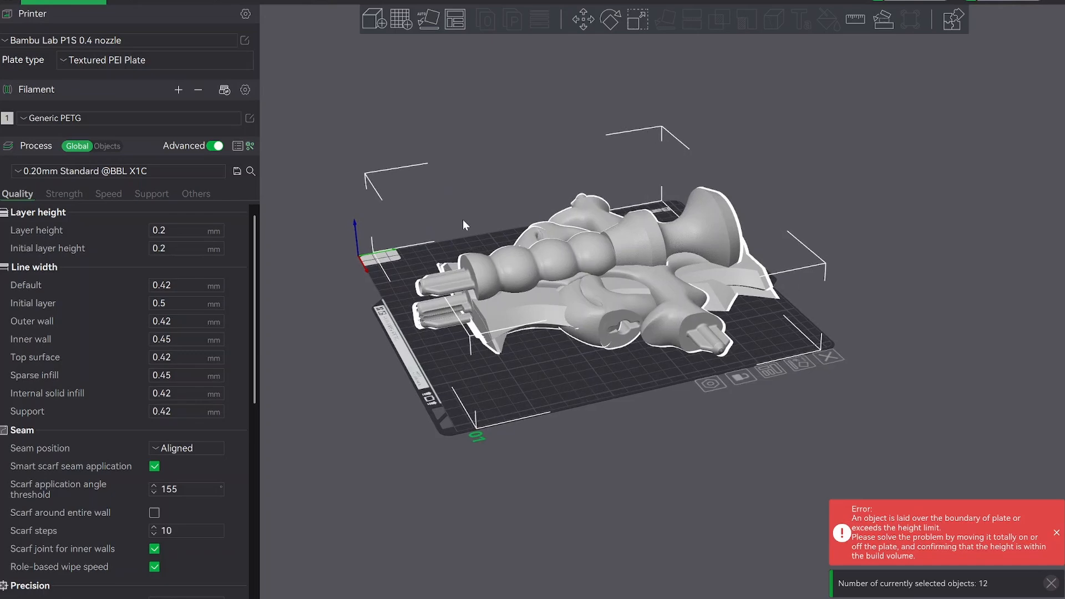
{"action": "left_click", "coordinate": [399, 20]}
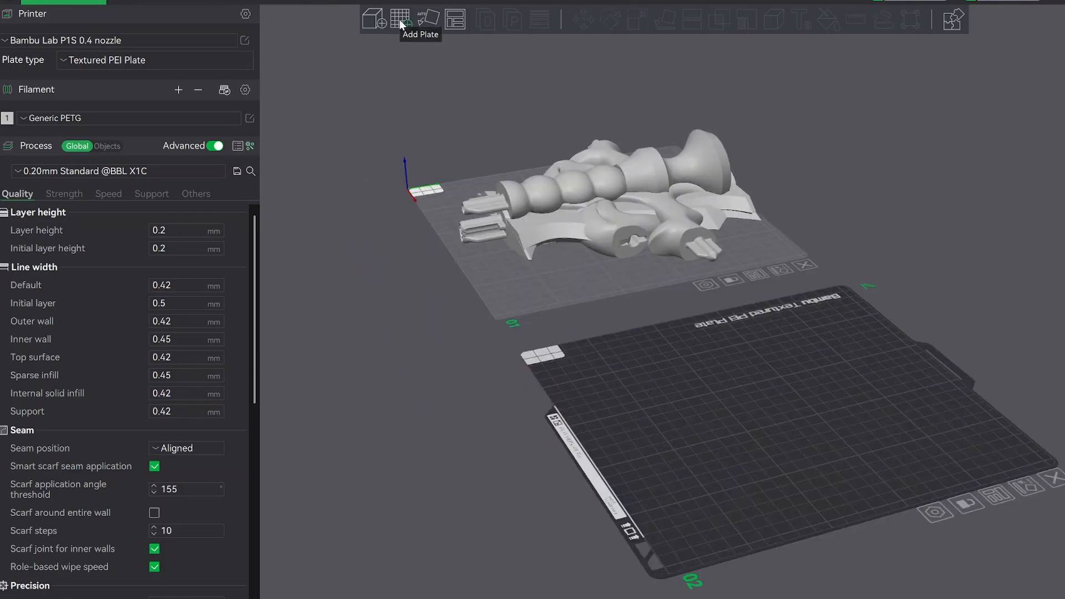
{"action": "left_click", "coordinate": [399, 19]}
{"action": "left_click", "coordinate": [399, 19]}
{"action": "left_click", "coordinate": [399, 19]}
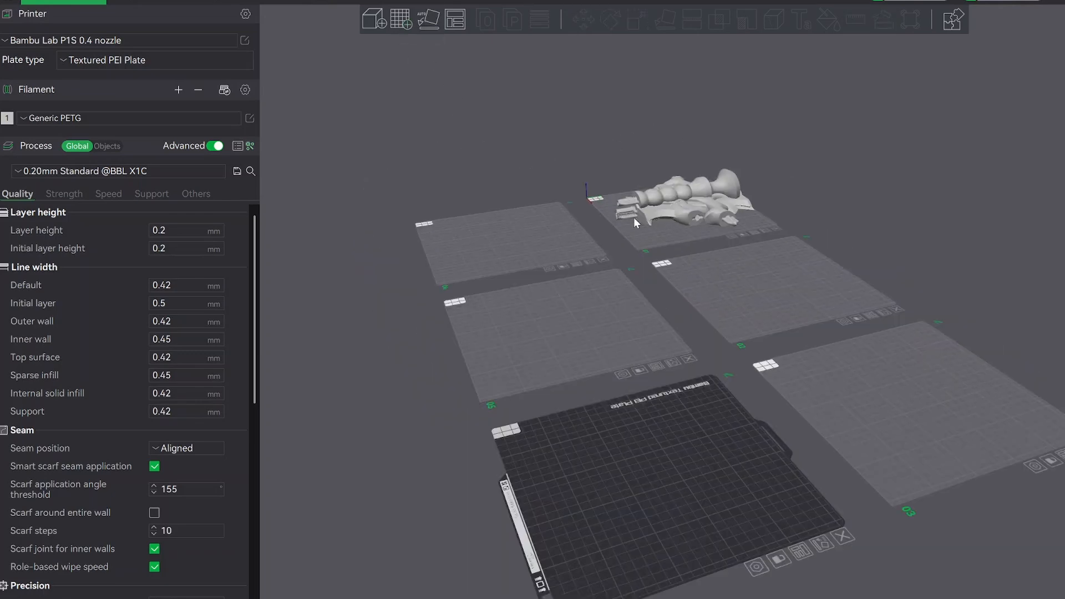
Move the SunraiserHilt1 piece from the pile on plate 01 onto plate 04.
{"action": "left_click_drag", "start_coordinate": [577, 154], "coordinate": [634, 181]}
{"action": "scroll", "coordinate": [715, 176], "scroll_direction": "down", "scroll_amount": 2}
{"action": "right_click_drag", "start_coordinate": [716, 176], "coordinate": [396, 255]}
{"action": "left_click_drag", "start_coordinate": [632, 172], "coordinate": [447, 192]}
Try auto-orienting SunraiserHilt1 on plate 04 and inspect how the pommel and peg lie on the plate.
{"action": "left_click", "coordinate": [426, 28]}
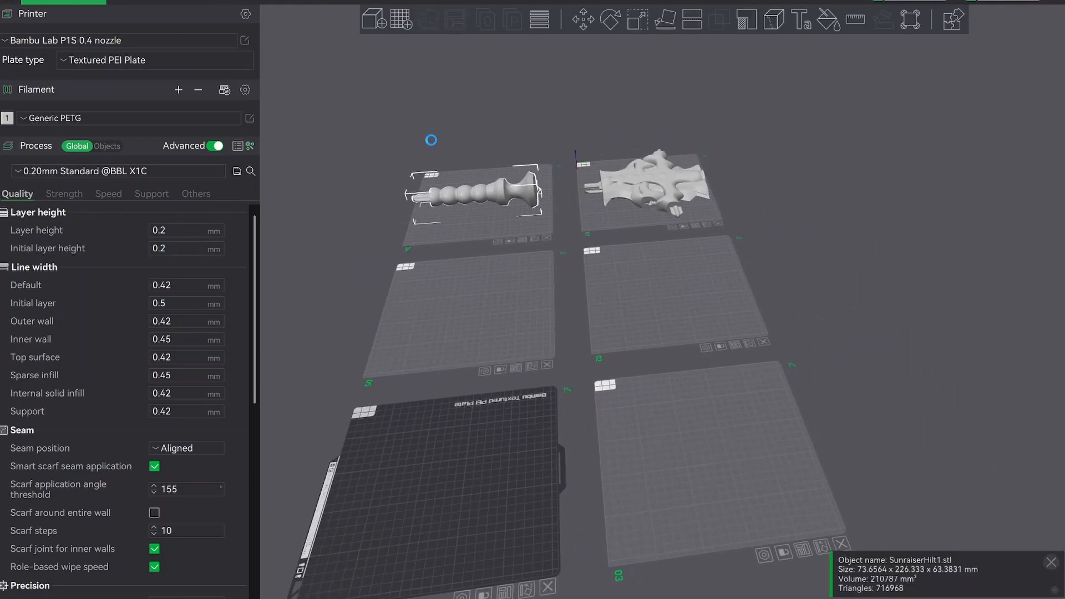
{"action": "left_click_drag", "start_coordinate": [431, 140], "coordinate": [457, 269]}
{"action": "right_click_drag", "start_coordinate": [457, 269], "coordinate": [703, 311]}
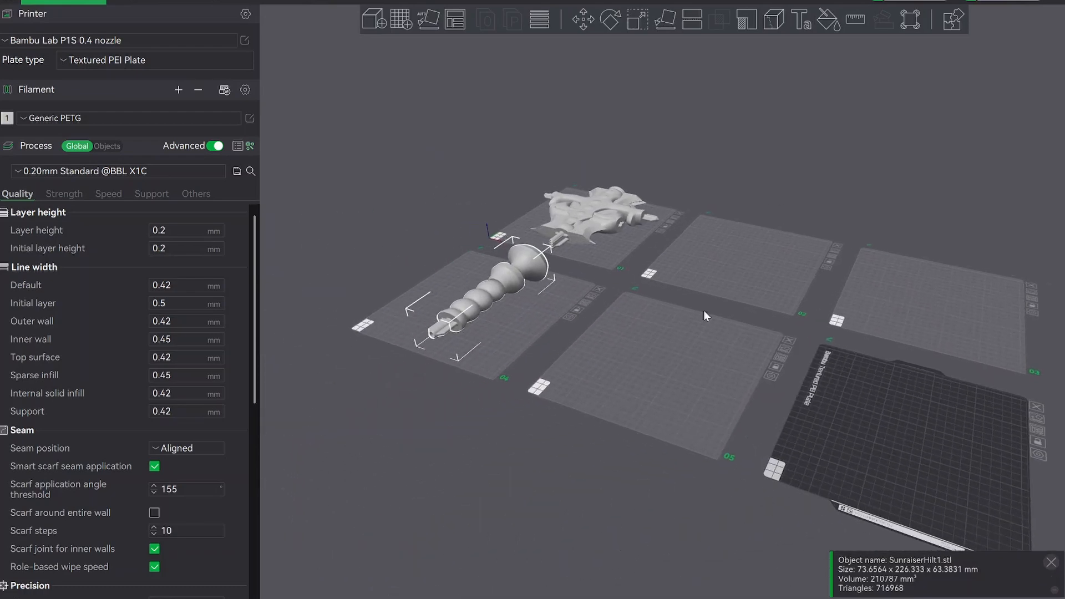
{"action": "scroll", "coordinate": [703, 309], "scroll_direction": "up", "scroll_amount": 8}
{"action": "right_click_drag", "start_coordinate": [602, 286], "coordinate": [652, 294]}
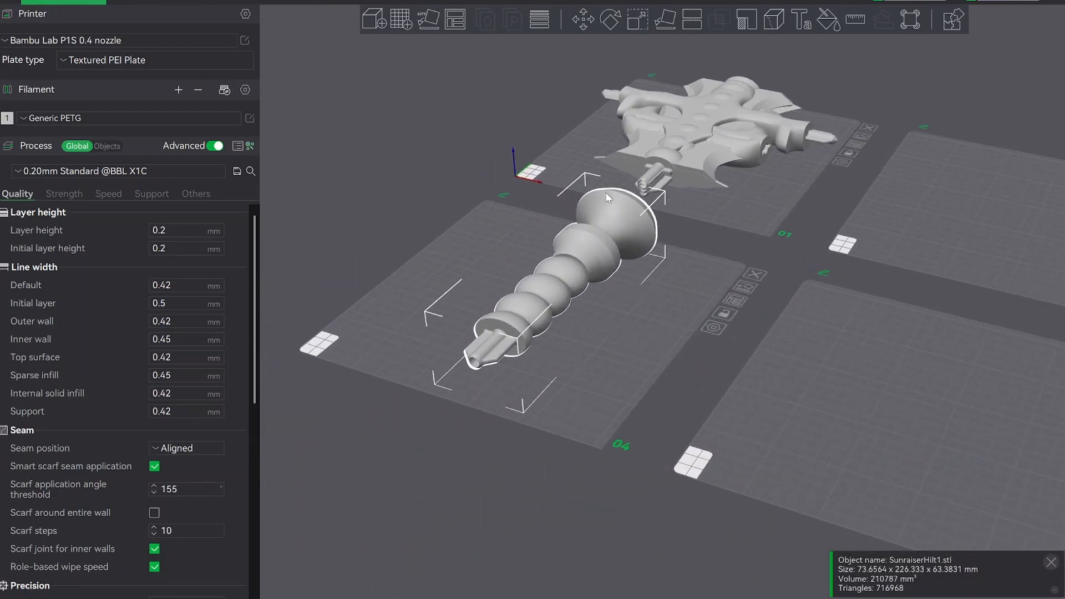
{"action": "mouse_move", "coordinate": [650, 305]}
{"action": "left_mouse_down"}
{"action": "mouse_move", "coordinate": [660, 293]}
{"action": "mouse_move", "coordinate": [647, 301]}
{"action": "left_mouse_up"}
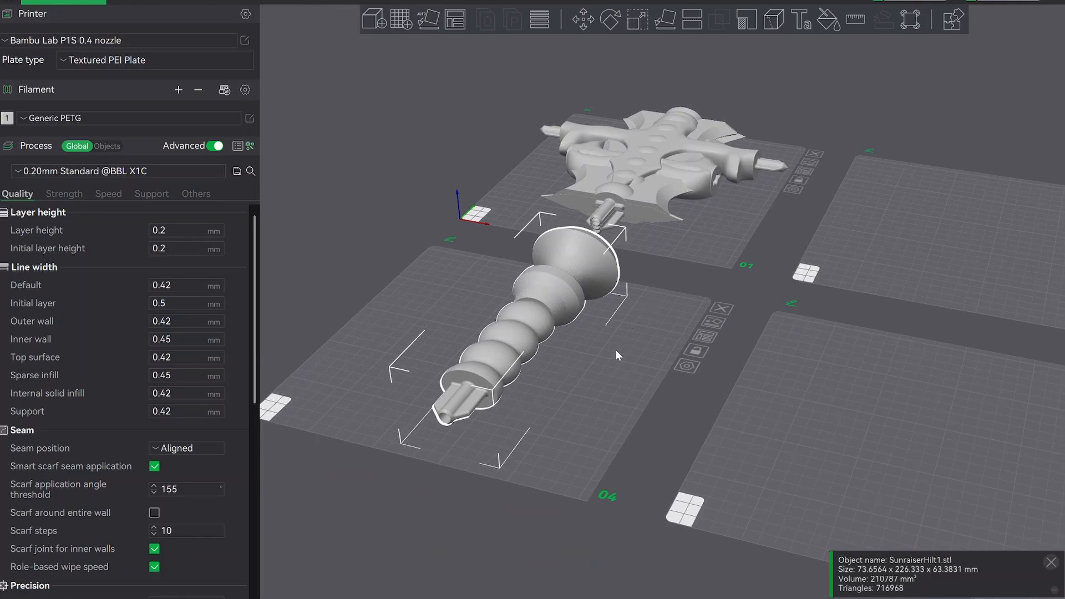
{"action": "right_click_drag", "start_coordinate": [617, 355], "coordinate": [619, 336]}
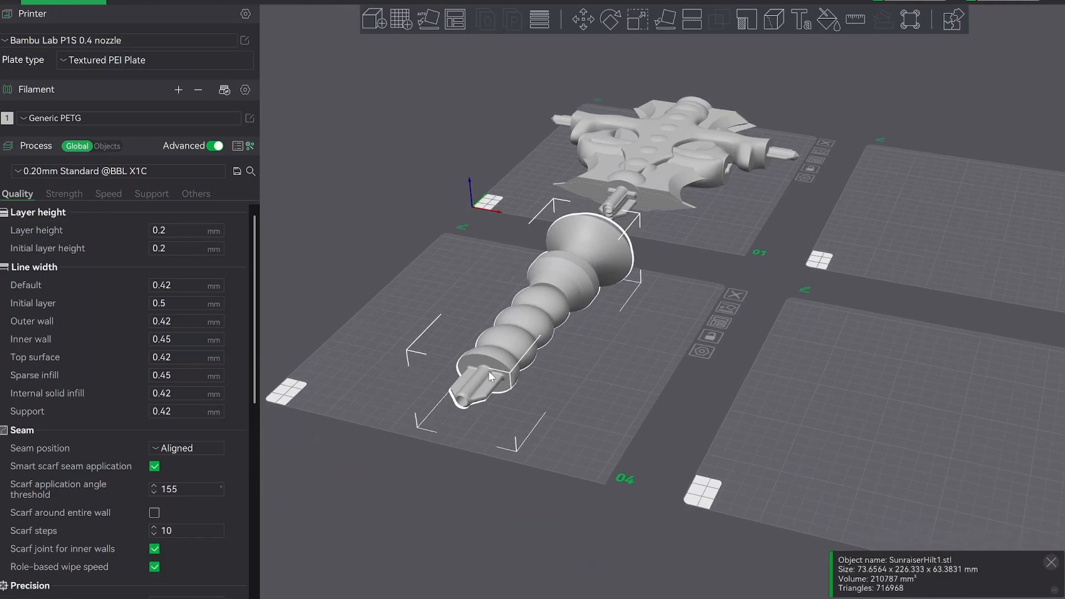
Try rotating SunraiserHilt1 by 90° about the X axis and undo the rotation.
{"action": "left_click", "coordinate": [611, 19]}
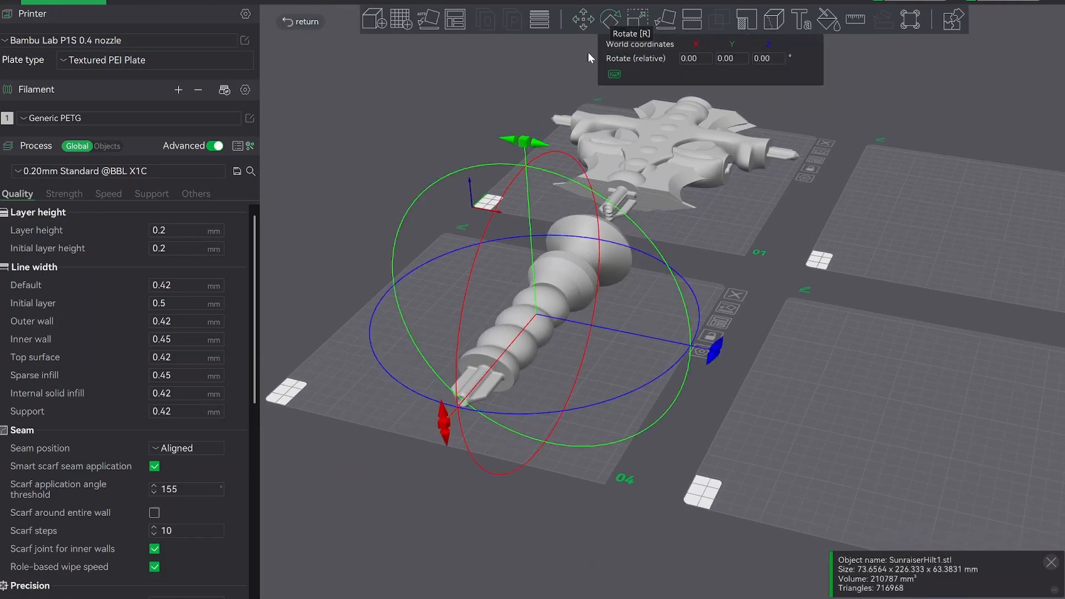
{"action": "left_click", "coordinate": [700, 58]}
{"action": "type", "text": "90"}
{"action": "key", "text": "Return"}
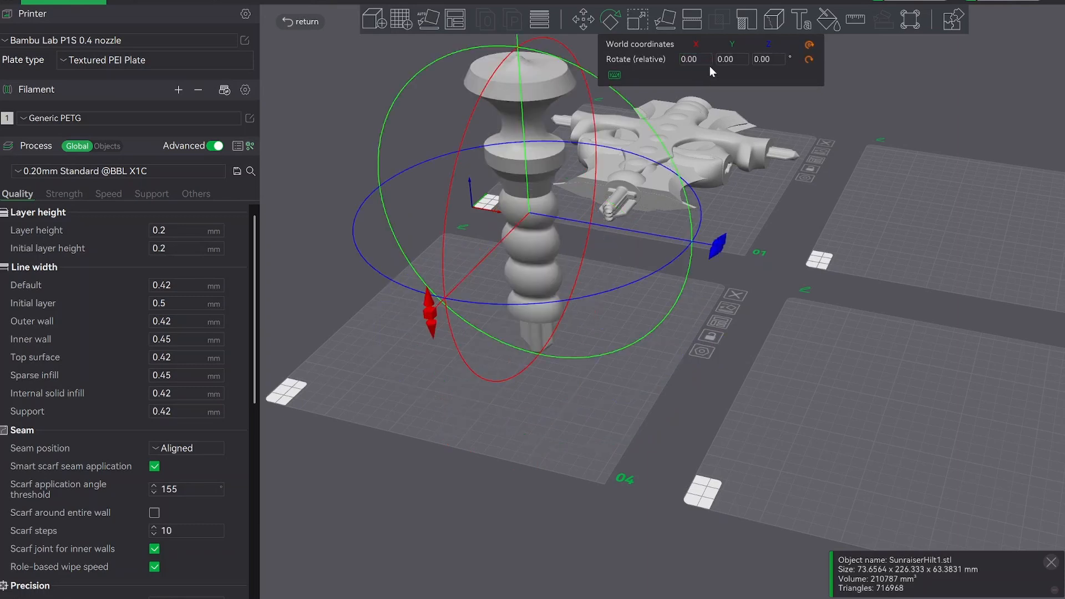
{"action": "key", "text": "ctrl+z"}
Rotate SunraiserHilt1 by -90° about the X axis so it stands on its pommel.
{"action": "left_click", "coordinate": [700, 58]}
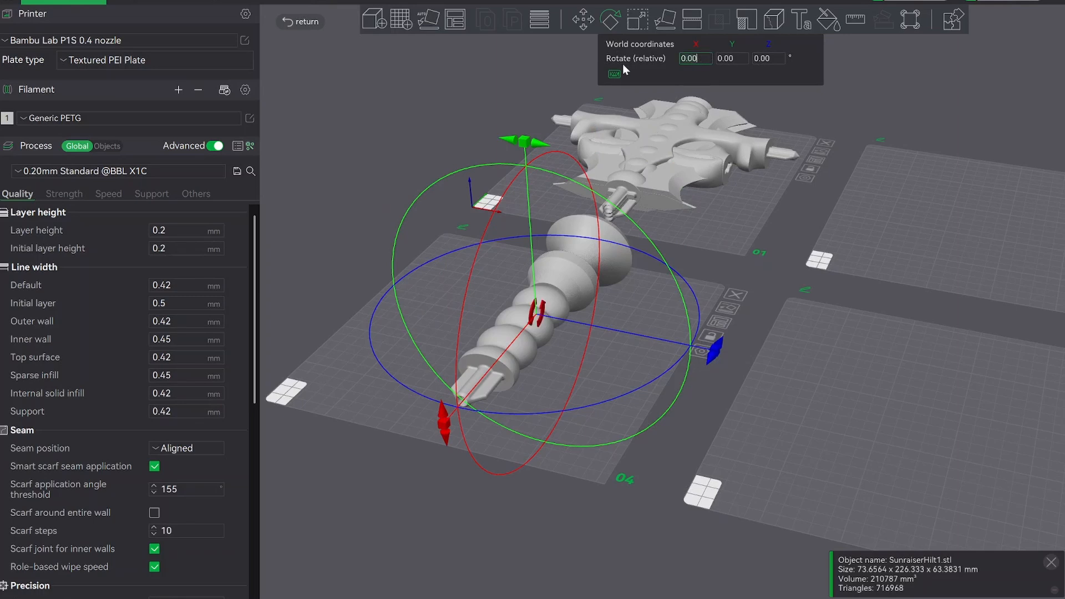
{"action": "type", "text": "090"}
{"action": "key", "text": "BackSpace"}
{"action": "key", "text": "BackSpace"}
{"action": "key", "text": "BackSpace"}
{"action": "type", "text": "-90"}
{"action": "key", "text": "Return"}
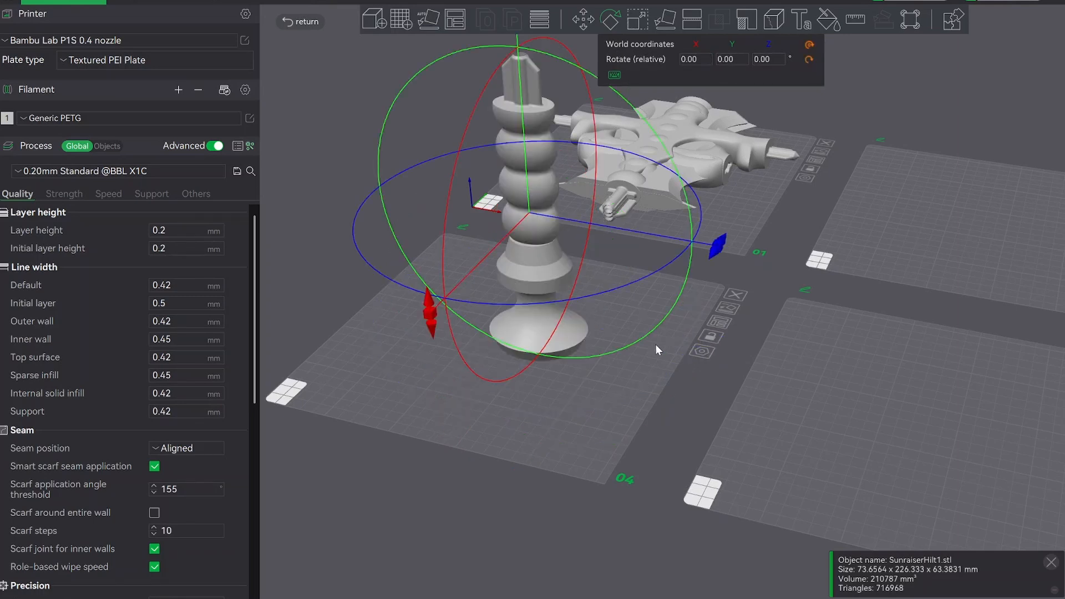
{"action": "left_click", "coordinate": [573, 410]}
Move the upright SunraiserHilt1 toward the rear corner of plate 04, beside the plate's name label.
{"action": "middle_click_drag", "start_coordinate": [560, 392], "coordinate": [660, 398]}
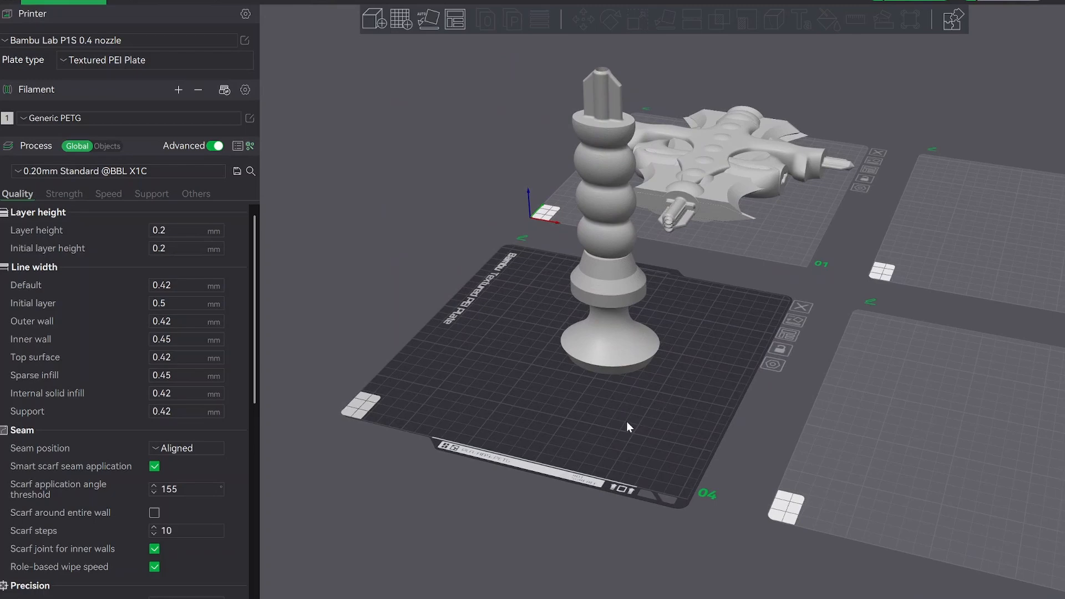
{"action": "left_click_drag", "start_coordinate": [626, 421], "coordinate": [602, 373]}
{"action": "left_click_drag", "start_coordinate": [609, 335], "coordinate": [465, 303]}
{"action": "scroll", "coordinate": [510, 338], "scroll_direction": "down", "scroll_amount": 2}
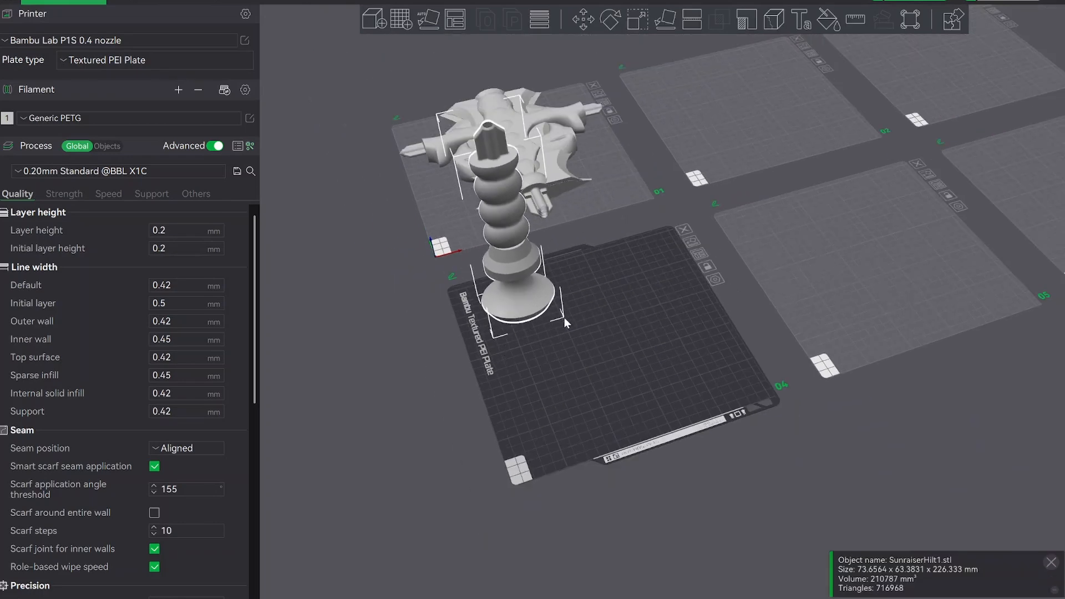
Move SunraiserHilt2 onto plate 04 next to SunraiserHilt1 and auto-orient it so it stands upright.
{"action": "scroll", "coordinate": [576, 328], "scroll_direction": "down", "scroll_amount": 1}
{"action": "left_click_drag", "start_coordinate": [631, 341], "coordinate": [656, 349]}
{"action": "right_click_drag", "start_coordinate": [364, 173], "coordinate": [522, 215]}
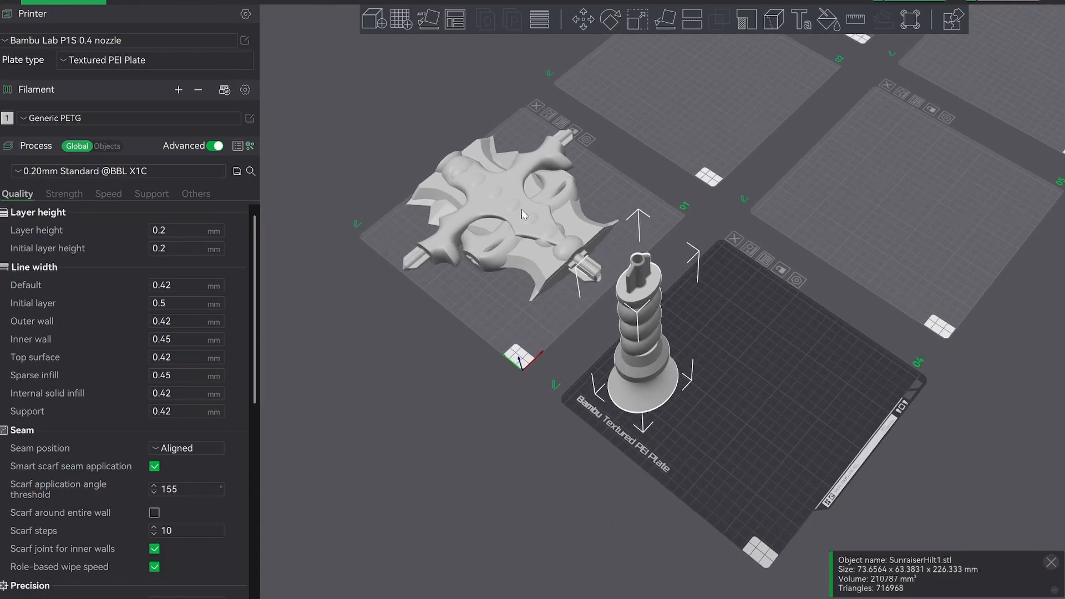
{"action": "left_click", "coordinate": [458, 165]}
{"action": "left_click_drag", "start_coordinate": [462, 166], "coordinate": [693, 308]}
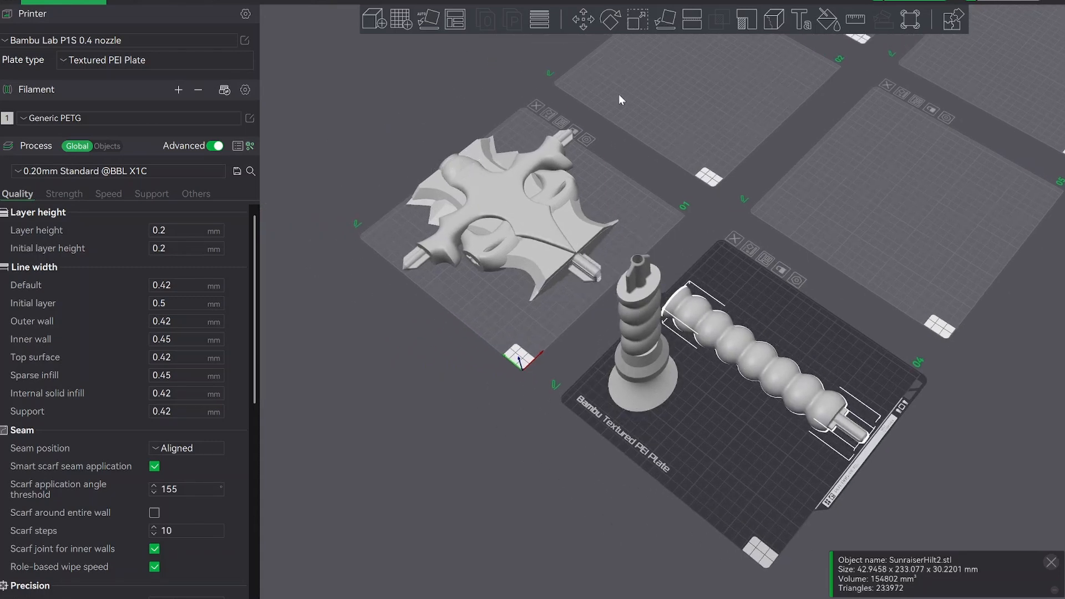
{"action": "left_click", "coordinate": [428, 20]}
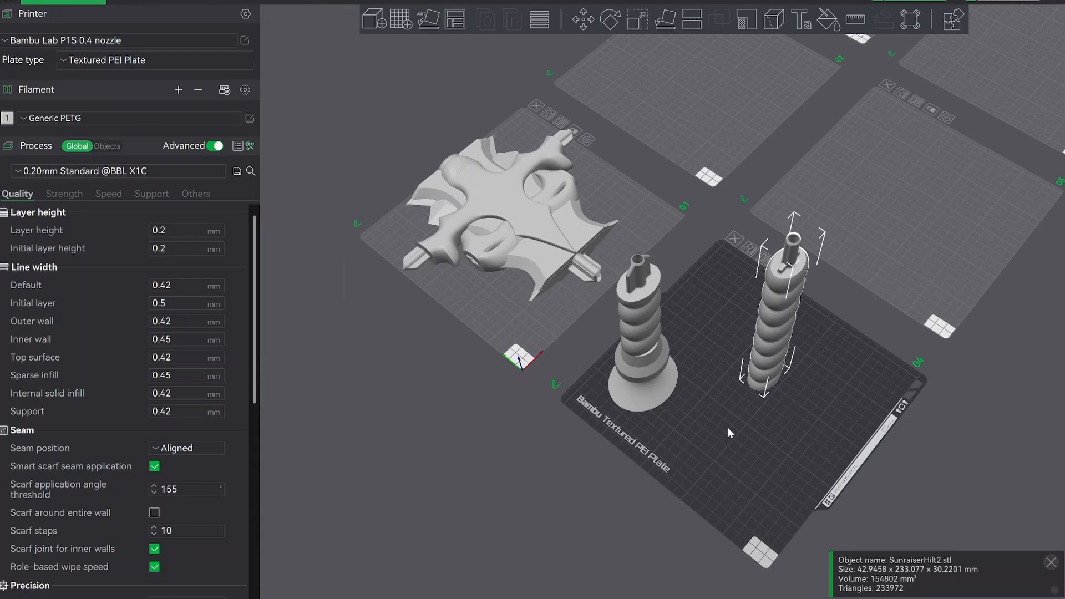
Position the upright SunraiserHilt2 close beside SunraiserHilt1 on plate 04, leaving a small gap between them.
{"action": "left_click_drag", "start_coordinate": [727, 427], "coordinate": [764, 351]}
{"action": "left_click_drag", "start_coordinate": [680, 341], "coordinate": [707, 366]}
{"action": "left_click_drag", "start_coordinate": [786, 363], "coordinate": [781, 397]}
{"action": "left_click_drag", "start_coordinate": [681, 373], "coordinate": [687, 382]}
{"action": "left_click_drag", "start_coordinate": [819, 349], "coordinate": [756, 350]}
{"action": "scroll", "coordinate": [817, 377], "scroll_direction": "up", "scroll_amount": 5}
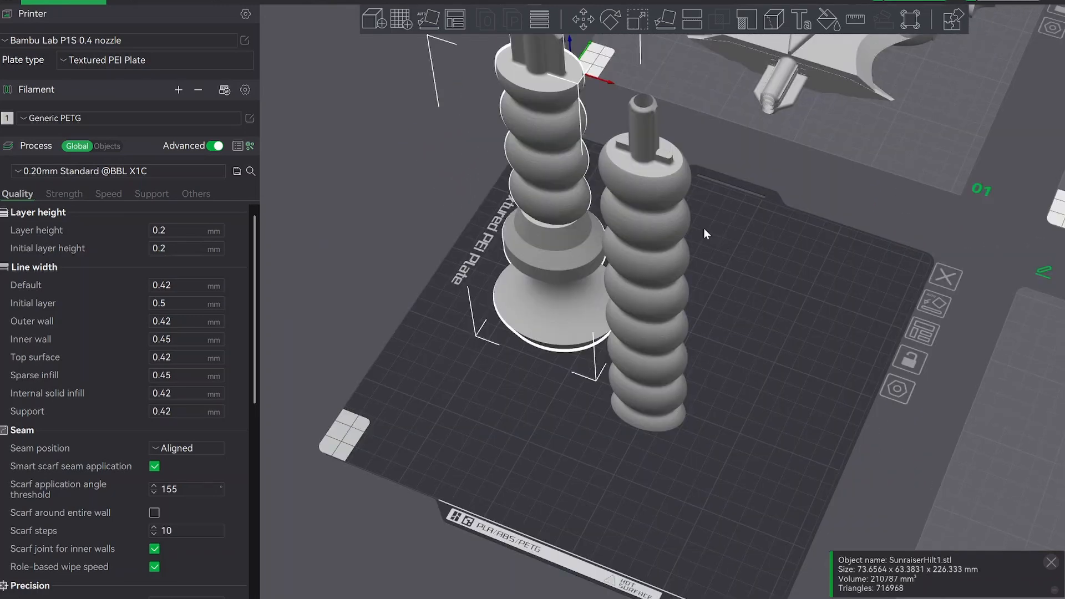
{"action": "left_click_drag", "start_coordinate": [720, 237], "coordinate": [737, 285]}
{"action": "scroll", "coordinate": [749, 278], "scroll_direction": "down", "scroll_amount": 3}
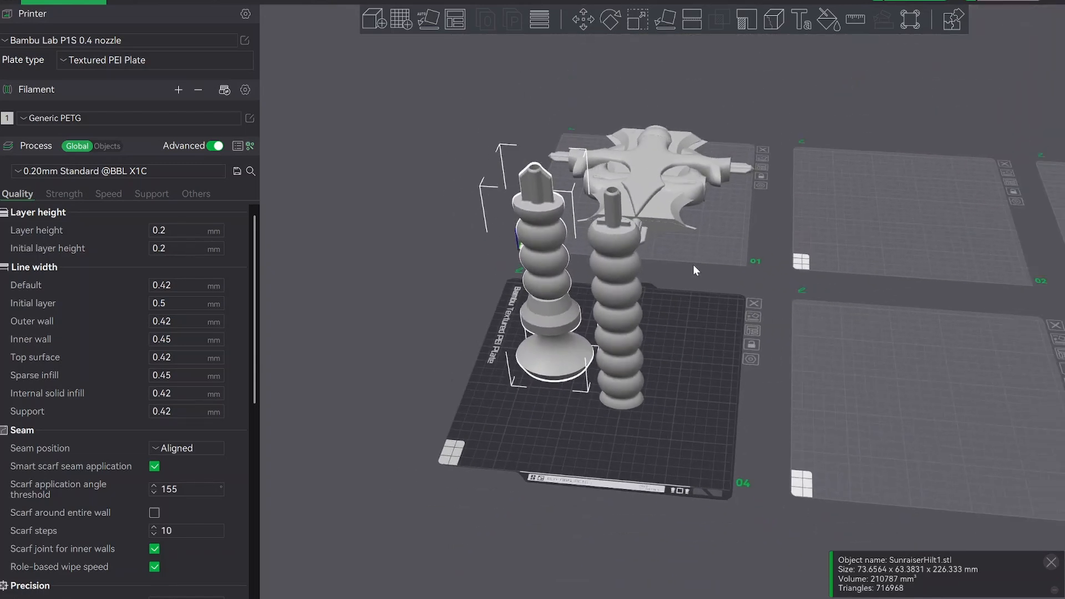
{"action": "left_click_drag", "start_coordinate": [681, 333], "coordinate": [677, 305]}
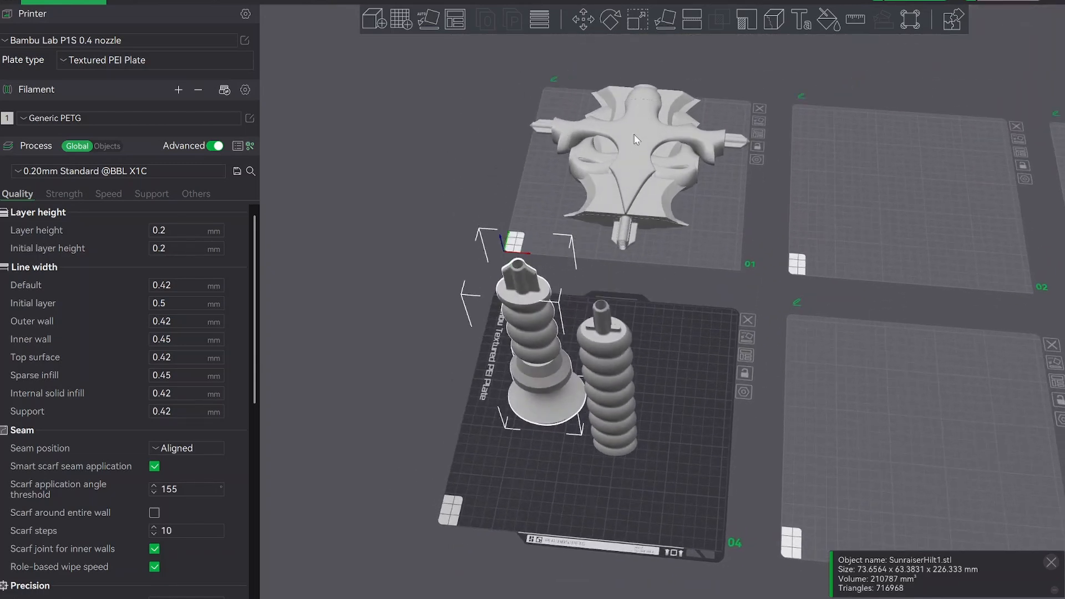
Spread SunraiserGuard1 and SunraiserBlade1 away from the stack on plate 01, and place SunraiserGuard3 auto-oriented near the front corner of plate 04.
{"action": "left_click_drag", "start_coordinate": [549, 122], "coordinate": [378, 128]}
{"action": "left_click_drag", "start_coordinate": [647, 127], "coordinate": [733, 123]}
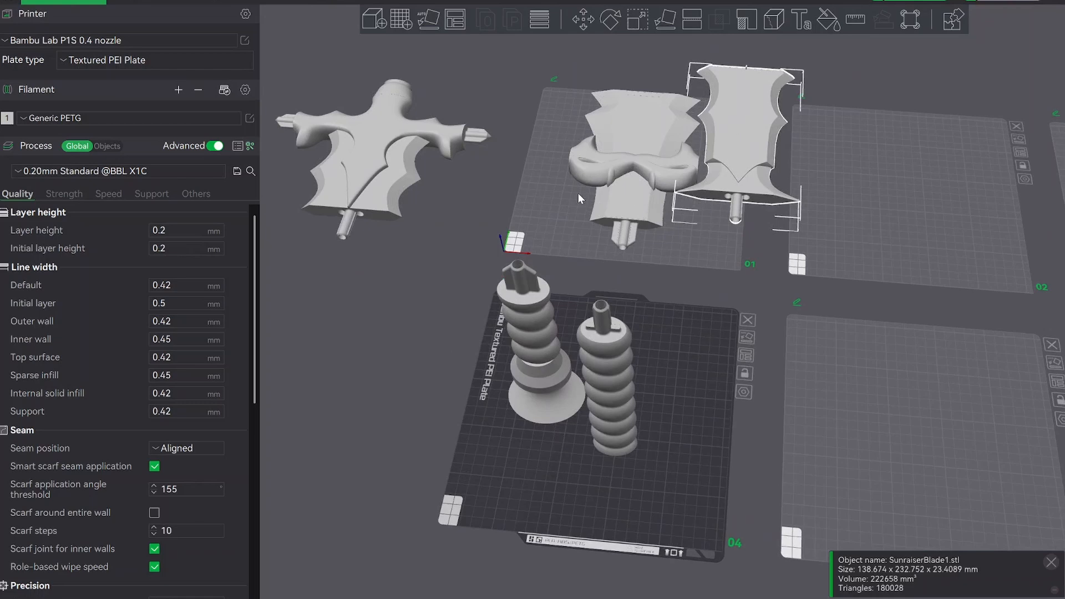
{"action": "left_click_drag", "start_coordinate": [578, 193], "coordinate": [514, 494]}
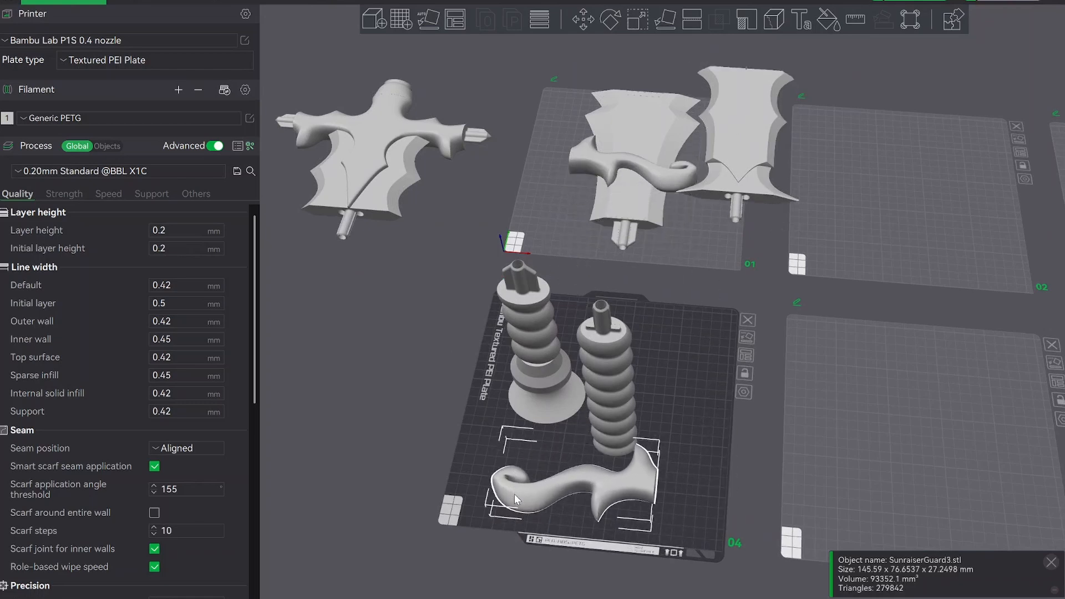
{"action": "left_click", "coordinate": [430, 21]}
{"action": "left_click_drag", "start_coordinate": [568, 489], "coordinate": [504, 477]}
Stand SunraiserGuard2 upright on plate 04, on the opposite side of SunraiserHilt2 from SunraiserGuard3.
{"action": "left_click_drag", "start_coordinate": [653, 184], "coordinate": [680, 372]}
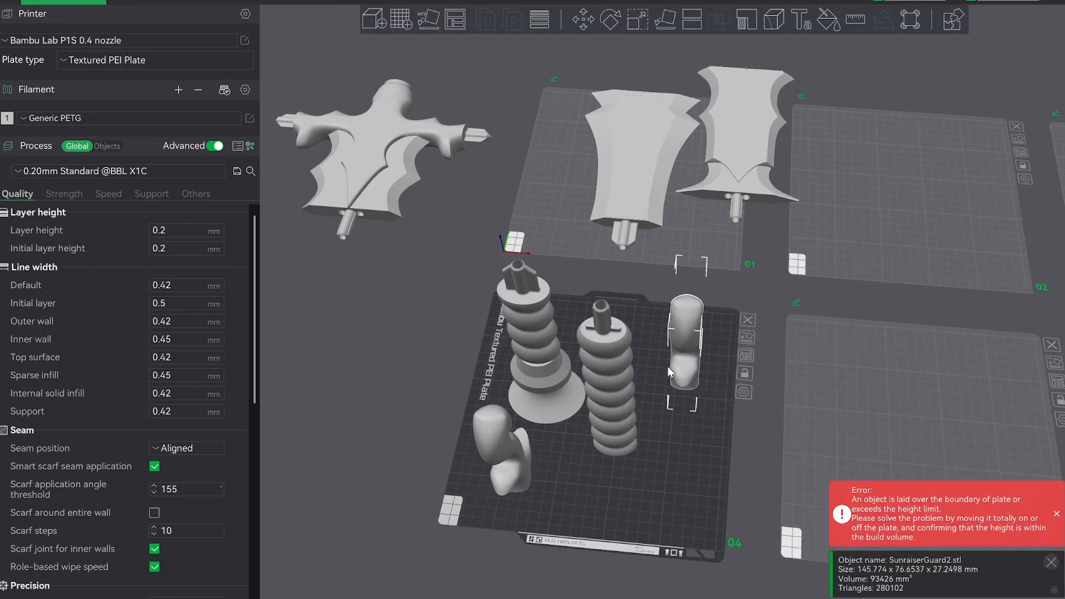
{"action": "left_click_drag", "start_coordinate": [664, 468], "coordinate": [662, 412]}
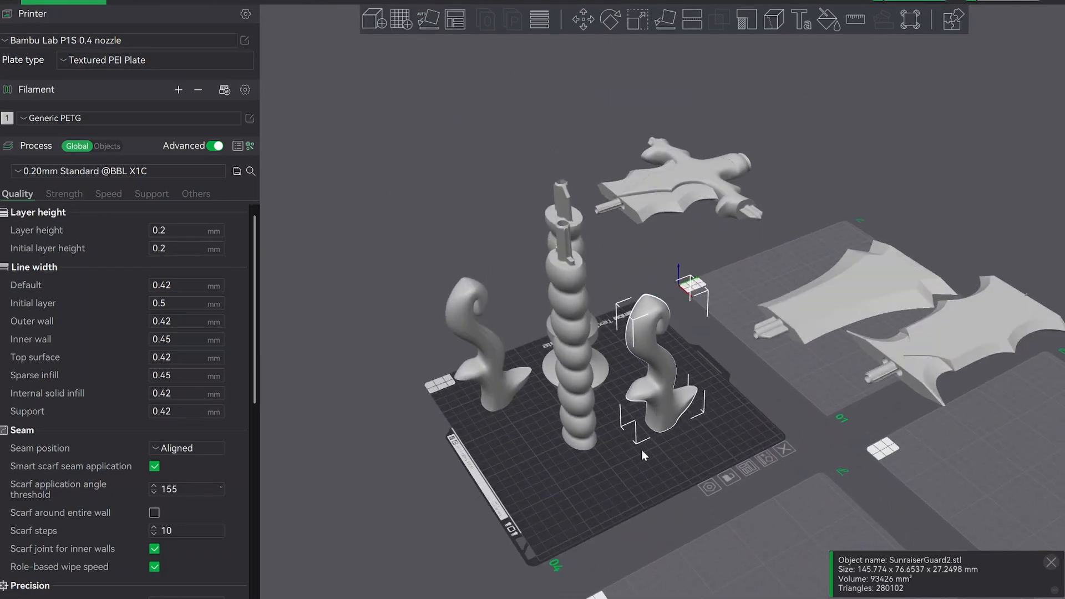
{"action": "left_click", "coordinate": [388, 347]}
{"action": "left_click_drag", "start_coordinate": [388, 345], "coordinate": [460, 335]}
{"action": "right_click_drag", "start_coordinate": [461, 335], "coordinate": [596, 283]}
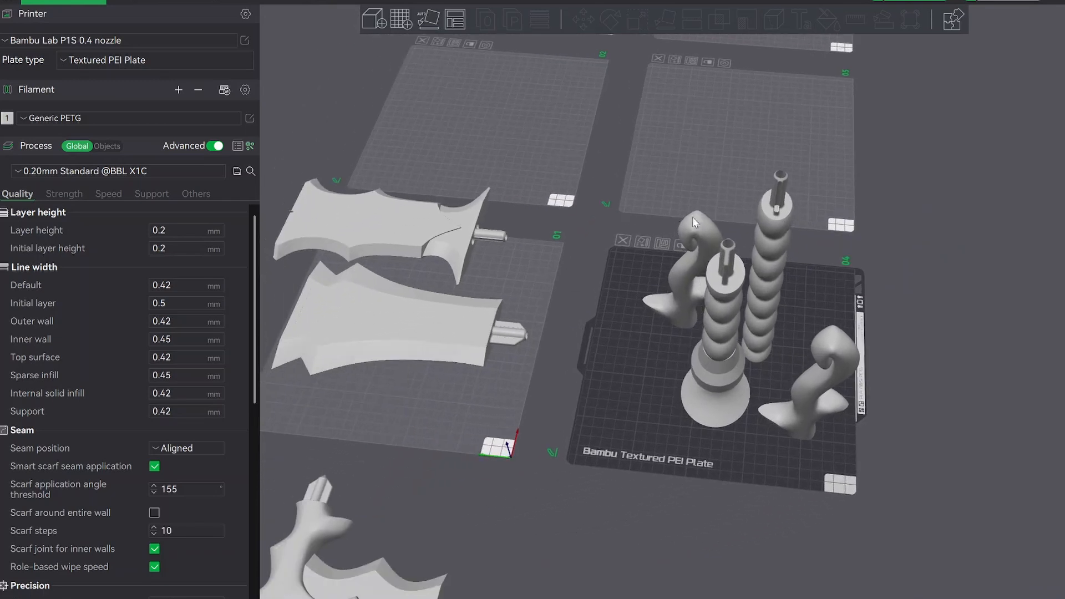
Auto-orient SunraiserGuard1 so it stands upright and move it onto plate 05.
{"action": "scroll", "coordinate": [459, 463], "scroll_direction": "down", "scroll_amount": 4}
{"action": "left_click", "coordinate": [458, 495]}
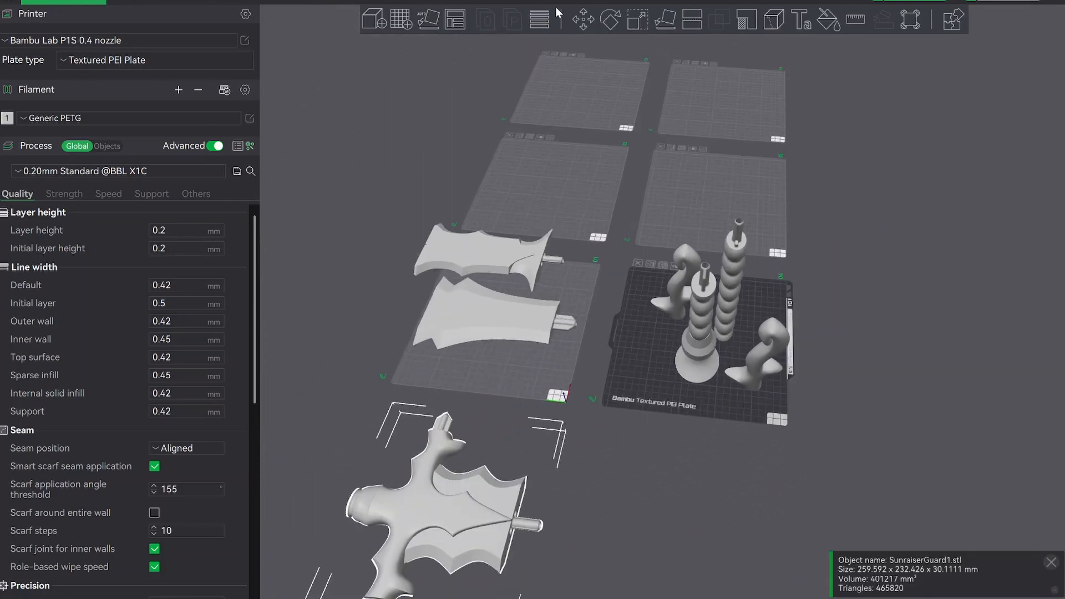
{"action": "left_click", "coordinate": [430, 16]}
{"action": "left_click_drag", "start_coordinate": [443, 480], "coordinate": [731, 158]}
{"action": "right_click_drag", "start_coordinate": [653, 214], "coordinate": [560, 217]}
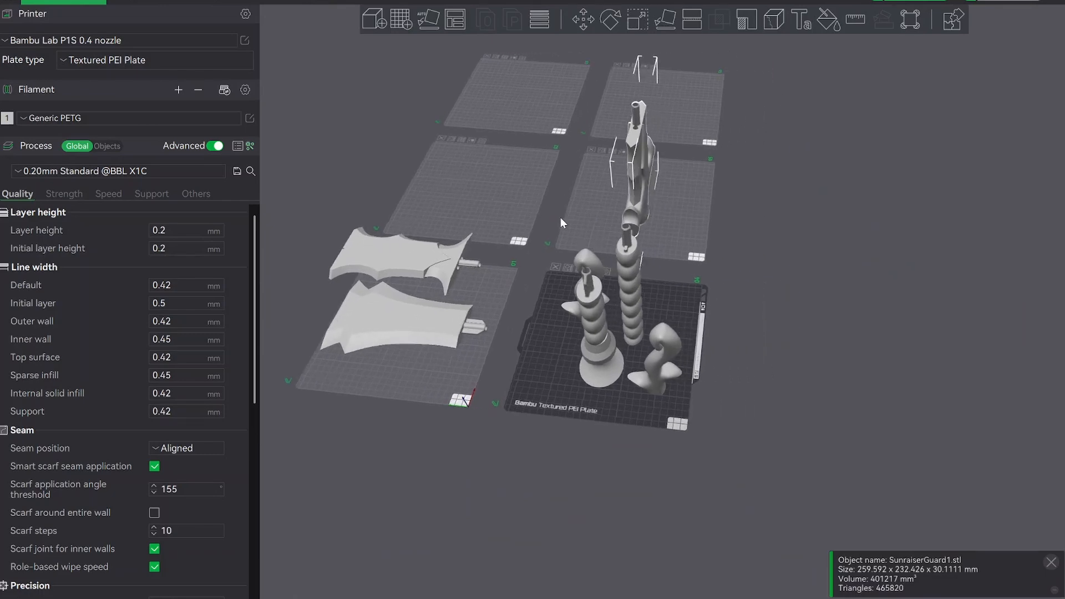
{"action": "left_click_drag", "start_coordinate": [560, 218], "coordinate": [547, 342]}
{"action": "scroll", "coordinate": [474, 278], "scroll_direction": "up", "scroll_amount": 6}
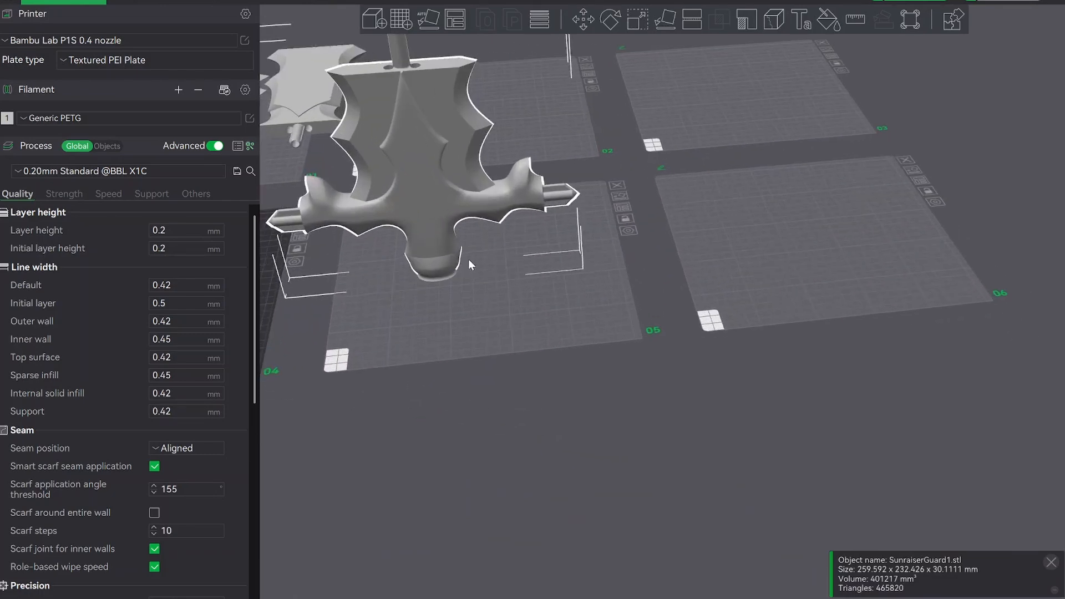
{"action": "left_click_drag", "start_coordinate": [468, 258], "coordinate": [443, 263]}
{"action": "right_click_drag", "start_coordinate": [616, 213], "coordinate": [800, 229]}
{"action": "left_click_drag", "start_coordinate": [627, 267], "coordinate": [675, 280]}
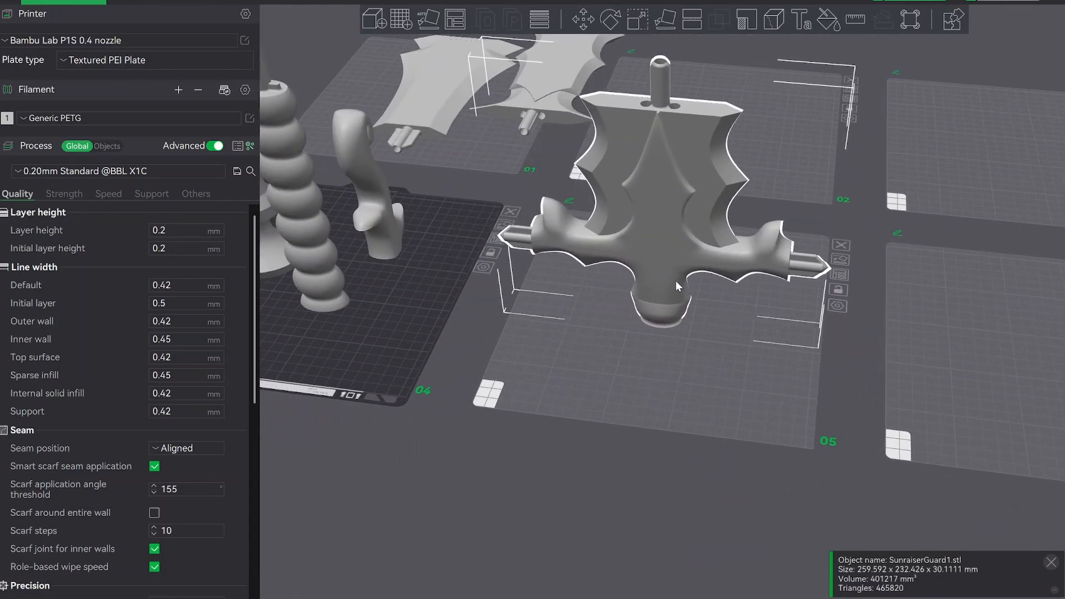
{"action": "left_click_drag", "start_coordinate": [644, 352], "coordinate": [639, 377]}
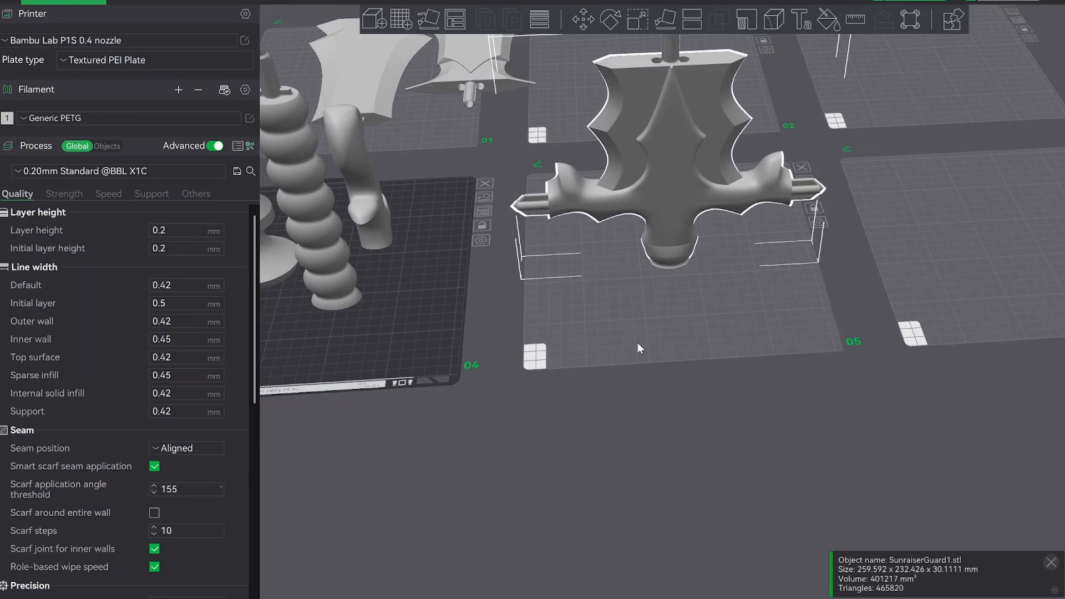
Rotate SunraiserGuard1 by 45° about the Z axis so it fits diagonally on plate 05.
{"action": "left_click", "coordinate": [629, 327]}
{"action": "left_click", "coordinate": [672, 214]}
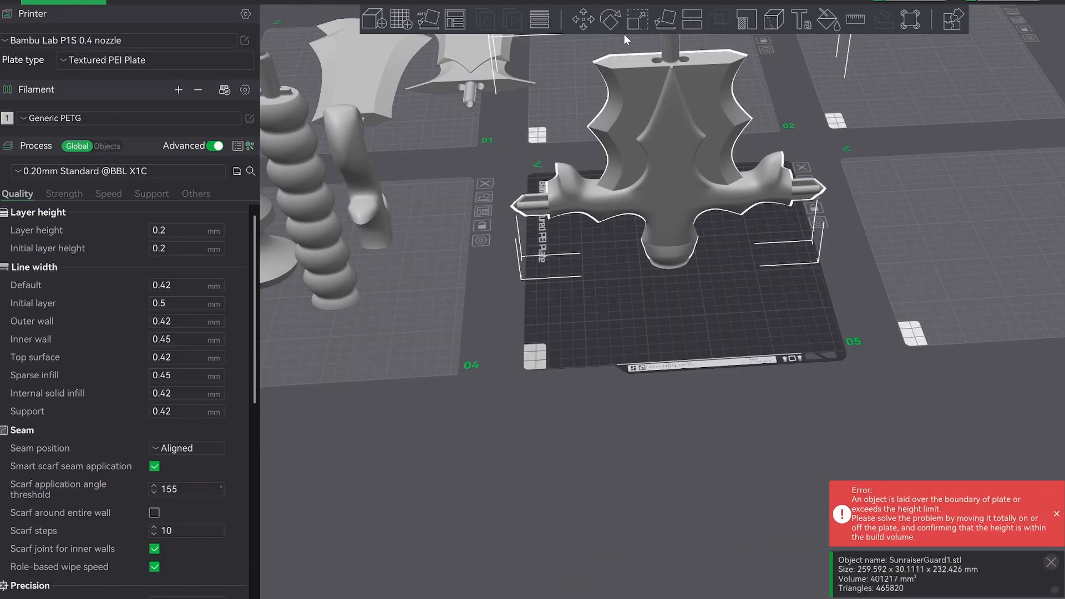
{"action": "left_click", "coordinate": [611, 21]}
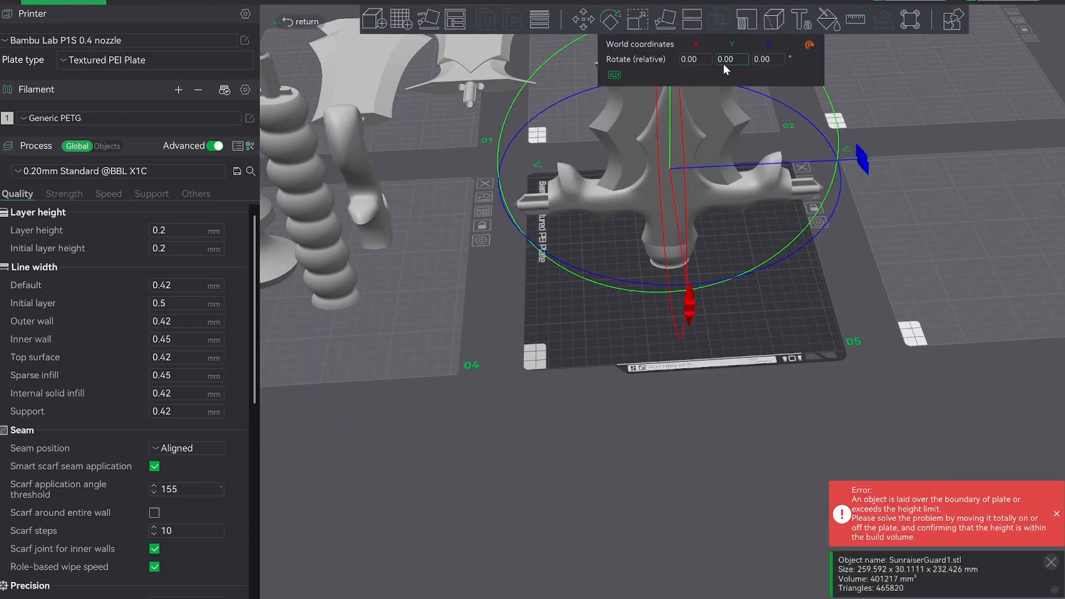
{"action": "left_click", "coordinate": [777, 58]}
{"action": "type", "text": "45"}
{"action": "key", "text": "Return"}
{"action": "left_click_drag", "start_coordinate": [750, 330], "coordinate": [678, 248]}
{"action": "left_click", "coordinate": [677, 248]}
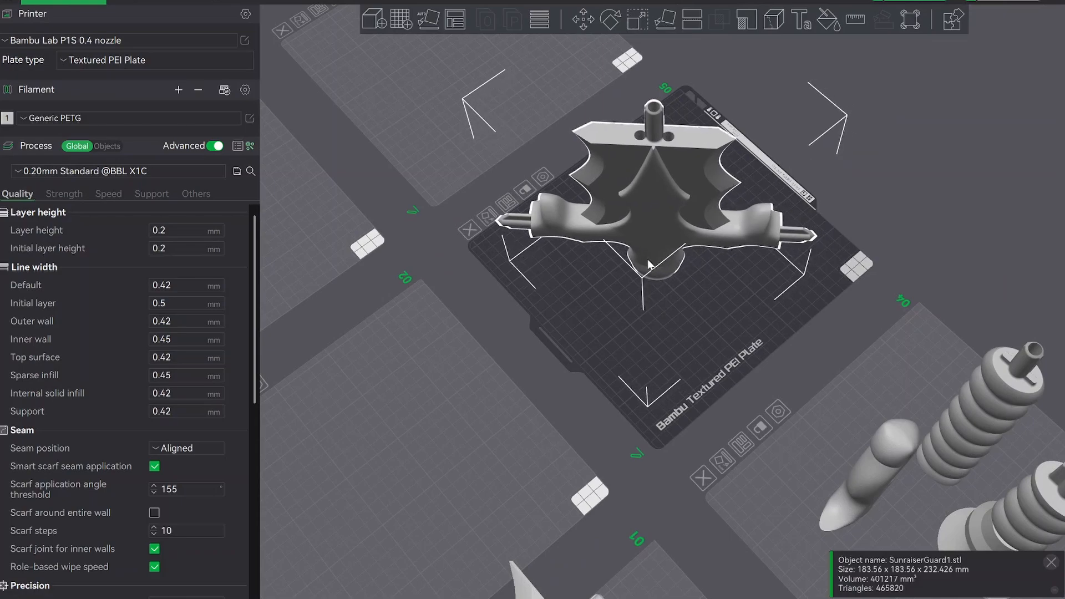
Inspect from several angles how the diagonal, upright SunraiserGuard1 stands on plate 05 and where its arms overhang.
{"action": "left_click_drag", "start_coordinate": [852, 217], "coordinate": [784, 180]}
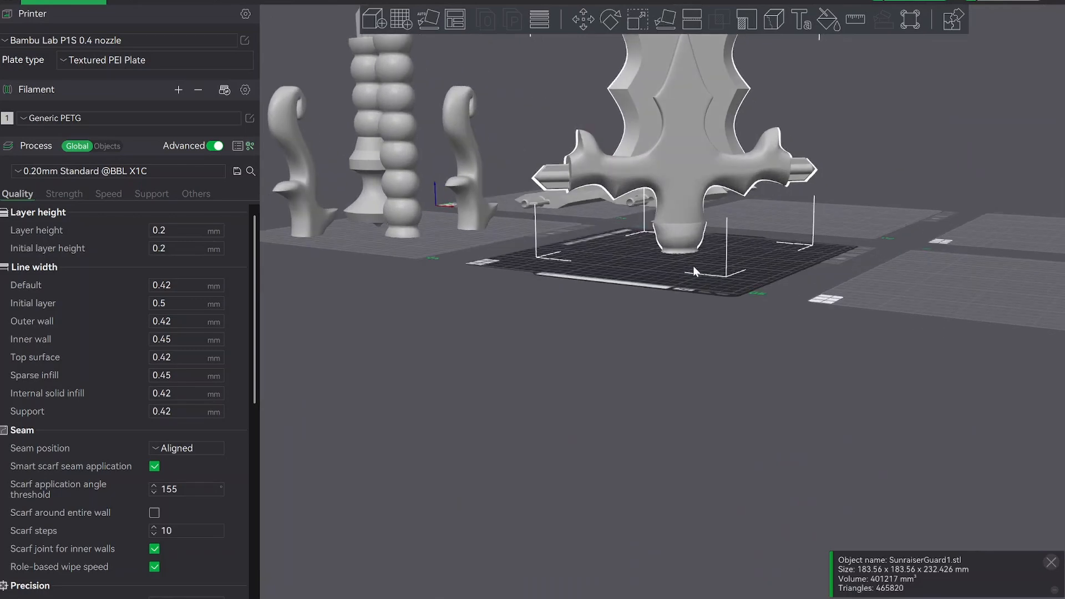
{"action": "scroll", "coordinate": [688, 268], "scroll_direction": "down", "scroll_amount": 3}
{"action": "right_click_drag", "start_coordinate": [581, 314], "coordinate": [550, 351]}
{"action": "left_click_drag", "start_coordinate": [612, 371], "coordinate": [565, 342]}
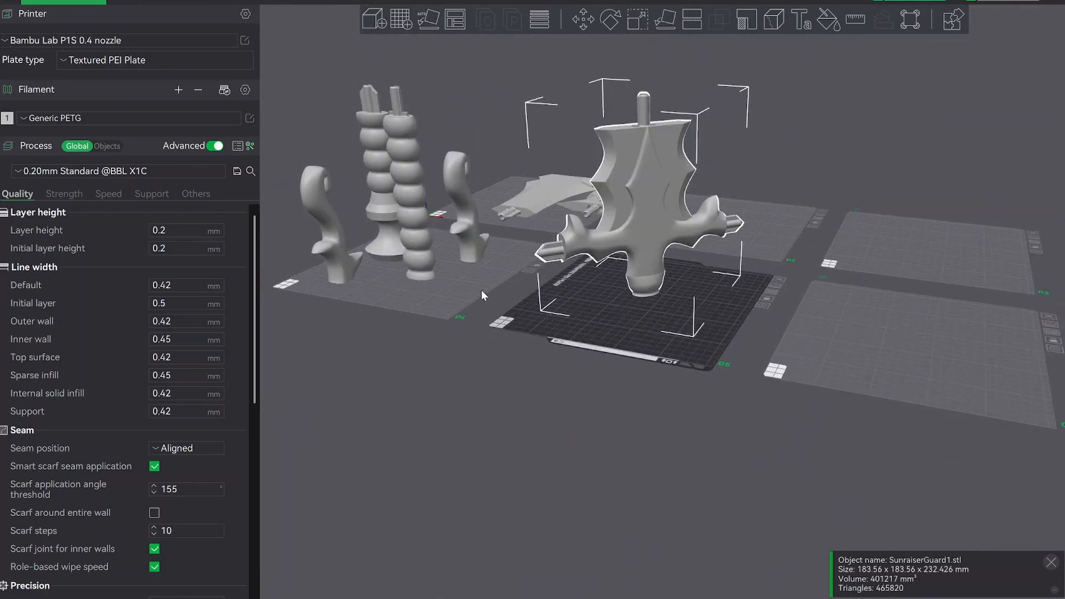
{"action": "left_click_drag", "start_coordinate": [565, 401], "coordinate": [610, 265]}
{"action": "left_click_drag", "start_coordinate": [607, 329], "coordinate": [602, 313]}
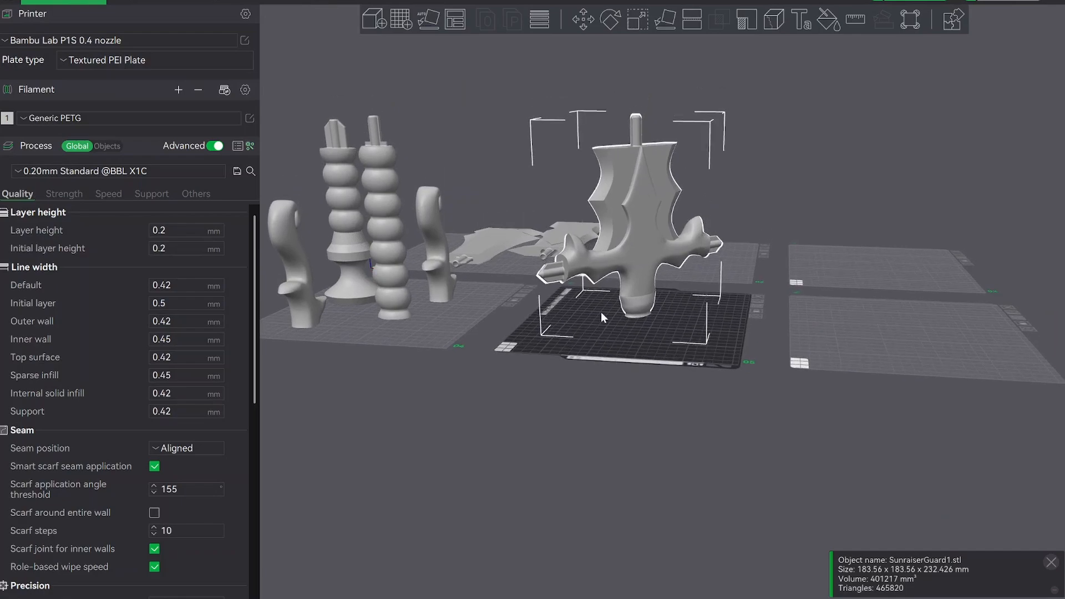
{"action": "scroll", "coordinate": [635, 364], "scroll_direction": "up", "scroll_amount": 5}
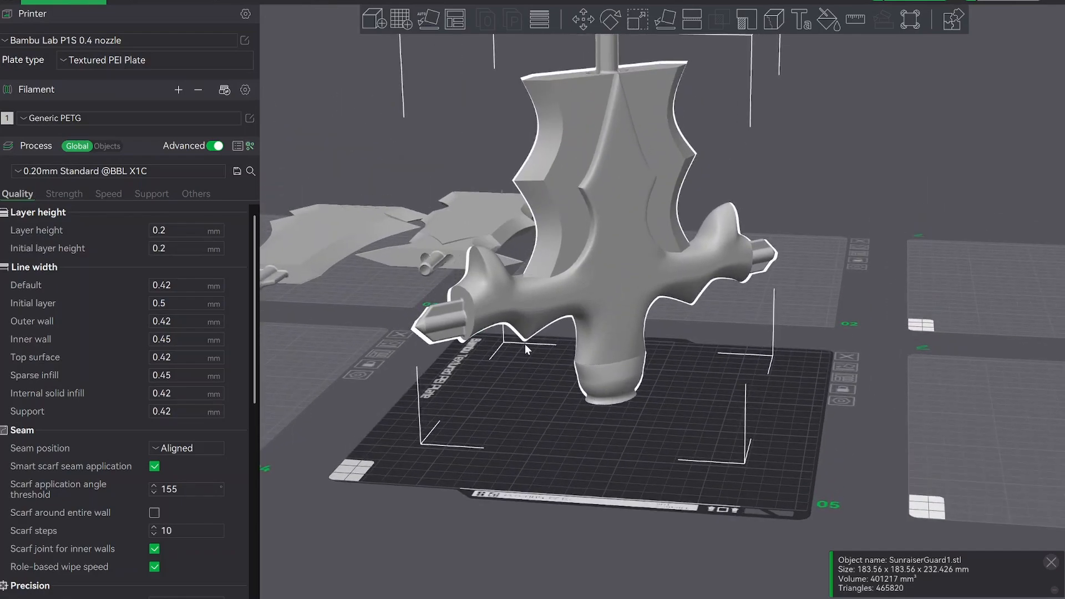
{"action": "left_click_drag", "start_coordinate": [562, 473], "coordinate": [576, 546]}
{"action": "scroll", "coordinate": [560, 544], "scroll_direction": "down", "scroll_amount": 6}
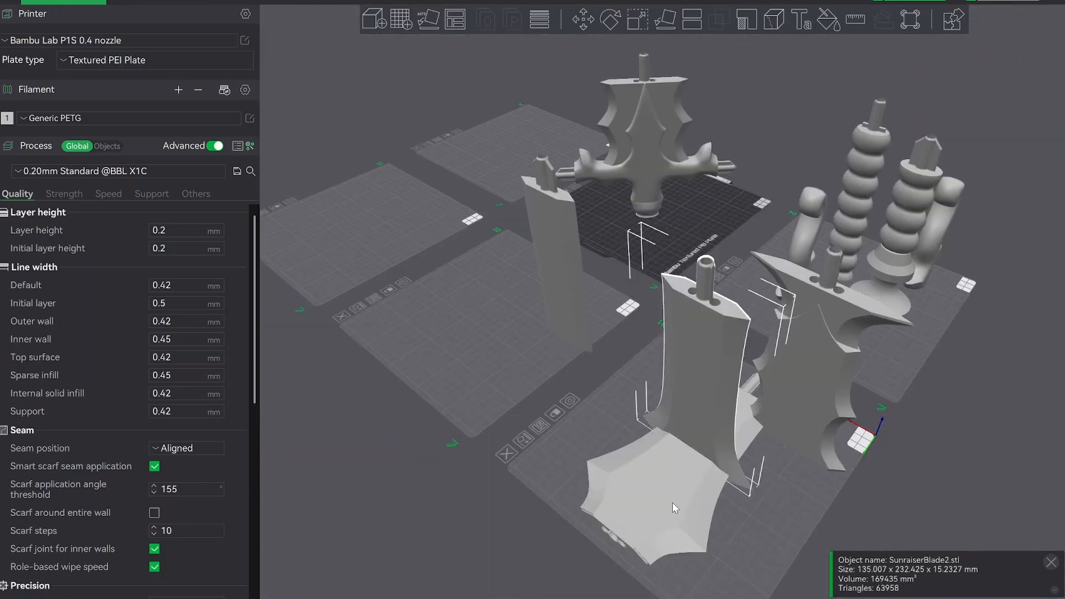
Auto-orient SunraiserBlade3, SunraiserBlade4 and SunraiserBlade7 one after another so they stand upright.
{"action": "left_click", "coordinate": [672, 503]}
{"action": "left_click", "coordinate": [428, 23]}
{"action": "left_click", "coordinate": [639, 454]}
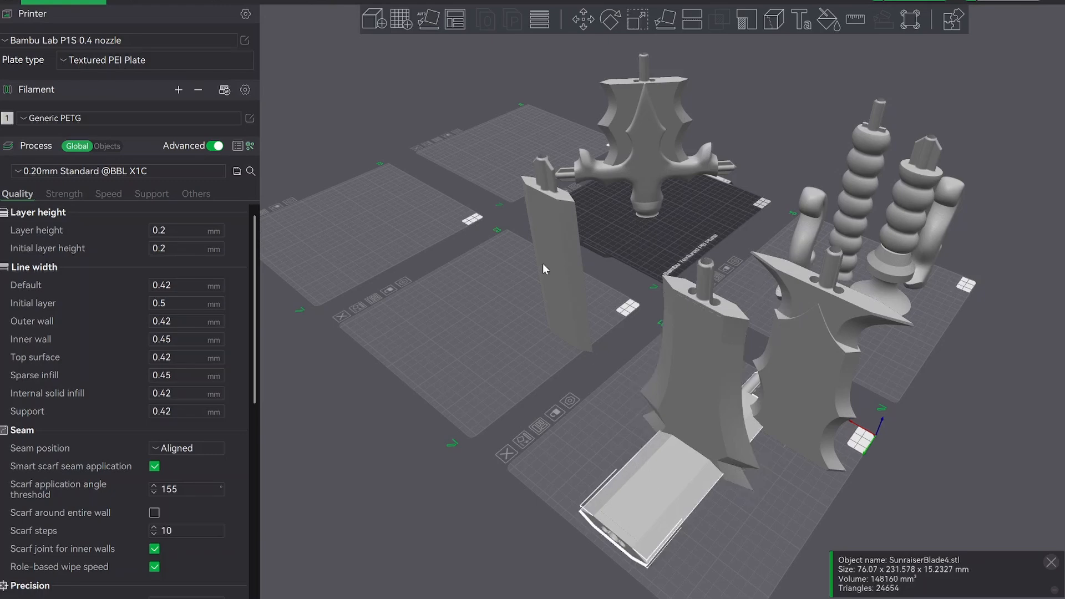
{"action": "left_click", "coordinate": [428, 22]}
{"action": "left_click", "coordinate": [638, 460]}
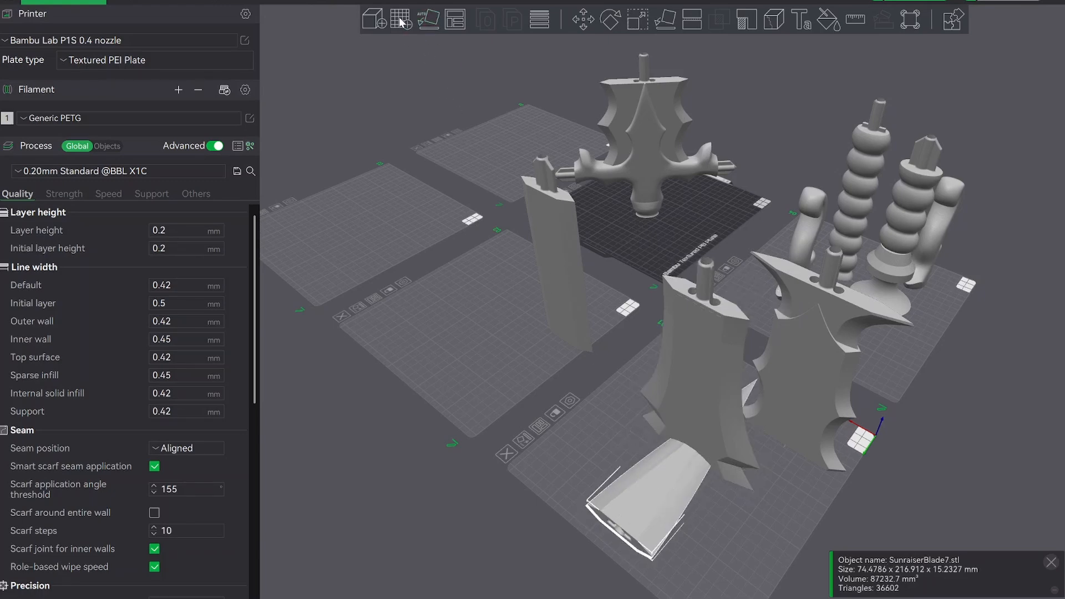
{"action": "left_click", "coordinate": [428, 22]}
Separate the overlapping blades by moving SunraiserBlade1 to the side of plate 01 and SunraiserBlade2, SunraiserBlade3 and SunraiserBlade4 onto plate 02.
{"action": "left_click_drag", "start_coordinate": [620, 418], "coordinate": [648, 362]}
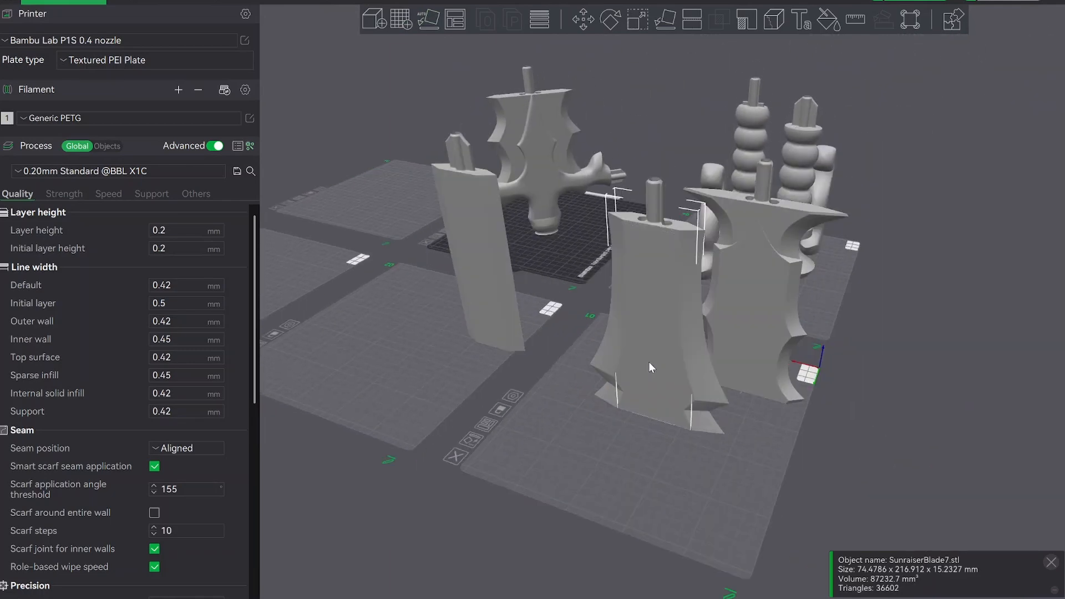
{"action": "left_click", "coordinate": [654, 423]}
{"action": "left_click_drag", "start_coordinate": [667, 404], "coordinate": [696, 402]}
{"action": "left_click_drag", "start_coordinate": [771, 436], "coordinate": [741, 442]}
{"action": "left_click_drag", "start_coordinate": [799, 430], "coordinate": [946, 430]}
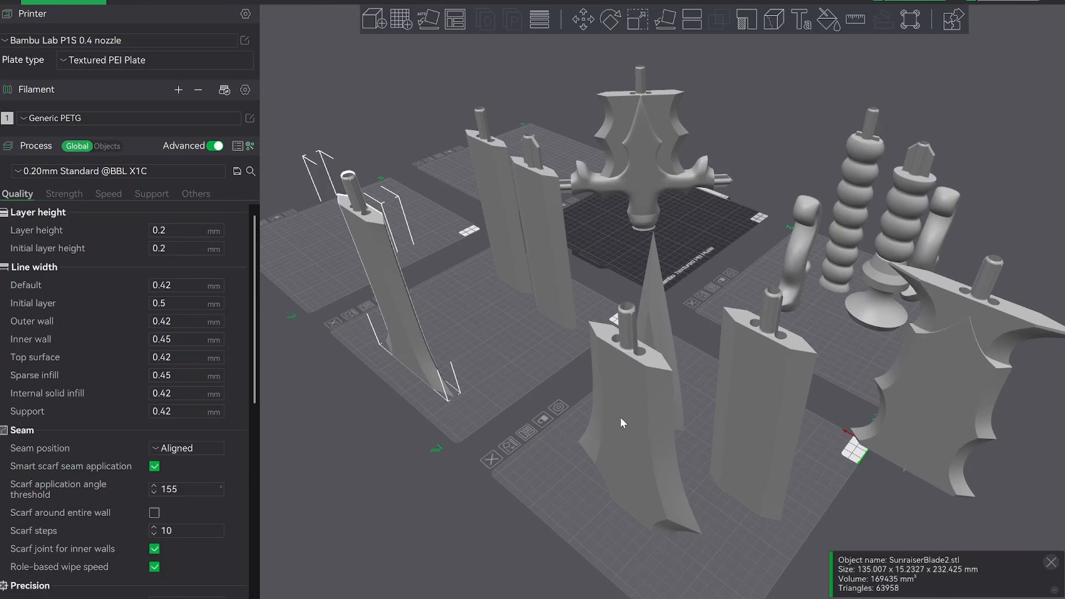
{"action": "left_click_drag", "start_coordinate": [620, 417], "coordinate": [429, 265]}
{"action": "left_click_drag", "start_coordinate": [768, 435], "coordinate": [519, 263]}
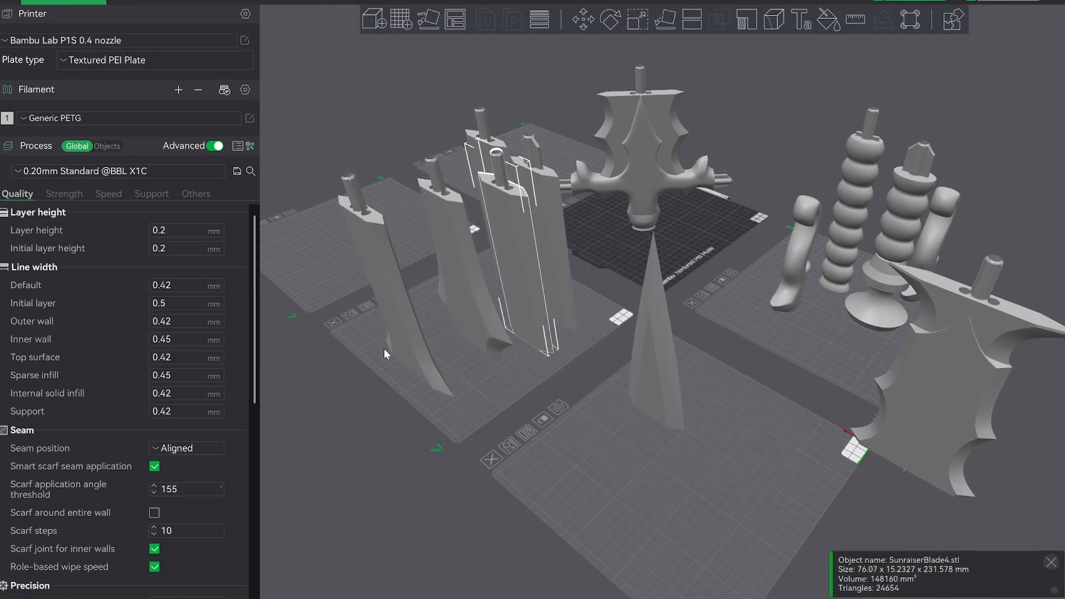
Group SunraiserBlade2, SunraiserBlade1 and SunraiserBlade3 in parallel on plate 01.
{"action": "left_click_drag", "start_coordinate": [384, 348], "coordinate": [611, 504]}
{"action": "left_click_drag", "start_coordinate": [934, 457], "coordinate": [675, 446]}
{"action": "left_click", "coordinate": [463, 298]}
{"action": "left_click_drag", "start_coordinate": [464, 298], "coordinate": [773, 398]}
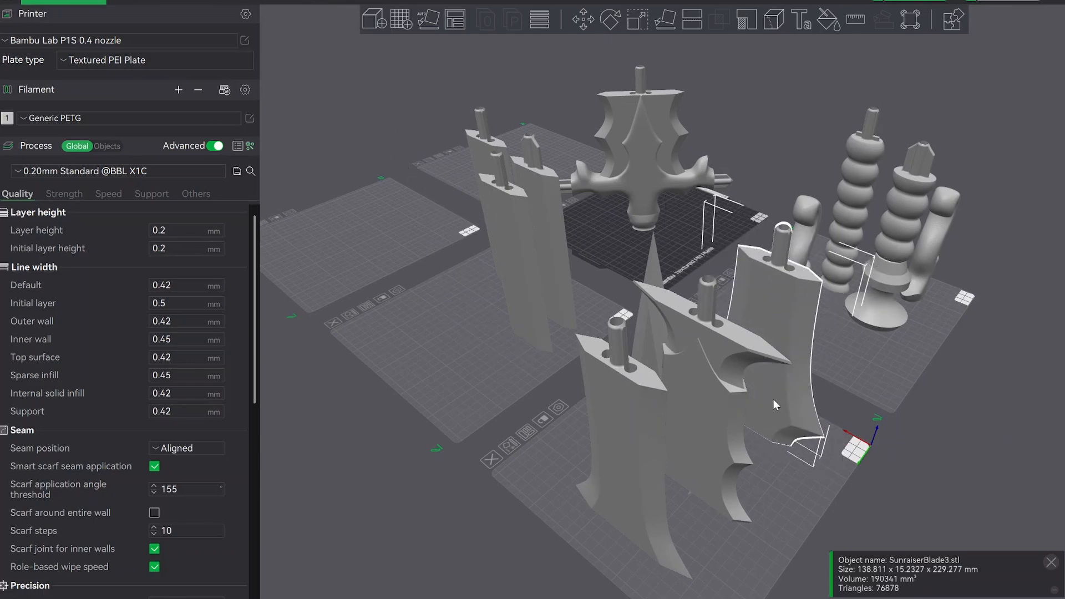
{"action": "left_click_drag", "start_coordinate": [504, 391], "coordinate": [527, 395]}
Arrange the SunraiserBlade7 tip with the remaining narrow blade sections on plate 02 and clear the selection.
{"action": "left_click_drag", "start_coordinate": [873, 352], "coordinate": [631, 430]}
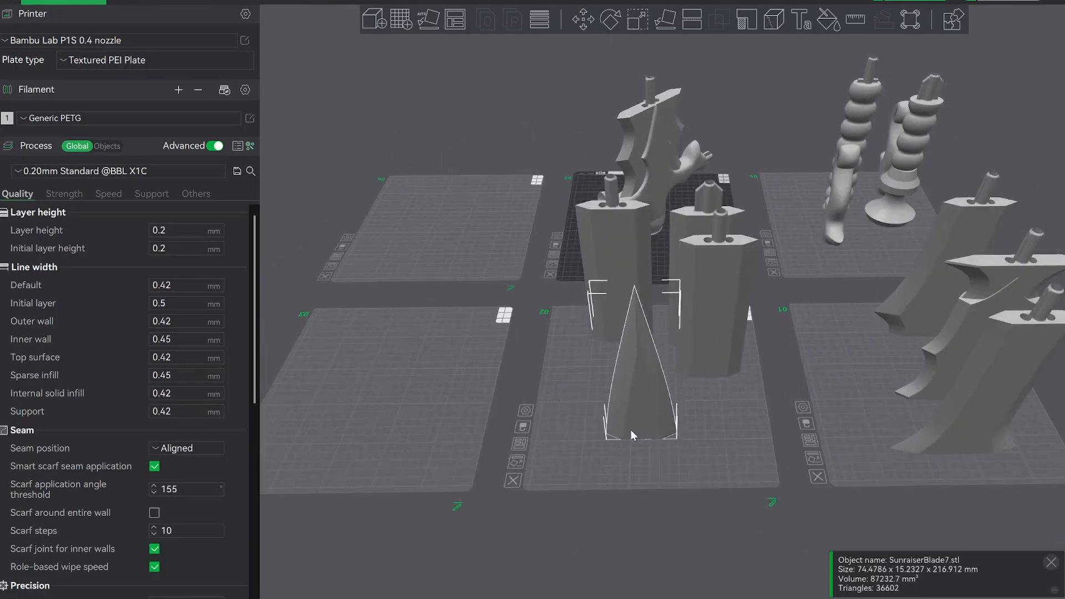
{"action": "left_click", "coordinate": [716, 360]}
{"action": "left_click_drag", "start_coordinate": [582, 375], "coordinate": [751, 308]}
{"action": "left_click_drag", "start_coordinate": [778, 343], "coordinate": [621, 365]}
{"action": "left_click", "coordinate": [619, 360]}
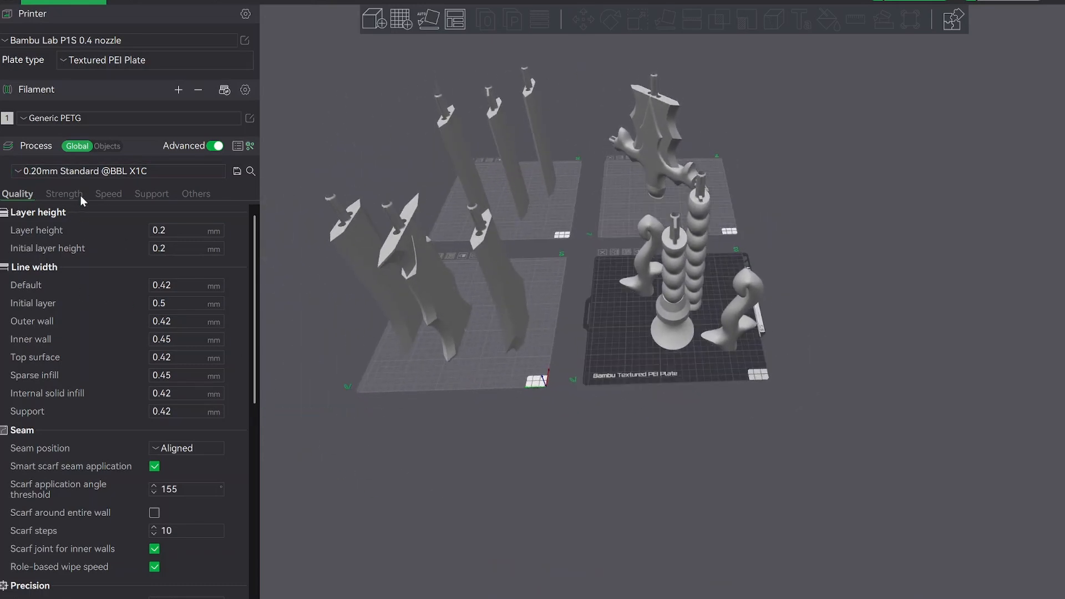
Set the wall loops to 5 in the strength settings.
{"action": "left_click", "coordinate": [63, 194]}
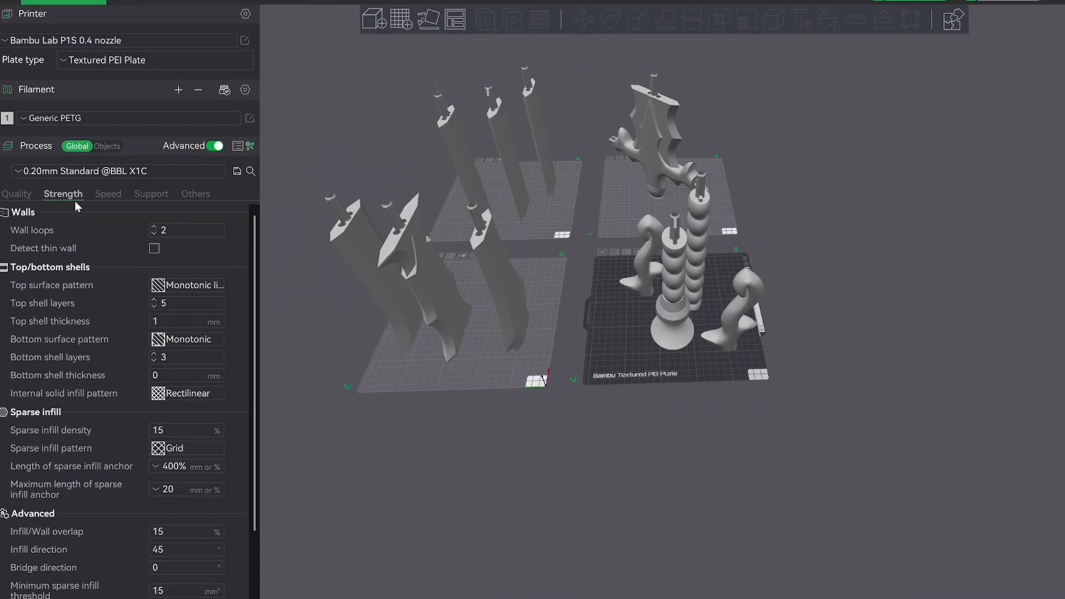
{"action": "left_click", "coordinate": [156, 227]}
{"action": "left_click", "coordinate": [156, 227]}
{"action": "left_click", "coordinate": [156, 228]}
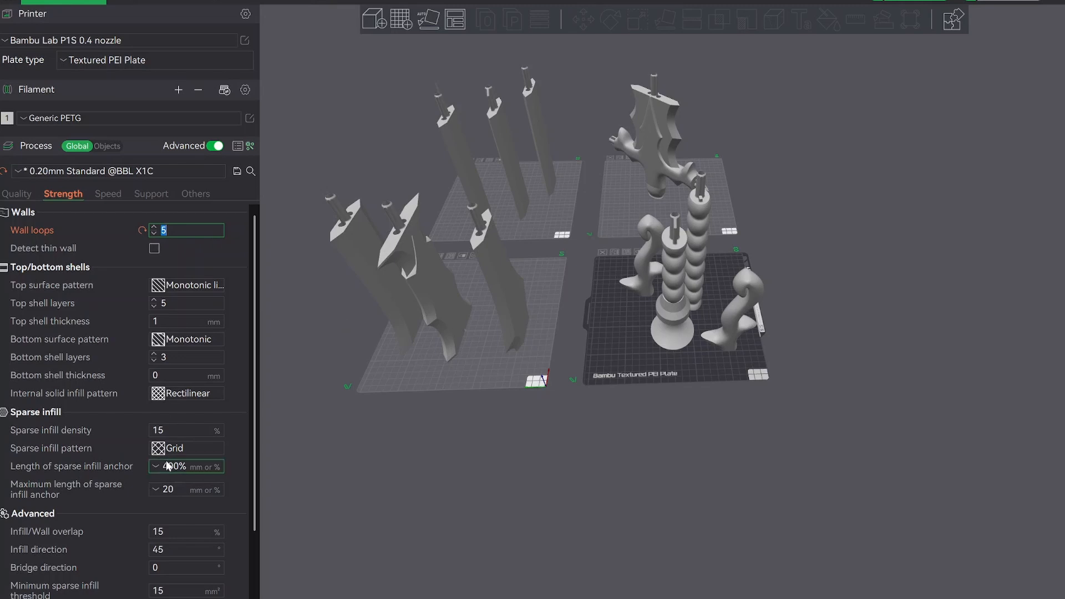
Set the global sparse infill pattern to Gyroid.
{"action": "left_click", "coordinate": [187, 448]}
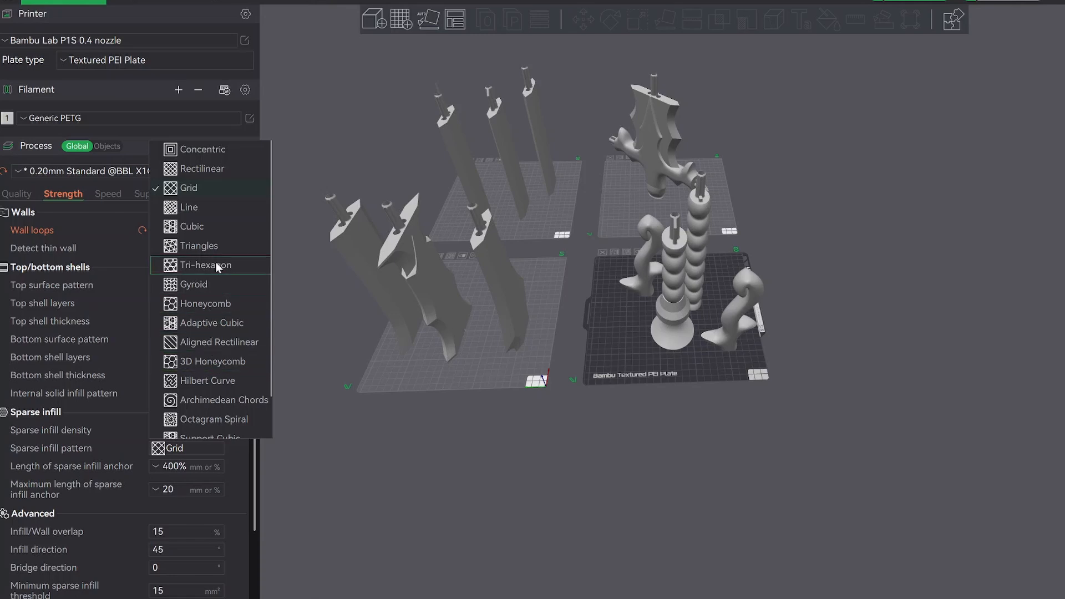
{"action": "left_click", "coordinate": [212, 285]}
{"action": "left_click_drag", "start_coordinate": [436, 406], "coordinate": [637, 394]}
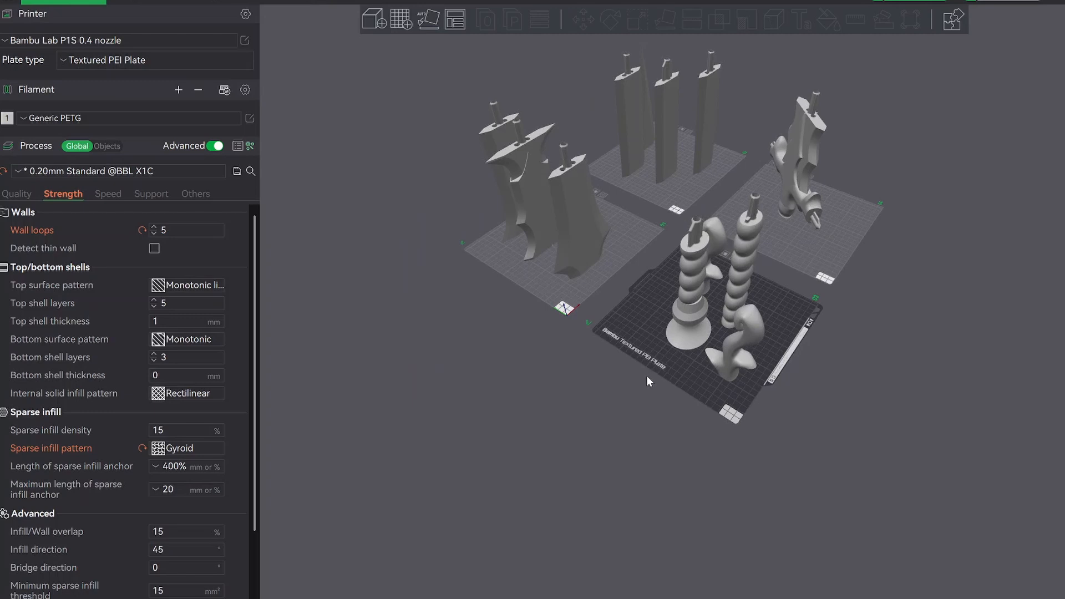
{"action": "right_click_drag", "start_coordinate": [671, 367], "coordinate": [659, 366]}
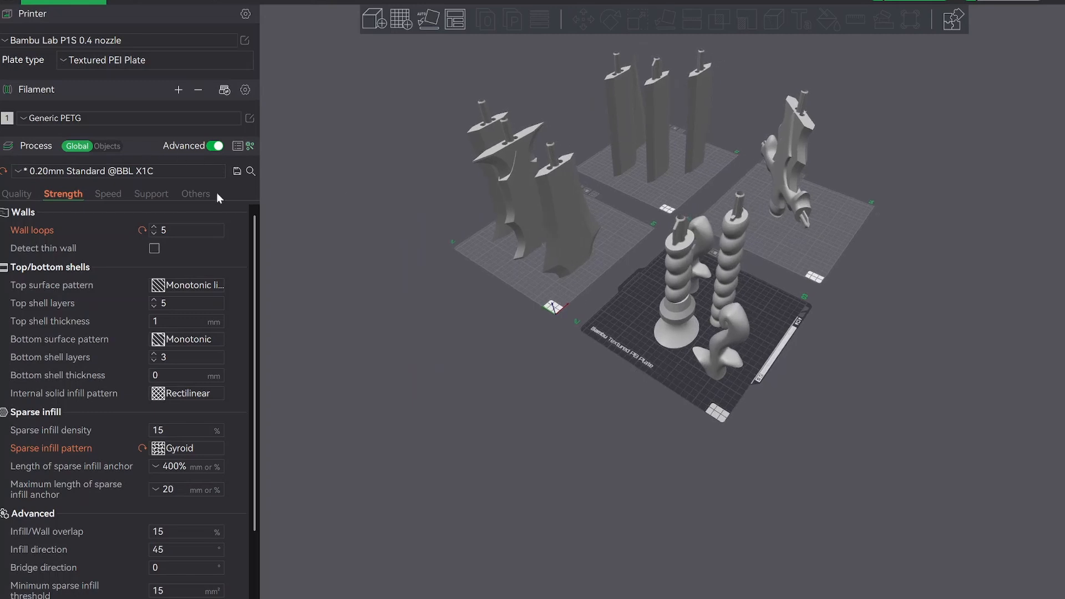
Switch the process settings to individual objects and select SunraiserGuard1 on plate 4 to review its settings.
{"action": "left_click", "coordinate": [109, 146]}
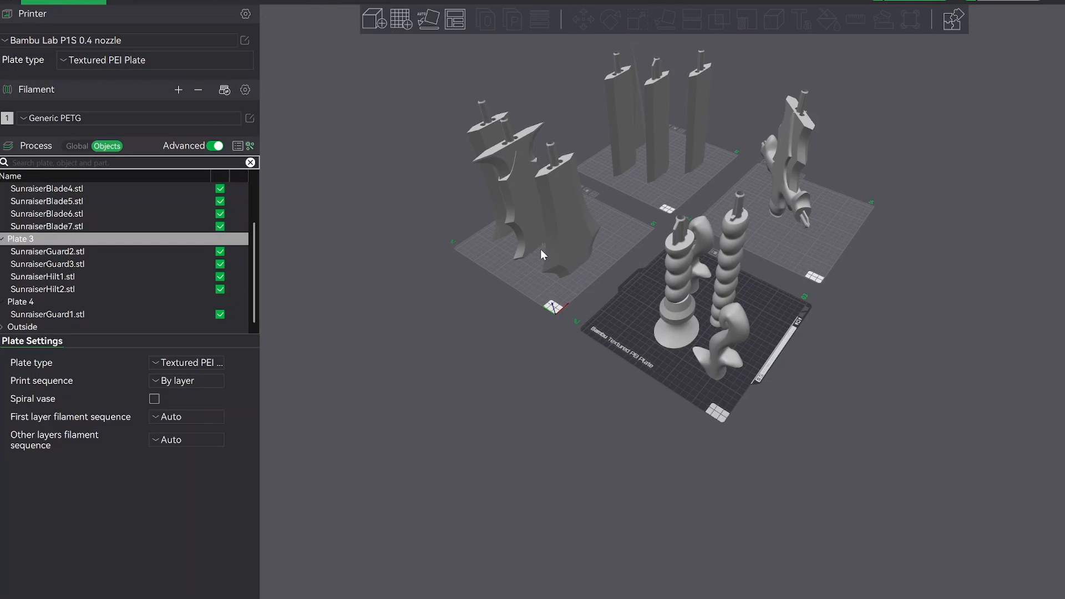
{"action": "left_click_drag", "start_coordinate": [584, 347], "coordinate": [677, 319]}
{"action": "left_click", "coordinate": [587, 349]}
{"action": "left_click", "coordinate": [677, 318]}
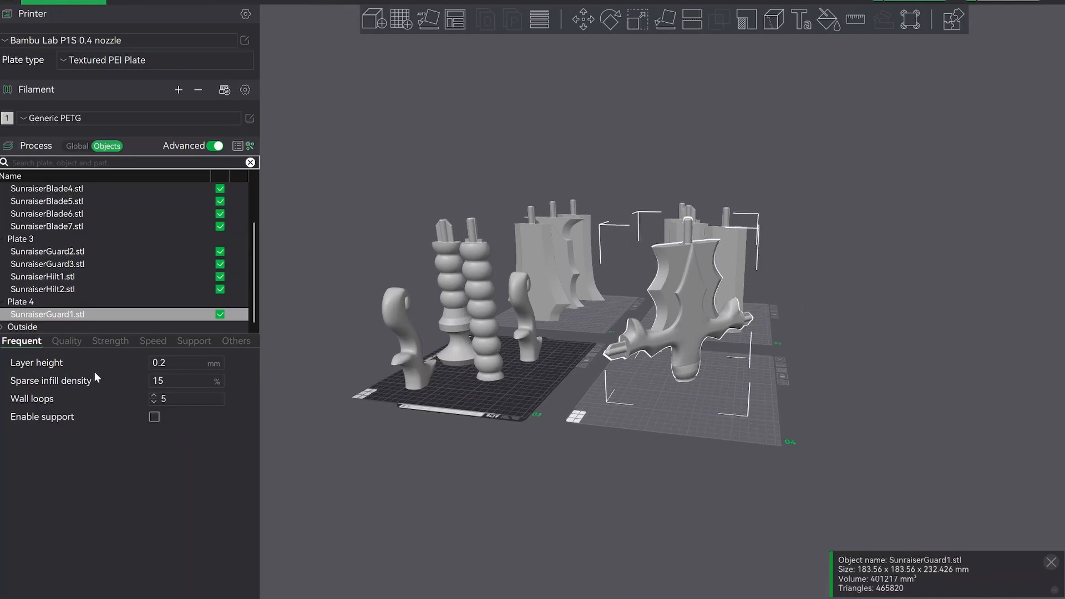
{"action": "left_click", "coordinate": [110, 340]}
{"action": "left_click", "coordinate": [17, 342]}
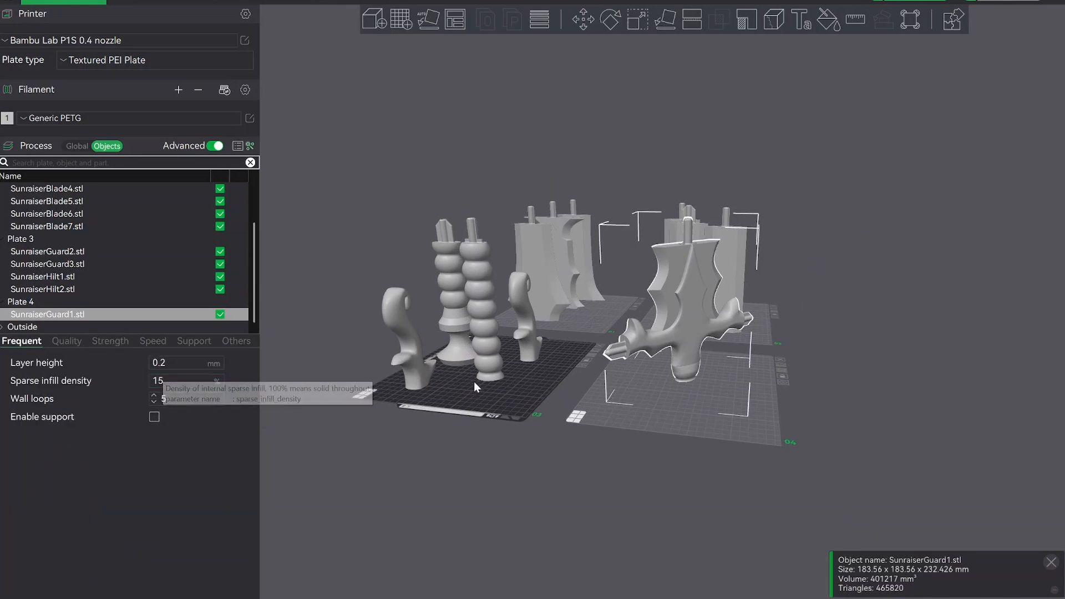
Set the wall loops of SunraiserGuard3 on plate 3 to 3.
{"action": "right_click_drag", "start_coordinate": [475, 365], "coordinate": [514, 341]}
{"action": "left_click", "coordinate": [454, 334]}
{"action": "scroll", "coordinate": [643, 355], "scroll_direction": "up", "scroll_amount": 5}
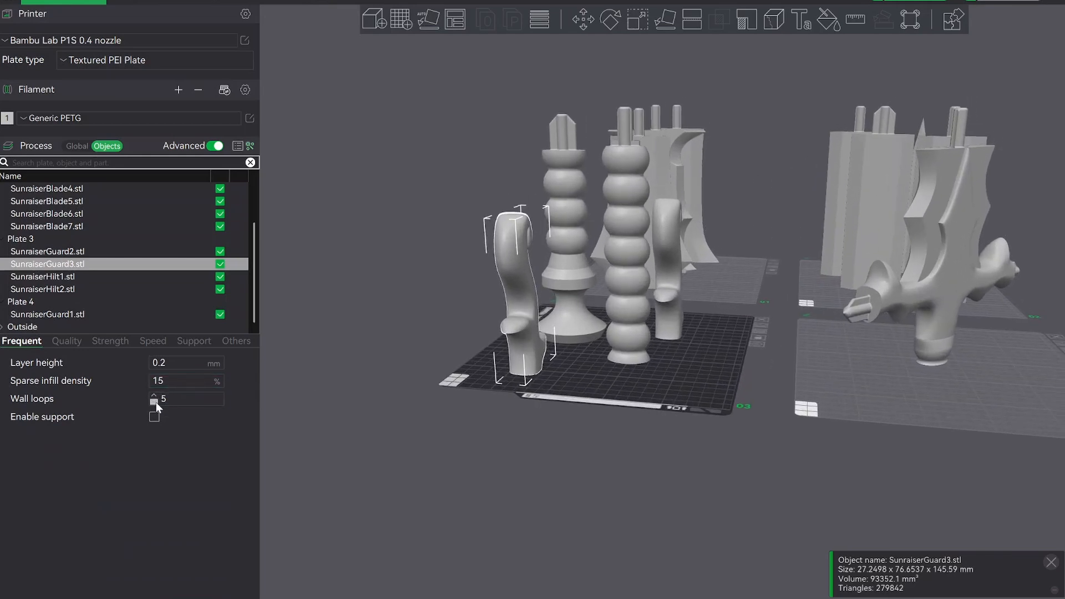
{"action": "left_click", "coordinate": [154, 402]}
{"action": "left_click", "coordinate": [154, 402]}
Give SunraiserGuard2 3 wall loops and a sparse infill density of 10%.
{"action": "left_click", "coordinate": [677, 314]}
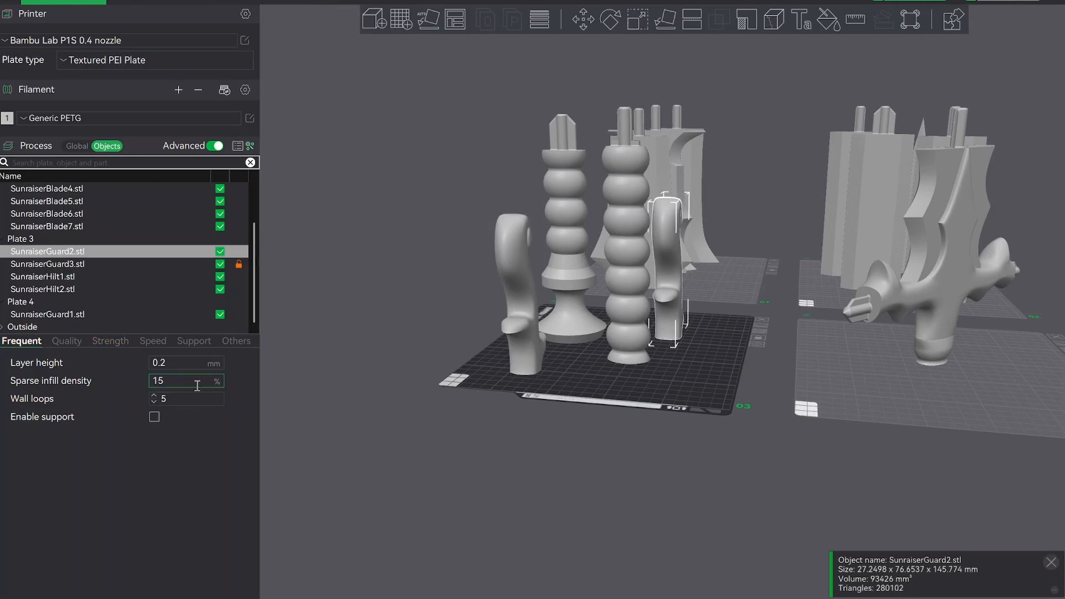
{"action": "left_click", "coordinate": [154, 401]}
{"action": "left_click", "coordinate": [155, 401]}
{"action": "left_click", "coordinate": [173, 380]}
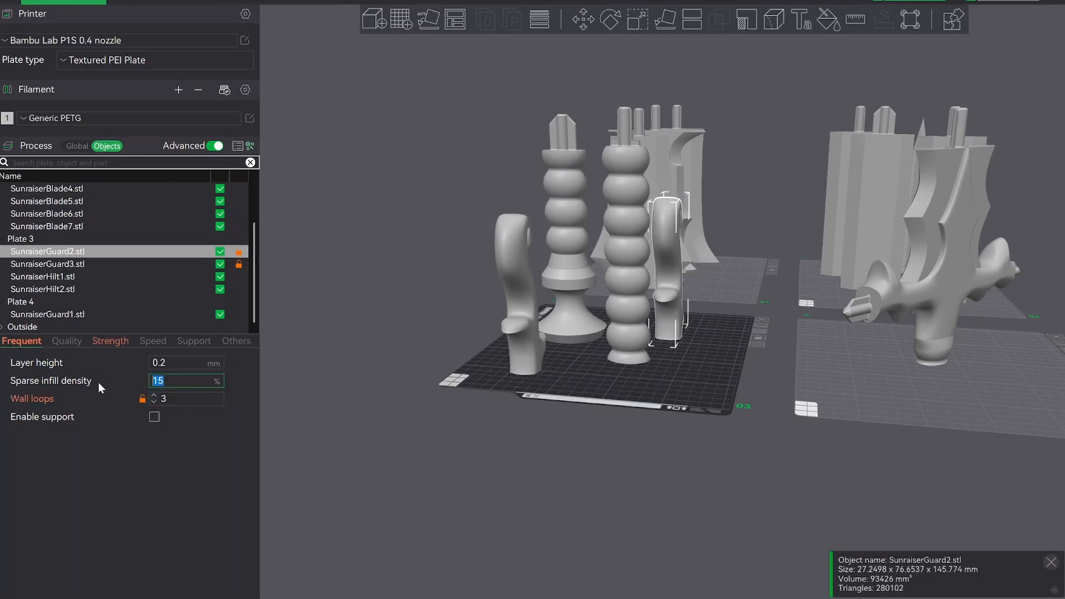
{"action": "type", "text": "10"}
Set the sparse infill density of SunraiserGuard3 to 10% and clear the selection.
{"action": "left_click", "coordinate": [524, 342]}
{"action": "left_click", "coordinate": [174, 380]}
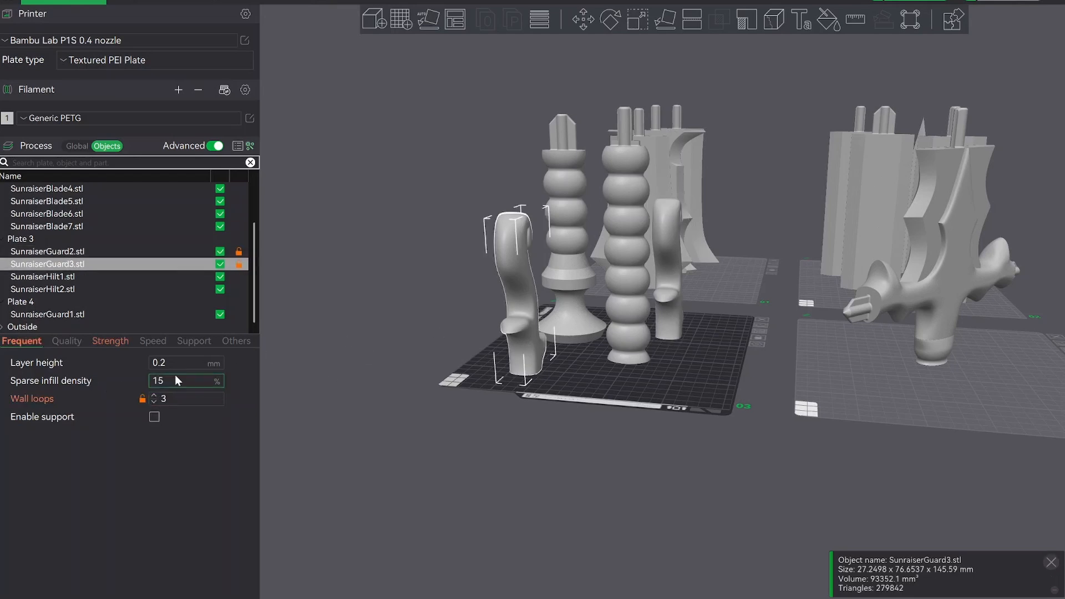
{"action": "type", "text": "10"}
{"action": "left_click", "coordinate": [445, 392]}
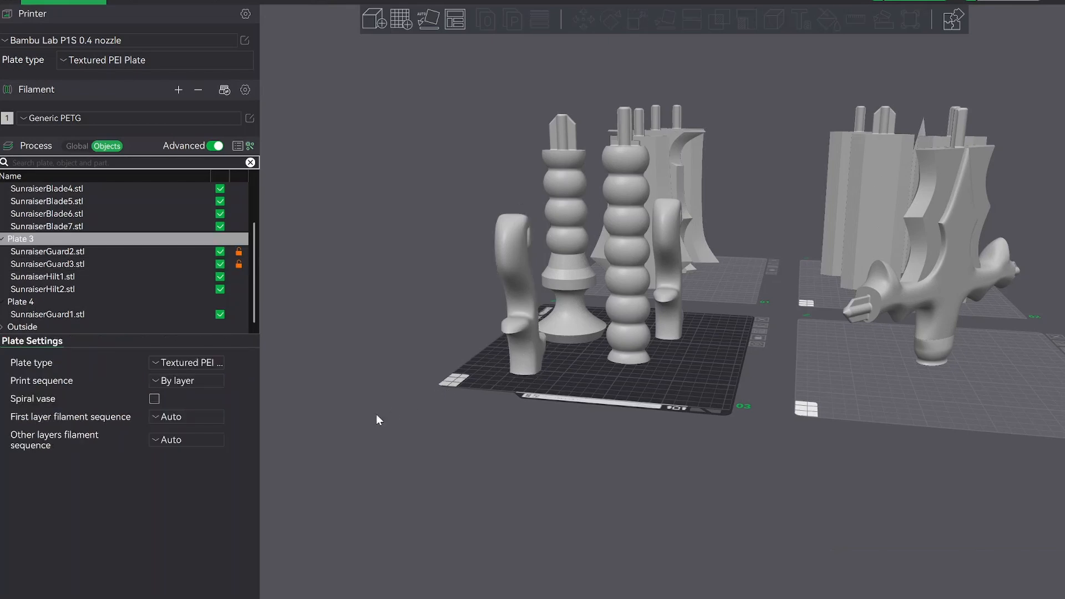
Set the wall loops of SunraiserBlade1 on plate 1 to 4.
{"action": "left_click_drag", "start_coordinate": [376, 413], "coordinate": [692, 382]}
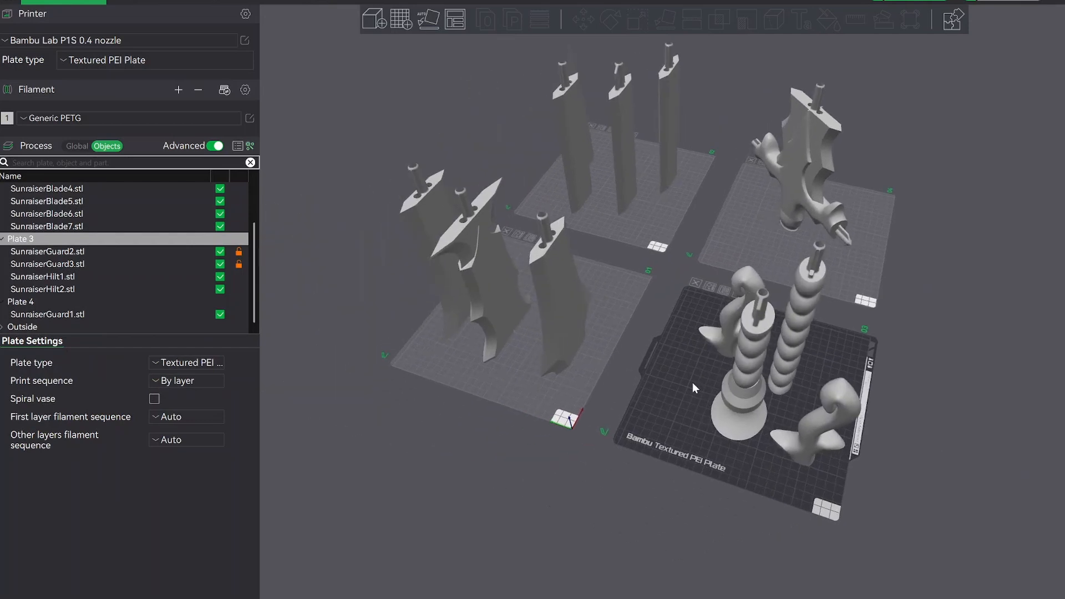
{"action": "left_click", "coordinate": [555, 335]}
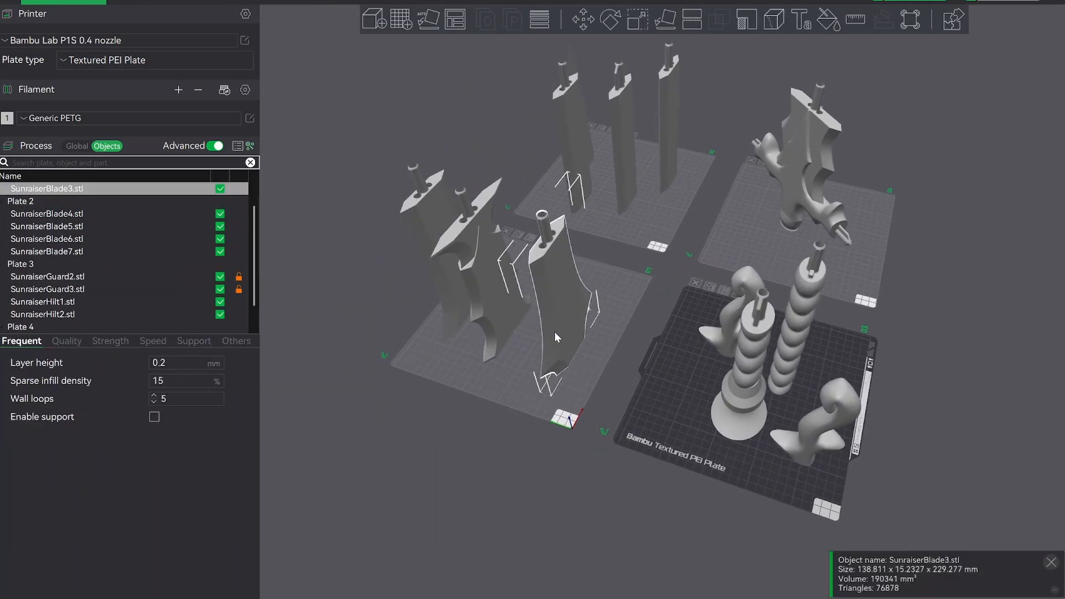
{"action": "left_click", "coordinate": [485, 320]}
{"action": "left_click_drag", "start_coordinate": [502, 390], "coordinate": [611, 344]}
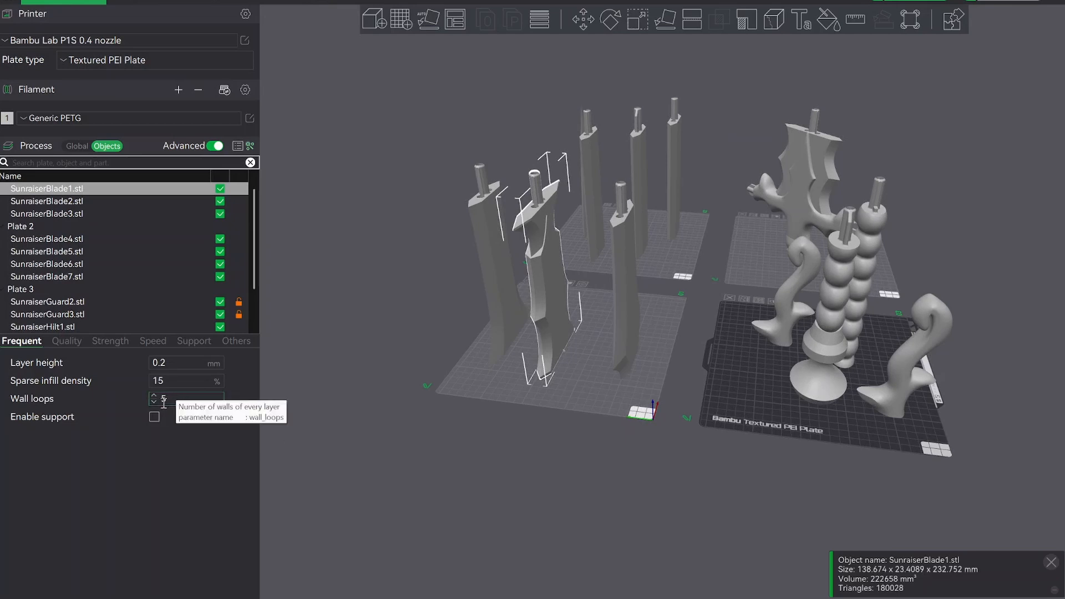
{"action": "left_click", "coordinate": [154, 401]}
Set the wall loops to 4 for both SunraiserBlade2 and SunraiserBlade3 and clear the selection.
{"action": "right_click_drag", "start_coordinate": [453, 386], "coordinate": [430, 405]}
{"action": "left_click", "coordinate": [609, 353]}
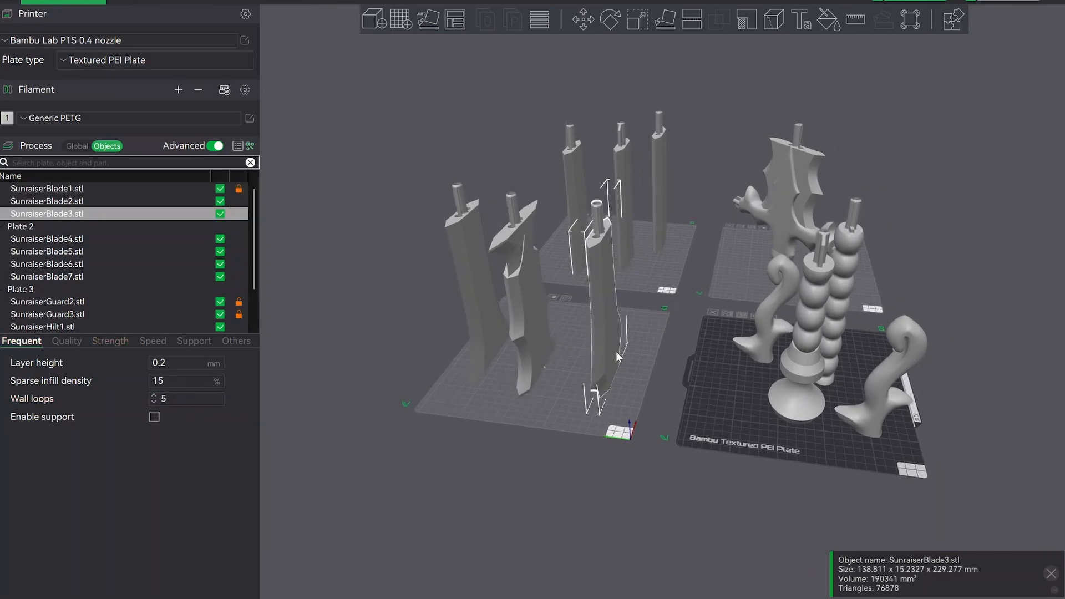
{"action": "left_click", "coordinate": [482, 338]}
{"action": "left_click", "coordinate": [154, 402]}
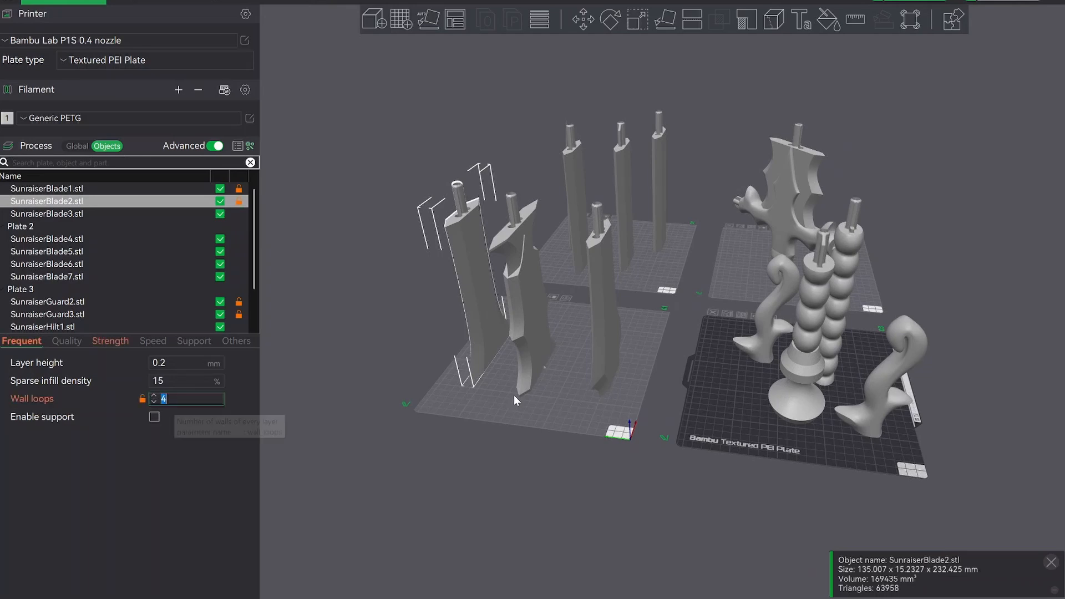
{"action": "left_click", "coordinate": [600, 345]}
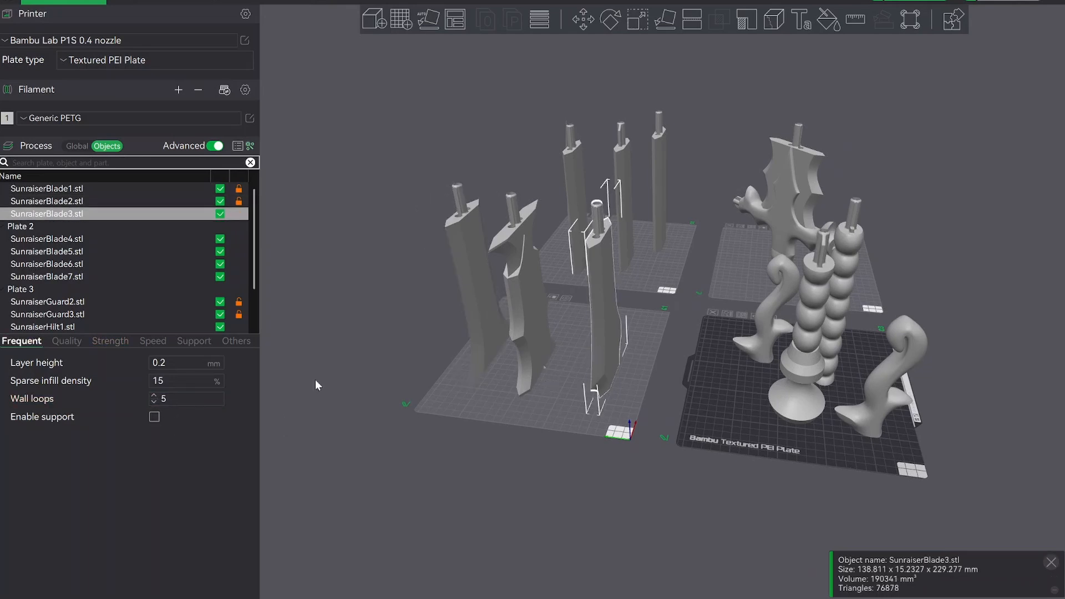
{"action": "left_click", "coordinate": [154, 403]}
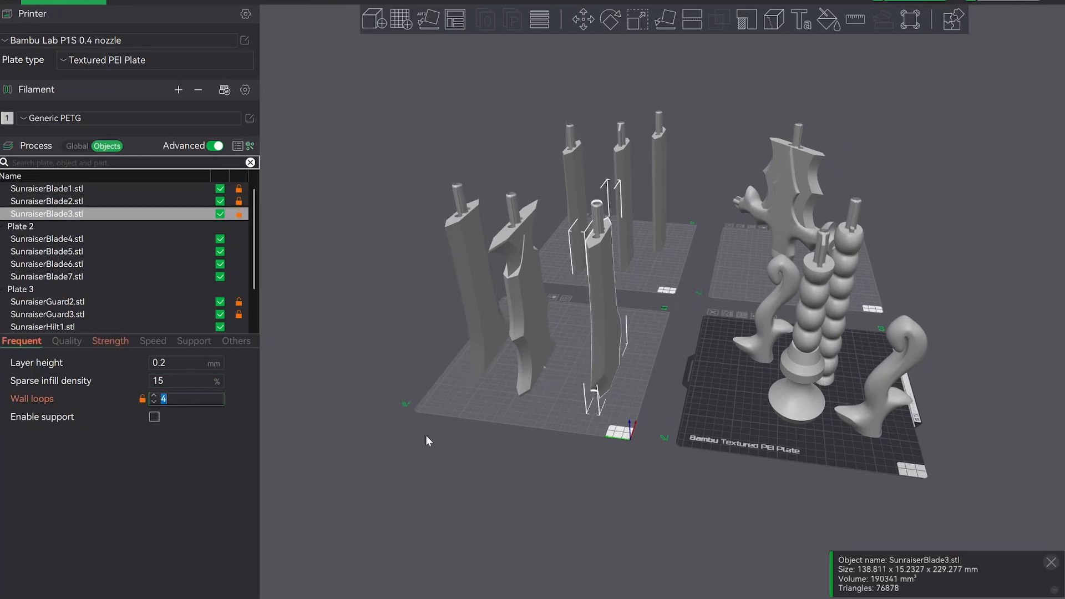
{"action": "left_click", "coordinate": [425, 435]}
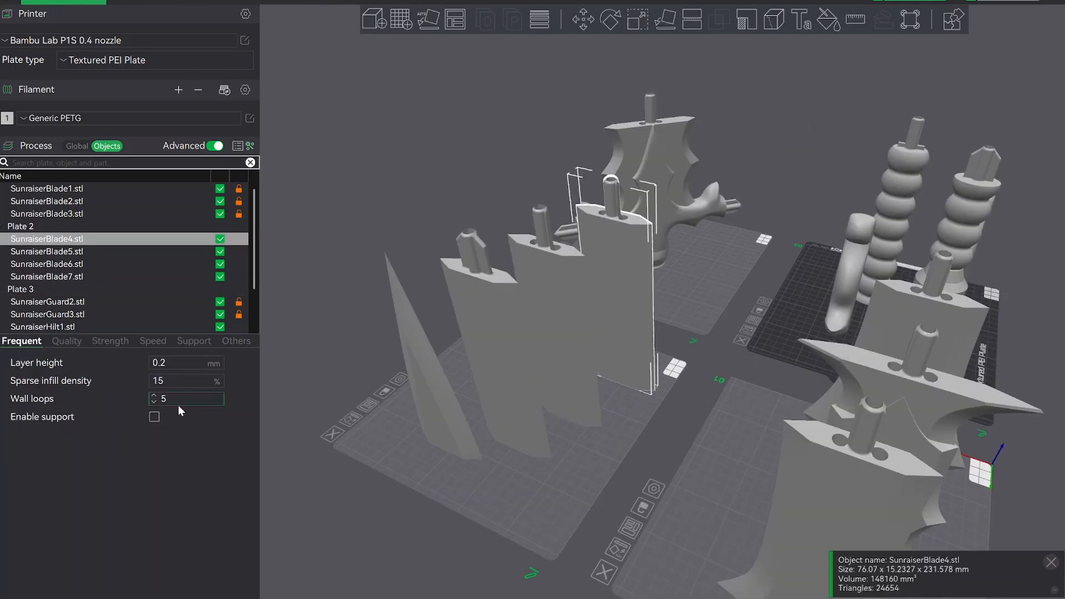
Set the wall loops to 3 for both SunraiserBlade4 and SunraiserBlade5 on plate 2.
{"action": "left_click", "coordinate": [154, 402]}
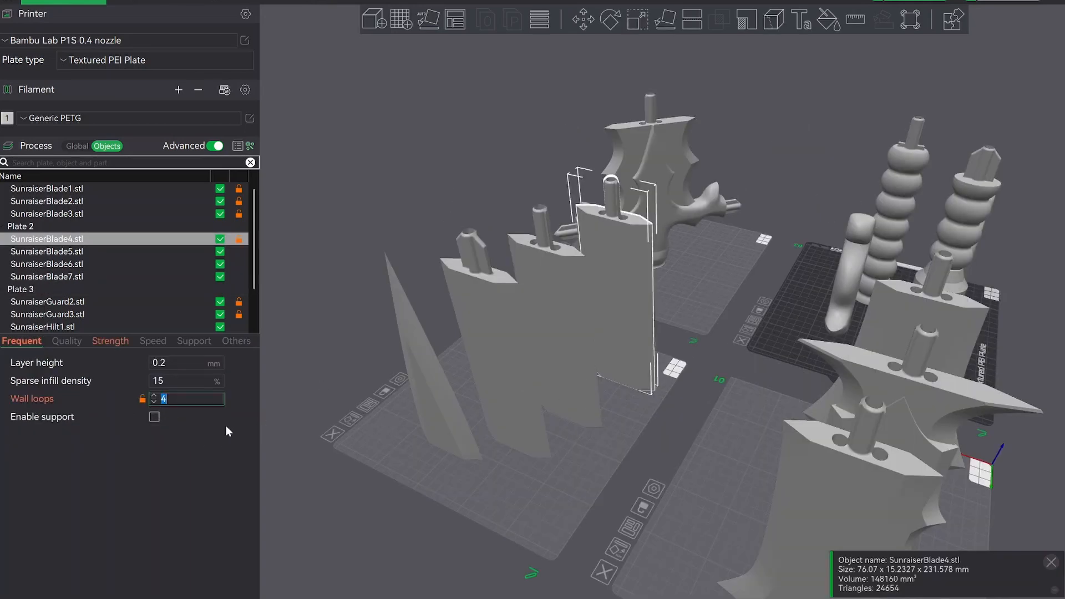
{"action": "left_click", "coordinate": [154, 402]}
{"action": "left_click_drag", "start_coordinate": [392, 442], "coordinate": [326, 340]}
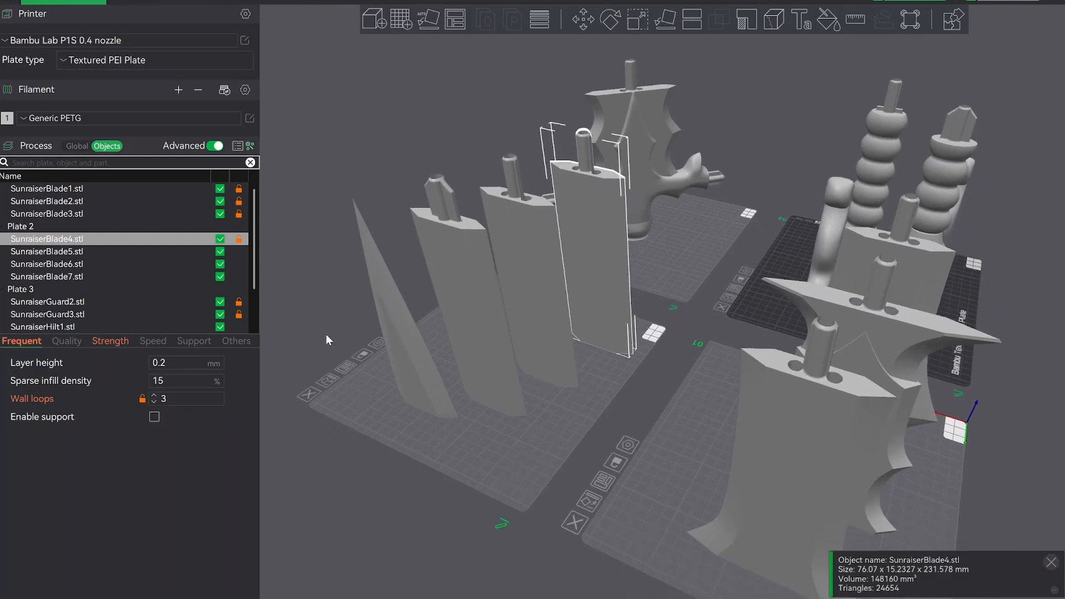
{"action": "left_click_drag", "start_coordinate": [503, 397], "coordinate": [535, 352]}
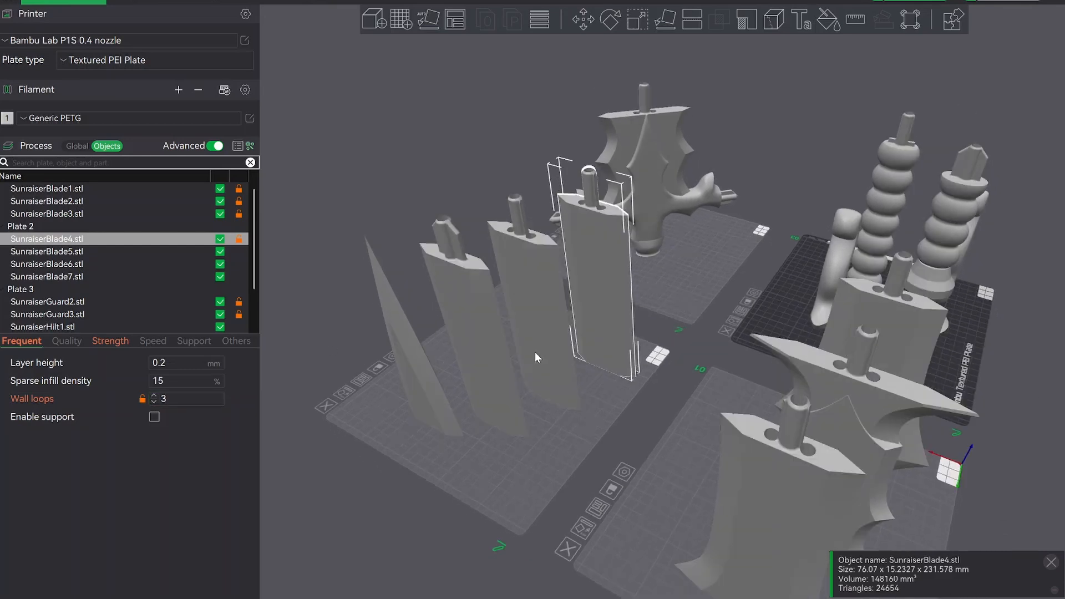
{"action": "left_click", "coordinate": [534, 352]}
{"action": "left_click", "coordinate": [154, 403]}
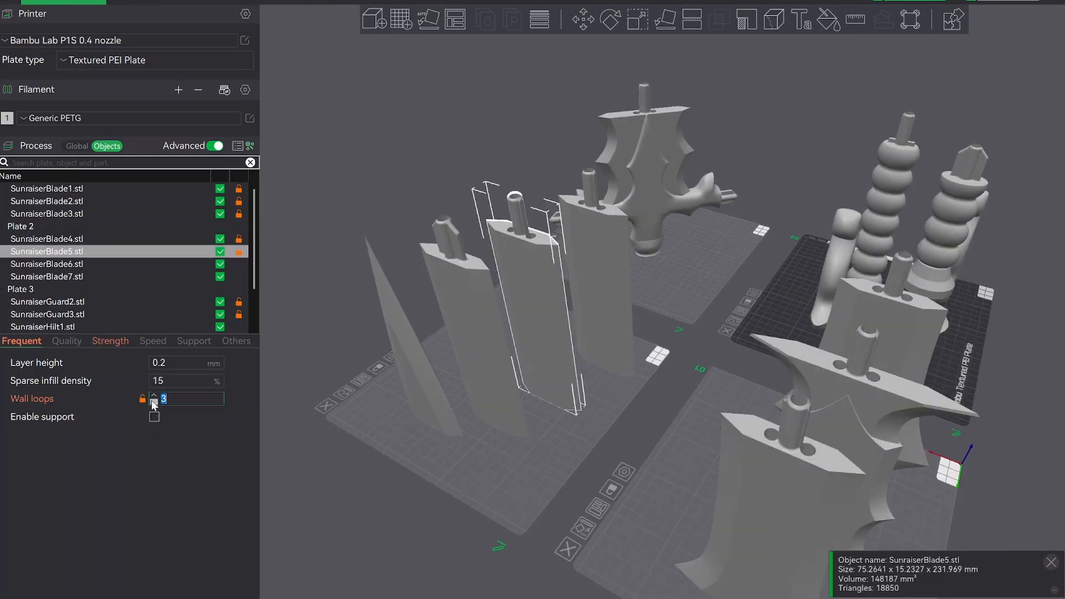
Give SunraiserBlade6 3 wall loops and a sparse infill density of 10%.
{"action": "left_click", "coordinate": [470, 307]}
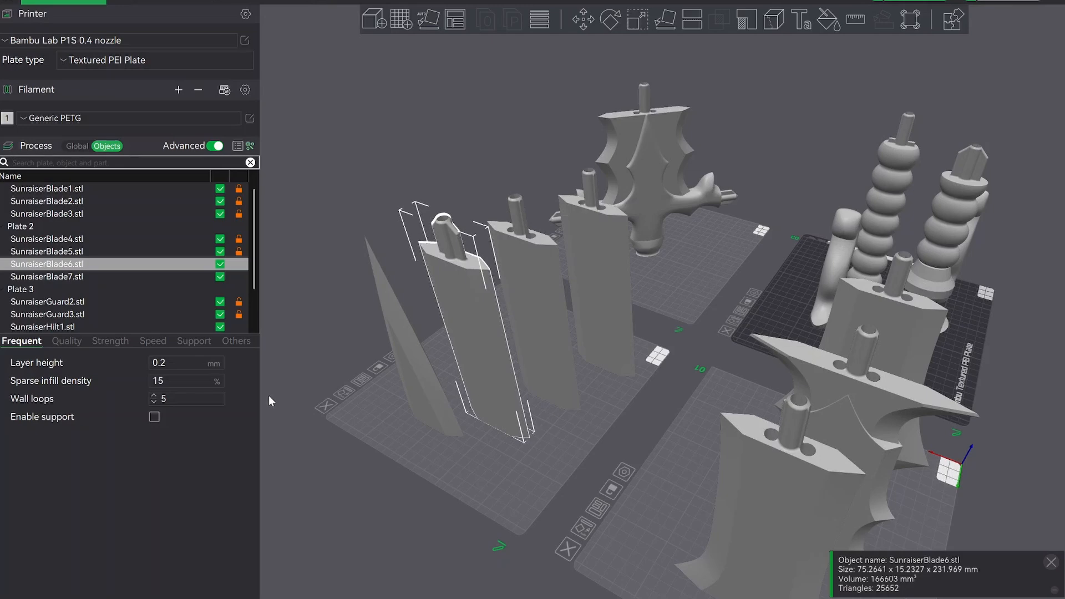
{"action": "left_click_drag", "start_coordinate": [385, 424], "coordinate": [421, 495]}
{"action": "right_click_drag", "start_coordinate": [423, 495], "coordinate": [467, 488]}
{"action": "left_click_drag", "start_coordinate": [467, 488], "coordinate": [477, 487]}
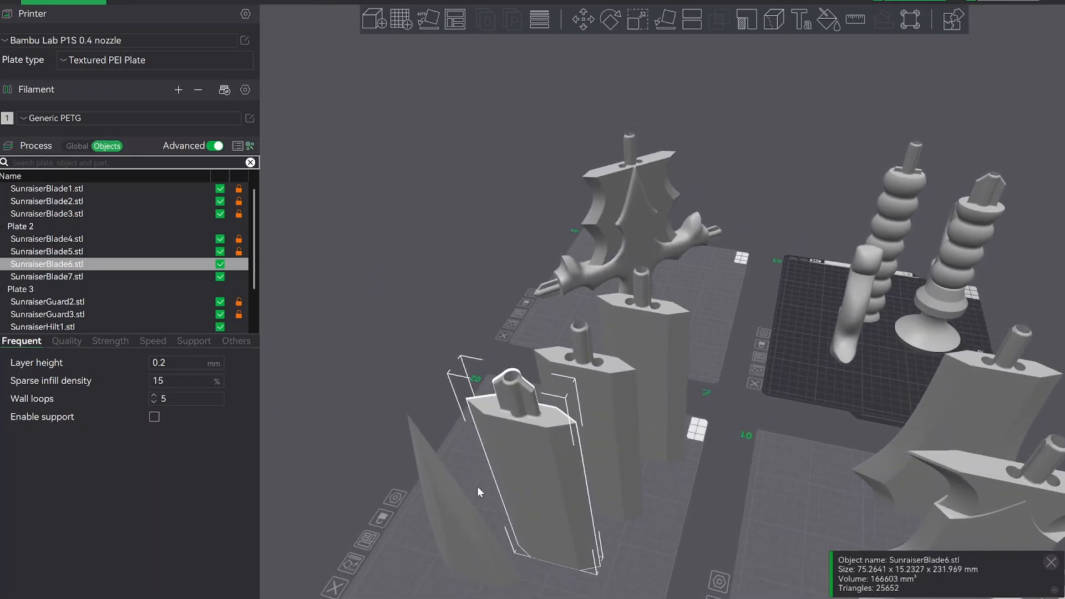
{"action": "right_click_drag", "start_coordinate": [592, 409], "coordinate": [550, 254]}
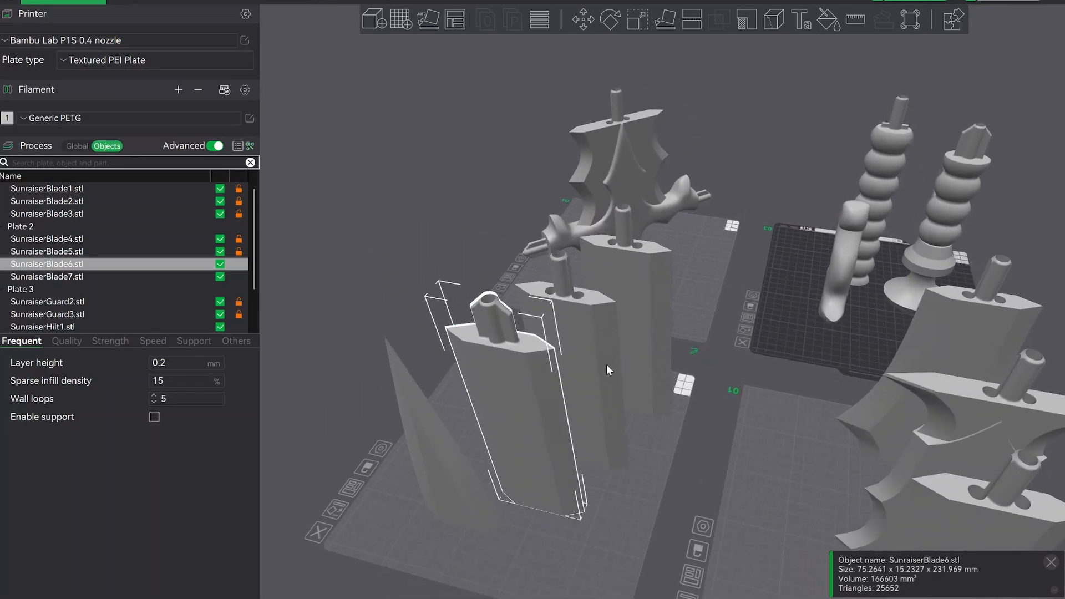
{"action": "right_click_drag", "start_coordinate": [607, 364], "coordinate": [542, 299]}
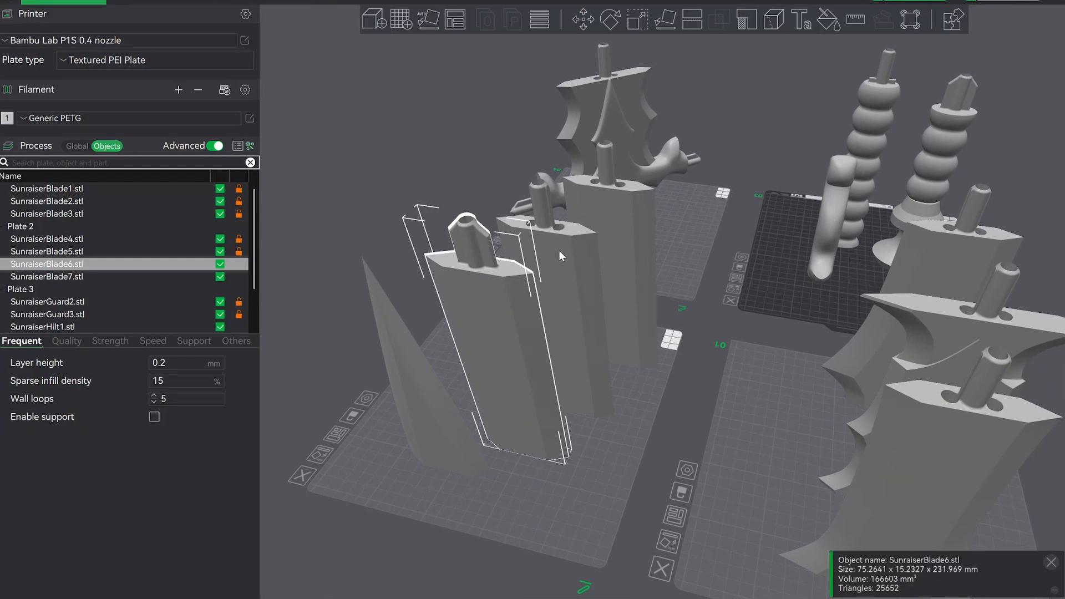
{"action": "mouse_move", "coordinate": [554, 469]}
{"action": "left_mouse_down"}
{"action": "mouse_move", "coordinate": [556, 444]}
{"action": "mouse_move", "coordinate": [548, 461]}
{"action": "left_mouse_up"}
{"action": "right_click_drag", "start_coordinate": [548, 461], "coordinate": [548, 451]}
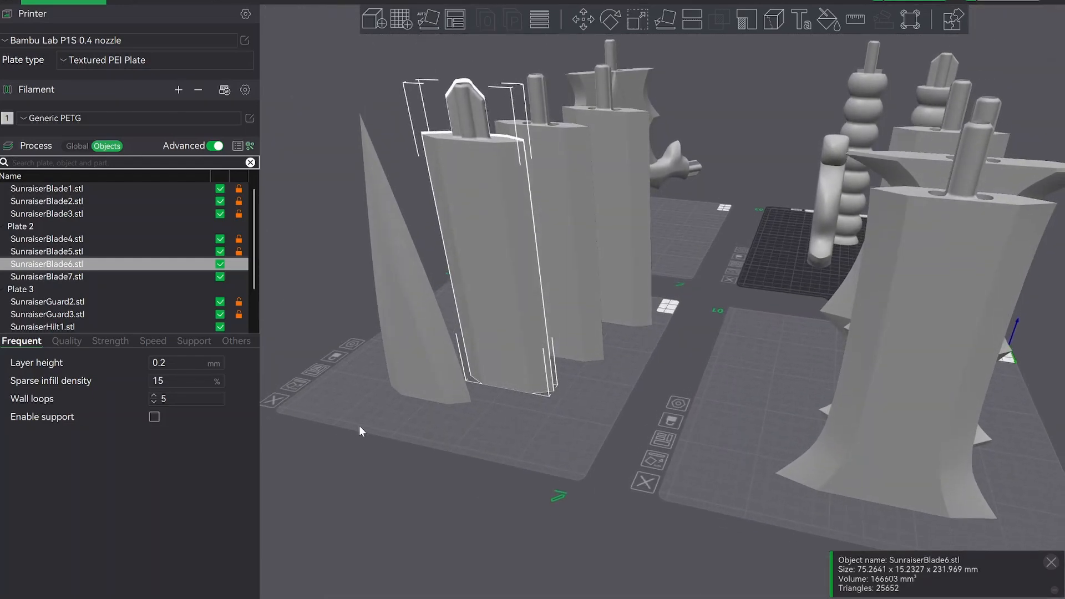
{"action": "left_click", "coordinate": [154, 402]}
{"action": "left_click", "coordinate": [154, 402]}
{"action": "left_click", "coordinate": [161, 381]}
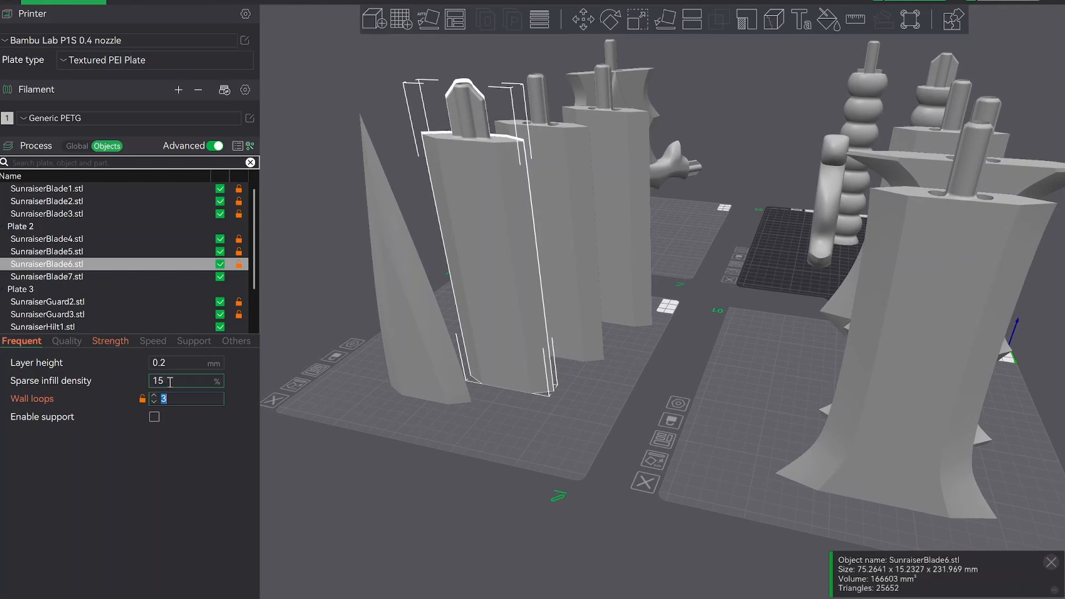
{"action": "type", "text": "10"}
Give the SunraiserBlade7 tip 2 wall loops and a sparse infill density of 10%, and clear the selection.
{"action": "left_click", "coordinate": [413, 345]}
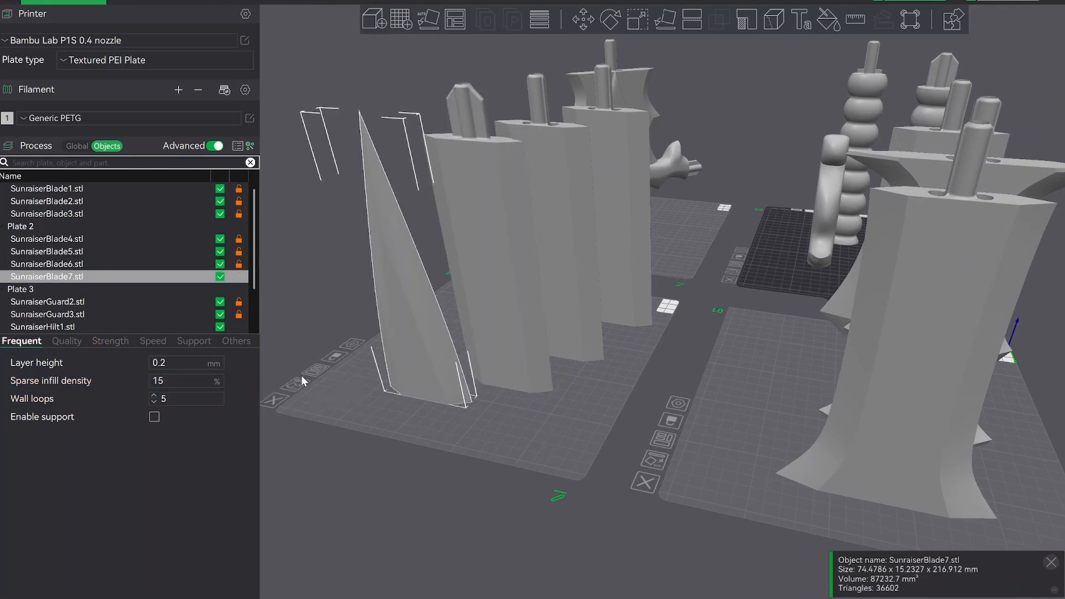
{"action": "left_click", "coordinate": [154, 402]}
{"action": "key", "text": "shift+Tab"}
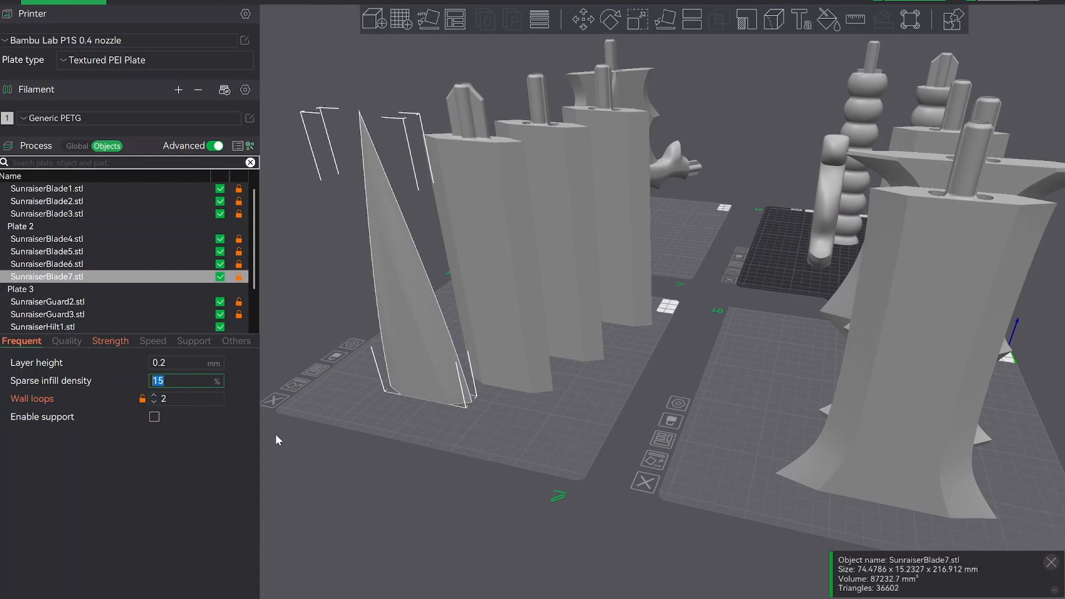
{"action": "type", "text": "10"}
{"action": "left_click", "coordinate": [365, 483]}
Reduce the wall loops of SunraiserGuard3 and SunraiserGuard2 on plate 3 to 2 and clear the selection.
{"action": "scroll", "coordinate": [500, 390], "scroll_direction": "down", "scroll_amount": 5}
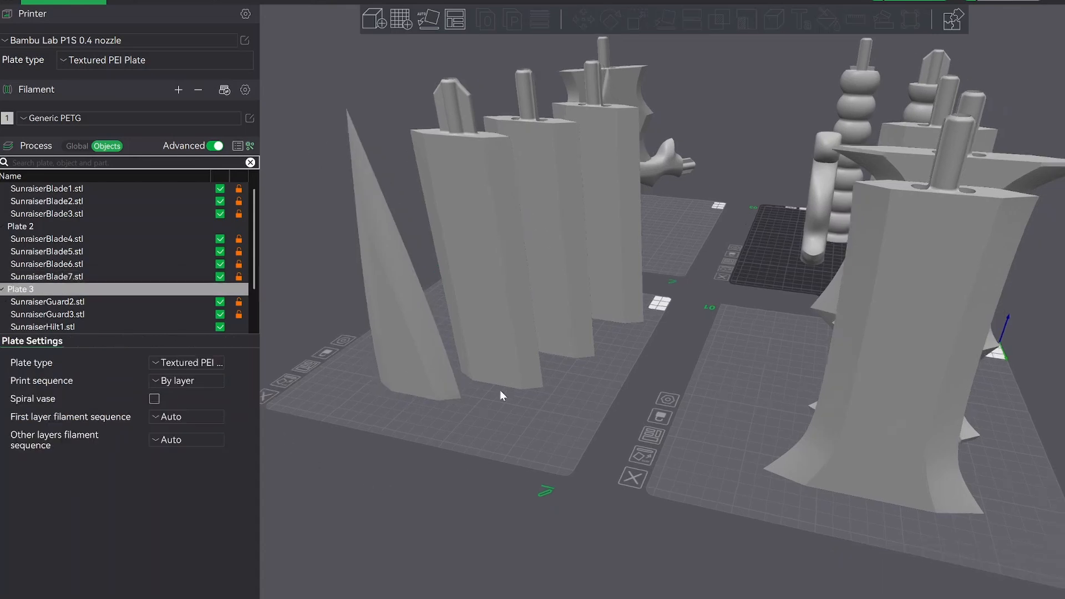
{"action": "left_click_drag", "start_coordinate": [861, 366], "coordinate": [801, 358]}
{"action": "left_click", "coordinate": [792, 283]}
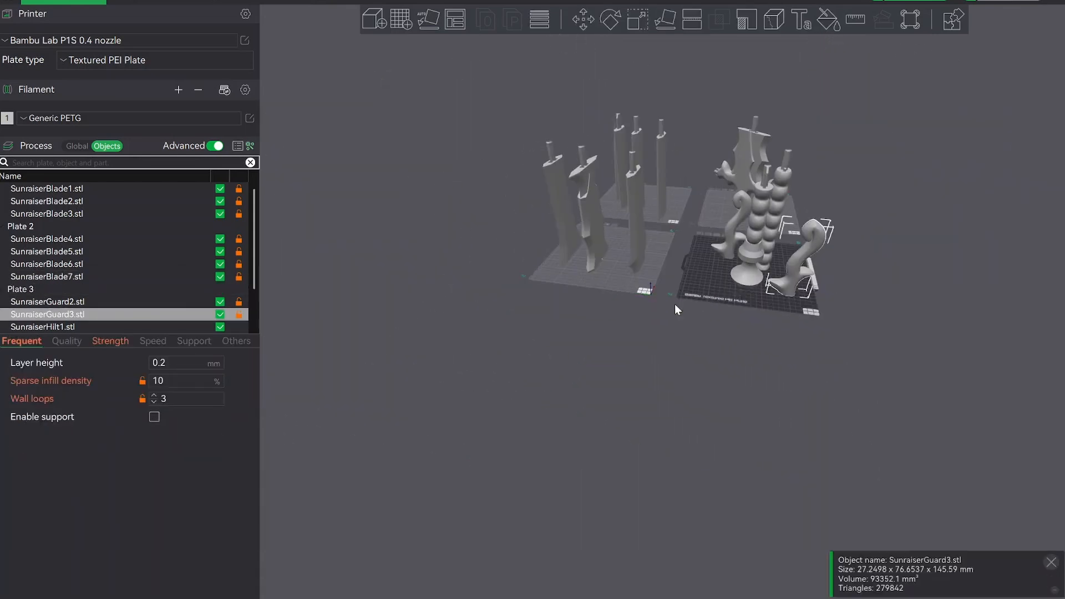
{"action": "left_click", "coordinate": [155, 401]}
{"action": "left_click_drag", "start_coordinate": [468, 384], "coordinate": [688, 275]}
{"action": "left_click", "coordinate": [688, 275]}
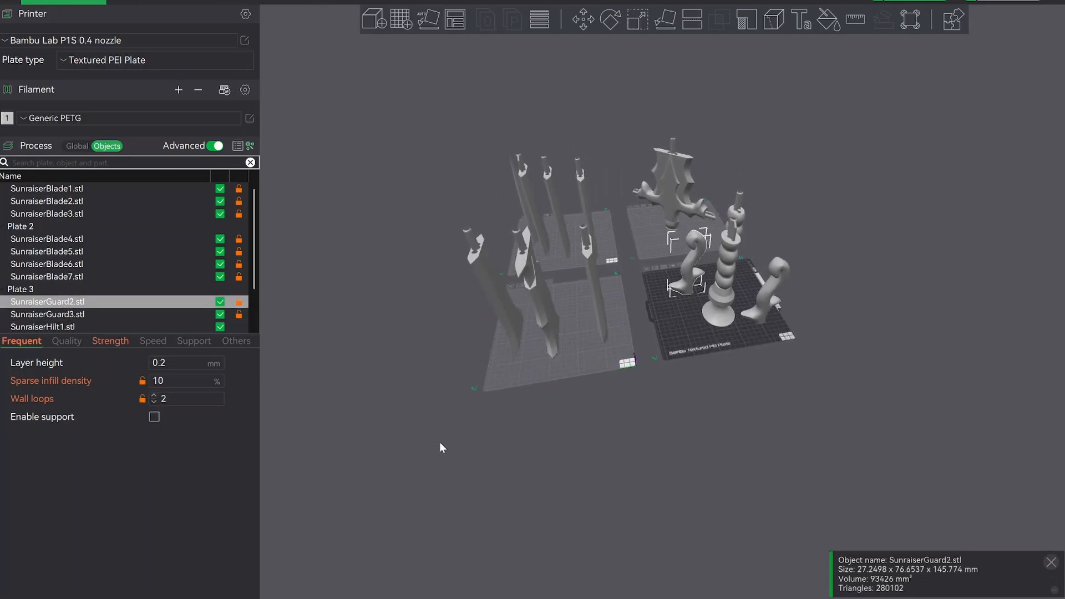
{"action": "left_click", "coordinate": [532, 388]}
{"action": "left_click_drag", "start_coordinate": [533, 389], "coordinate": [605, 338]}
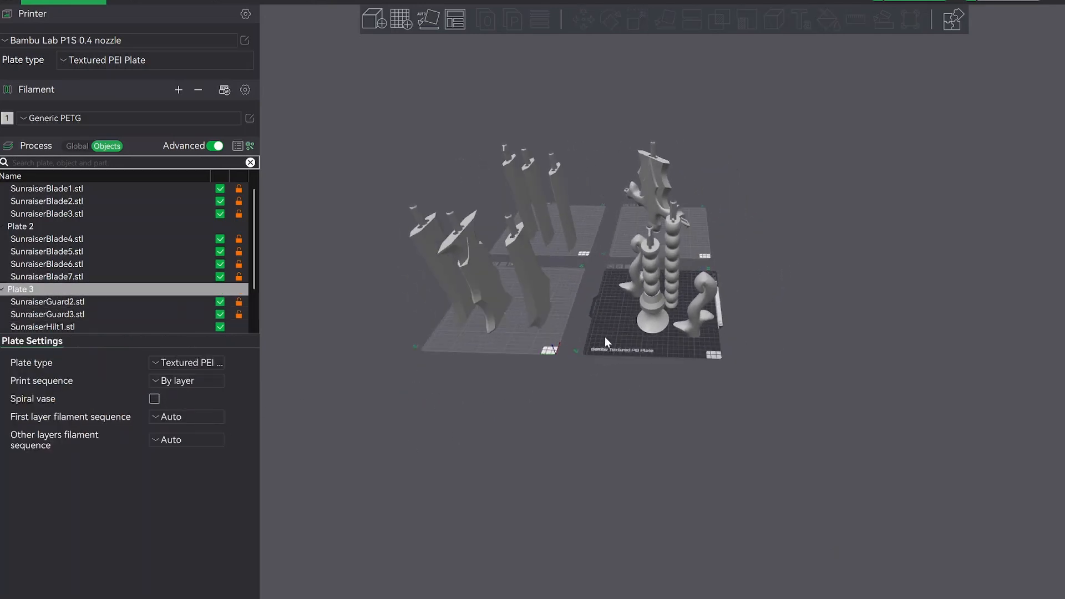
Make plate 3 the active plate and start saving the project under a new file name.
{"action": "left_click", "coordinate": [483, 345]}
{"action": "left_click", "coordinate": [603, 244]}
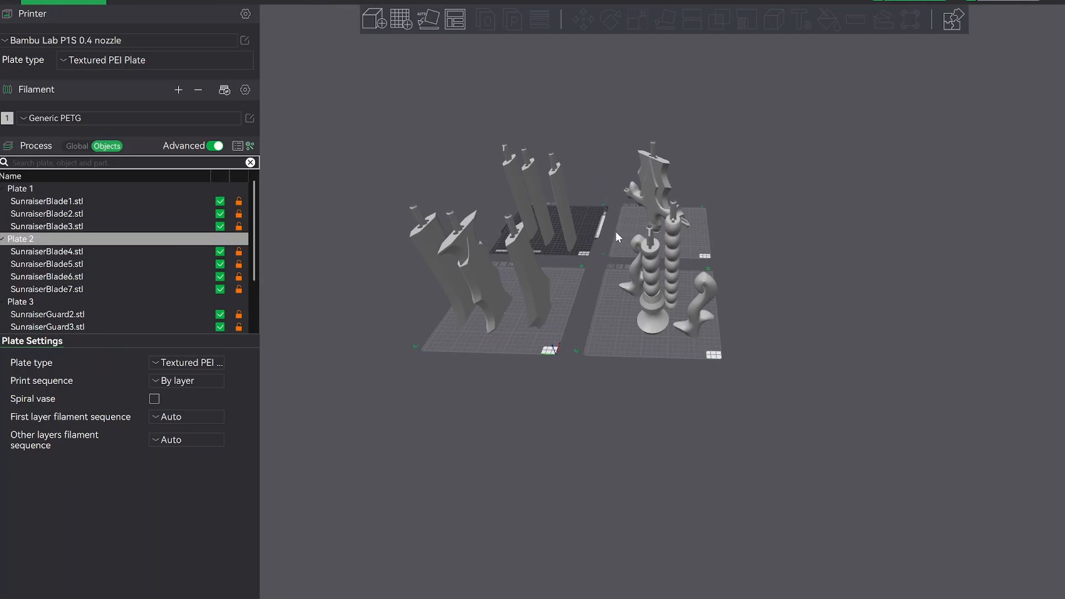
{"action": "left_click", "coordinate": [615, 231]}
{"action": "left_click", "coordinate": [610, 312]}
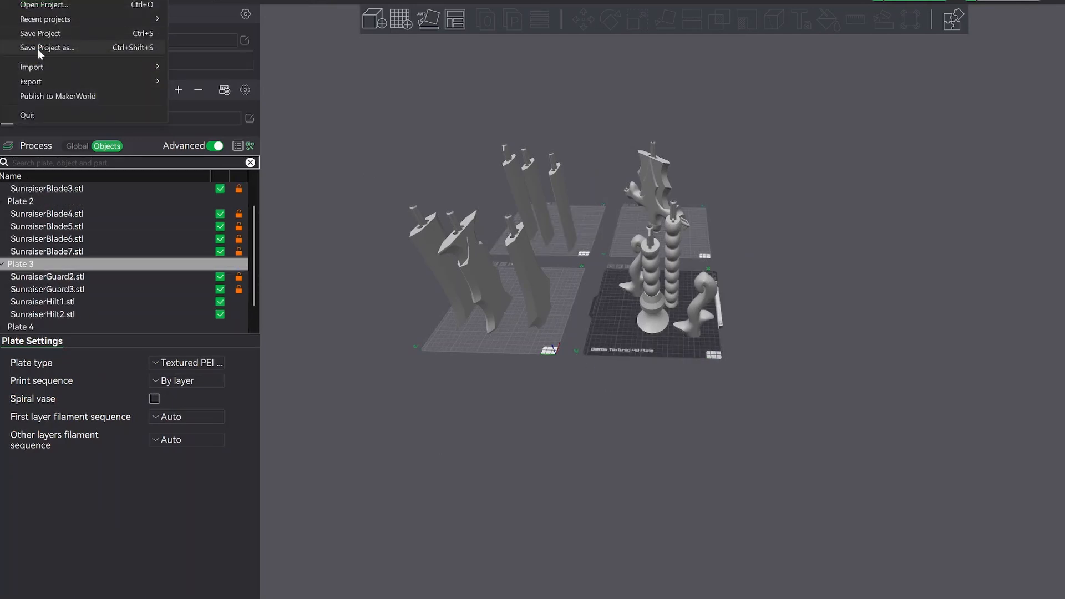
{"action": "left_click", "coordinate": [39, 48]}
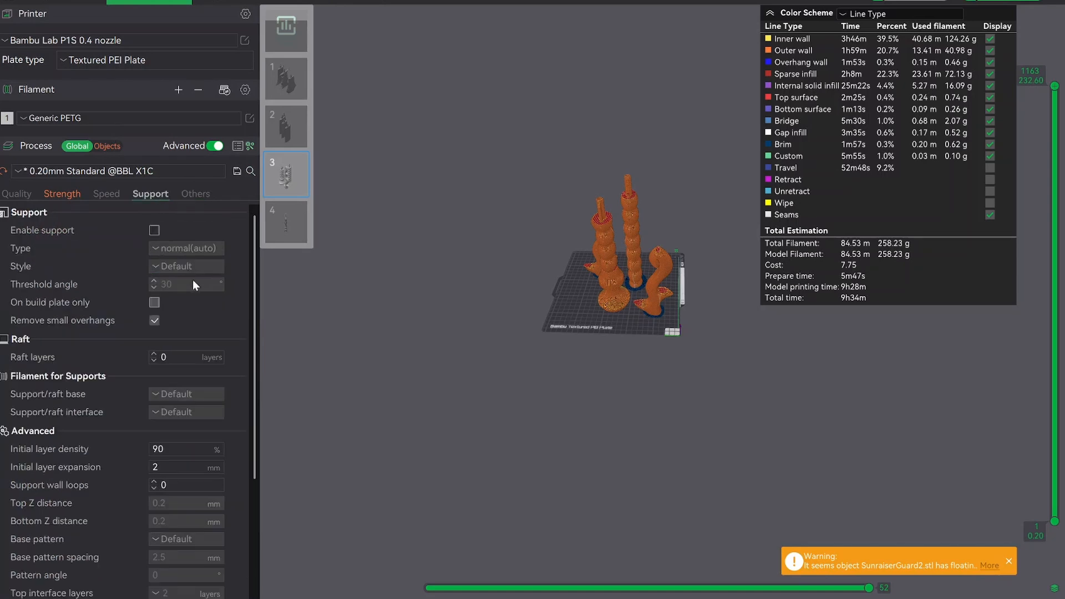
Enable supports globally and set the support type to tree(auto).
{"action": "left_click", "coordinate": [155, 230]}
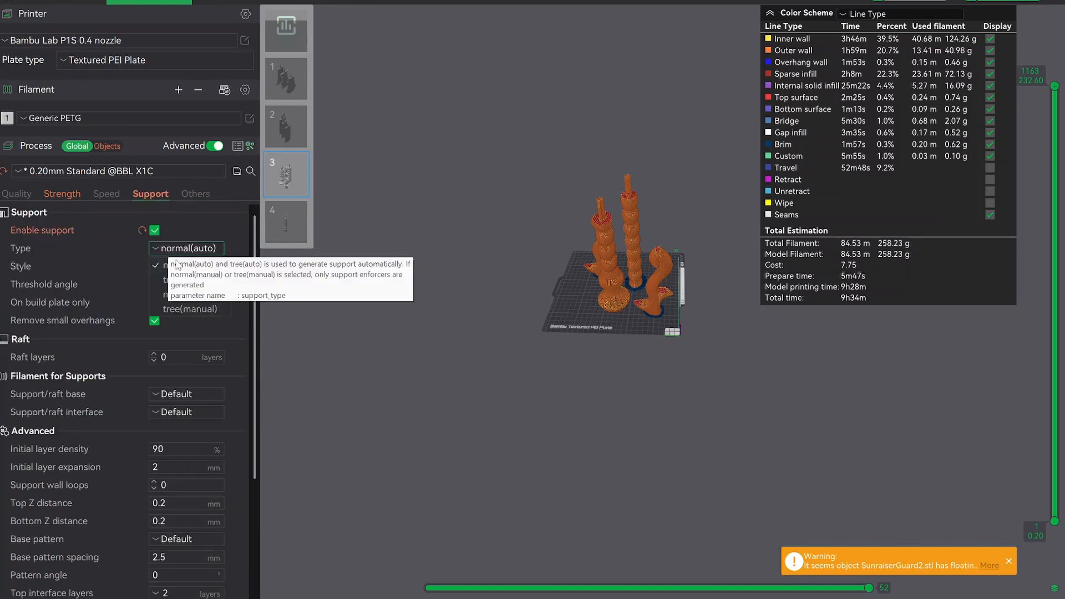
{"action": "left_click", "coordinate": [186, 248]}
{"action": "left_click", "coordinate": [183, 271]}
Set the global brim type to Outer brim only, leaving the brim-object gap at 0.1 mm.
{"action": "left_click", "coordinate": [181, 196]}
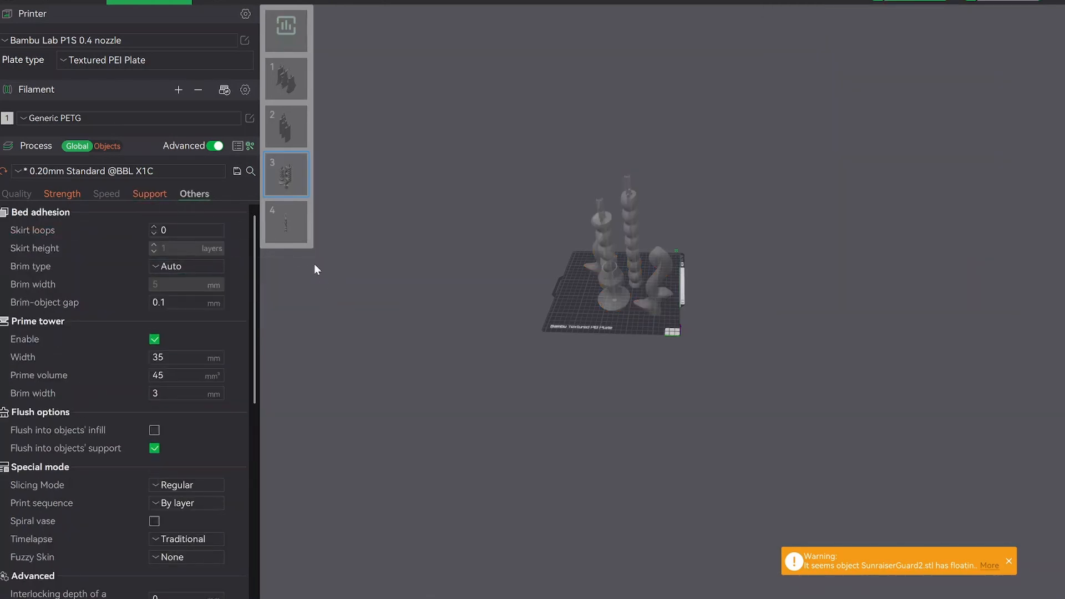
{"action": "left_click", "coordinate": [178, 269]}
{"action": "left_click", "coordinate": [181, 301]}
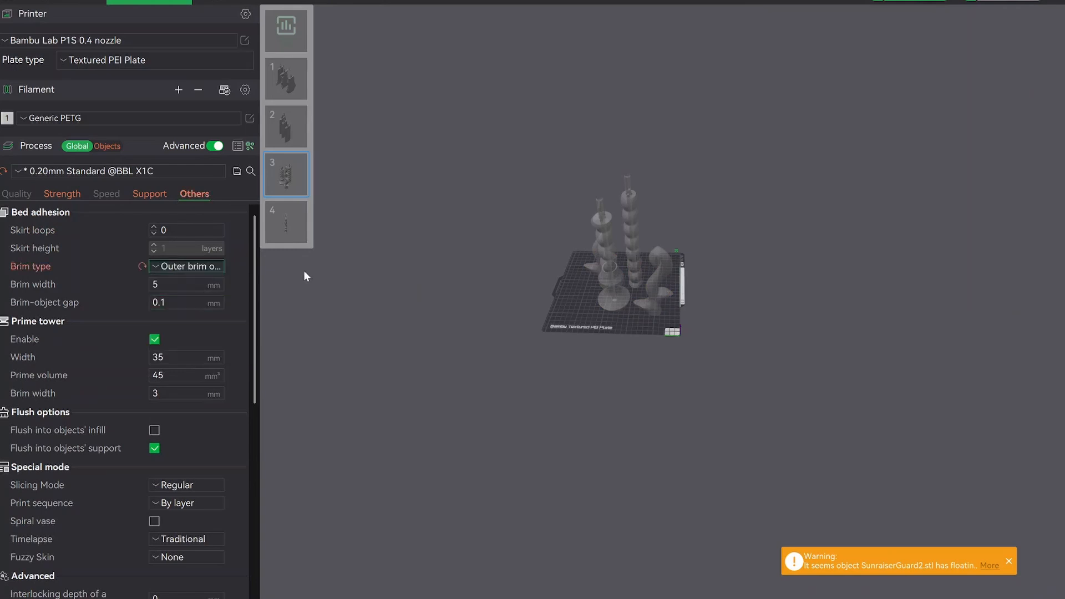
{"action": "scroll", "coordinate": [659, 286], "scroll_direction": "up", "scroll_amount": 6}
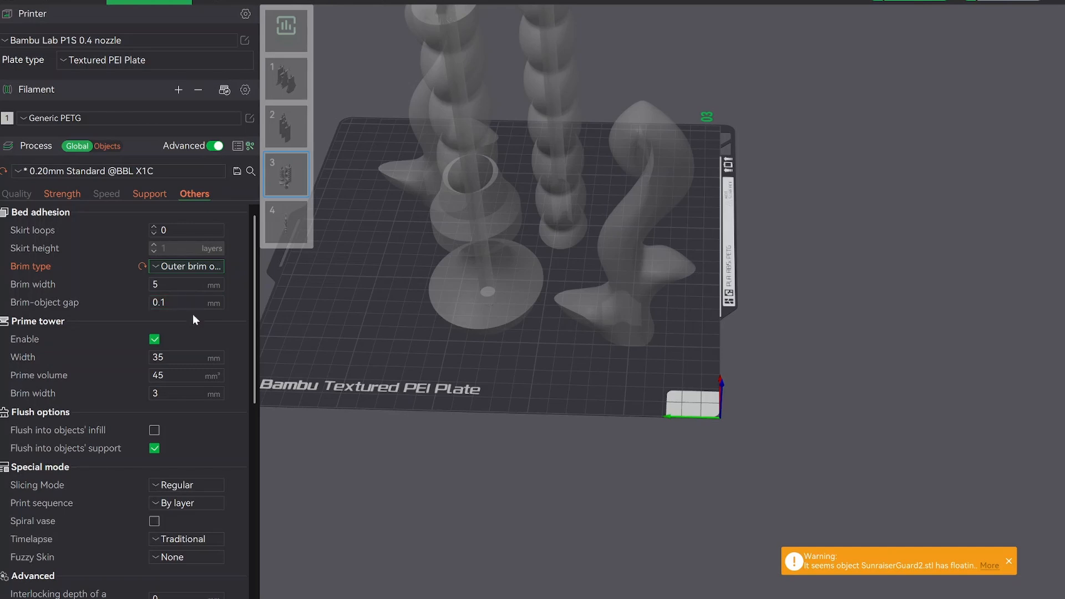
{"action": "double_click", "coordinate": [158, 302]}
{"action": "left_click", "coordinate": [329, 317]}
Slice plate 3 and inspect the tree supports and brims around the hilt and guard parts.
{"action": "right_click_drag", "start_coordinate": [449, 328], "coordinate": [494, 332]}
{"action": "left_click", "coordinate": [911, 2]}
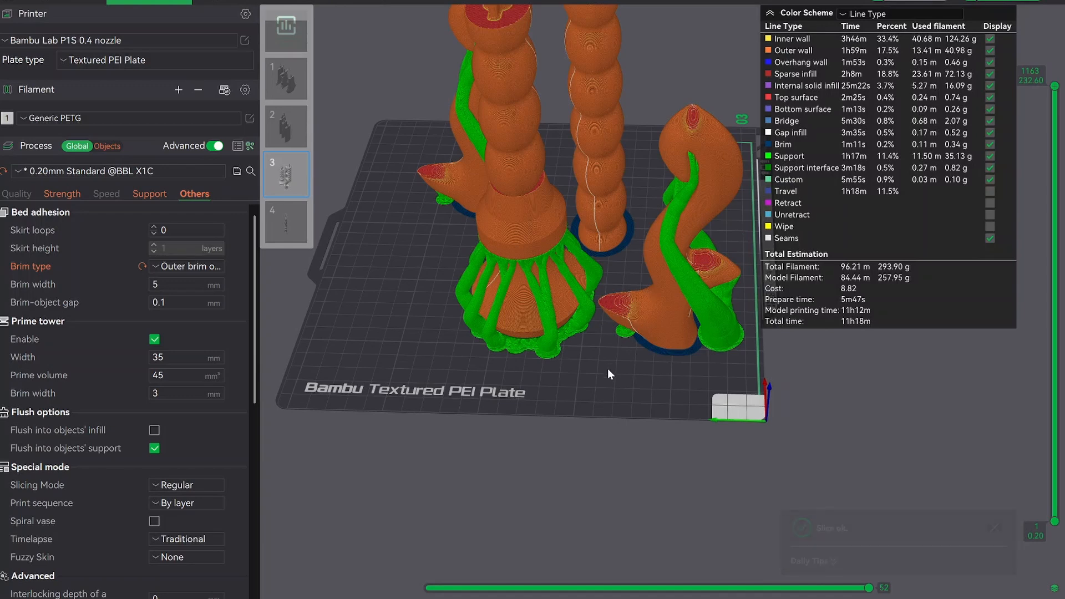
{"action": "right_click_drag", "start_coordinate": [608, 368], "coordinate": [608, 374]}
{"action": "scroll", "coordinate": [605, 374], "scroll_direction": "down", "scroll_amount": 4}
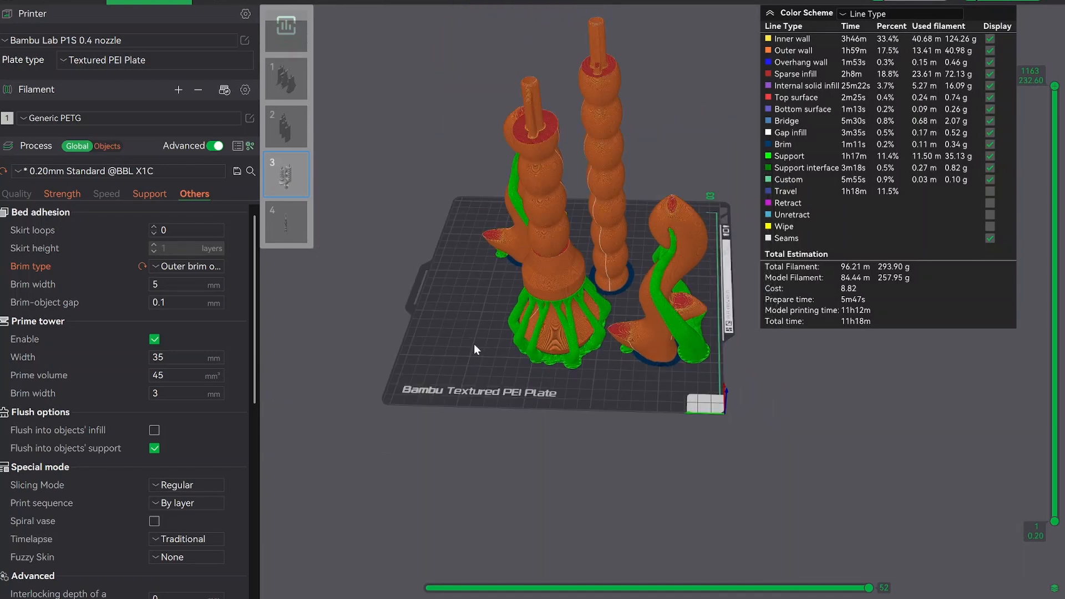
{"action": "left_click_drag", "start_coordinate": [521, 336], "coordinate": [472, 280]}
Review the sliced blade sections on plate 1 and check the statistics for all plates.
{"action": "left_click", "coordinate": [287, 78]}
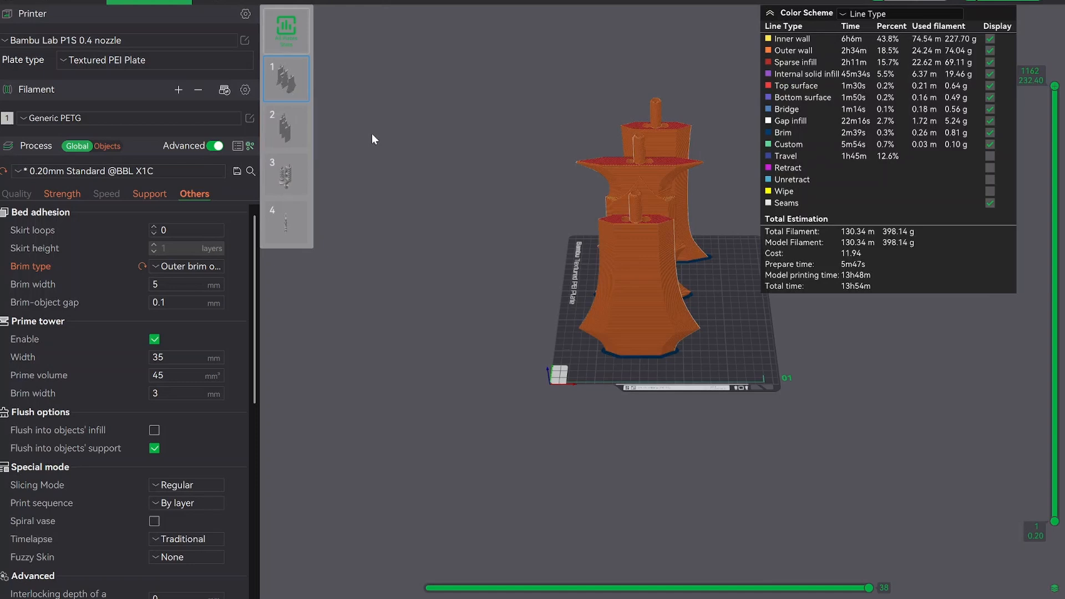
{"action": "left_click", "coordinate": [286, 32]}
{"action": "left_click_drag", "start_coordinate": [481, 225], "coordinate": [672, 86]}
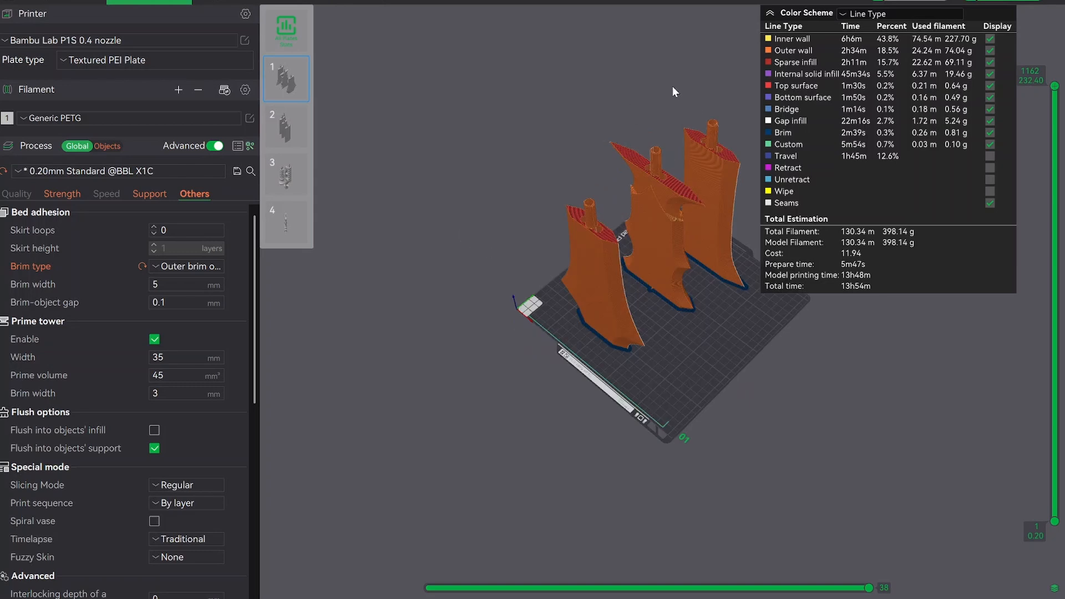